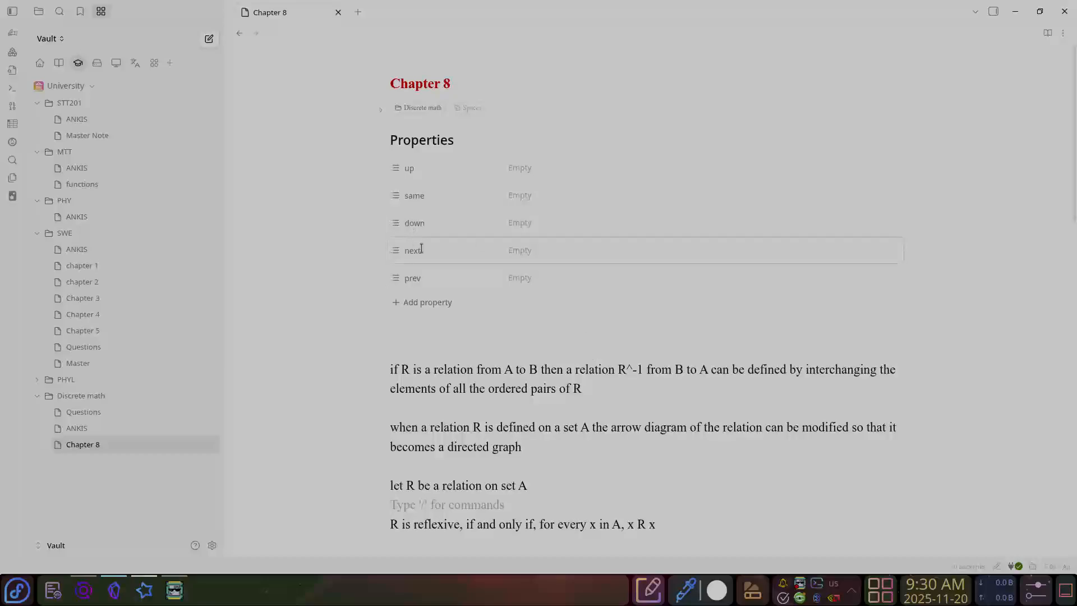
Review the raw Chapter 8 notes, from the relation definitions through modular arithmetic to the RSA private key line
{"action": "scroll", "coordinate": [769, 464], "scroll_direction": "down", "scroll_amount": 10}
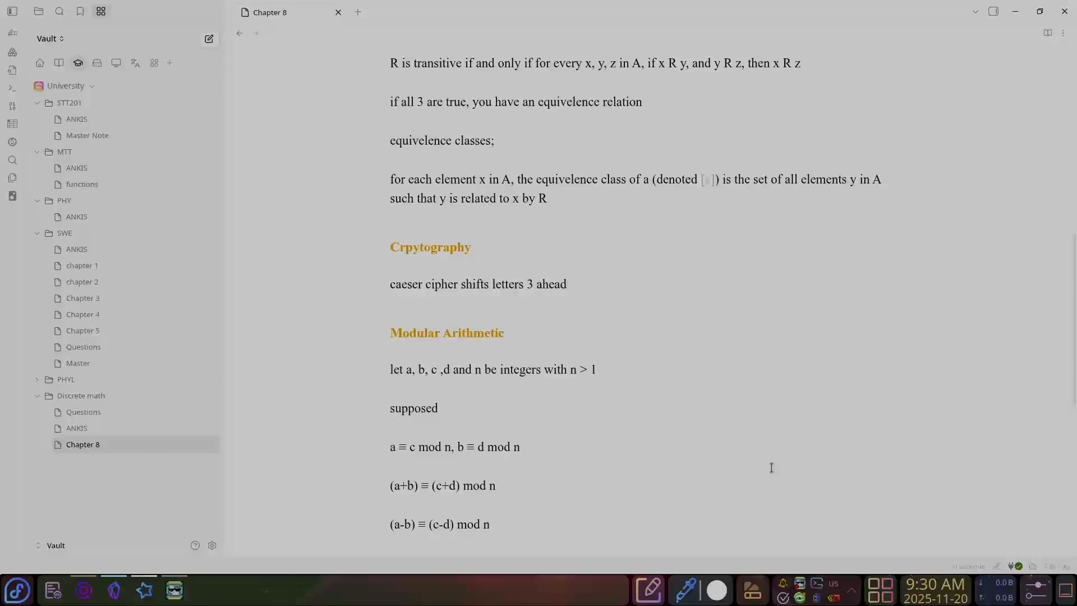
{"action": "scroll", "coordinate": [771, 467], "scroll_direction": "up", "scroll_amount": 8}
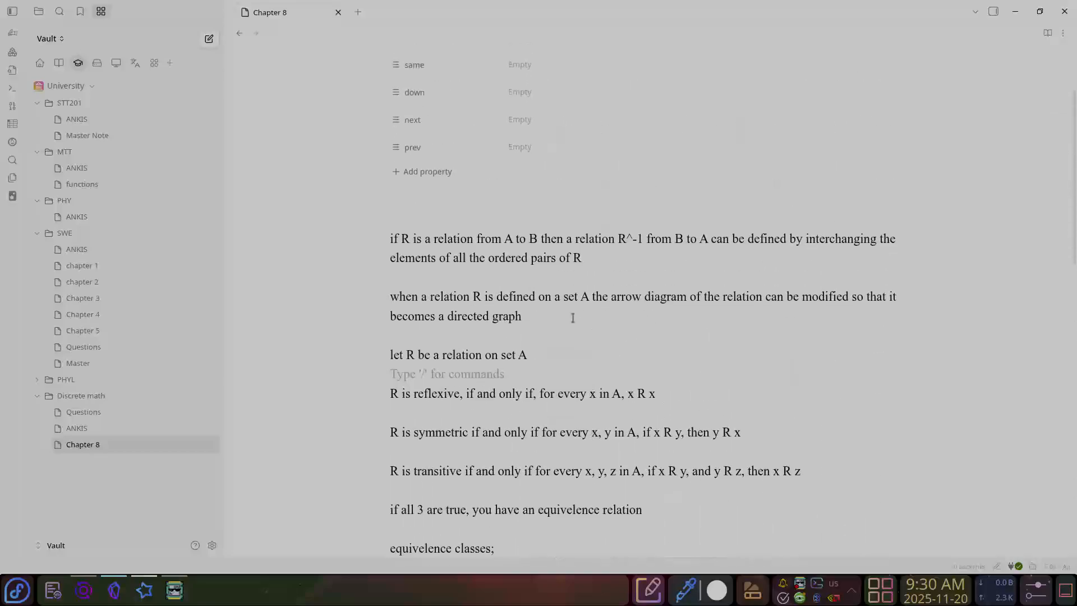
{"action": "scroll", "coordinate": [557, 308], "scroll_direction": "down", "scroll_amount": 7}
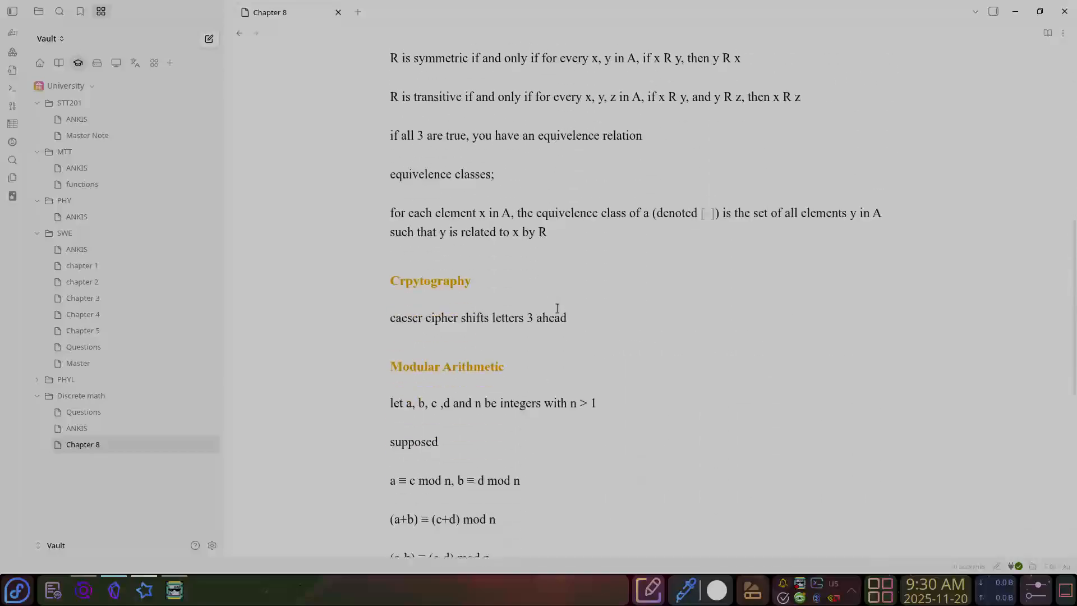
{"action": "scroll", "coordinate": [558, 308], "scroll_direction": "down", "scroll_amount": 7}
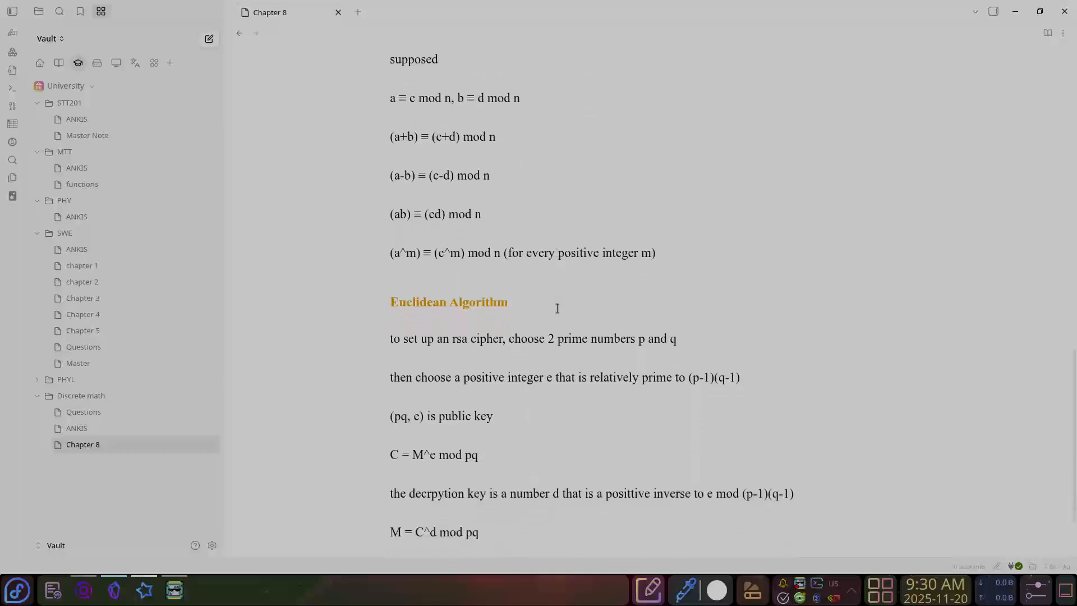
{"action": "scroll", "coordinate": [557, 308], "scroll_direction": "down", "scroll_amount": 2}
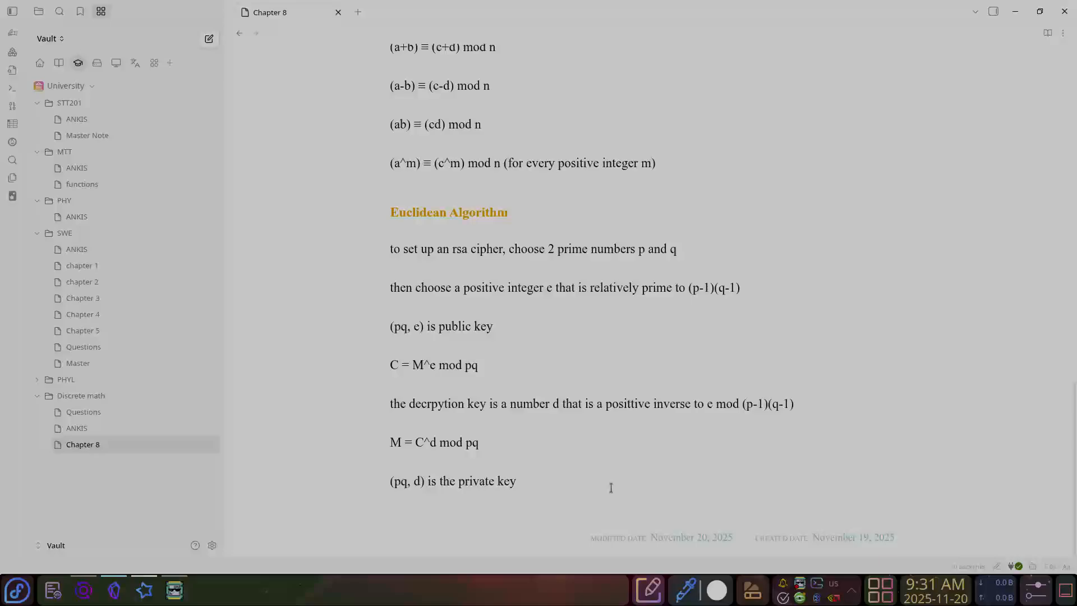
{"action": "scroll", "coordinate": [560, 487], "scroll_direction": "up", "scroll_amount": 15}
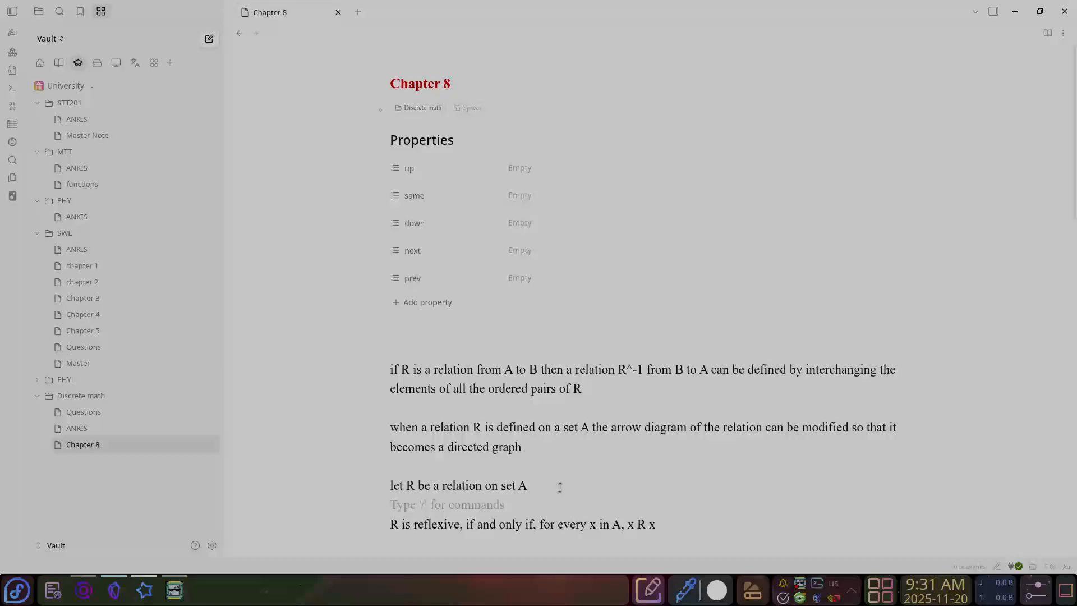
Clear the entire text of the Chapter 8 note and generate its replacement with the Rewrite template
{"action": "scroll", "coordinate": [560, 487], "scroll_direction": "down", "scroll_amount": 5}
{"action": "key", "text": "ctrl+a"}
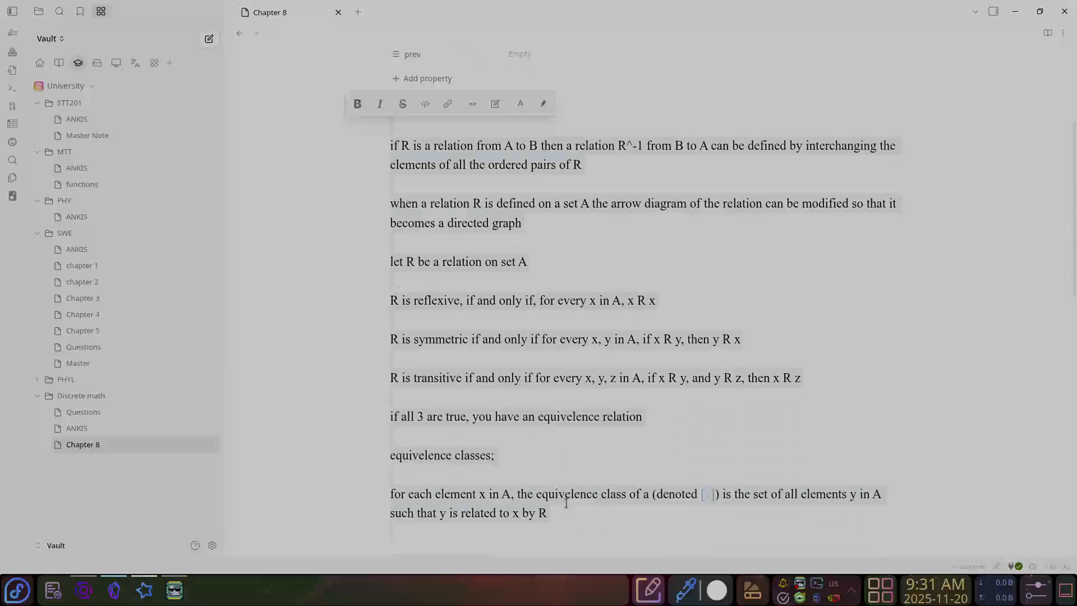
{"action": "key", "text": "BackSpace"}
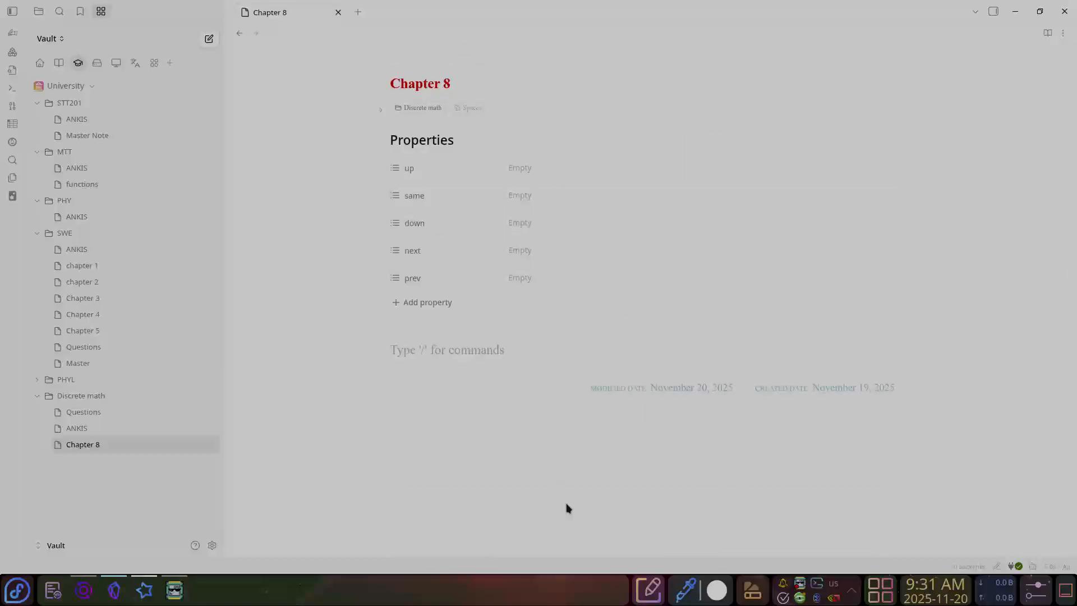
{"action": "key", "text": "ctrl+shift+t"}
{"action": "key", "text": "Down"}
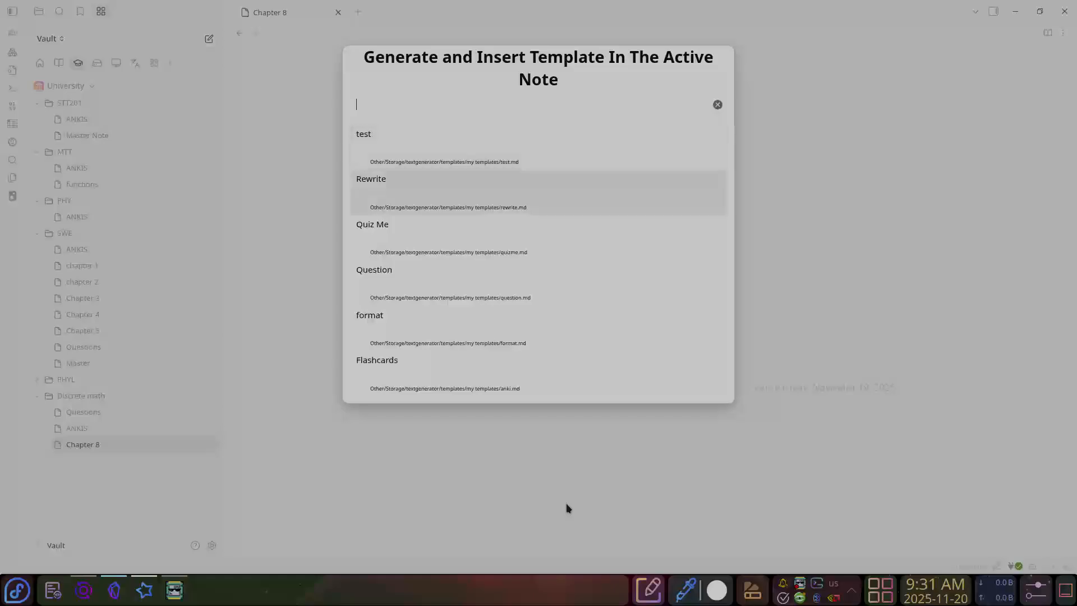
{"action": "key", "text": "Return"}
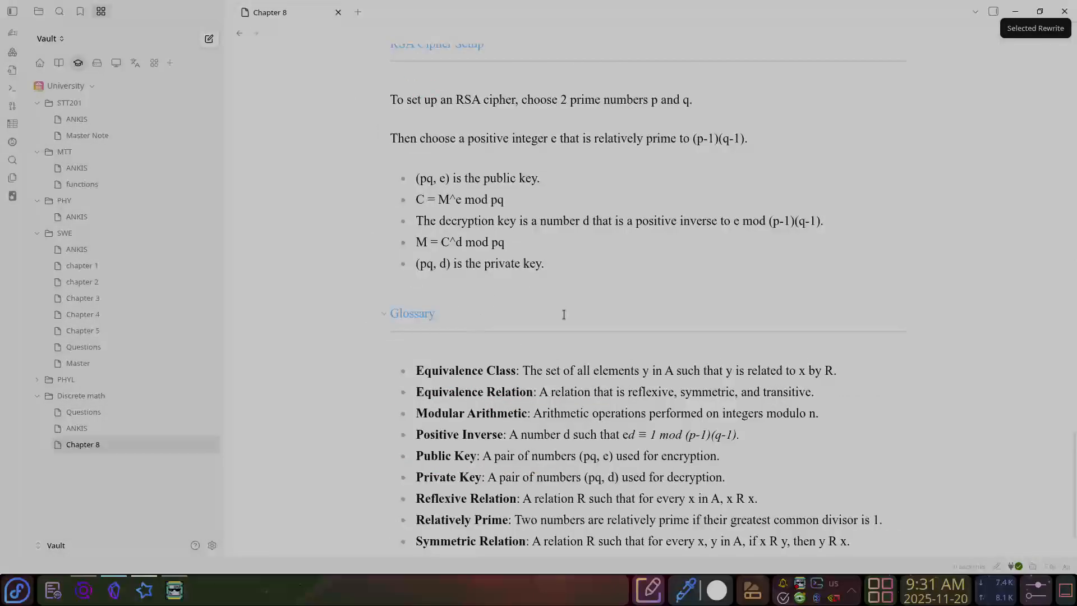
Examine the rewritten Chapter 8 note from its main title down to the equivalence classes sections
{"action": "scroll", "coordinate": [564, 314], "scroll_direction": "up", "scroll_amount": 5}
{"action": "scroll", "coordinate": [564, 314], "scroll_direction": "up", "scroll_amount": 15}
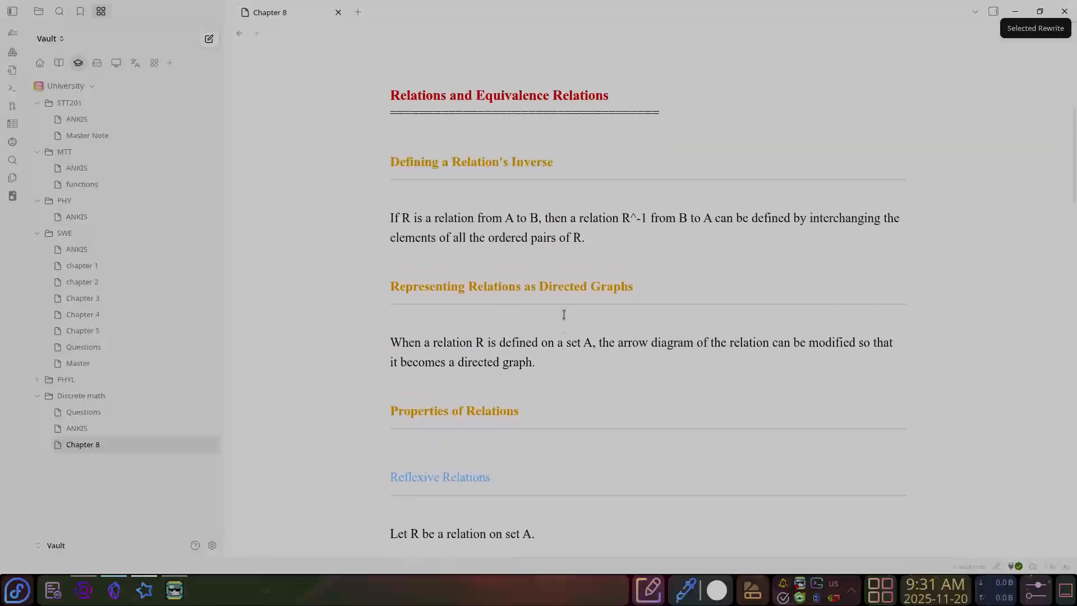
{"action": "scroll", "coordinate": [564, 314], "scroll_direction": "down", "scroll_amount": 4}
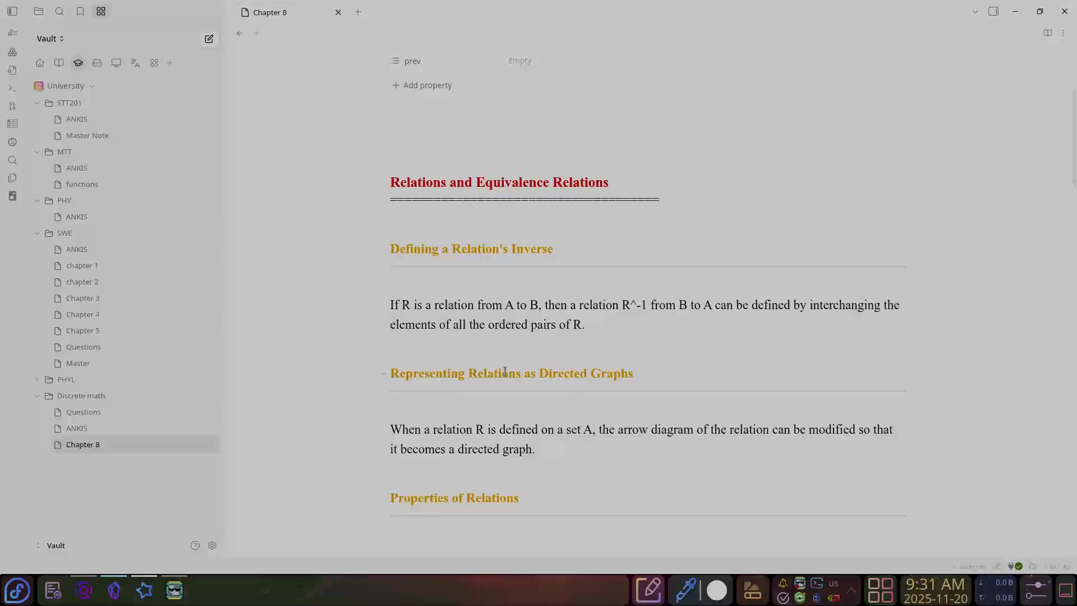
{"action": "scroll", "coordinate": [505, 368], "scroll_direction": "down", "scroll_amount": 9}
{"action": "scroll", "coordinate": [505, 372], "scroll_direction": "down", "scroll_amount": 4}
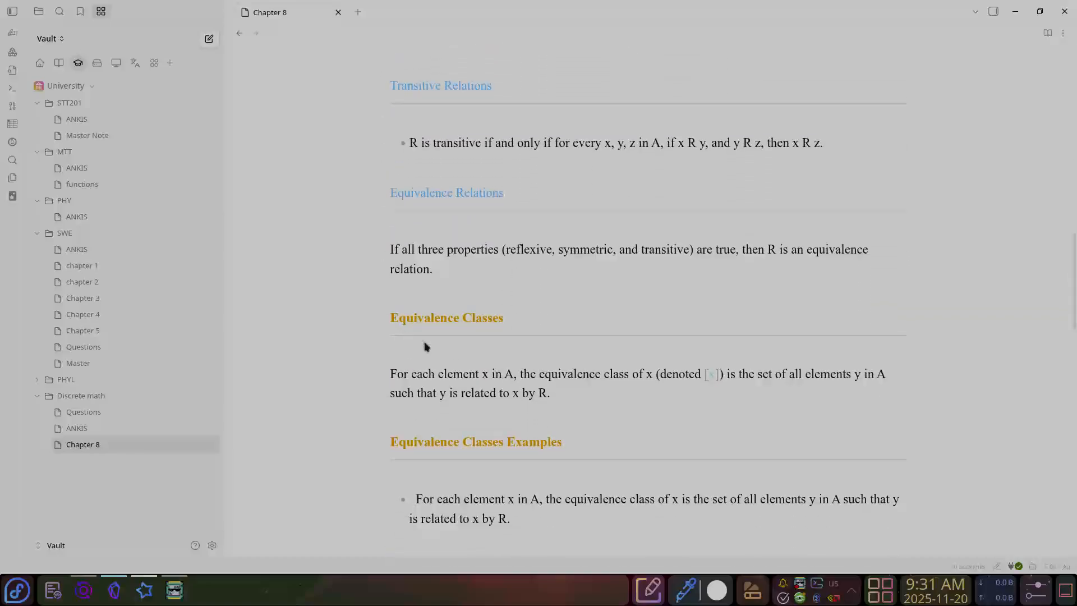
Collapse the Properties of Relations section in the rewritten note and expand it again
{"action": "scroll", "coordinate": [425, 344], "scroll_direction": "up", "scroll_amount": 10}
{"action": "scroll", "coordinate": [423, 339], "scroll_direction": "down", "scroll_amount": 2}
{"action": "scroll", "coordinate": [425, 342], "scroll_direction": "down", "scroll_amount": 2}
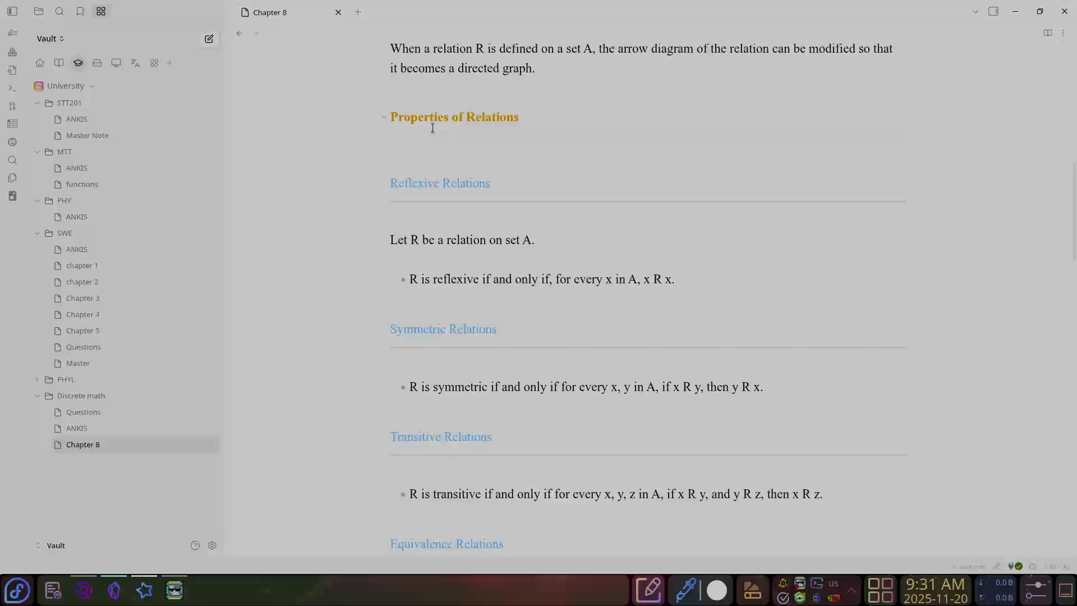
{"action": "left_click", "coordinate": [383, 118]}
{"action": "left_click", "coordinate": [387, 362]}
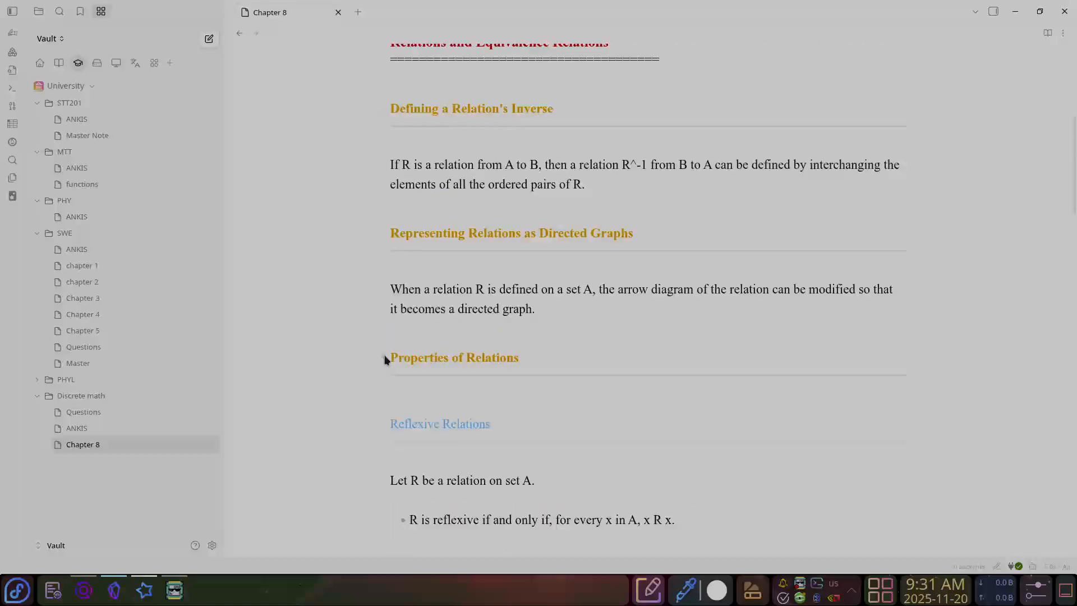
Examine the rewritten cryptography, modular arithmetic, RSA cipher and glossary sections of the Chapter 8 note
{"action": "scroll", "coordinate": [385, 359], "scroll_direction": "down", "scroll_amount": 15}
{"action": "scroll", "coordinate": [385, 359], "scroll_direction": "up", "scroll_amount": 2}
{"action": "scroll", "coordinate": [385, 355], "scroll_direction": "down", "scroll_amount": 4}
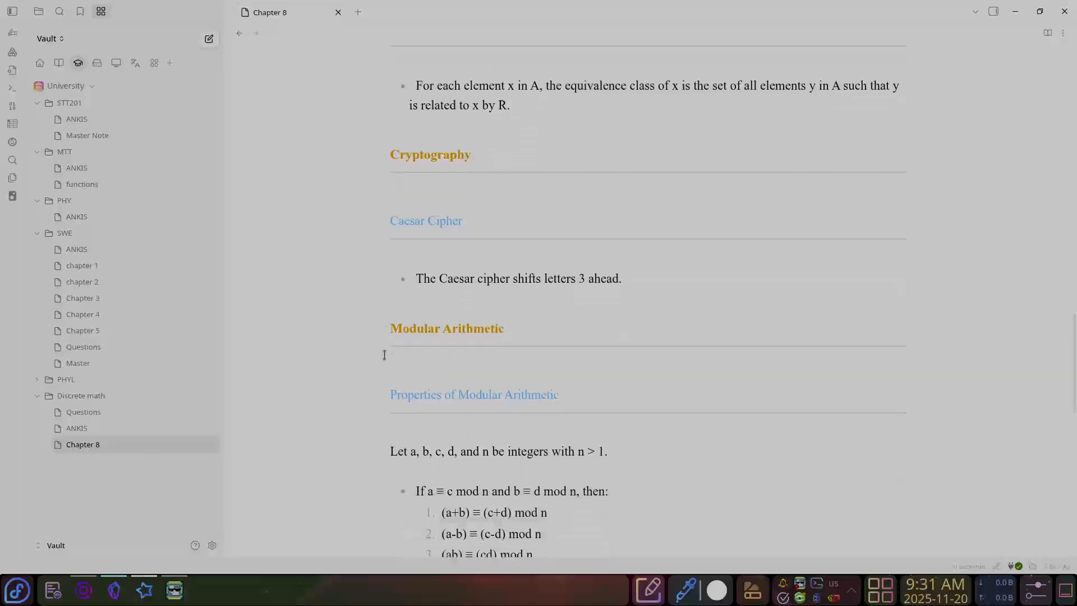
{"action": "scroll", "coordinate": [385, 355], "scroll_direction": "down", "scroll_amount": 6}
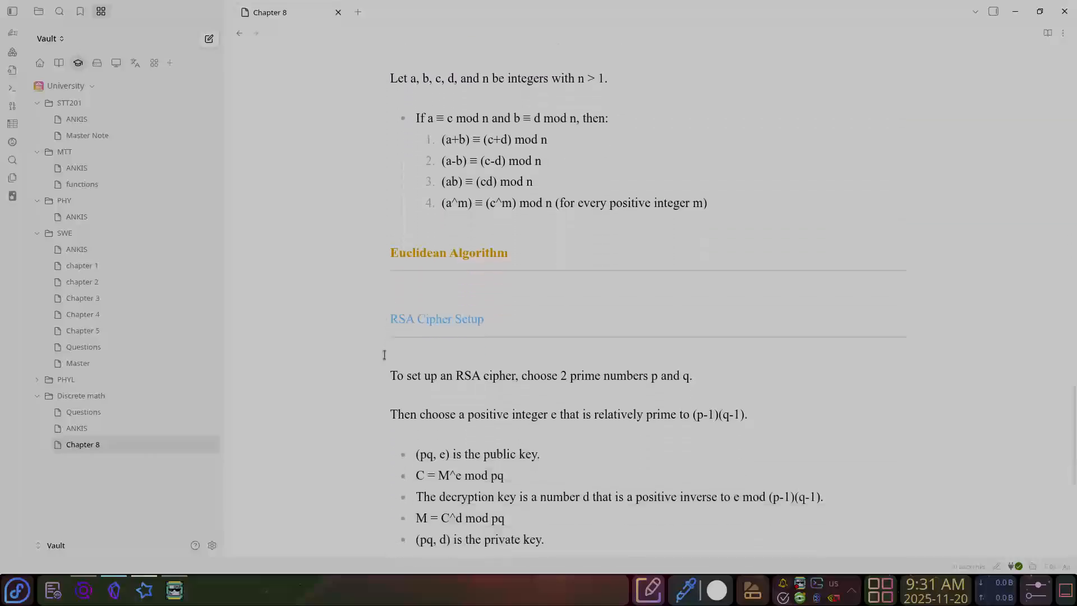
{"action": "scroll", "coordinate": [385, 355], "scroll_direction": "down", "scroll_amount": 7}
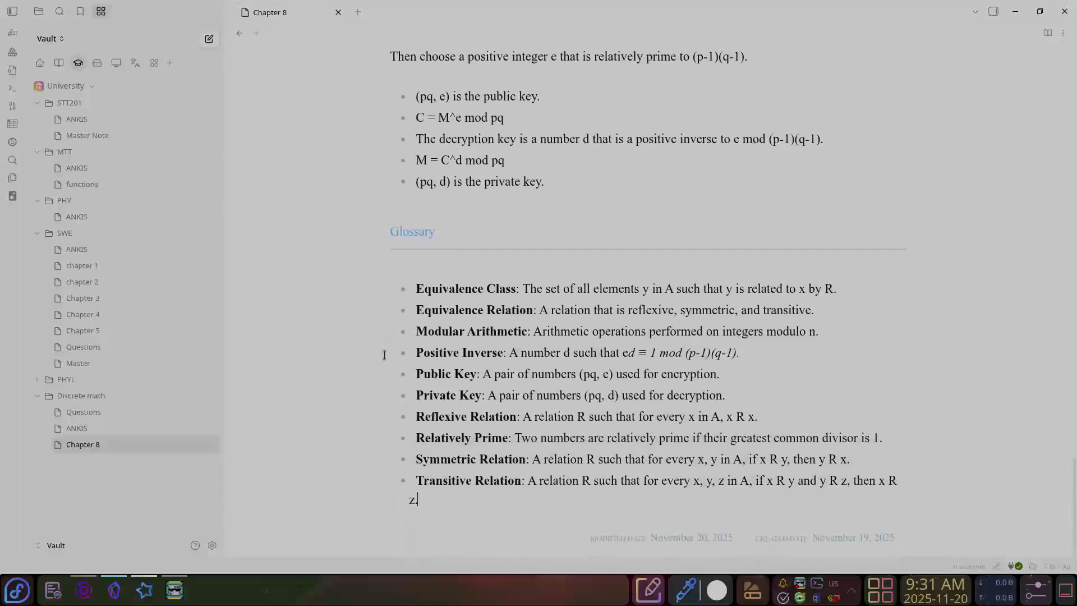
{"action": "left_click", "coordinate": [448, 506]}
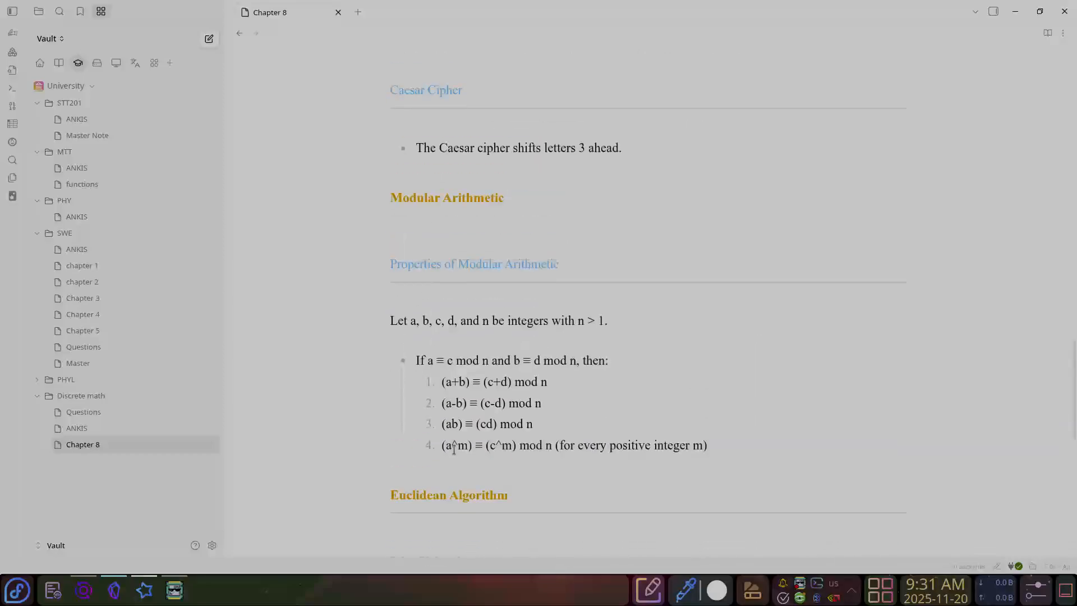
{"action": "scroll", "coordinate": [454, 449], "scroll_direction": "down", "scroll_amount": 10}
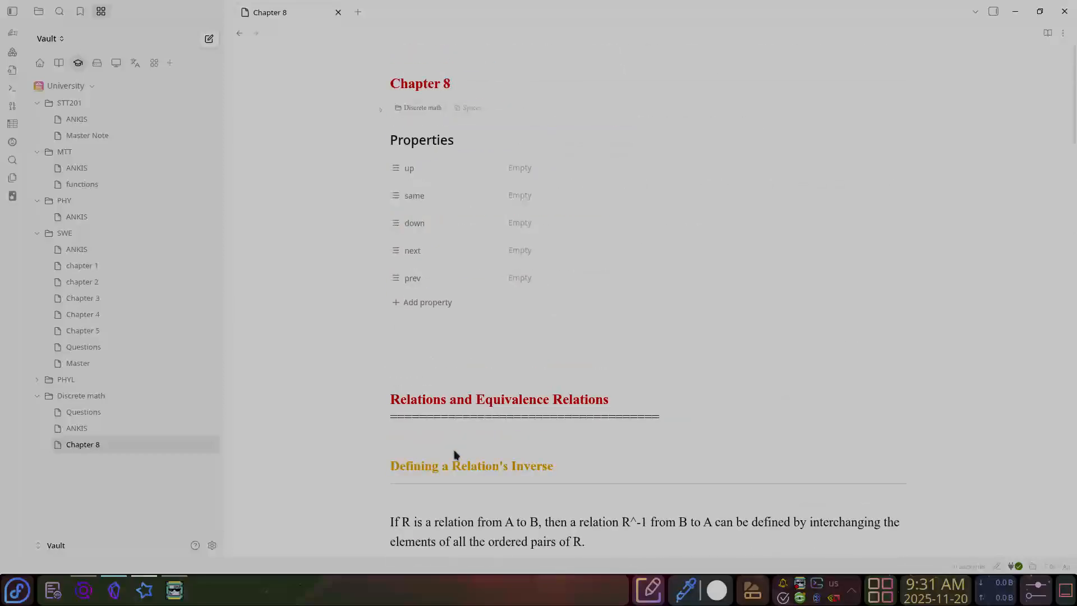
{"action": "scroll", "coordinate": [456, 455], "scroll_direction": "down", "scroll_amount": 15}
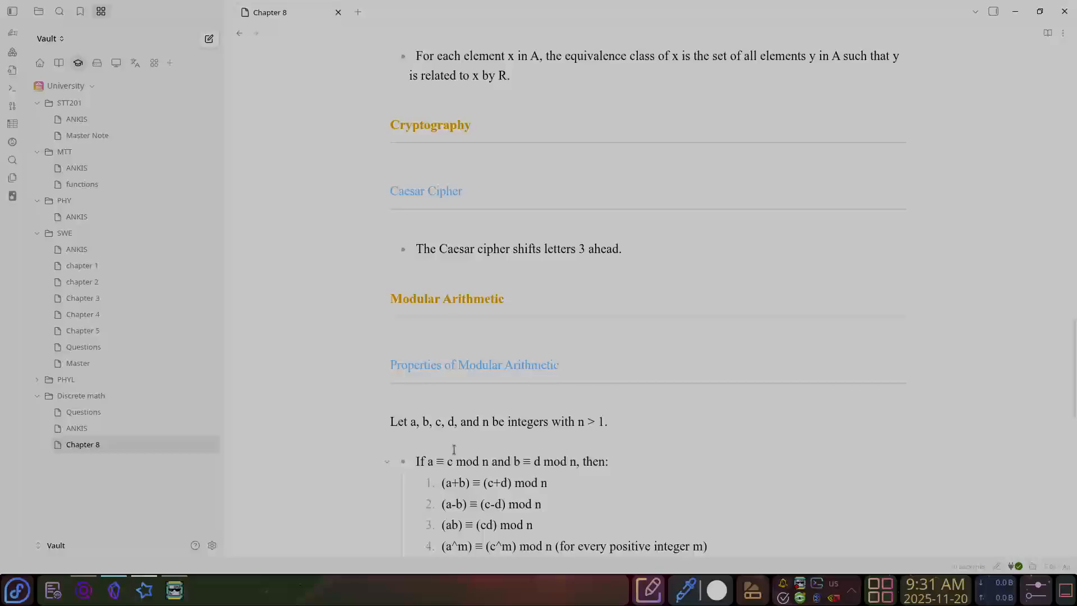
Copy the whole rewritten Chapter 8 text and generate a quiz in the Discrete math Questions note with the Quiz Me template
{"action": "left_click", "coordinate": [454, 449]}
{"action": "key", "text": "ctrl+a"}
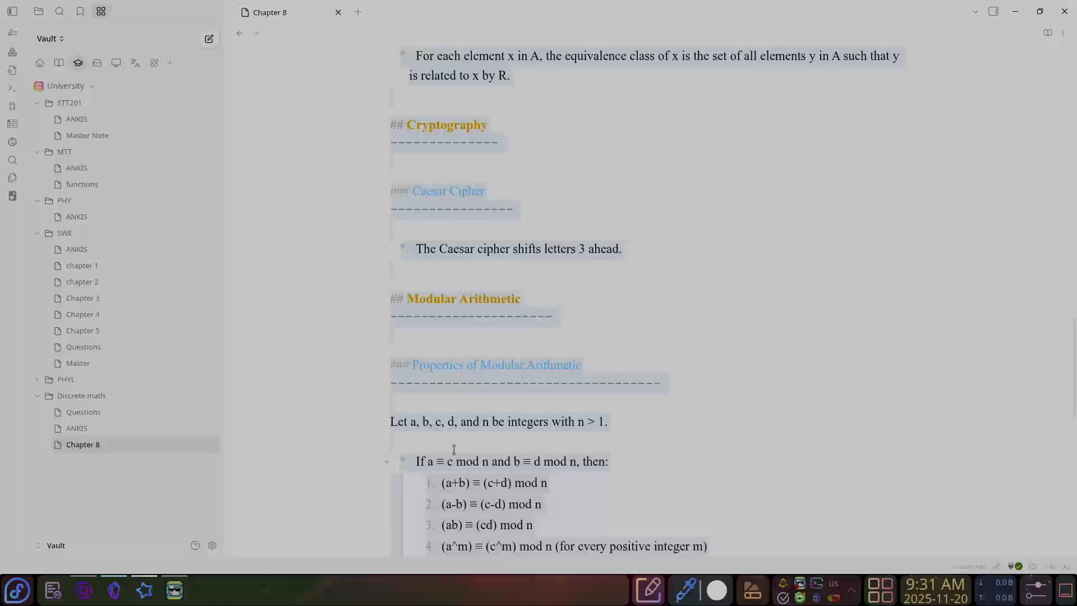
{"action": "left_click", "coordinate": [149, 412]}
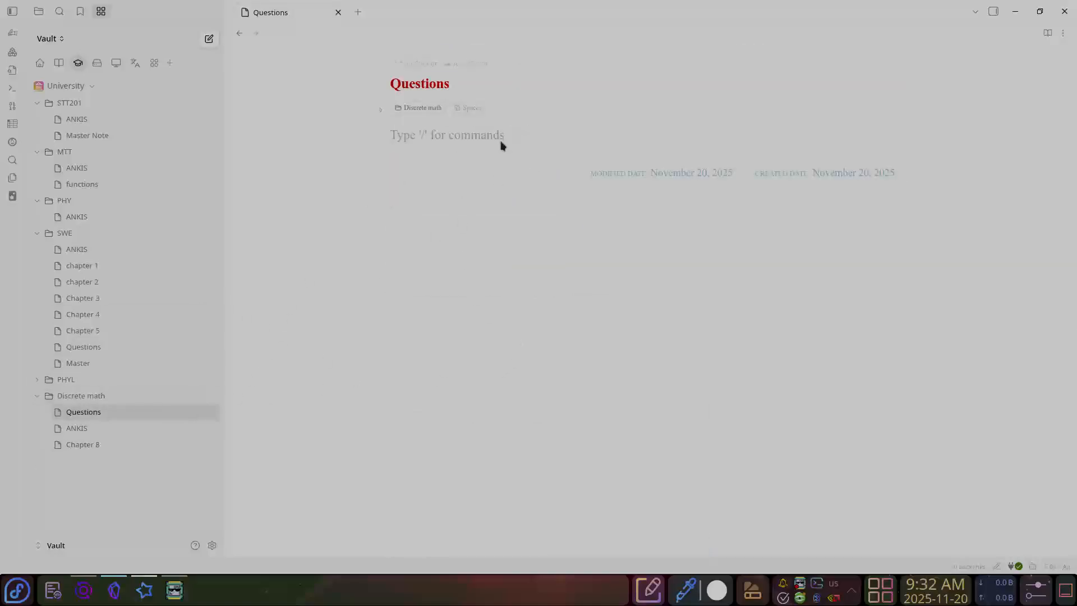
{"action": "left_click", "coordinate": [486, 143]}
{"action": "key", "text": "ctrl+q"}
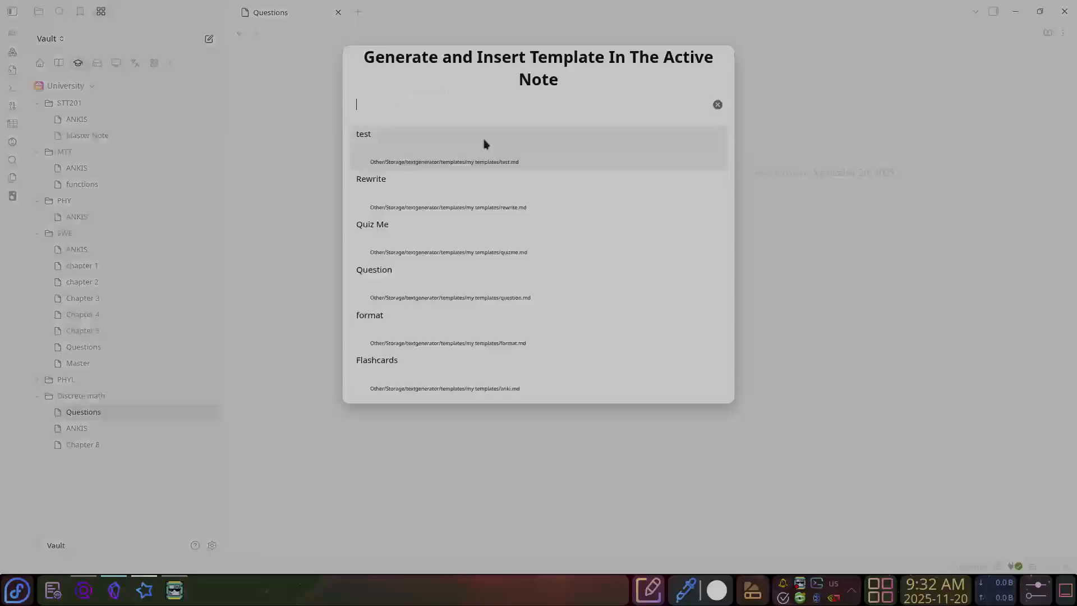
{"action": "left_click", "coordinate": [455, 262]}
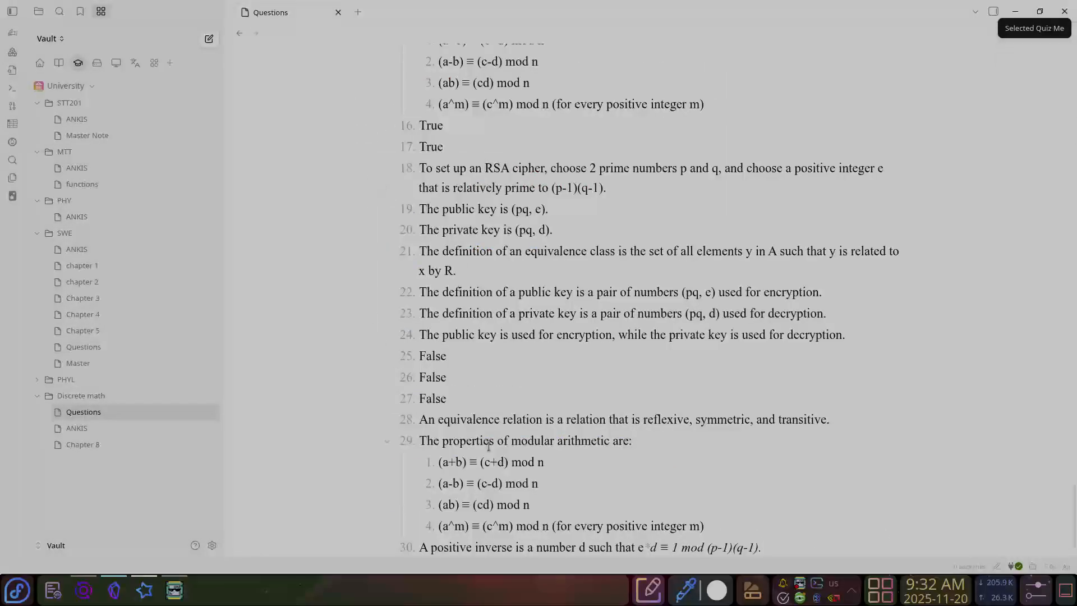
Read the first three generated questions on a relation's inverse and directed graphs, selecting their text along the way
{"action": "scroll", "coordinate": [489, 446], "scroll_direction": "up", "scroll_amount": 10}
{"action": "scroll", "coordinate": [489, 446], "scroll_direction": "up", "scroll_amount": 15}
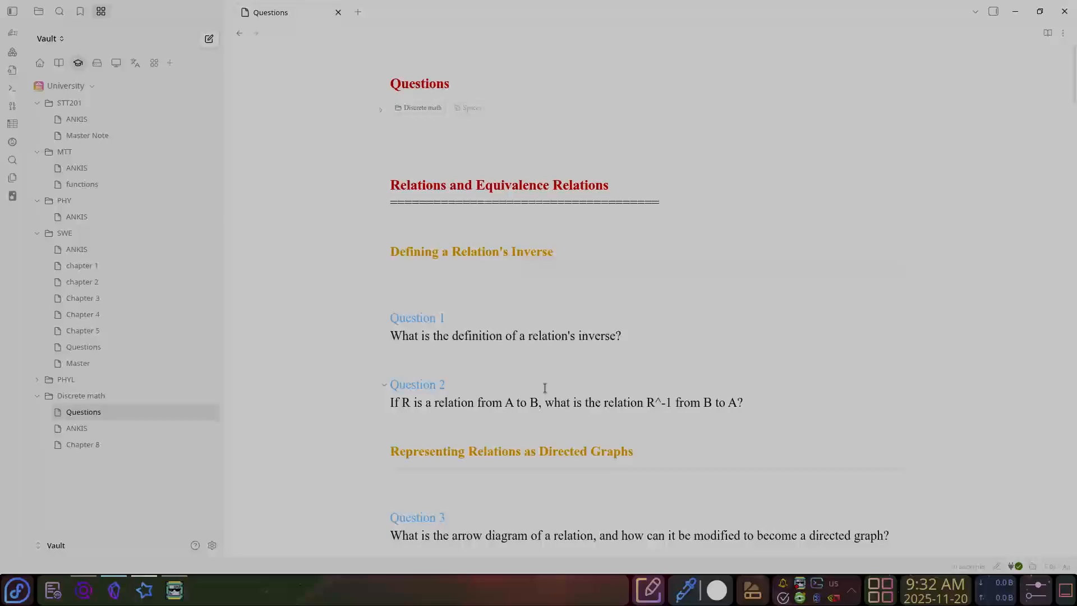
{"action": "left_click_drag", "start_coordinate": [396, 336], "coordinate": [595, 336]}
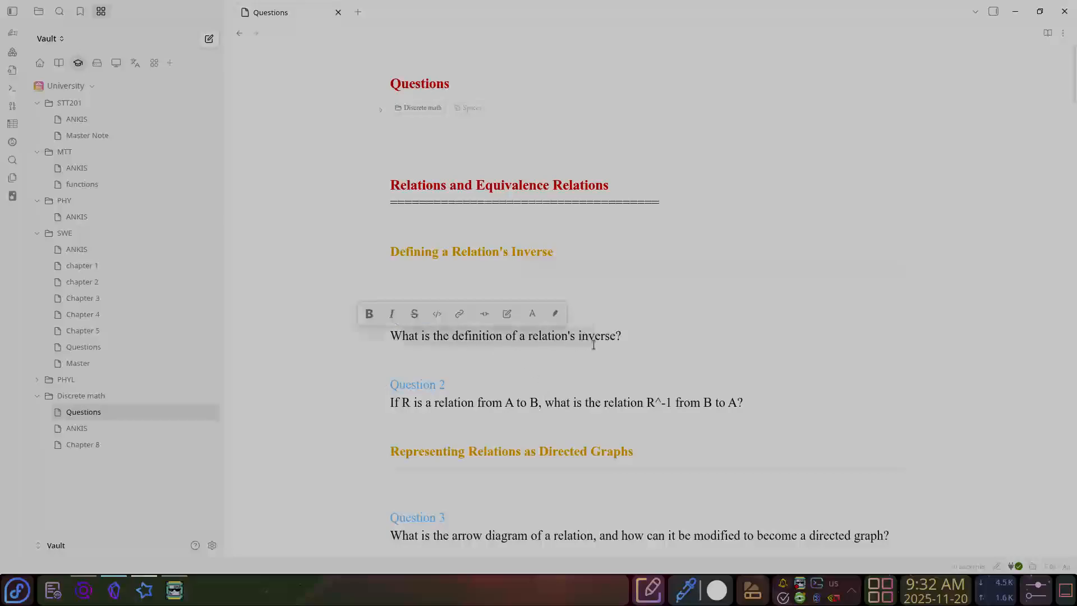
{"action": "left_click_drag", "start_coordinate": [393, 403], "coordinate": [736, 404]}
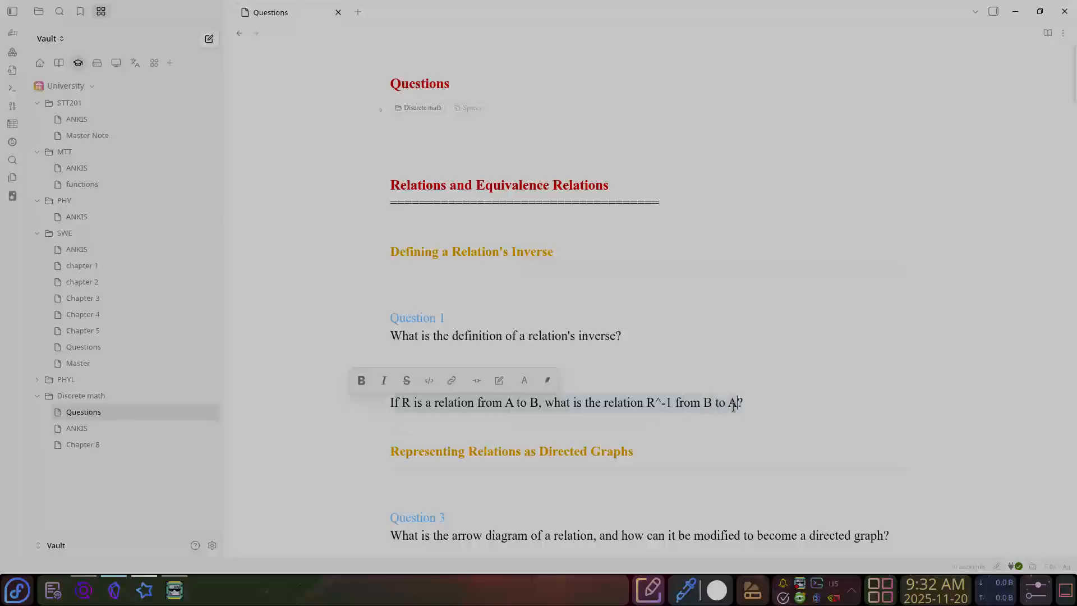
{"action": "scroll", "coordinate": [734, 407], "scroll_direction": "down", "scroll_amount": 1}
{"action": "scroll", "coordinate": [734, 406], "scroll_direction": "down", "scroll_amount": 2}
{"action": "left_click_drag", "start_coordinate": [400, 434], "coordinate": [605, 425]}
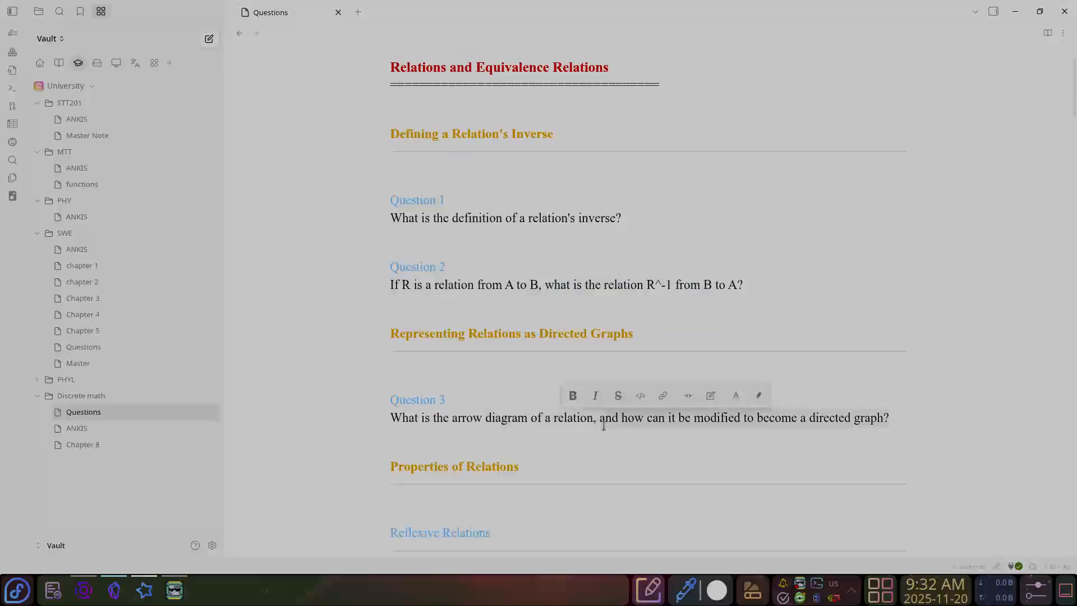
Review the remaining generated questions, from Properties of Relations to Final Questions, and the numbered answers after them
{"action": "scroll", "coordinate": [604, 425], "scroll_direction": "down", "scroll_amount": 2}
{"action": "scroll", "coordinate": [604, 426], "scroll_direction": "down", "scroll_amount": 3}
{"action": "scroll", "coordinate": [455, 377], "scroll_direction": "down", "scroll_amount": 10}
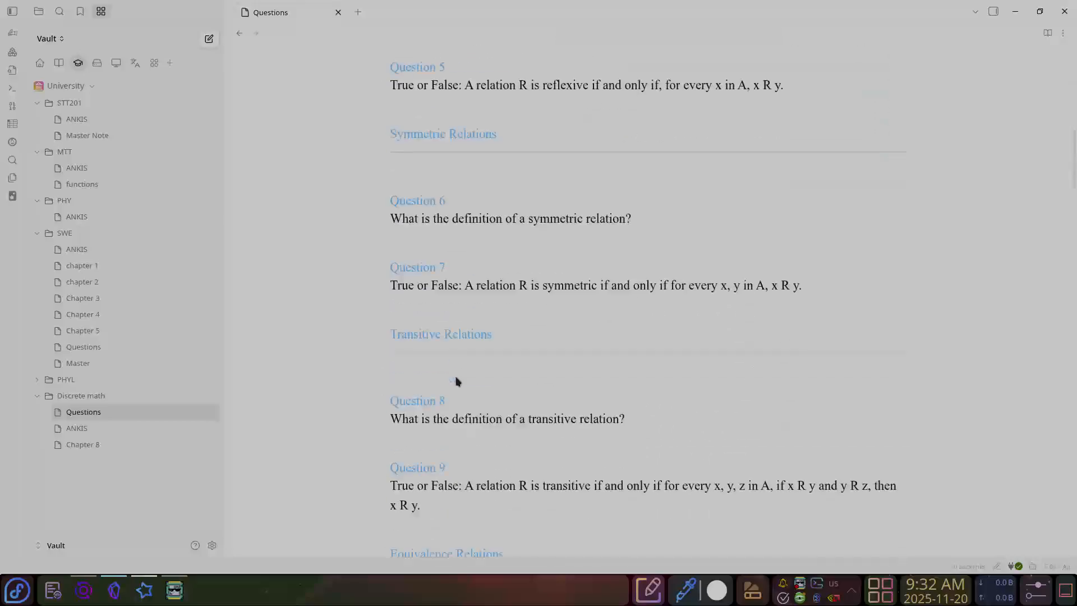
{"action": "scroll", "coordinate": [456, 377], "scroll_direction": "down", "scroll_amount": 18}
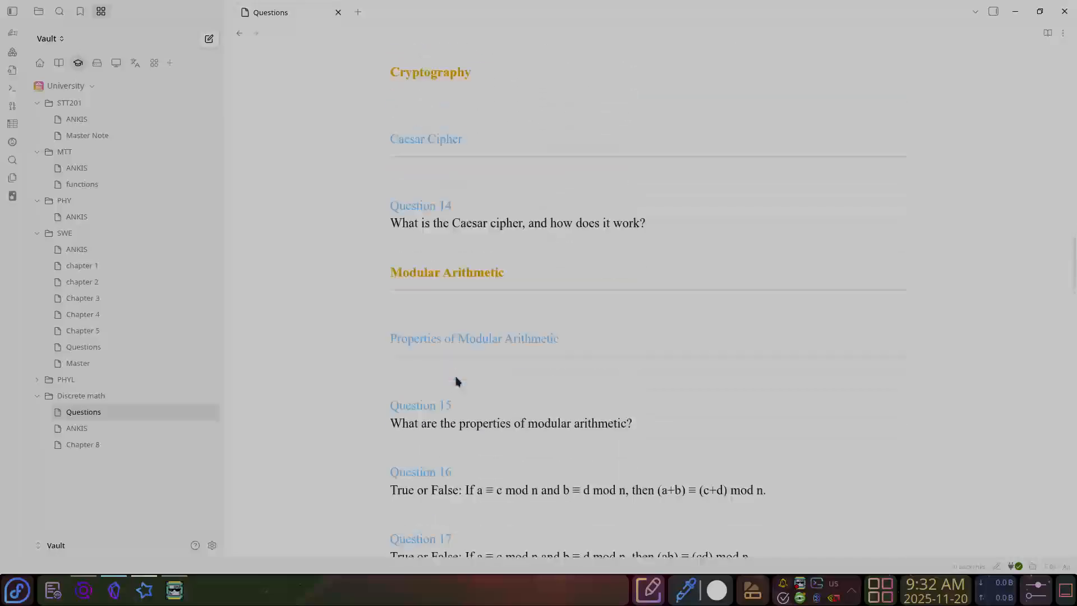
{"action": "scroll", "coordinate": [456, 377], "scroll_direction": "down", "scroll_amount": 8}
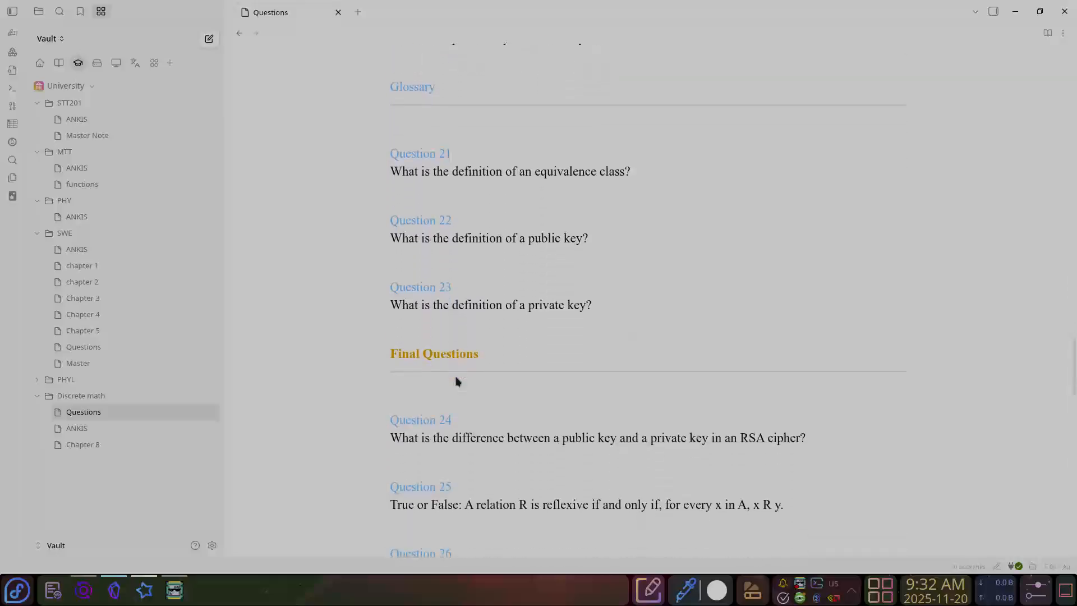
{"action": "scroll", "coordinate": [456, 381], "scroll_direction": "down", "scroll_amount": 10}
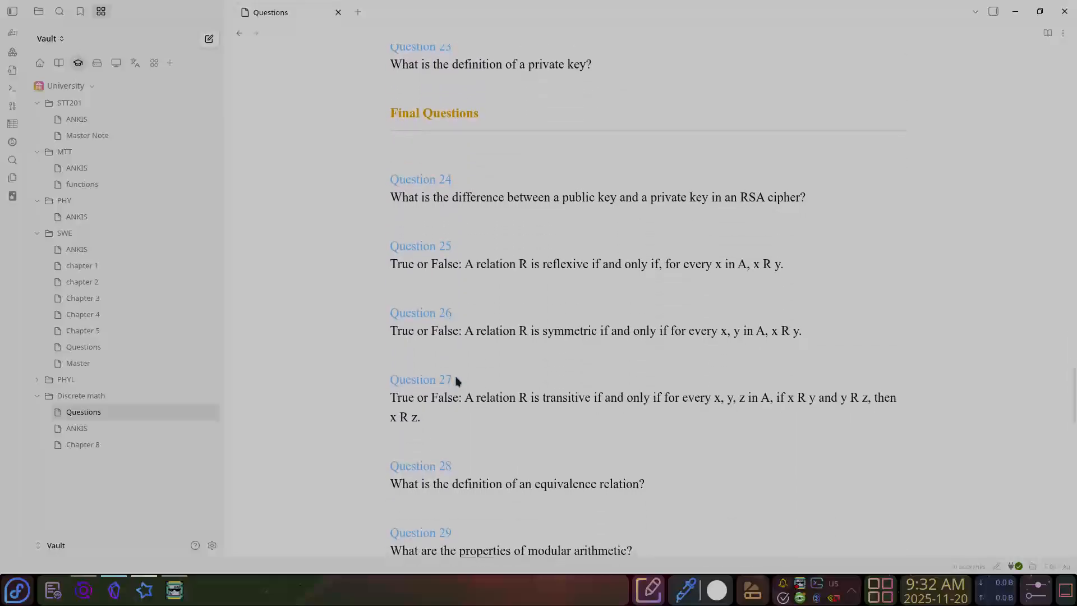
{"action": "scroll", "coordinate": [456, 376], "scroll_direction": "down", "scroll_amount": 8}
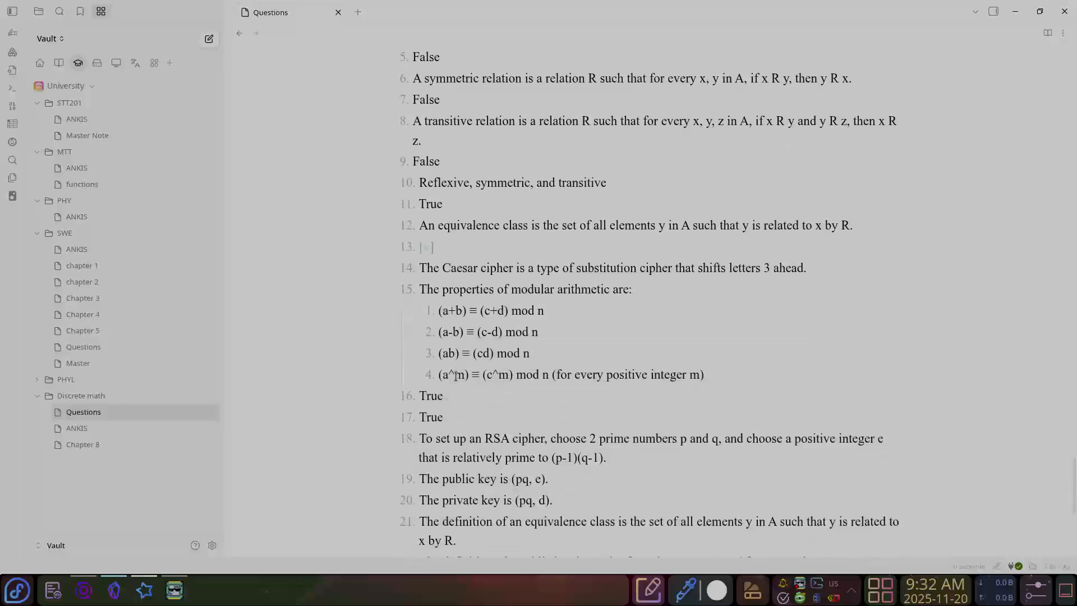
{"action": "scroll", "coordinate": [455, 376], "scroll_direction": "down", "scroll_amount": 4}
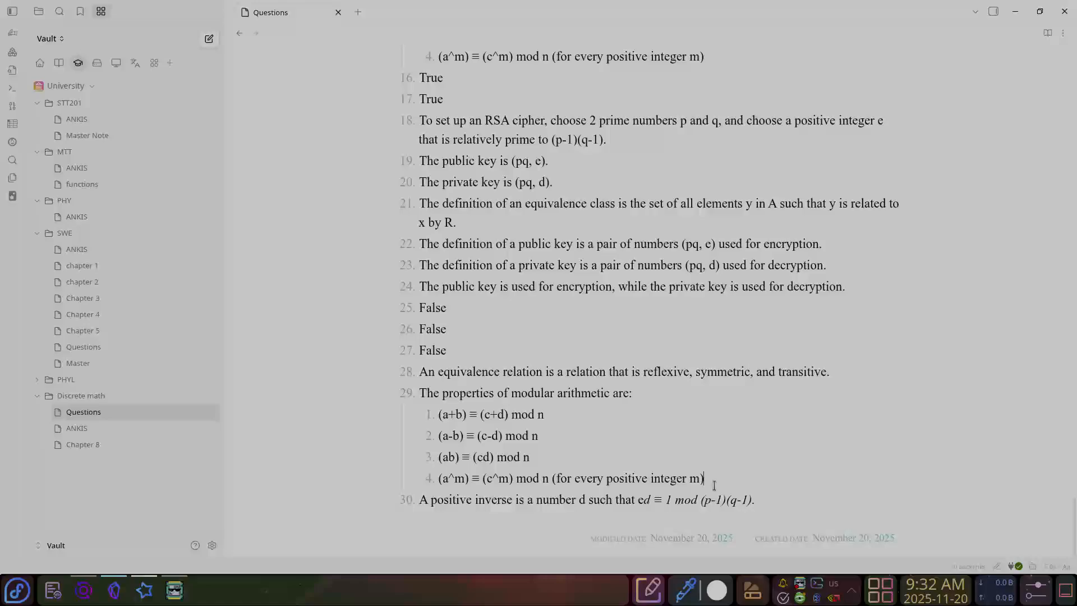
Select the whole generated quiz with its answers and open the ANKIS note in the Discrete math folder
{"action": "key", "text": "ctrl+a"}
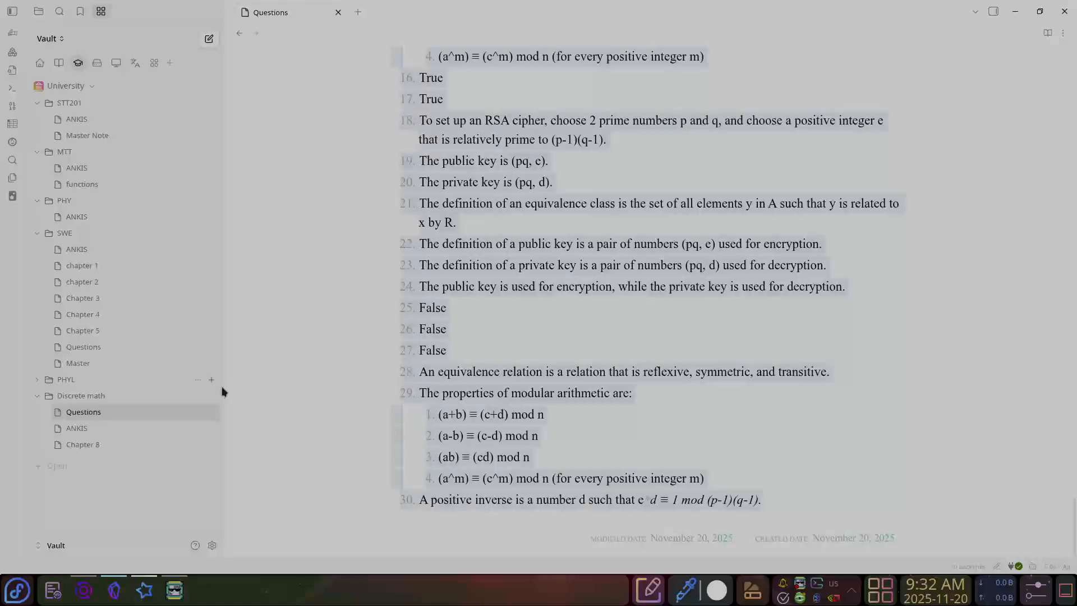
{"action": "left_click", "coordinate": [158, 428]}
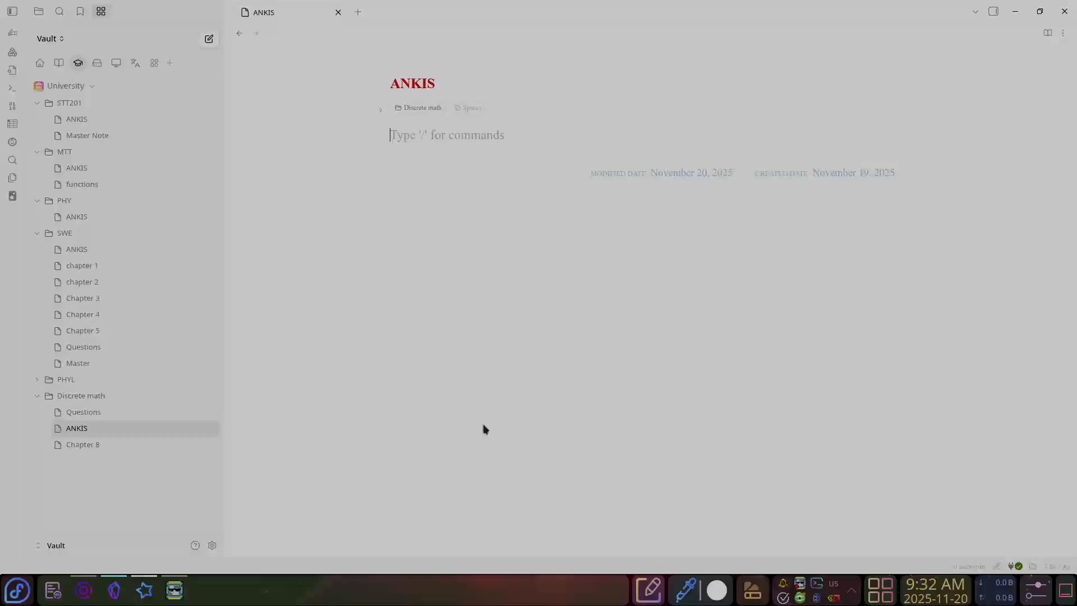
Switch to Anki, start studying the University SWE deck and read the first card's question and answer about the CPU
{"action": "left_click", "coordinate": [141, 594]}
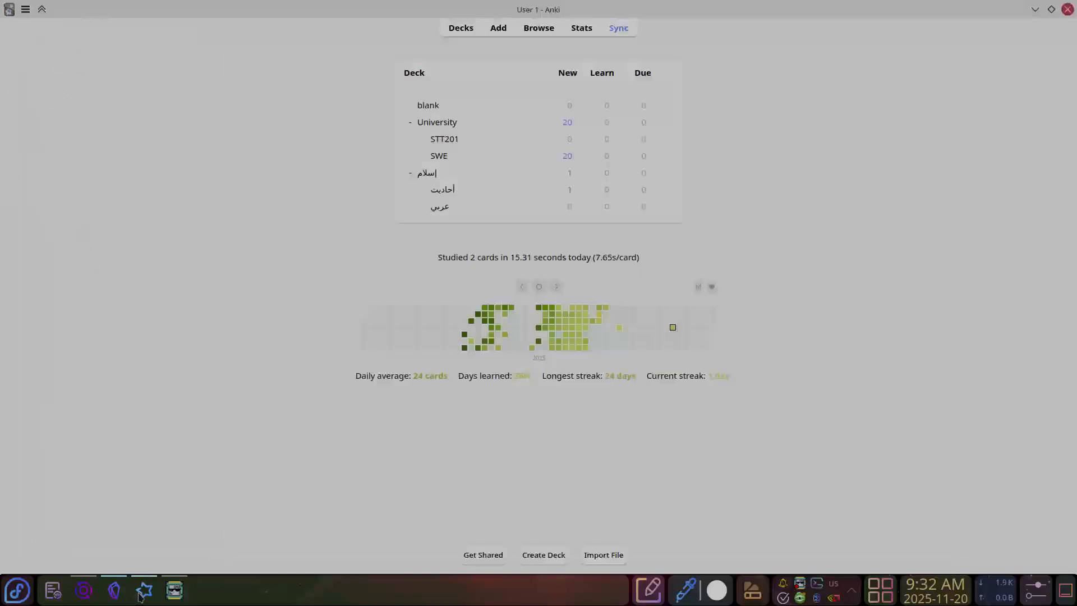
{"action": "left_click", "coordinate": [439, 156]}
{"action": "left_click", "coordinate": [597, 107]}
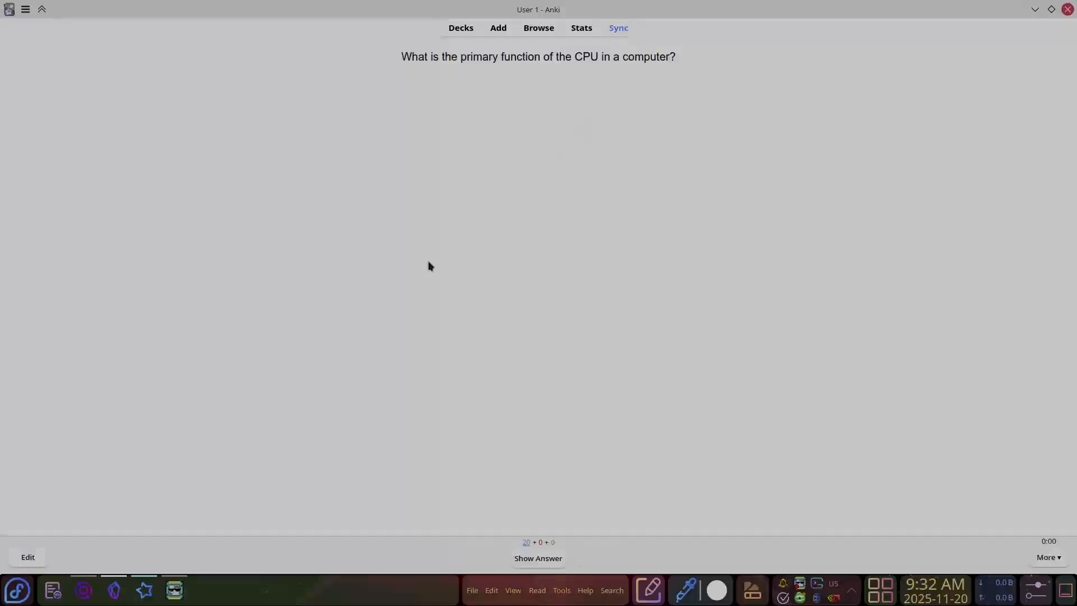
{"action": "left_click_drag", "start_coordinate": [678, 57], "coordinate": [565, 57]}
{"action": "left_click", "coordinate": [688, 59]}
{"action": "left_click", "coordinate": [525, 562]}
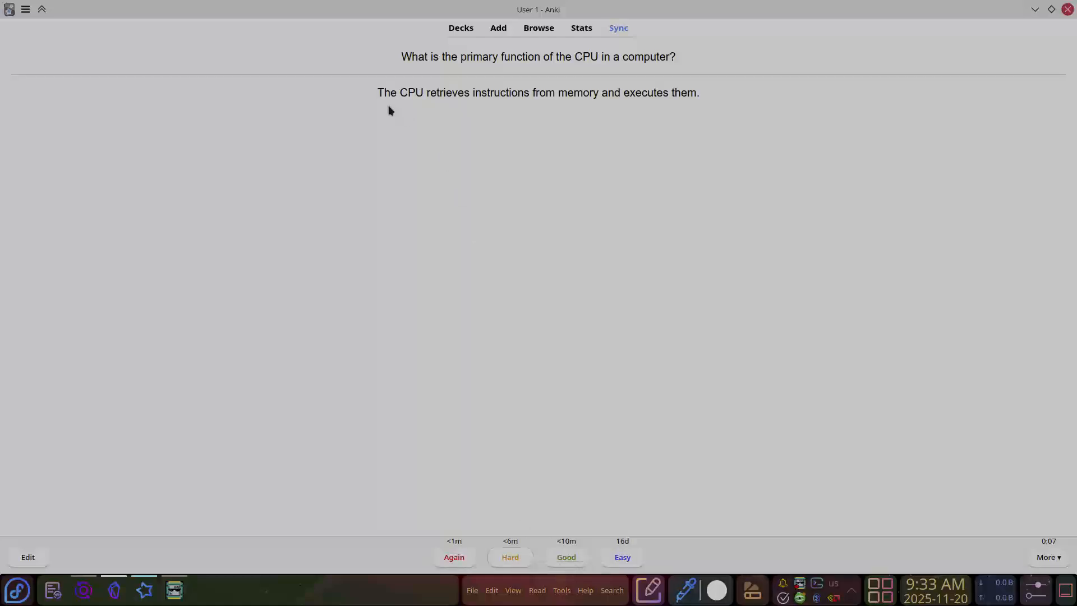
{"action": "left_click_drag", "start_coordinate": [366, 99], "coordinate": [681, 105]}
{"action": "left_click", "coordinate": [681, 105]}
Work through the new SWE cards, revealing each answer and rating each card Good
{"action": "left_click", "coordinate": [574, 563]}
{"action": "left_click", "coordinate": [565, 561]}
{"action": "left_click", "coordinate": [565, 561]}
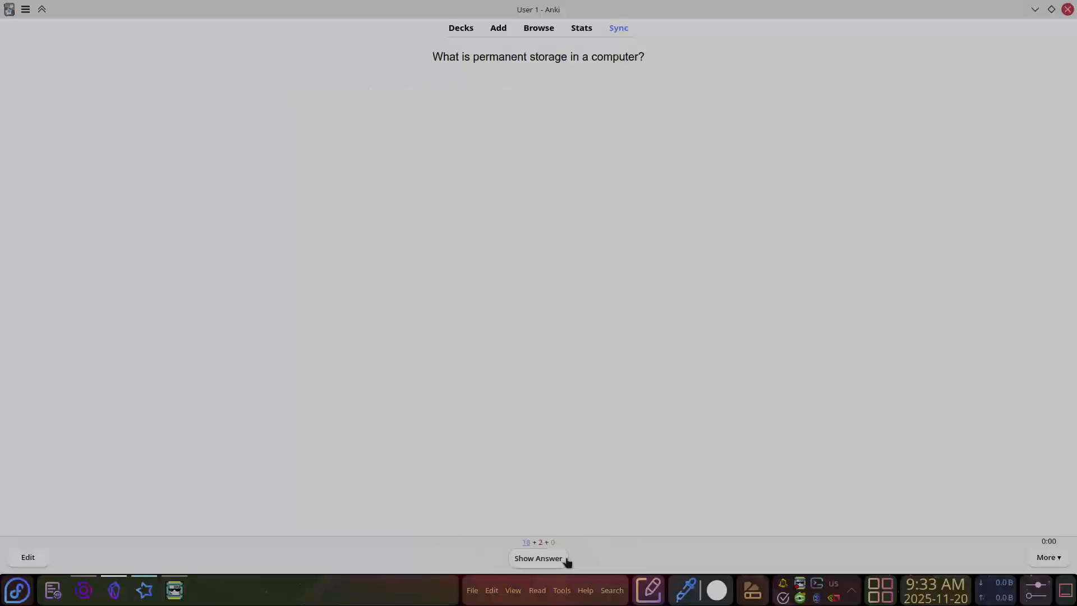
{"action": "left_click", "coordinate": [565, 561]}
{"action": "left_click", "coordinate": [562, 561]}
{"action": "left_click", "coordinate": [561, 561]}
{"action": "left_click", "coordinate": [561, 561]}
{"action": "left_click", "coordinate": [561, 561]}
{"action": "left_click", "coordinate": [563, 561]}
{"action": "left_click", "coordinate": [562, 562]}
{"action": "left_click", "coordinate": [562, 561]}
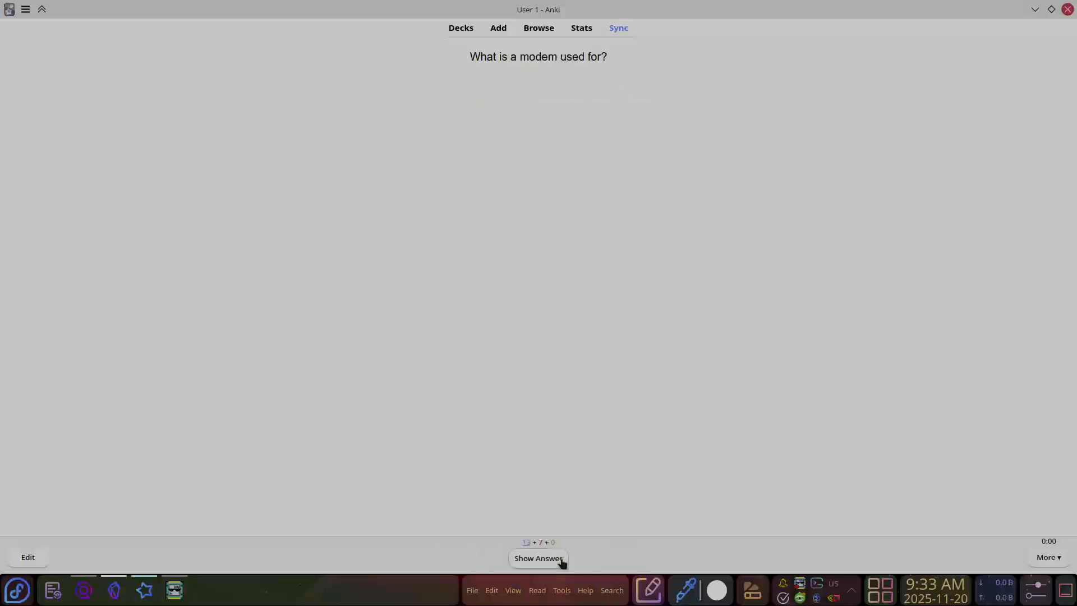
{"action": "left_click", "coordinate": [562, 561]}
{"action": "left_click", "coordinate": [562, 561]}
{"action": "left_click", "coordinate": [562, 561]}
{"action": "left_click", "coordinate": [562, 561]}
{"action": "left_click", "coordinate": [562, 561]}
{"action": "left_click", "coordinate": [562, 562]}
{"action": "left_click", "coordinate": [562, 561]}
{"action": "left_click", "coordinate": [562, 561]}
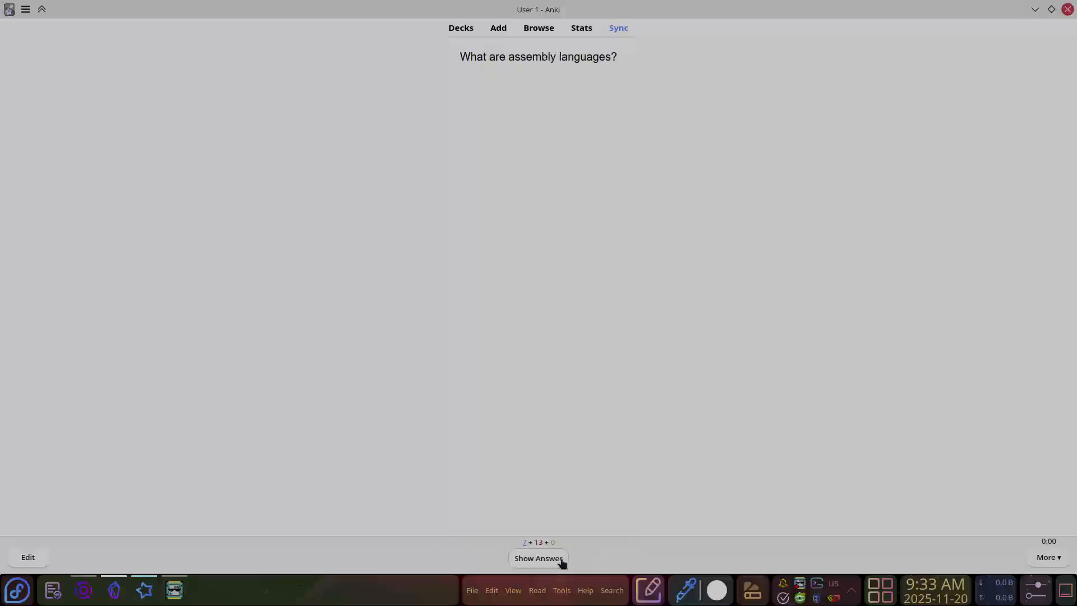
{"action": "left_click", "coordinate": [563, 561]}
{"action": "left_click", "coordinate": [562, 561]}
{"action": "left_click", "coordinate": [563, 561]}
{"action": "left_click", "coordinate": [562, 561]}
{"action": "left_click", "coordinate": [562, 561]}
{"action": "left_click", "coordinate": [562, 561]}
{"action": "left_click", "coordinate": [562, 561]}
{"action": "left_click", "coordinate": [563, 561]}
{"action": "left_click", "coordinate": [562, 561]}
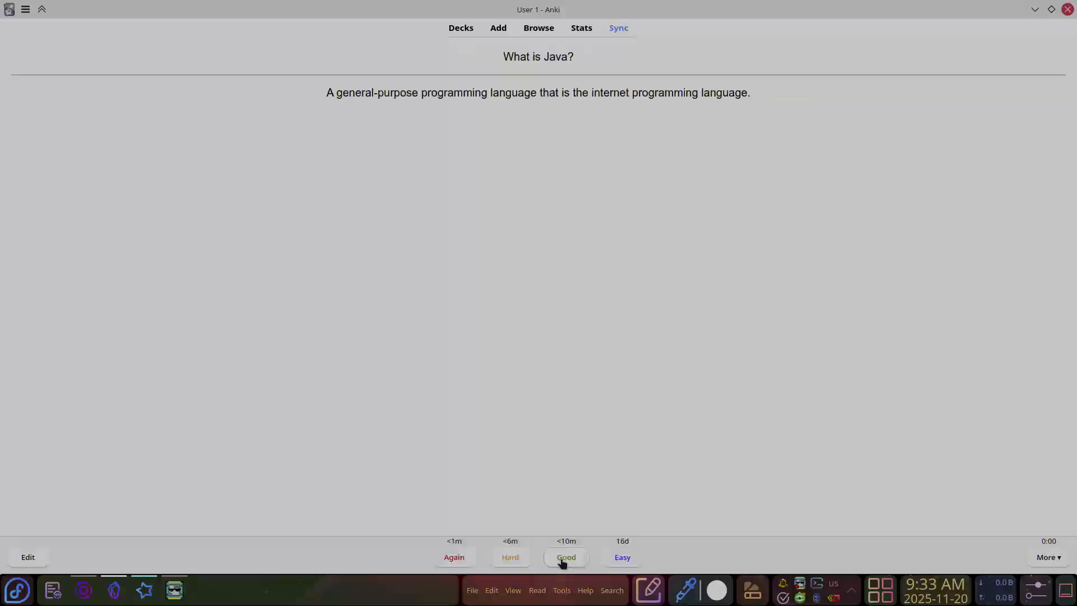
{"action": "left_click", "coordinate": [562, 561]}
{"action": "left_click", "coordinate": [563, 561]}
{"action": "left_click", "coordinate": [562, 561]}
{"action": "left_click", "coordinate": [562, 562]}
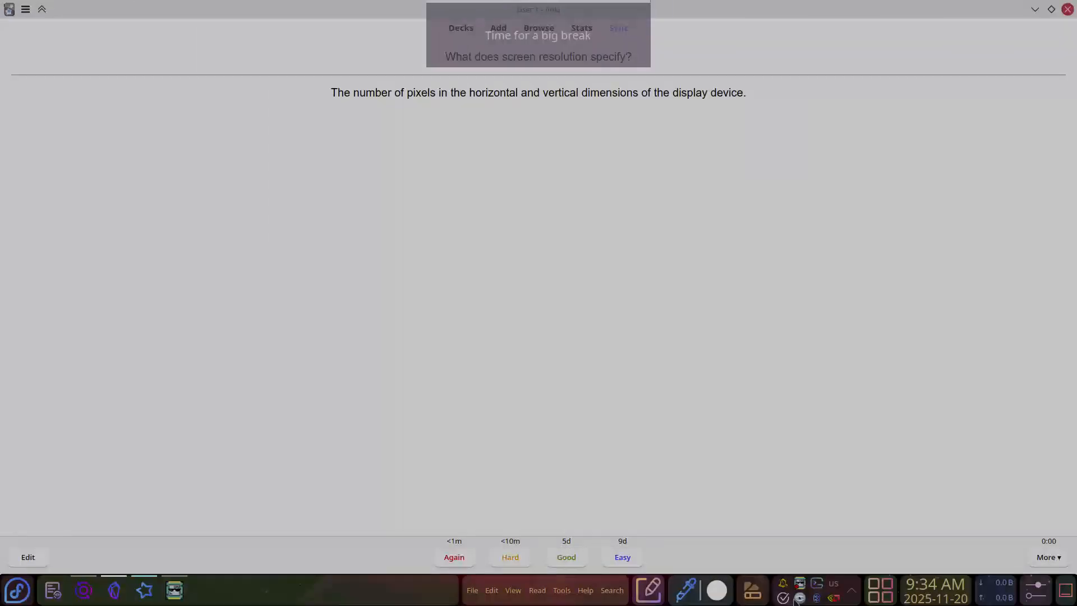
Postpone the big break by 60 minutes in Sane Break and return to Anki's deck list
{"action": "left_click", "coordinate": [800, 598]}
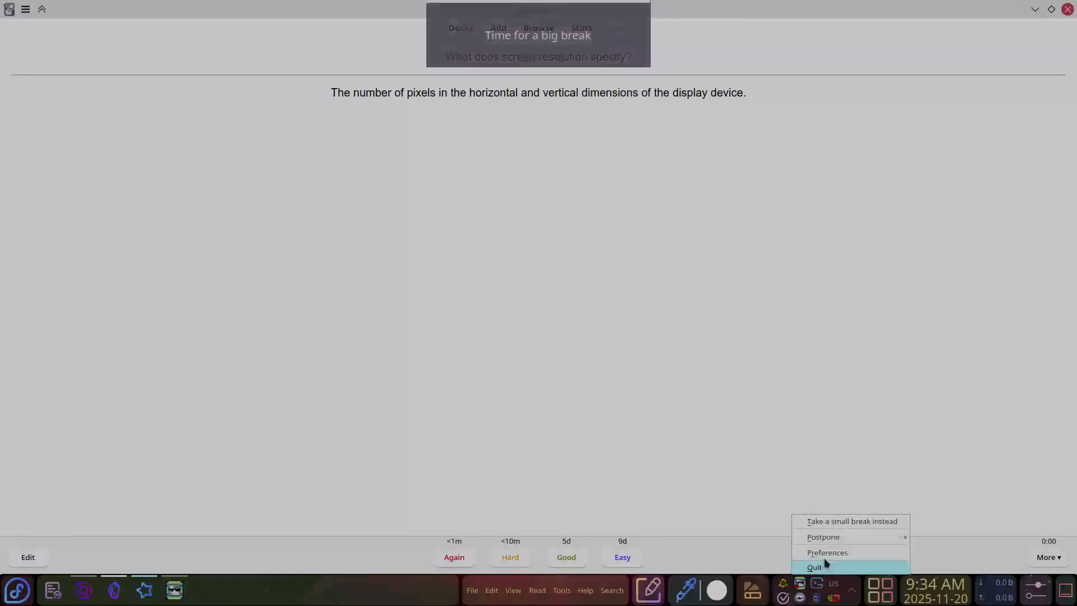
{"action": "mouse_move", "coordinate": [842, 537]}
{"action": "left_click", "coordinate": [937, 568]}
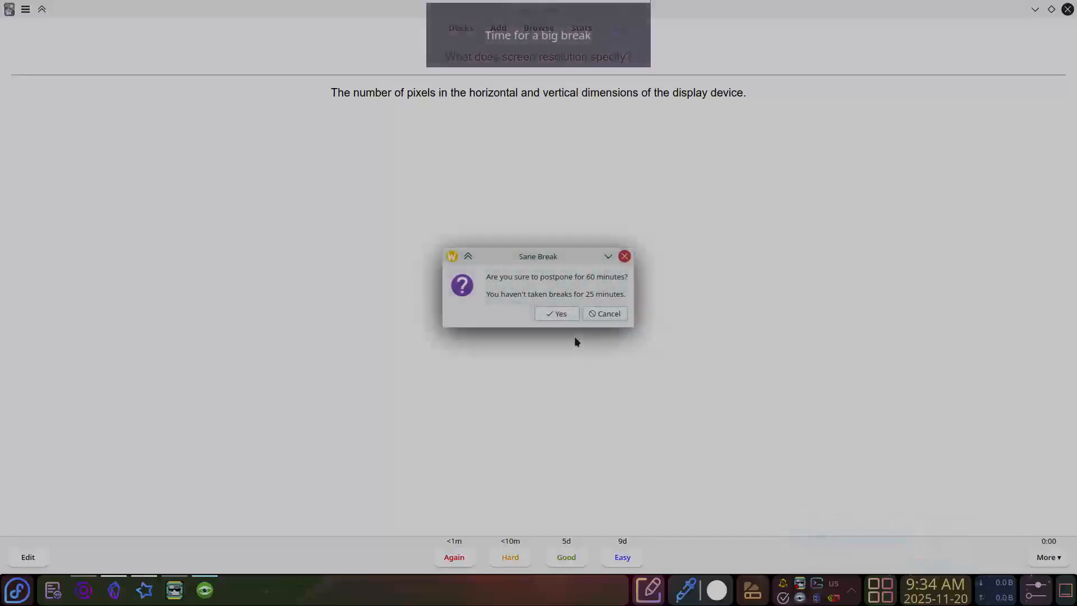
{"action": "left_click", "coordinate": [567, 315]}
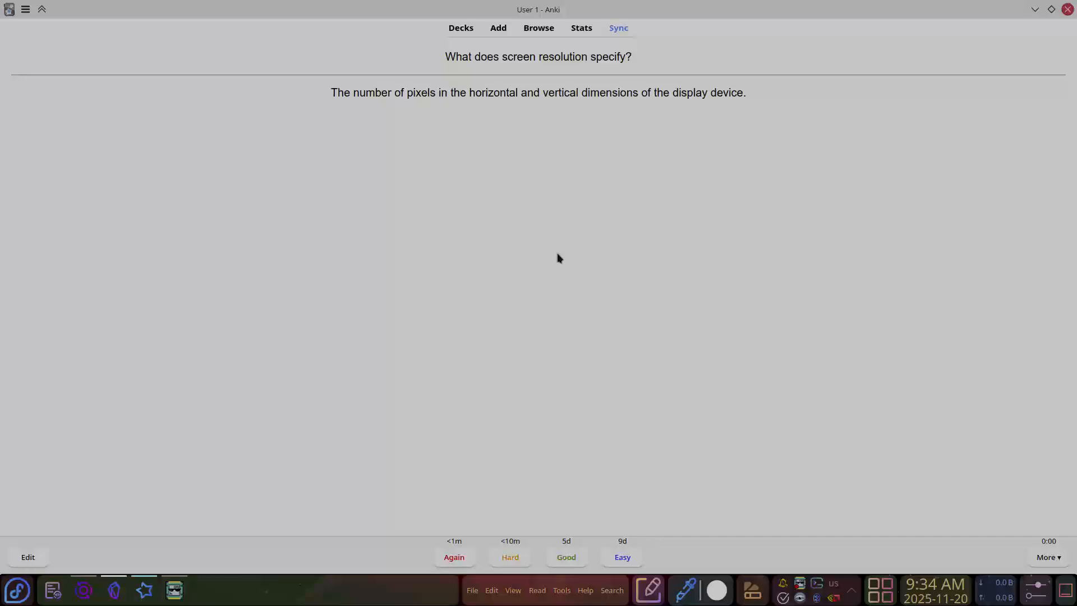
{"action": "left_click", "coordinate": [467, 34]}
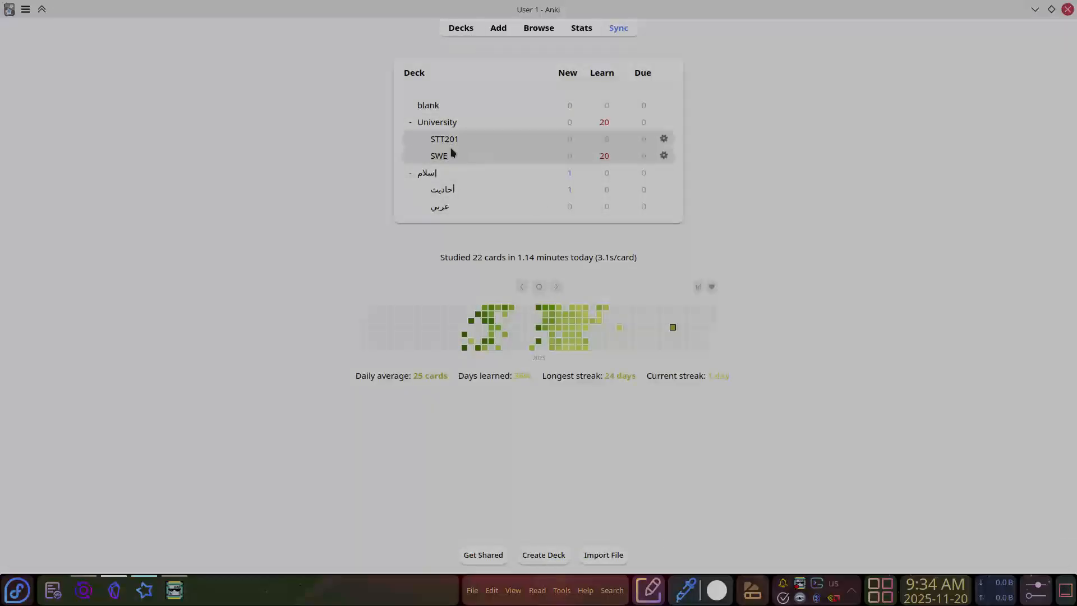
Switch back to Obsidian and generate flashcards in the Discrete math ANKIS note with the Flashcards template
{"action": "key", "text": "alt+Tab"}
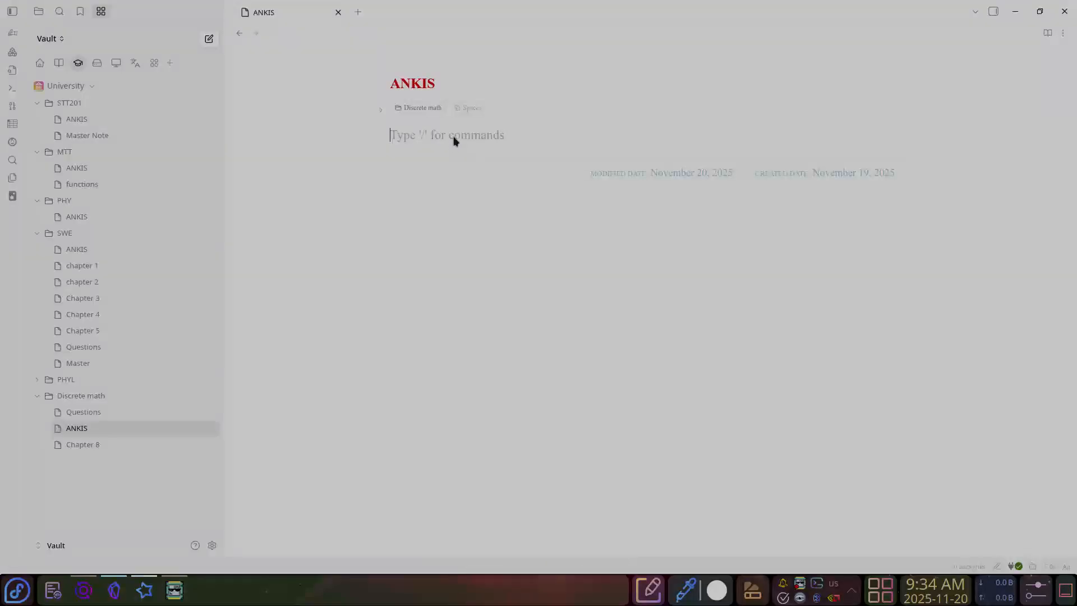
{"action": "key", "text": "ctrl+q"}
{"action": "key", "text": "Up"}
{"action": "key", "text": "Up"}
{"action": "key", "text": "Down"}
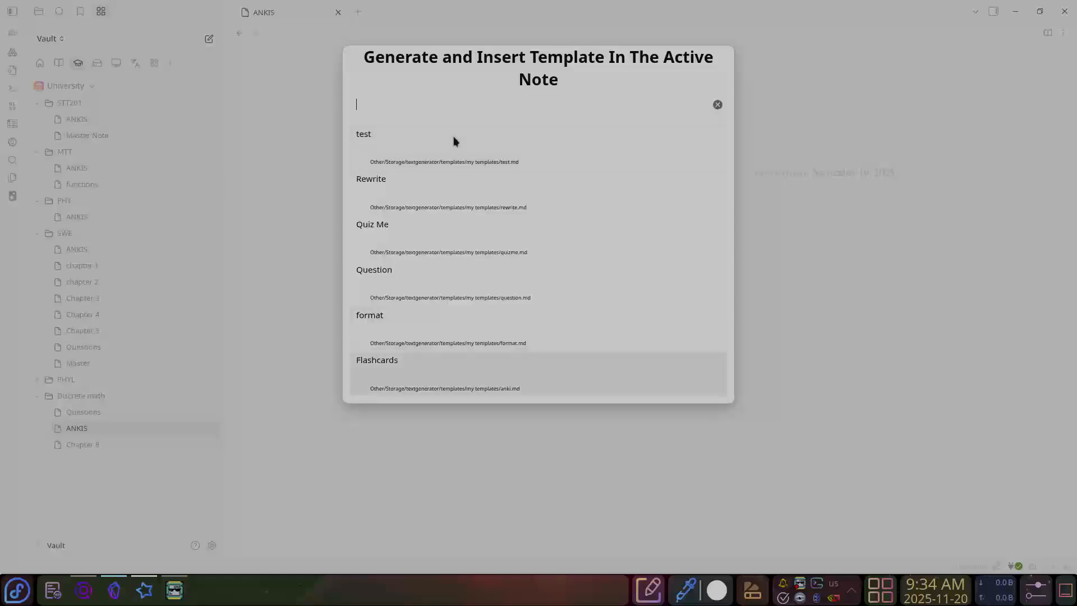
{"action": "key", "text": "Return"}
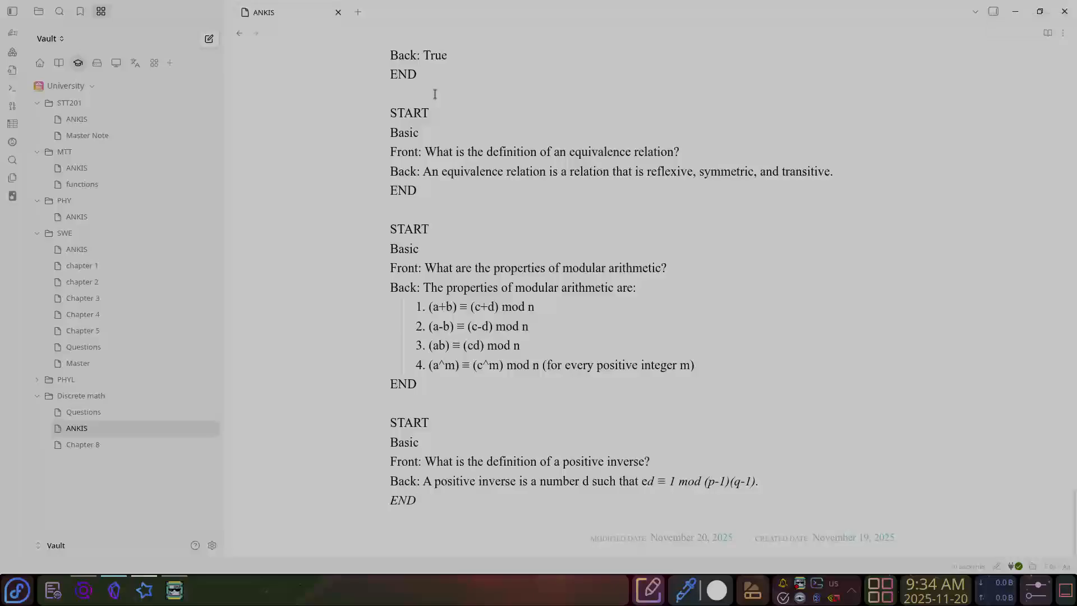
Add a TARGET DECK line with University::MTT201 beneath it above the first flashcard, and scan the vault to send the cards to Anki
{"action": "scroll", "coordinate": [434, 94], "scroll_direction": "up", "scroll_amount": 18}
{"action": "scroll", "coordinate": [435, 95], "scroll_direction": "up", "scroll_amount": 20}
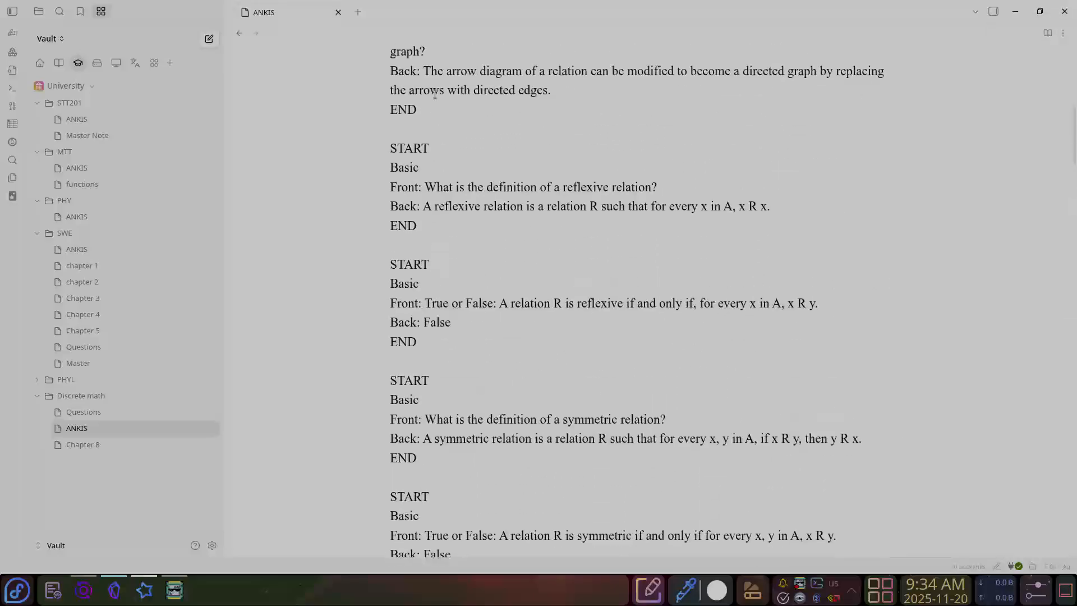
{"action": "left_click", "coordinate": [429, 132]}
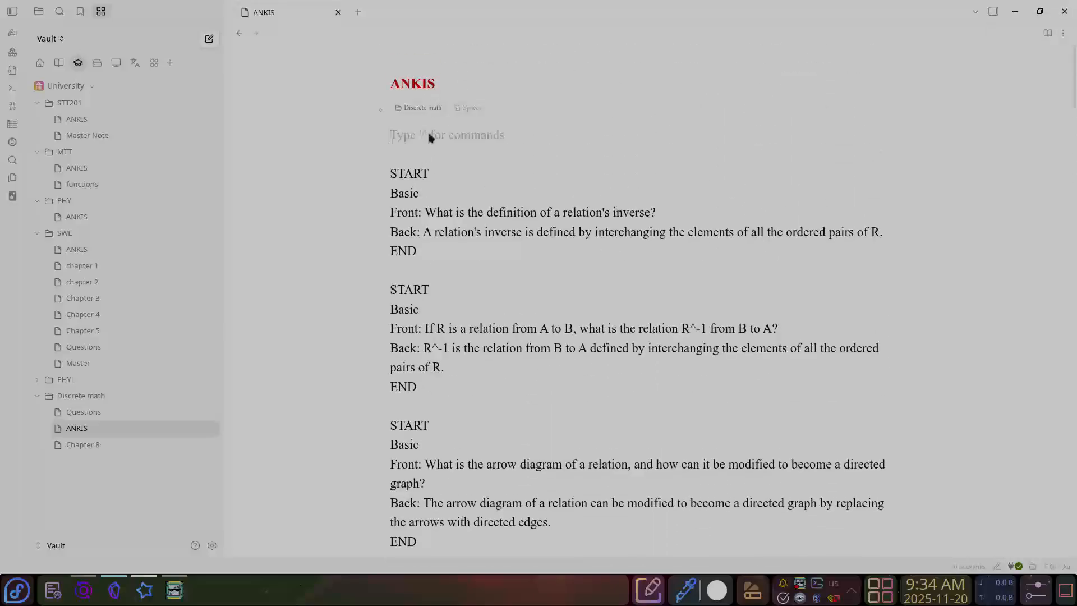
{"action": "type", "text": "TARGET DECK"}
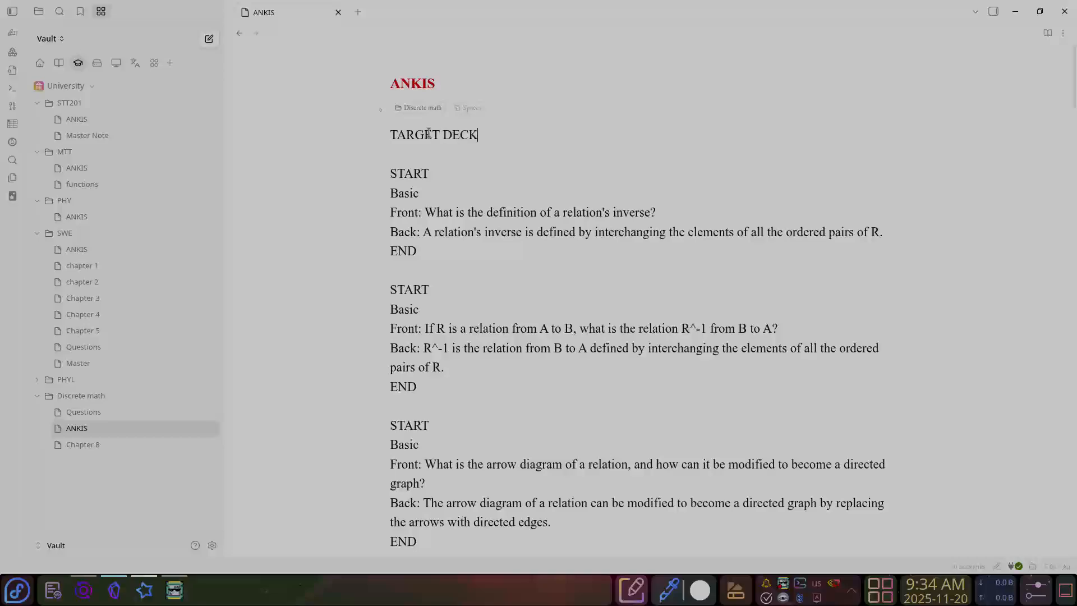
{"action": "key", "text": "Return"}
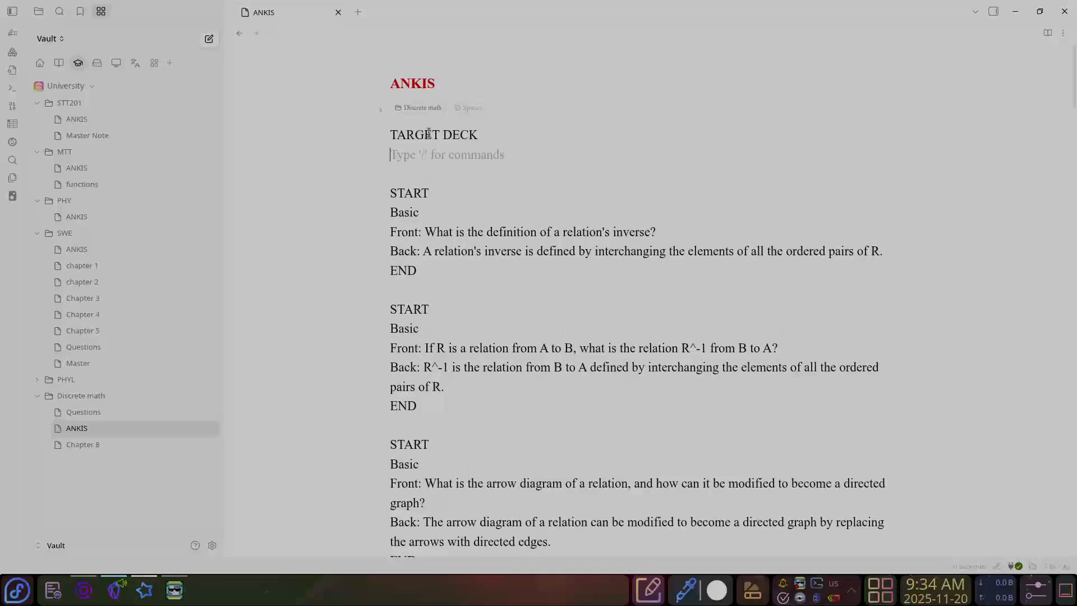
{"action": "type", "text": "University::MTT201"}
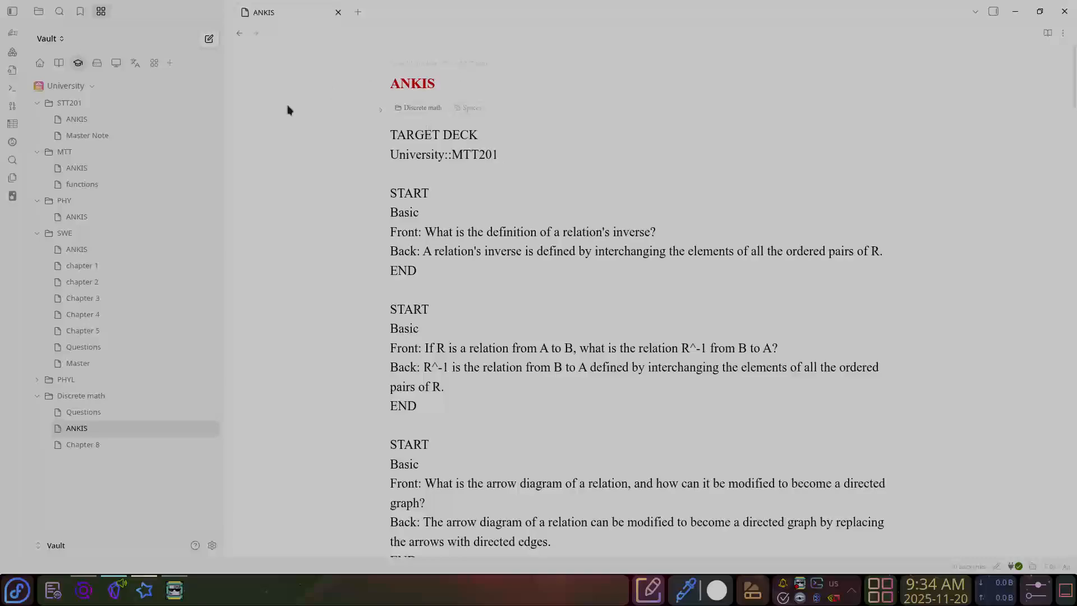
{"action": "left_click", "coordinate": [12, 196]}
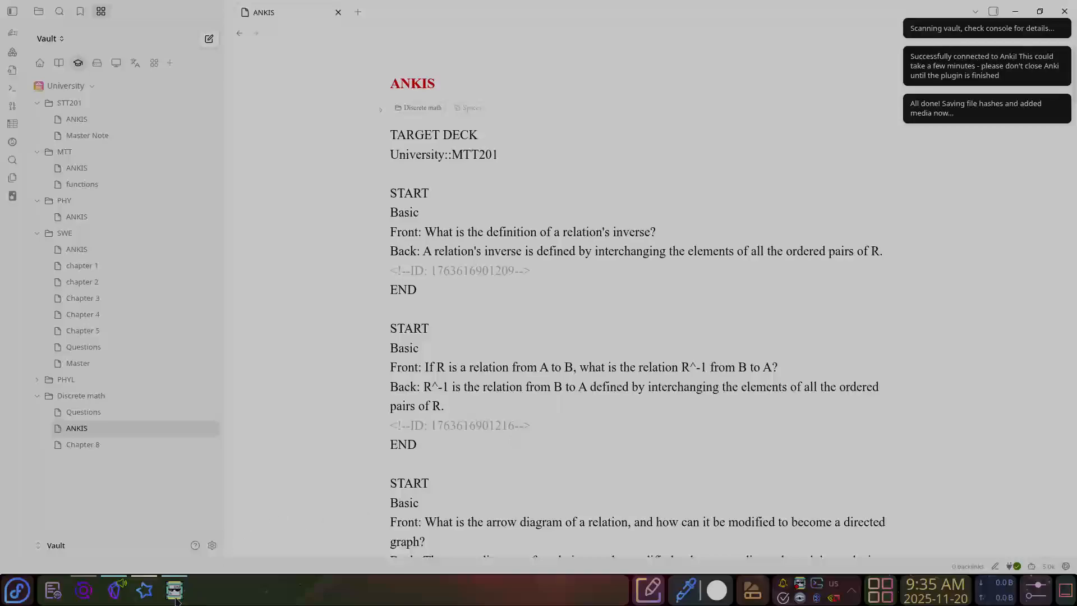
Switch to Anki, start studying the MTT201 deck and read the first card's question
{"action": "left_click", "coordinate": [176, 599]}
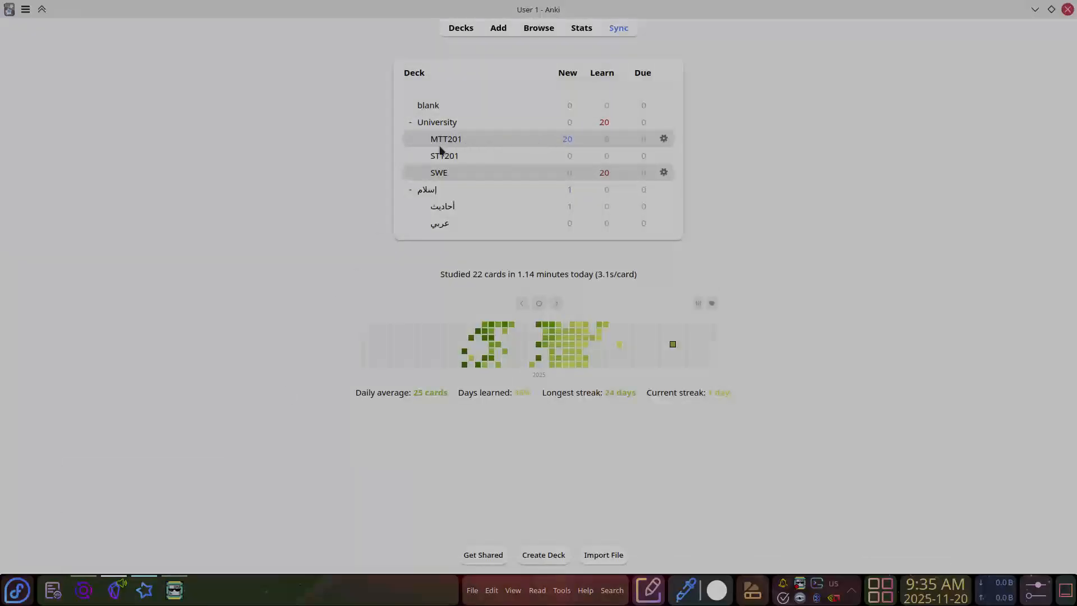
{"action": "left_click", "coordinate": [440, 140]}
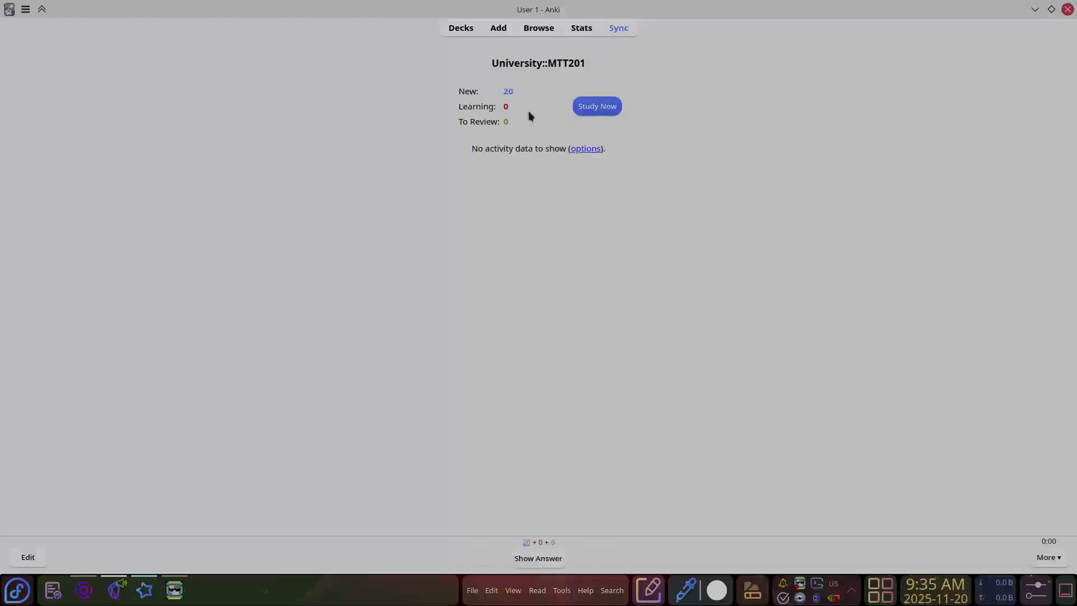
{"action": "key", "text": "s"}
{"action": "left_click_drag", "start_coordinate": [429, 58], "coordinate": [717, 66]}
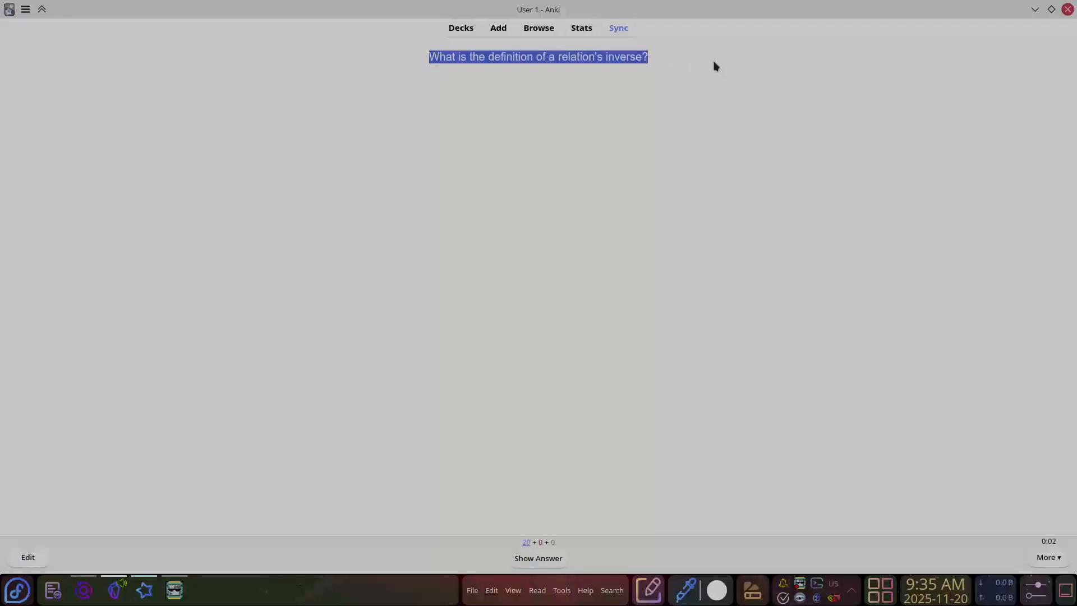
{"action": "left_click", "coordinate": [715, 66]}
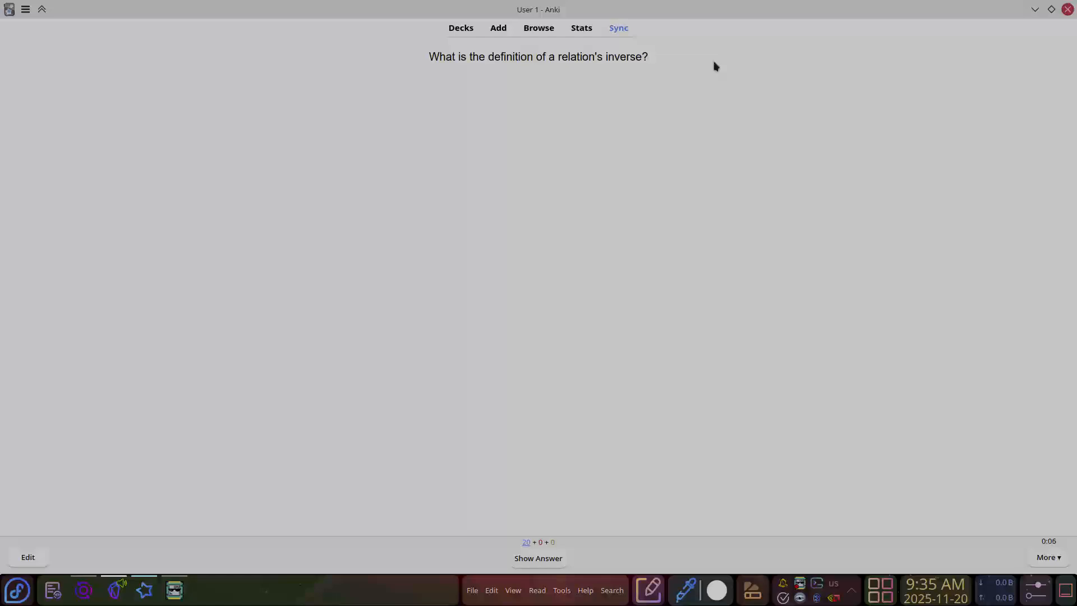
Switch back to Obsidian and open the test vault in a separate window
{"action": "key", "text": "alt+Tab"}
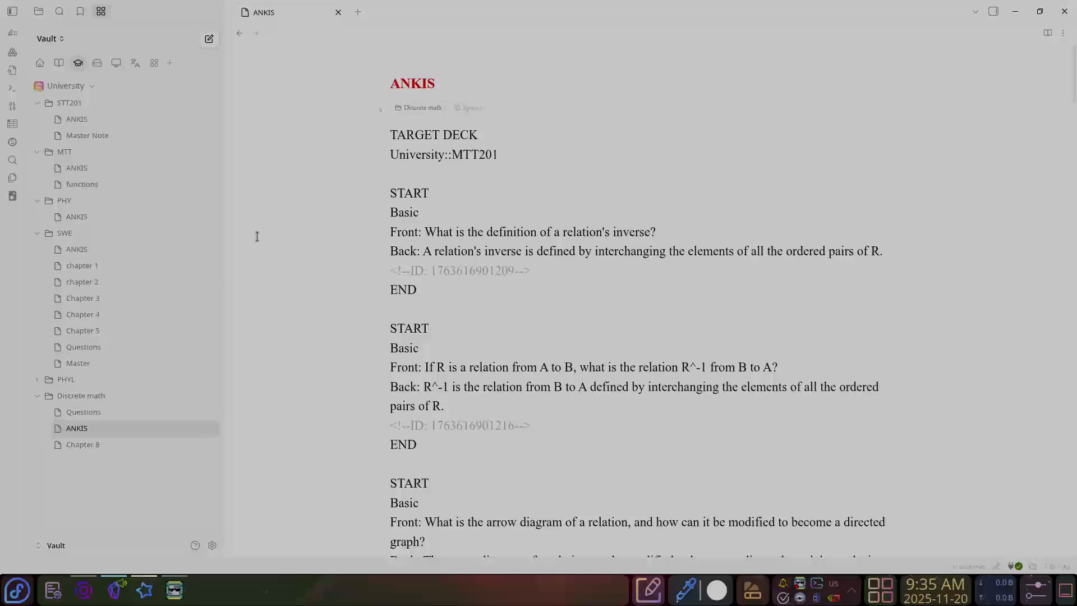
{"action": "right_click", "coordinate": [109, 602]}
{"action": "left_click", "coordinate": [109, 518]}
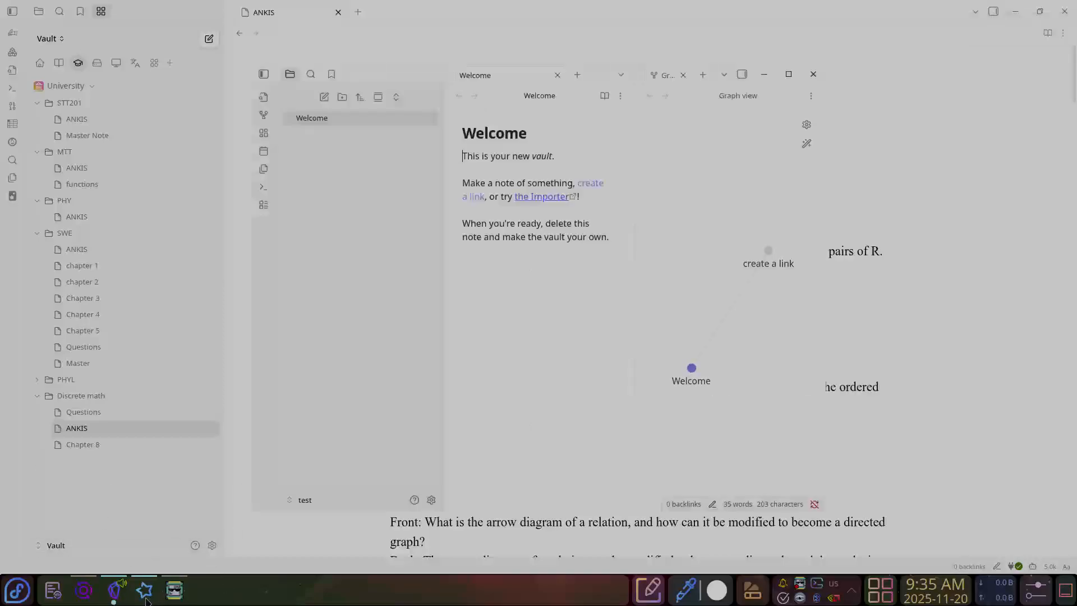
Switch to Anki and change from the User 1 profile to the test profile
{"action": "left_click", "coordinate": [145, 594]}
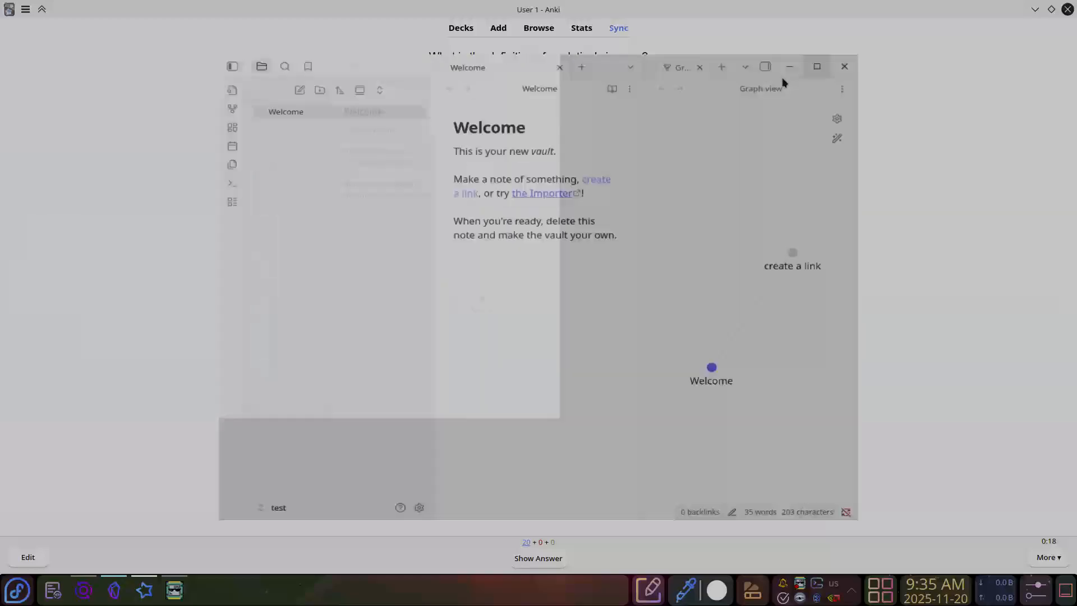
{"action": "left_click", "coordinate": [145, 595]}
{"action": "left_click", "coordinate": [25, 10]}
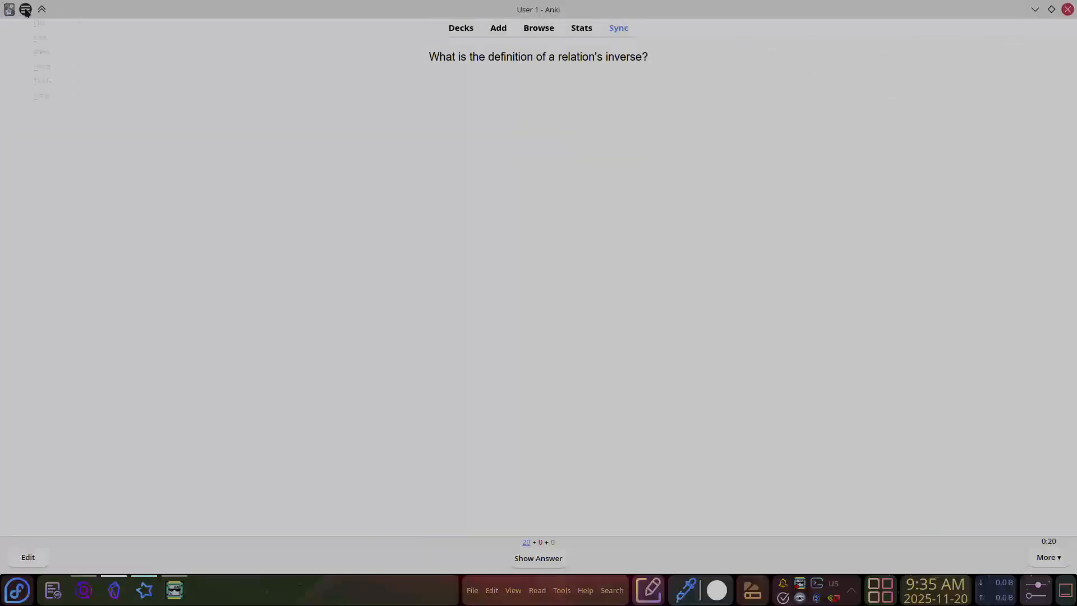
{"action": "mouse_move", "coordinate": [47, 27]}
{"action": "left_click", "coordinate": [127, 23]}
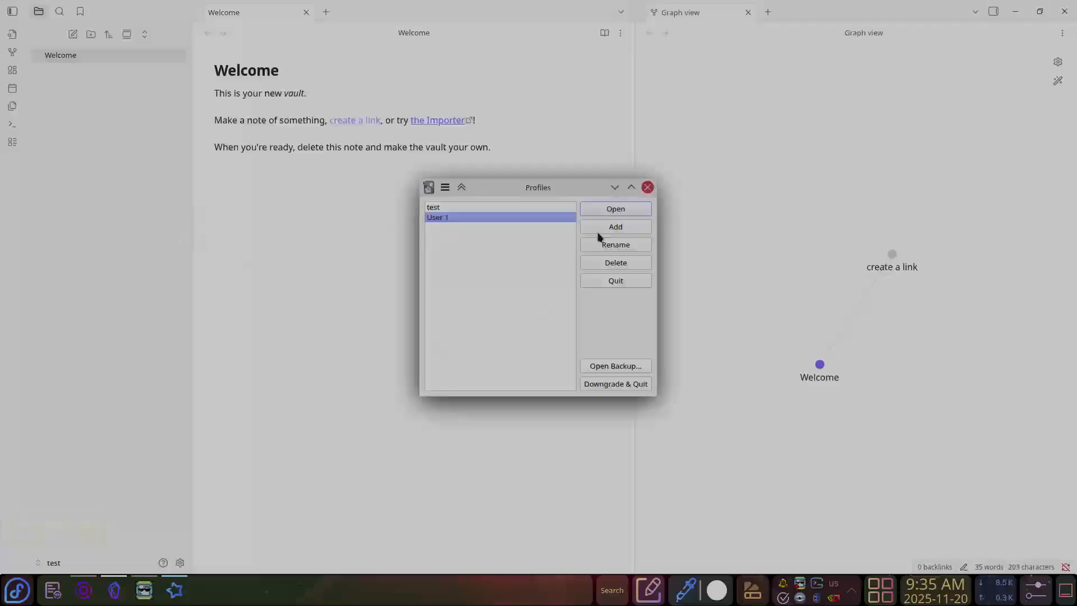
{"action": "double_click", "coordinate": [500, 206]}
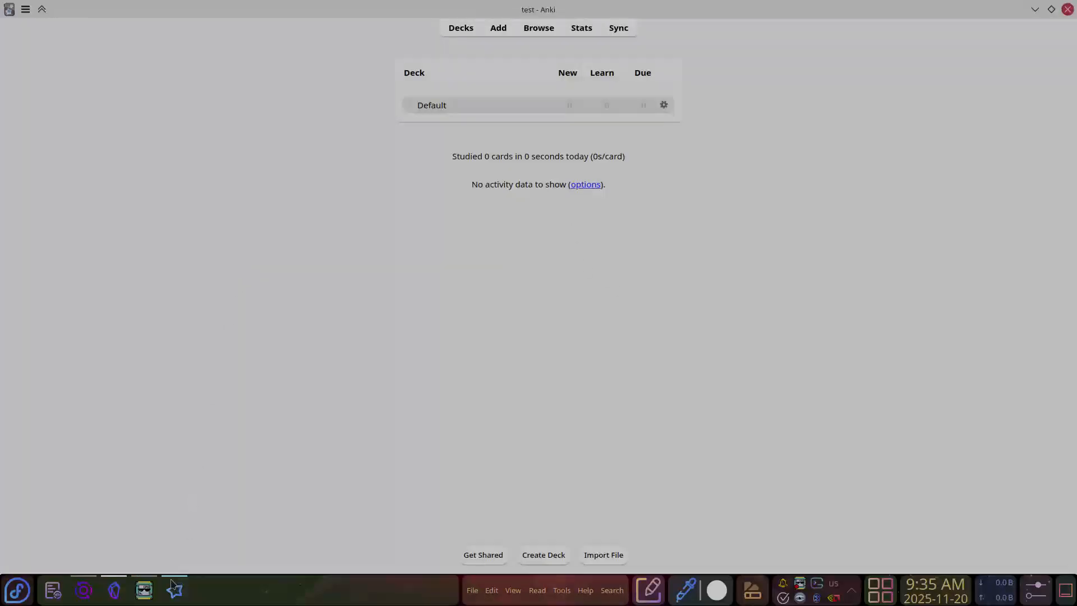
Switch to the test vault in Obsidian and turn on community plugins in its settings
{"action": "left_click", "coordinate": [123, 600]}
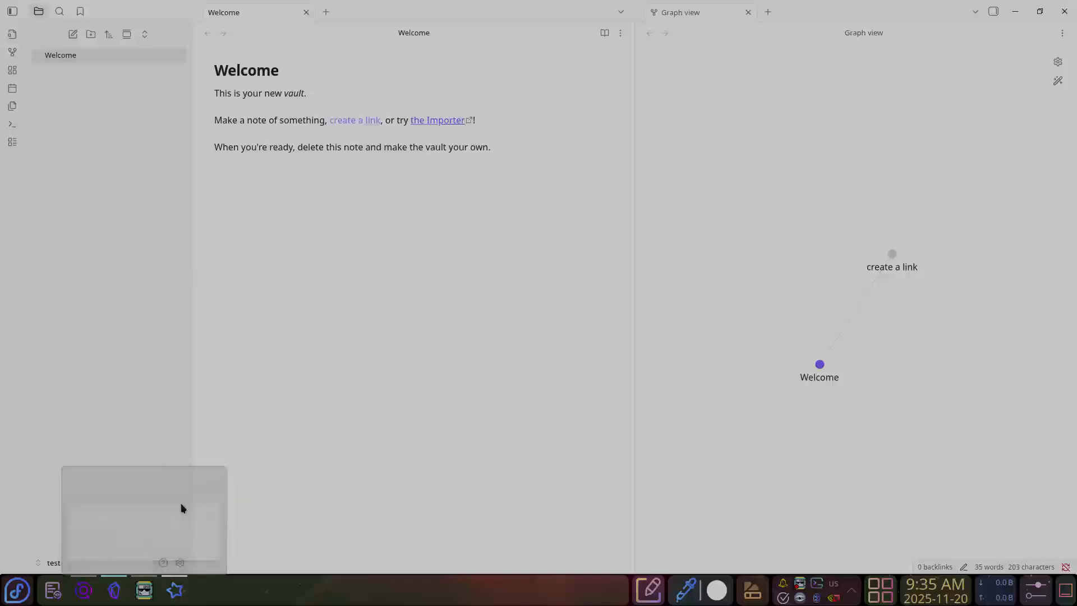
{"action": "left_click", "coordinate": [181, 562]}
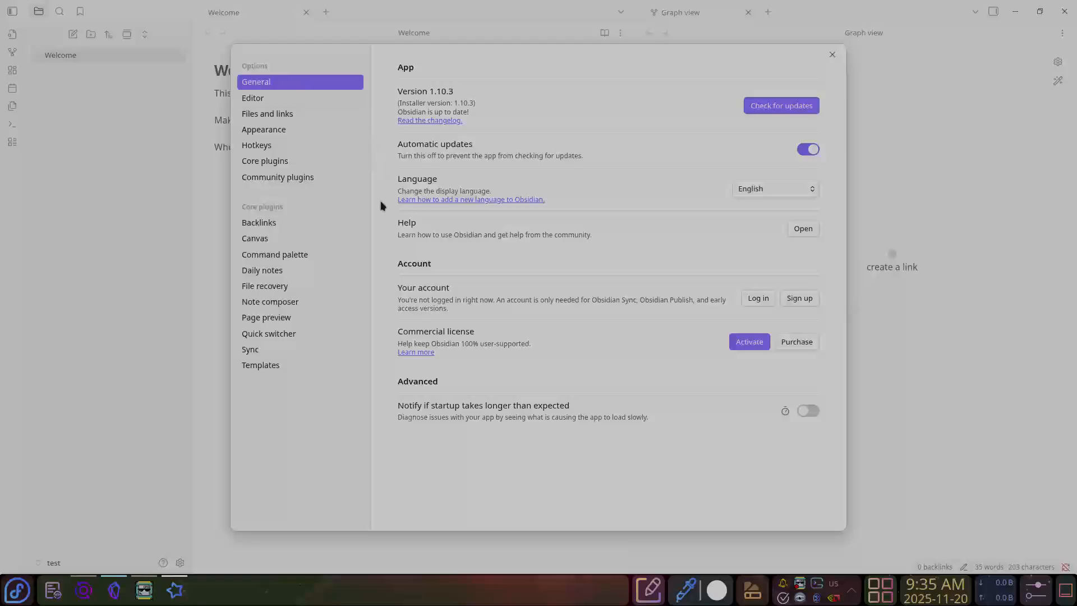
{"action": "left_click", "coordinate": [282, 179]}
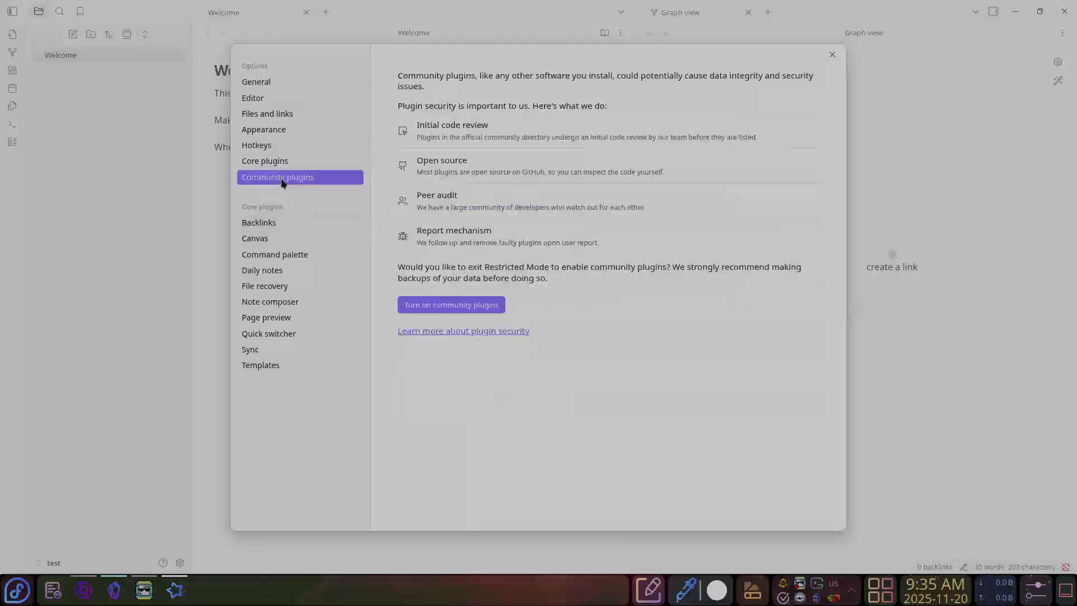
{"action": "left_click", "coordinate": [446, 306]}
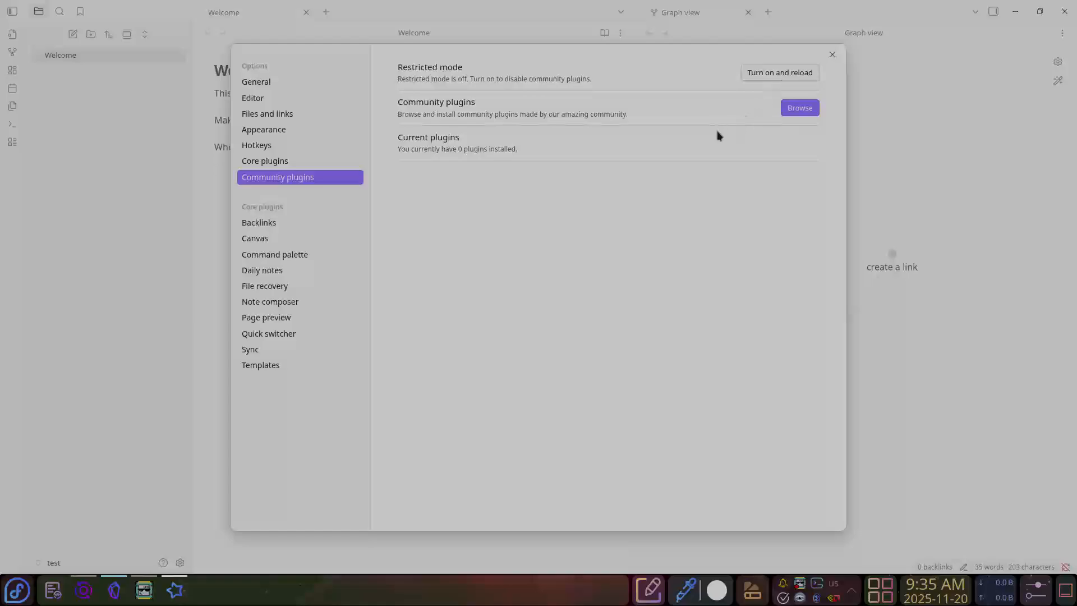
Search the community plugins for "text generat" and install Text Generator
{"action": "left_click", "coordinate": [805, 112]}
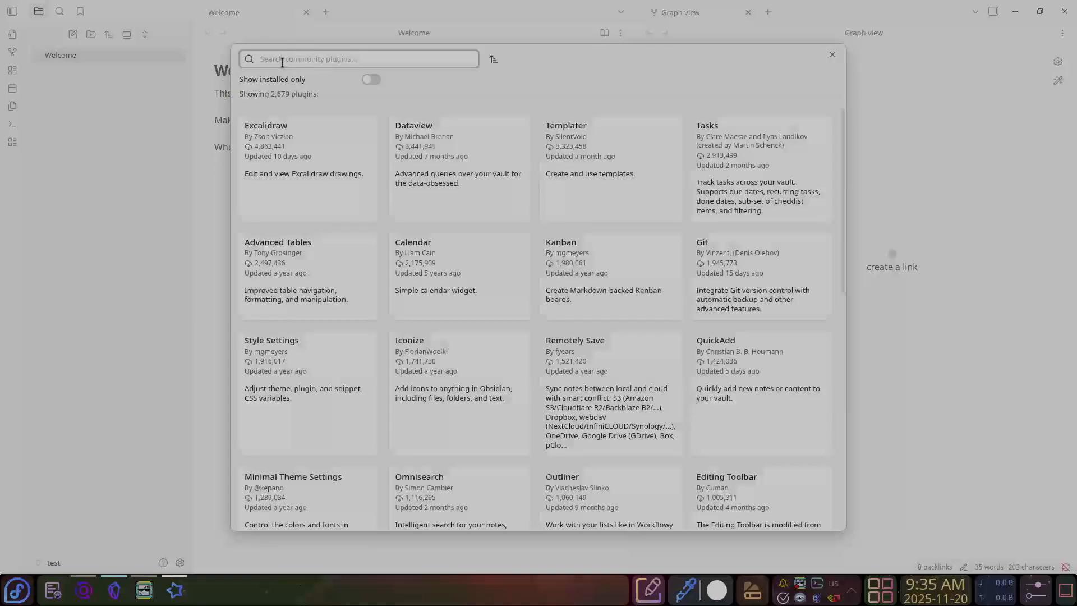
{"action": "type", "text": "te"}
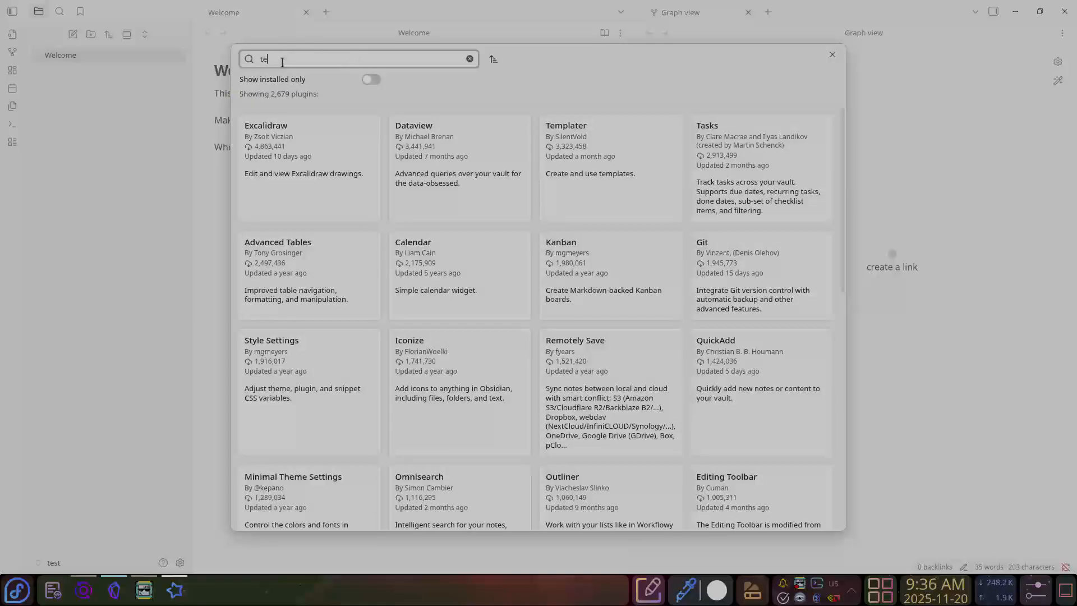
{"action": "type", "text": "xt generat"}
{"action": "left_click", "coordinate": [337, 202]}
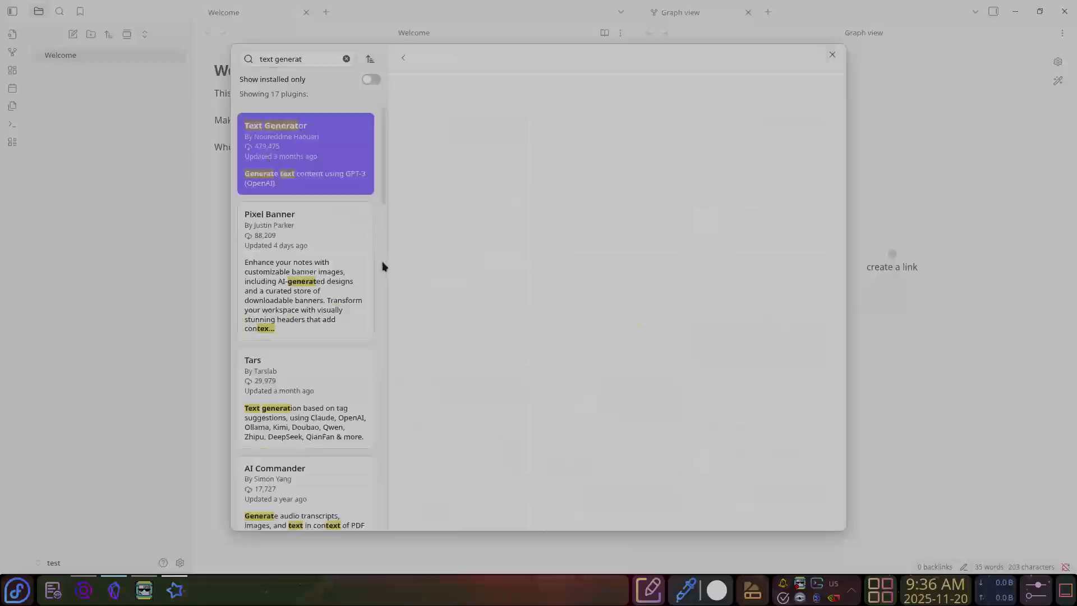
{"action": "left_click", "coordinate": [441, 209]}
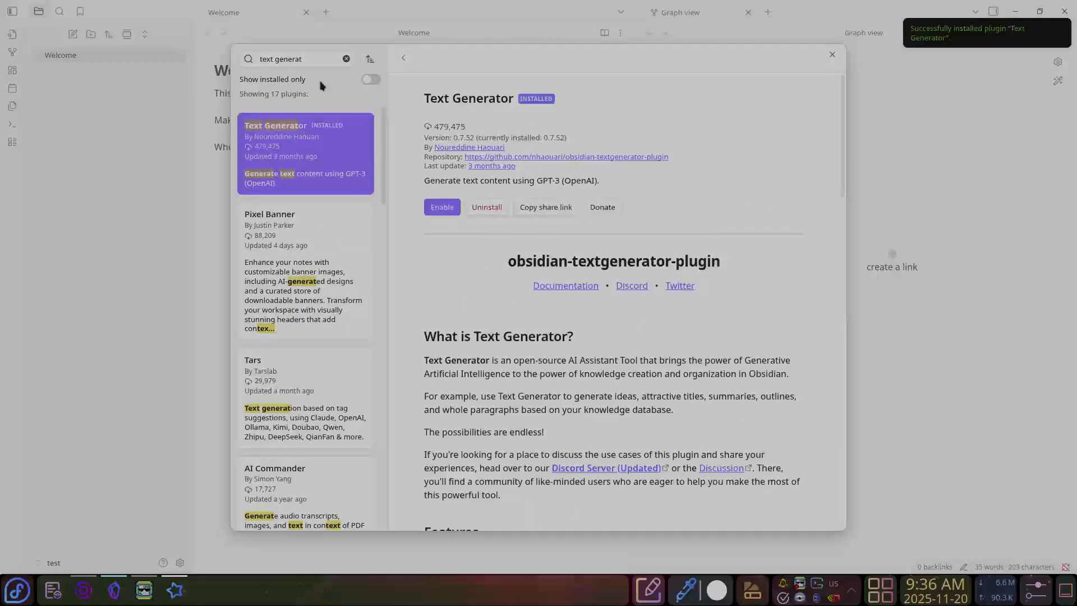
Search the community plugins for "anki" and install Export to Anki
{"action": "triple_click", "coordinate": [304, 58]}
{"action": "type", "text": "anki"}
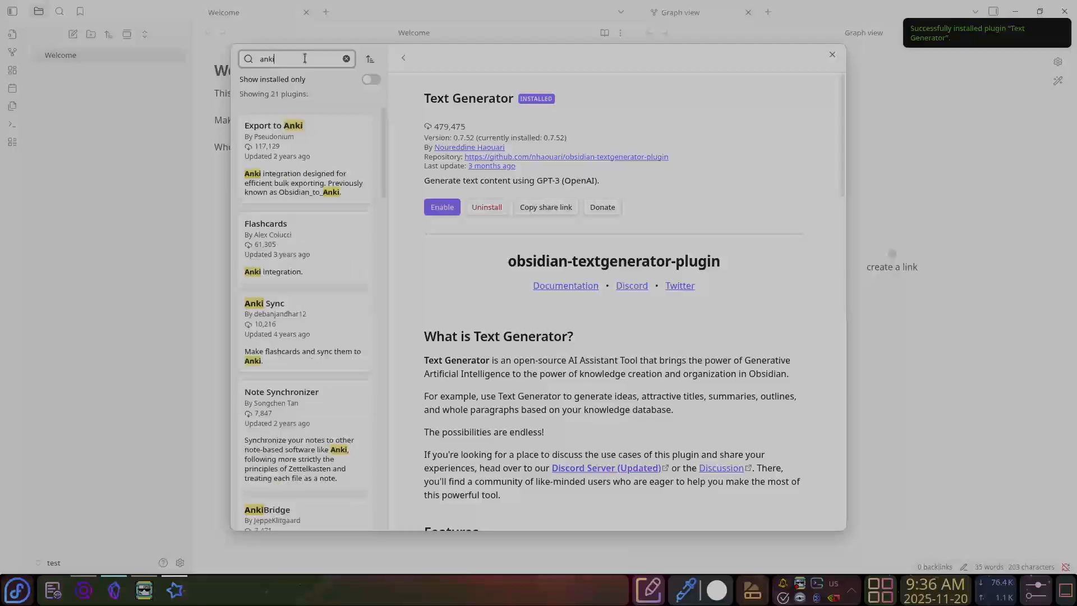
{"action": "left_click", "coordinate": [296, 172]}
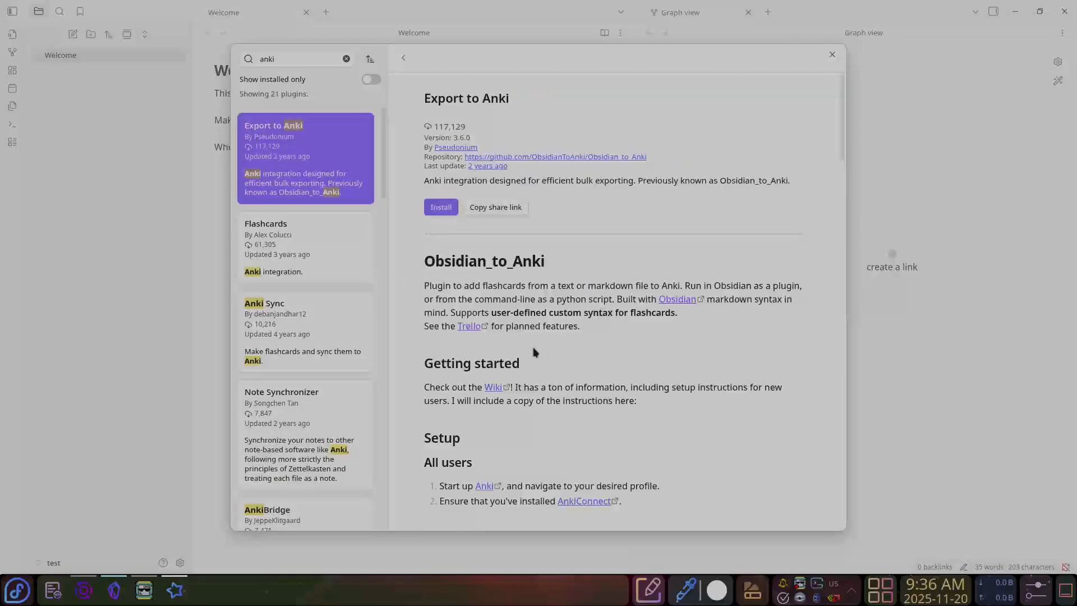
{"action": "scroll", "coordinate": [534, 353], "scroll_direction": "down", "scroll_amount": 10}
{"action": "scroll", "coordinate": [534, 353], "scroll_direction": "up", "scroll_amount": 10}
{"action": "left_click", "coordinate": [441, 209]}
{"action": "scroll", "coordinate": [516, 335], "scroll_direction": "down", "scroll_amount": 5}
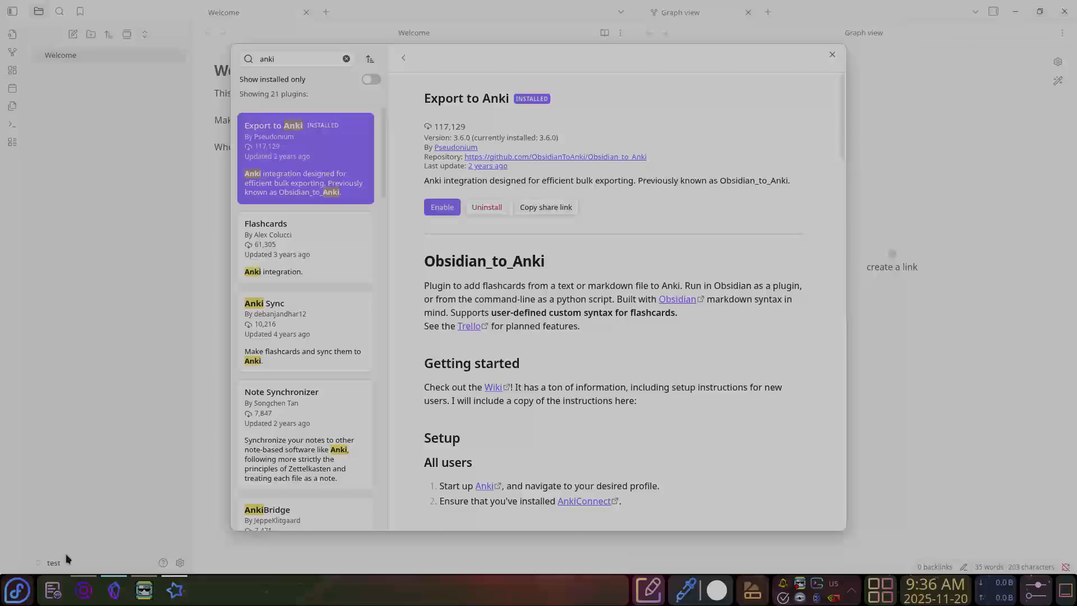
Open the vault named Vault and look through its installed community plugins for those the workflow uses
{"action": "left_click", "coordinate": [55, 565]}
{"action": "left_click", "coordinate": [54, 566]}
{"action": "left_click", "coordinate": [50, 561]}
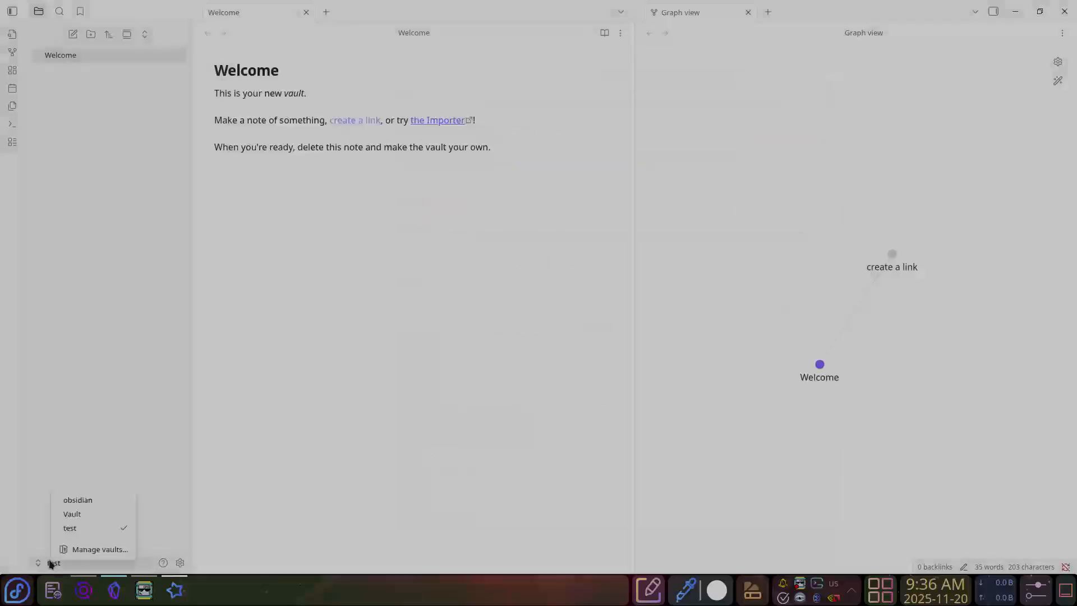
{"action": "left_click", "coordinate": [82, 514]}
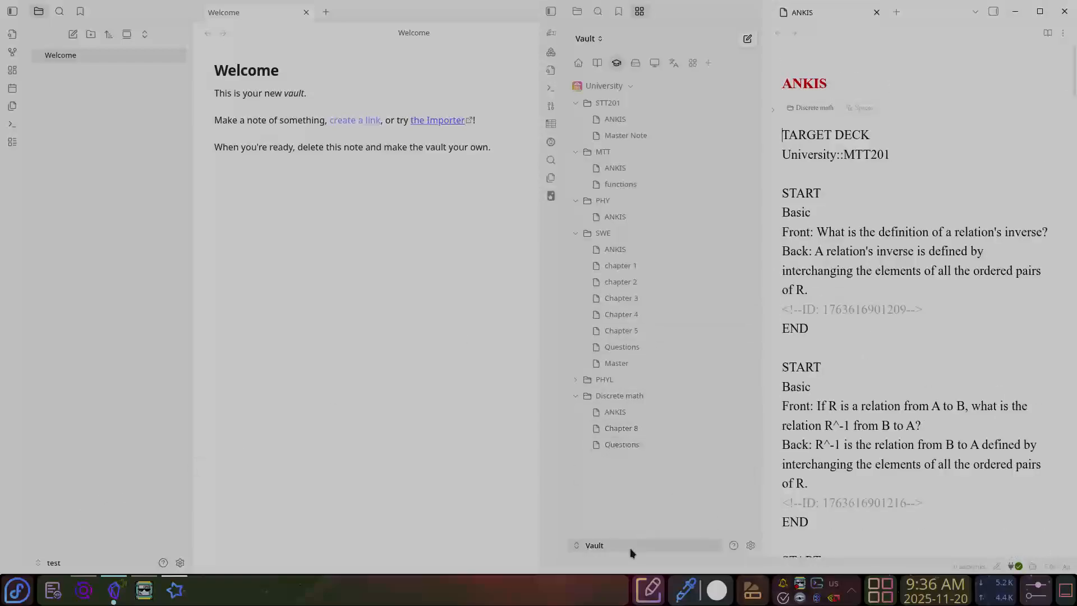
{"action": "left_click", "coordinate": [631, 547]}
{"action": "left_click", "coordinate": [752, 546]}
{"action": "left_click", "coordinate": [752, 546]}
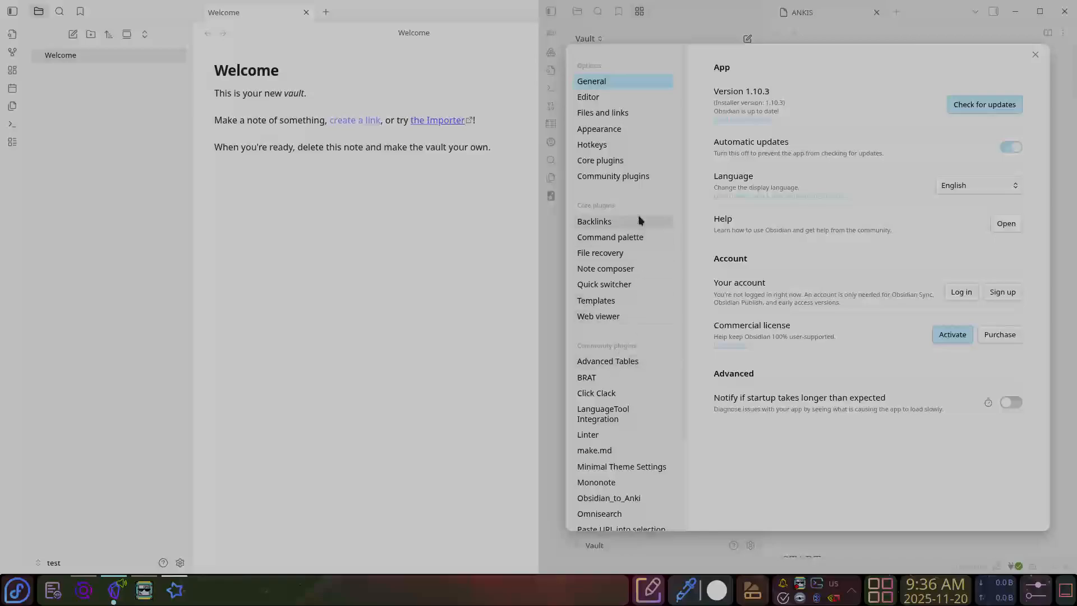
{"action": "left_click", "coordinate": [623, 178]}
{"action": "scroll", "coordinate": [774, 244], "scroll_direction": "down", "scroll_amount": 5}
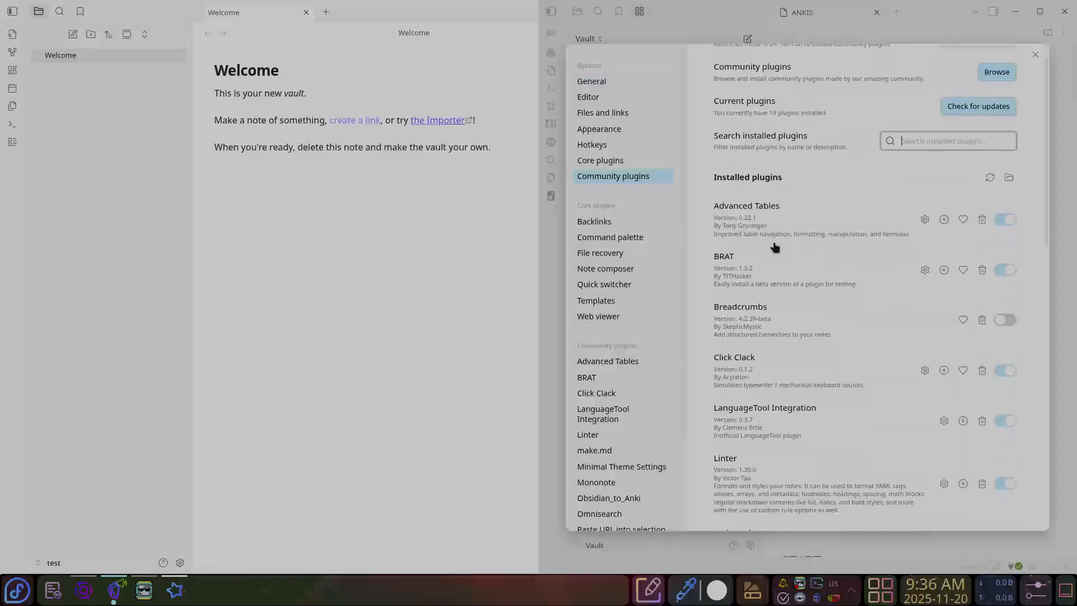
{"action": "scroll", "coordinate": [775, 245], "scroll_direction": "down", "scroll_amount": 5}
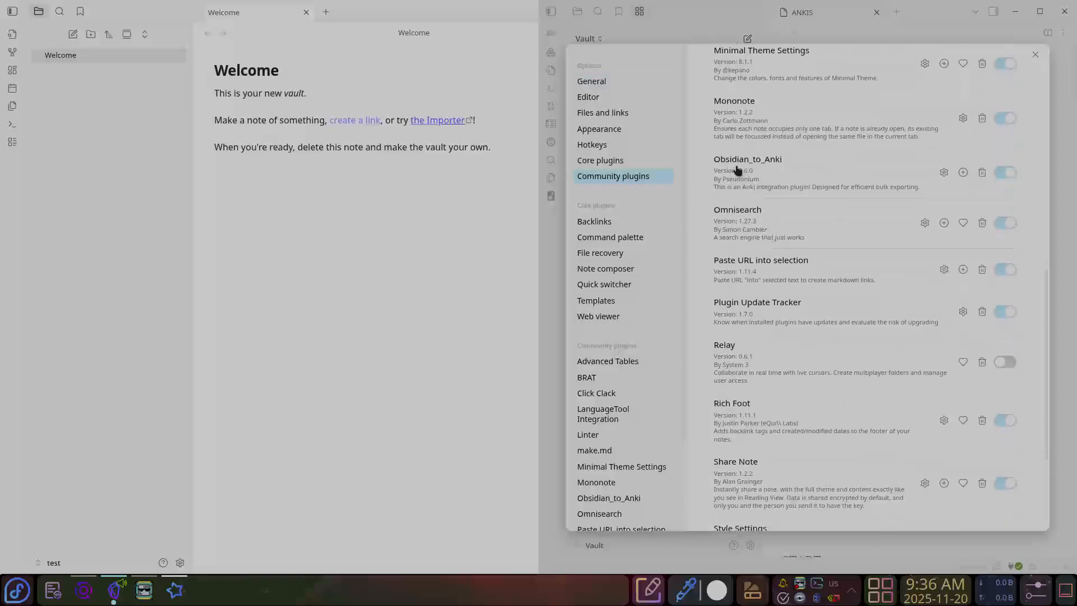
Enable the Text Generator and Obsidian_to_Anki plugins in the test vault
{"action": "left_click", "coordinate": [180, 562]}
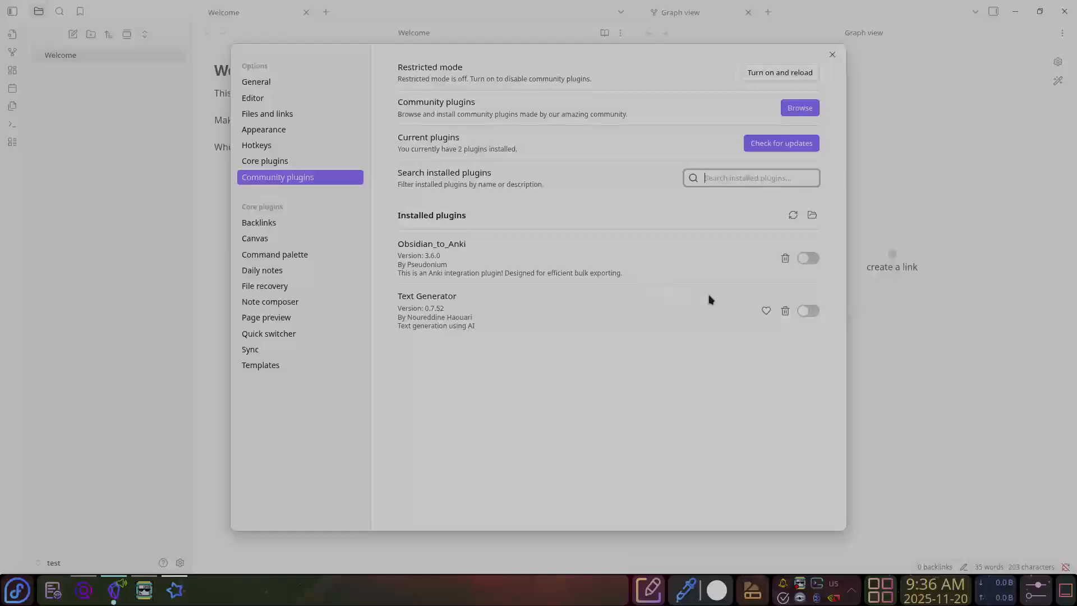
{"action": "left_click", "coordinate": [809, 311]}
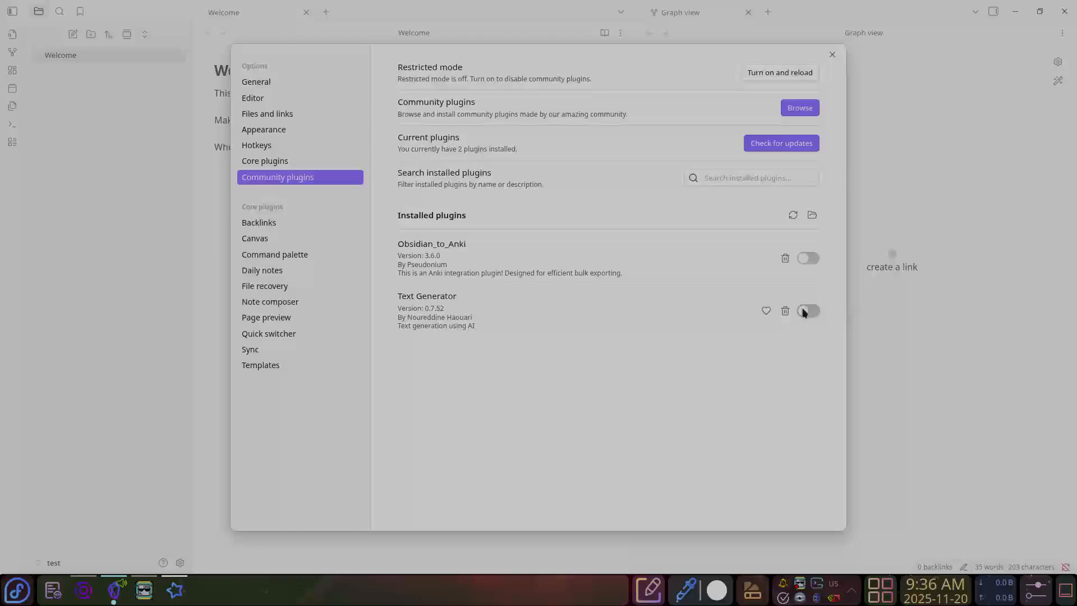
{"action": "left_click", "coordinate": [810, 259]}
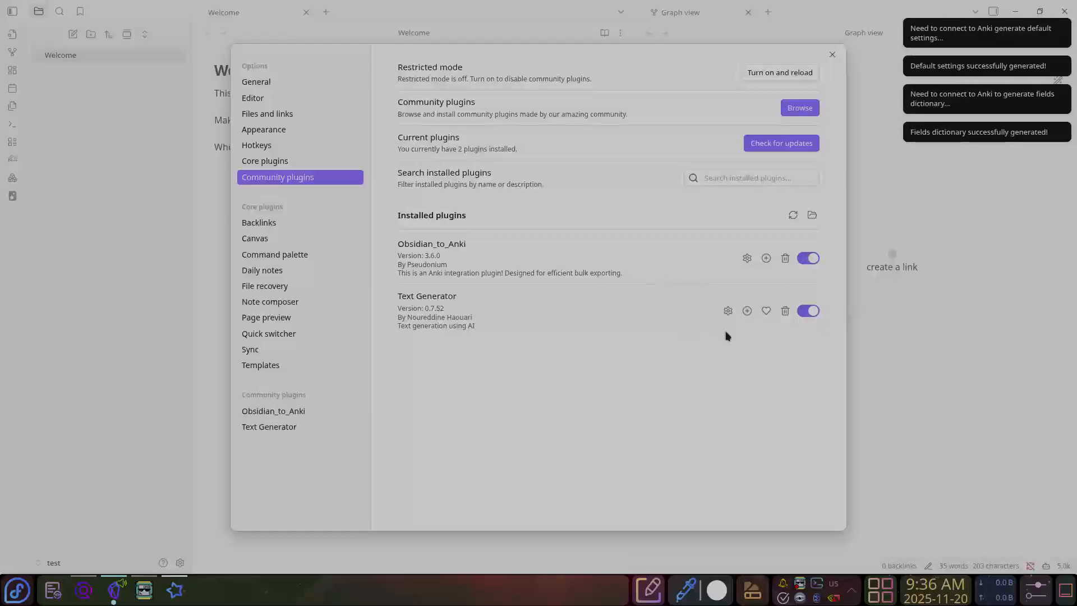
Install the Templater community plugin and enable it in the test vault
{"action": "left_click", "coordinate": [817, 107]}
{"action": "left_click", "coordinate": [575, 180]}
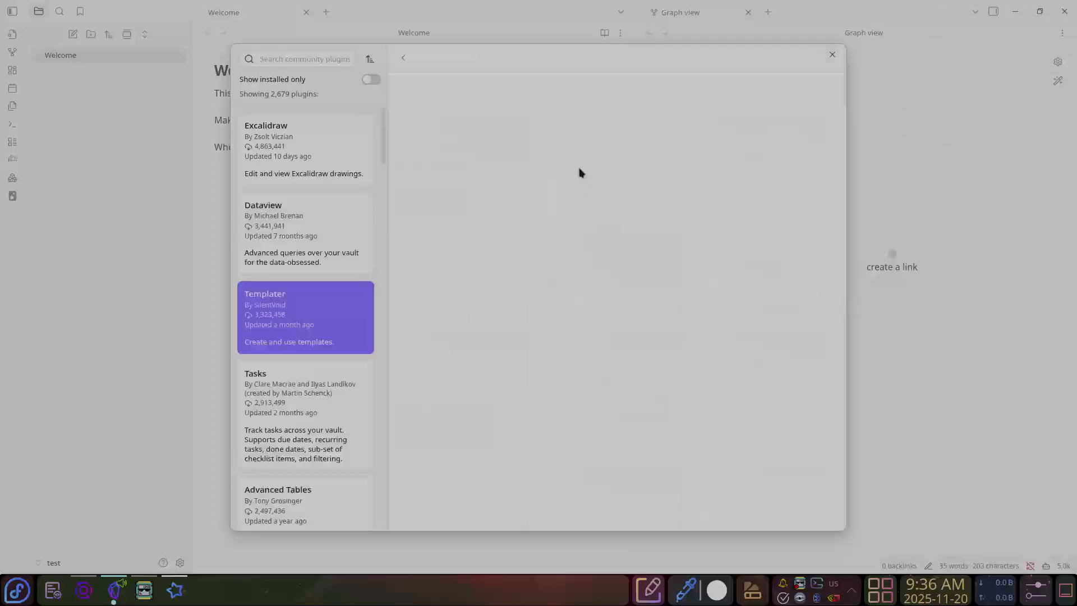
{"action": "left_click", "coordinate": [455, 207]}
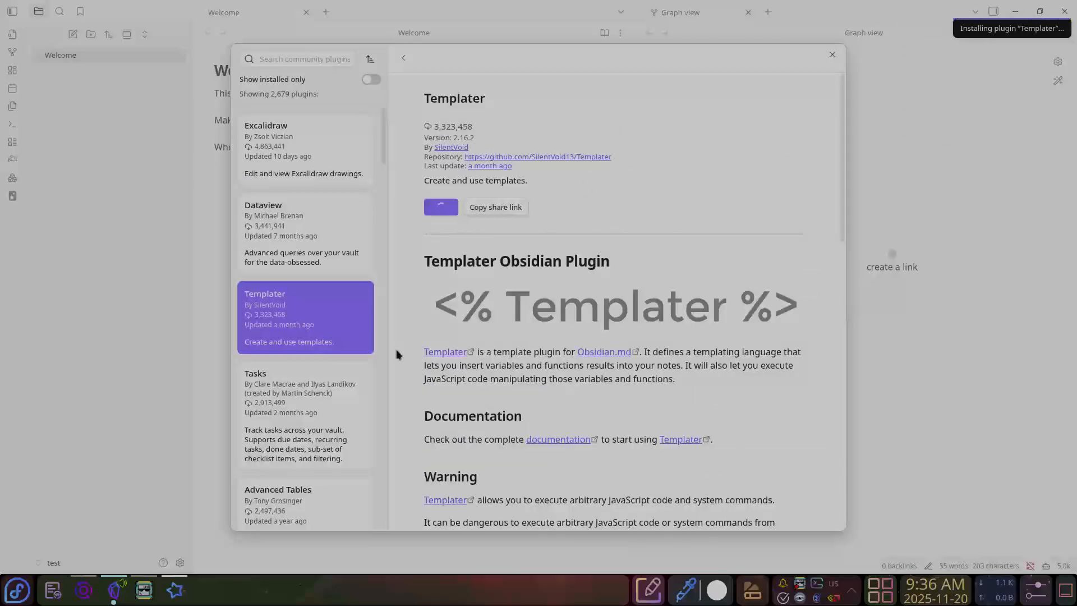
{"action": "left_click", "coordinate": [833, 54]}
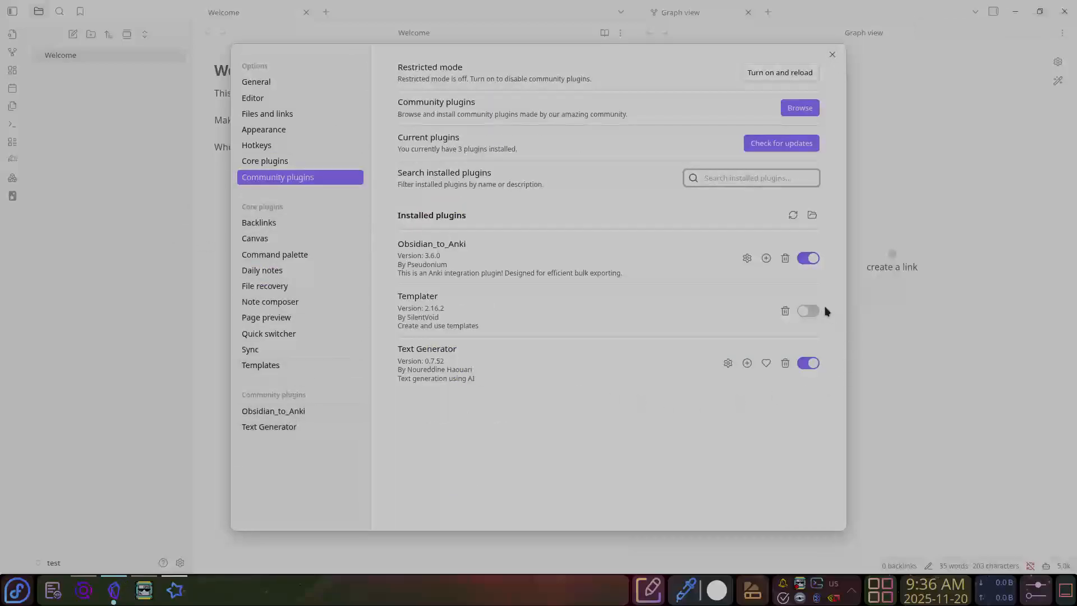
{"action": "left_click", "coordinate": [808, 311]}
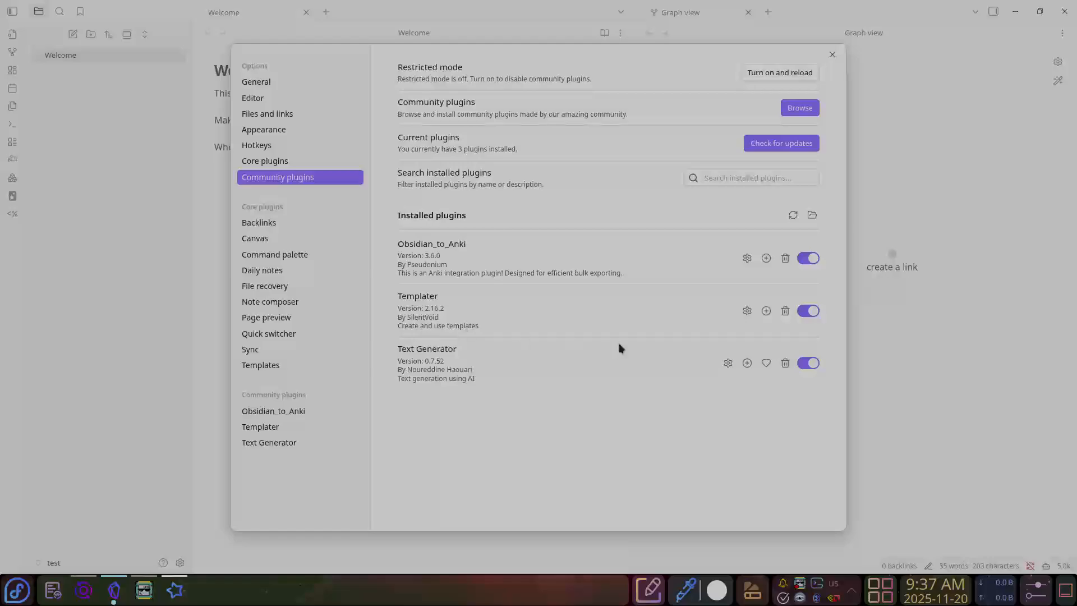
Open the Text Generator settings, check the available provider profiles, and import the profile file groq_Chat.json.md
{"action": "left_click", "coordinate": [728, 363]}
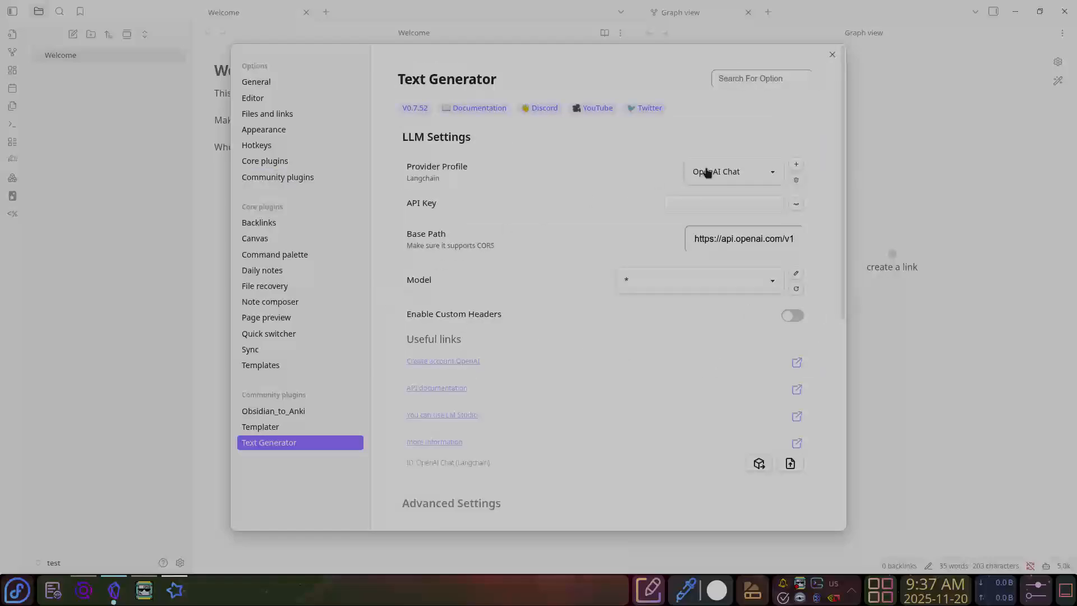
{"action": "left_click", "coordinate": [757, 173]}
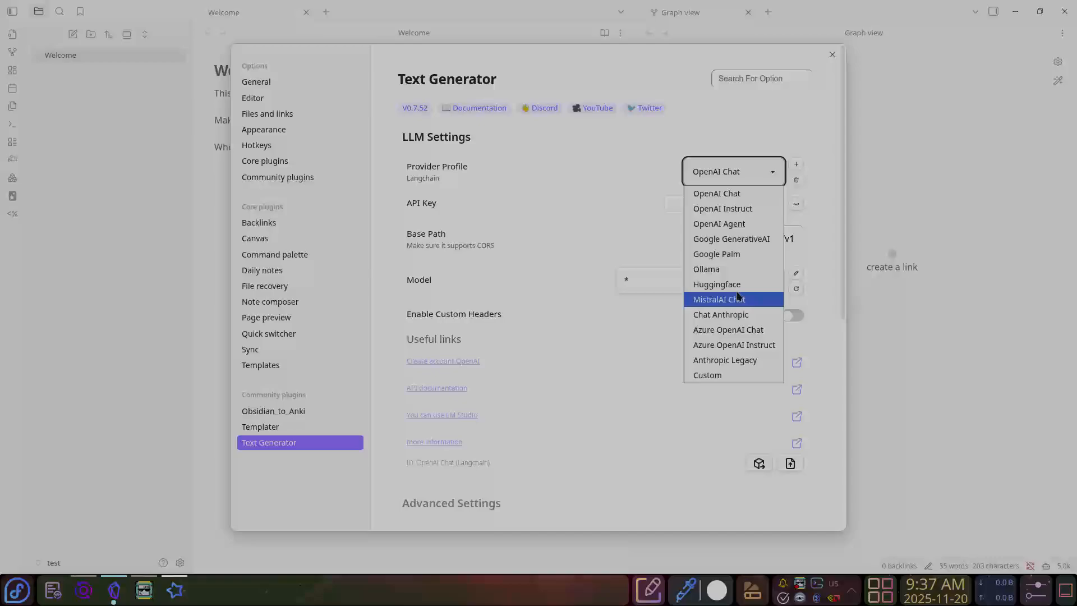
{"action": "left_click", "coordinate": [545, 211]}
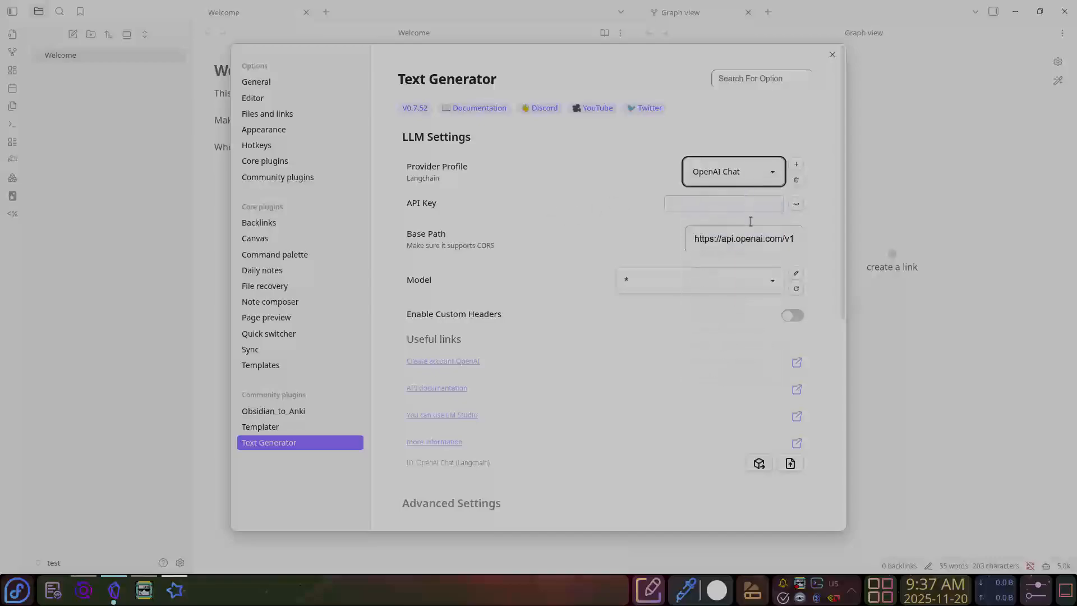
{"action": "scroll", "coordinate": [443, 285], "scroll_direction": "down", "scroll_amount": 1}
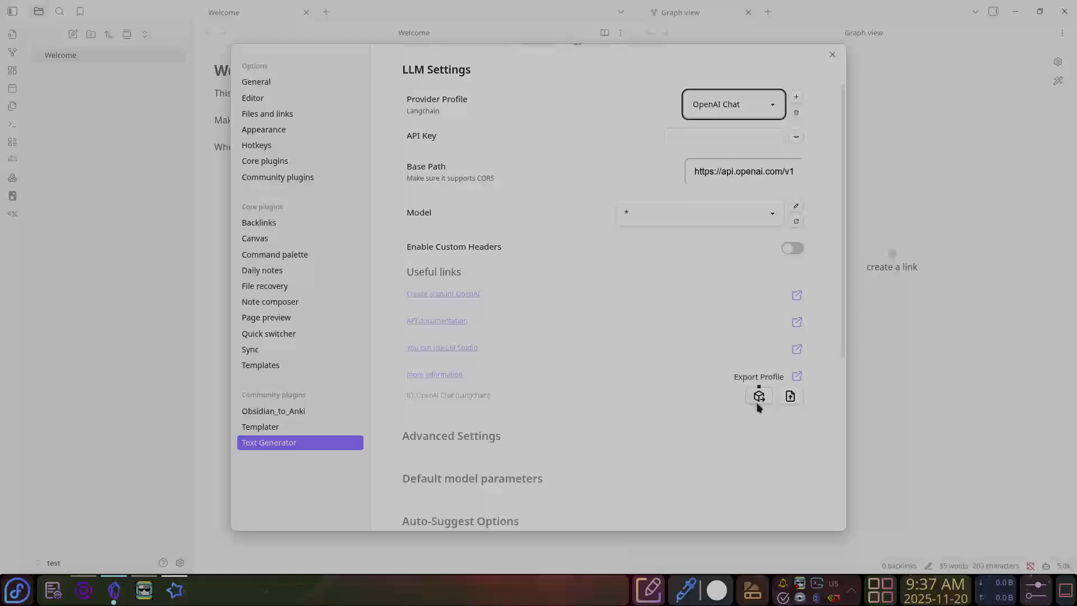
{"action": "left_click", "coordinate": [791, 396]}
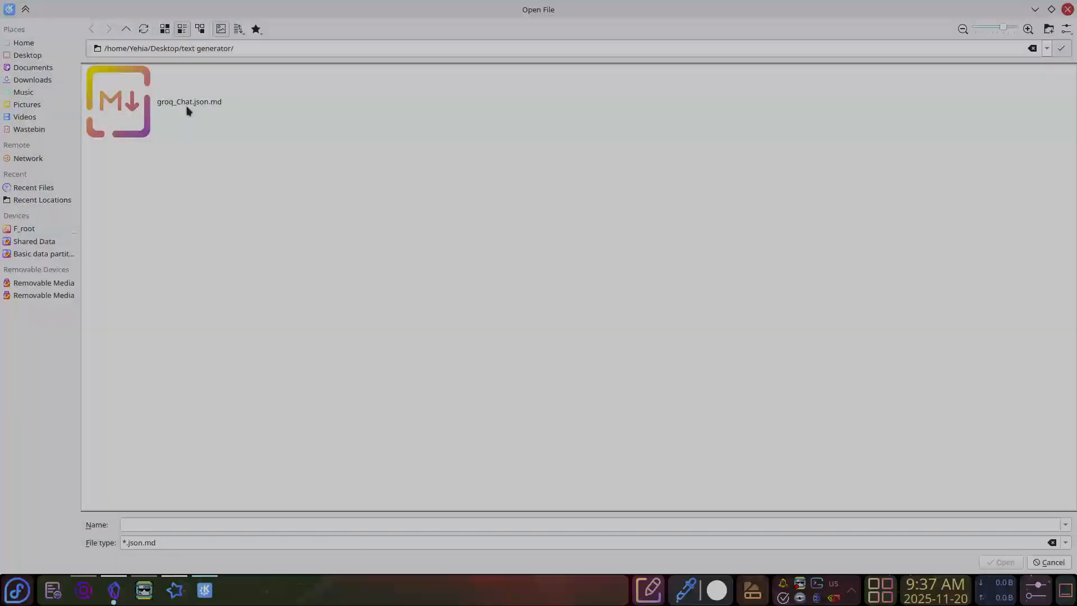
{"action": "double_click", "coordinate": [199, 112]}
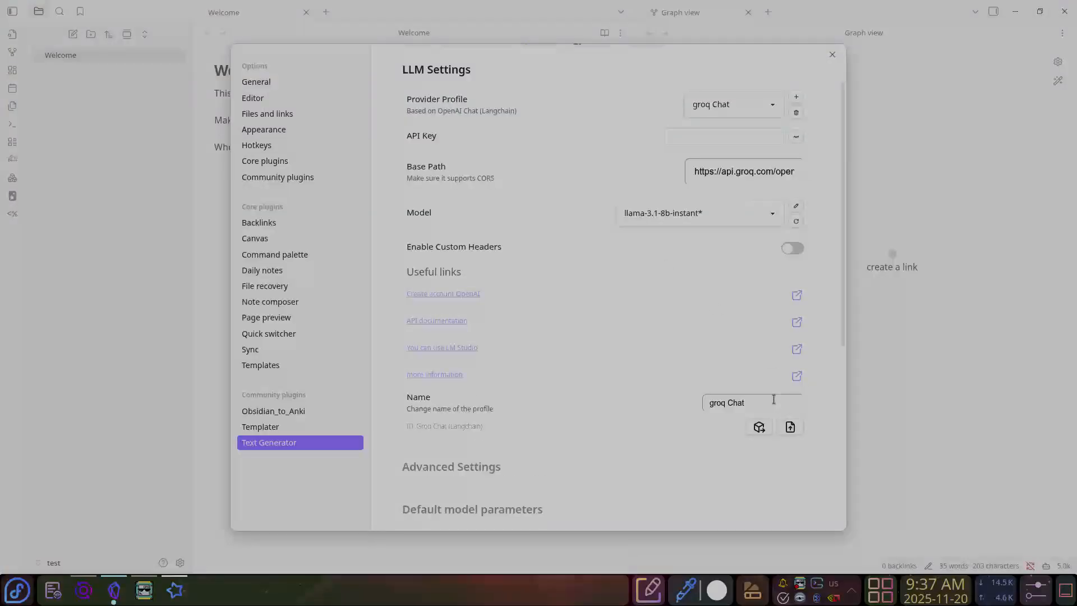
Examine the groq Chat profile's model choices, the Advanced Settings and the Text Generator Options
{"action": "scroll", "coordinate": [566, 306], "scroll_direction": "up", "scroll_amount": 2}
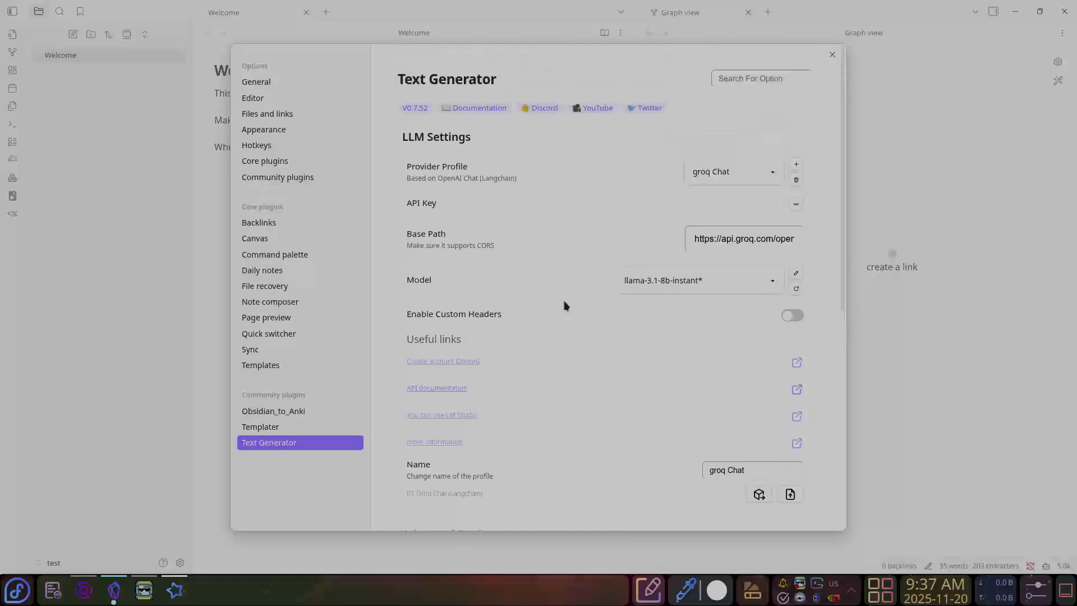
{"action": "left_click", "coordinate": [735, 287]}
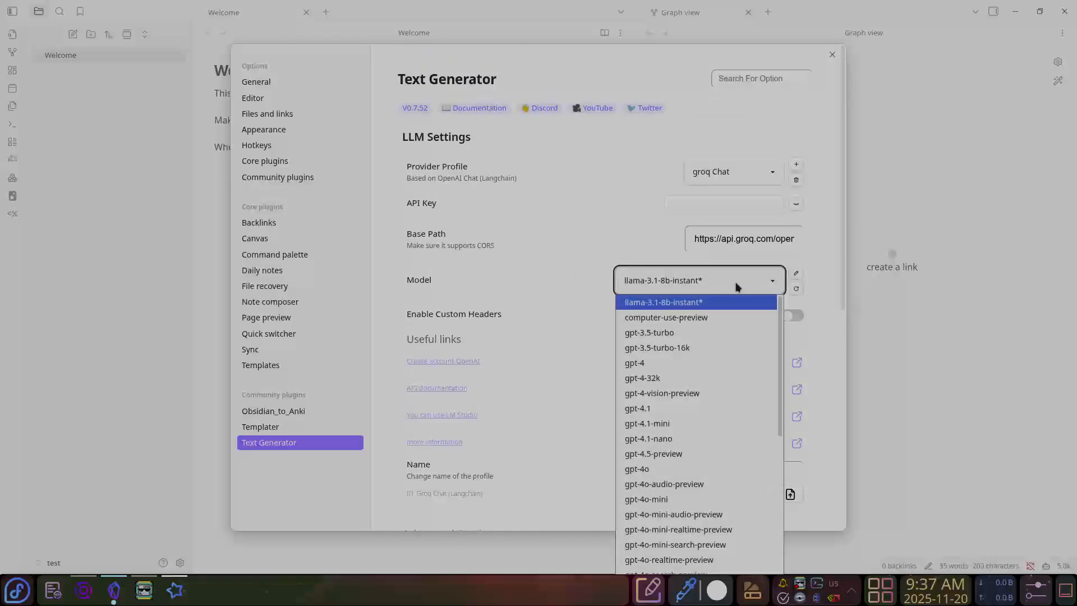
{"action": "left_click", "coordinate": [658, 290]}
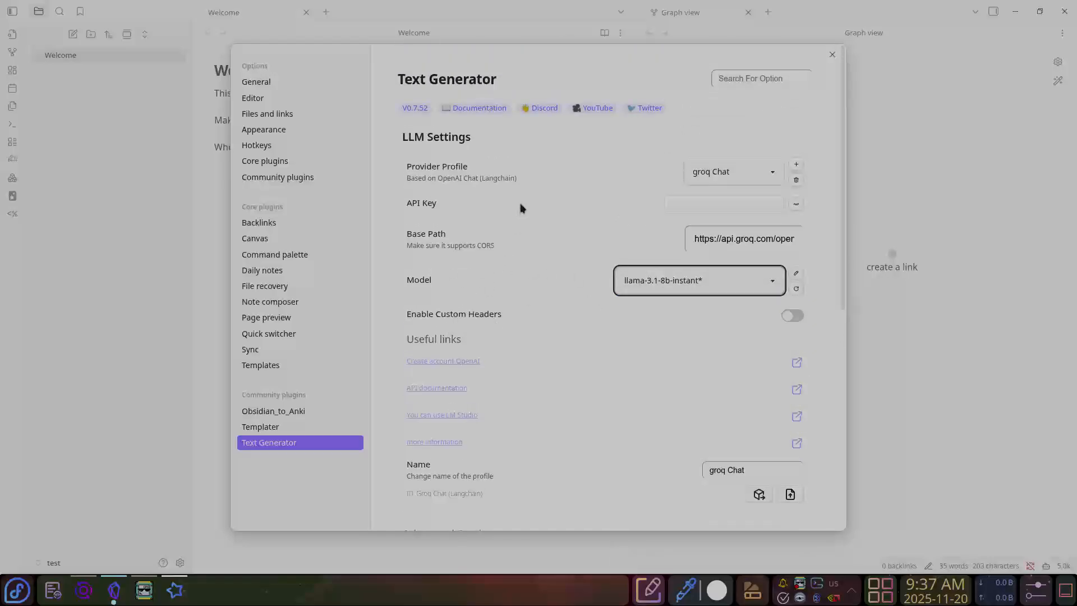
{"action": "scroll", "coordinate": [547, 244], "scroll_direction": "down", "scroll_amount": 7}
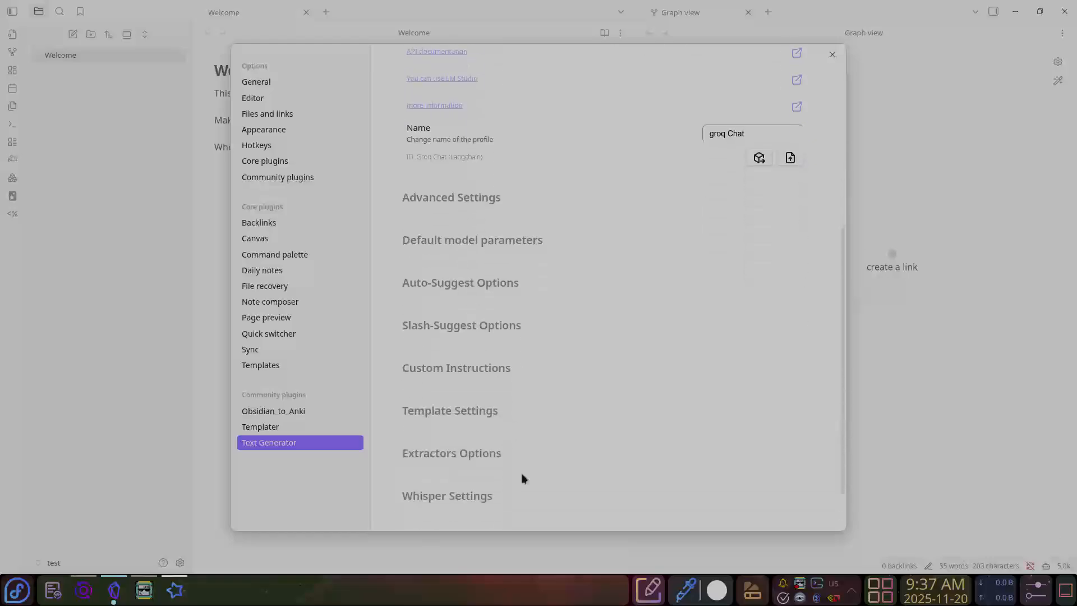
{"action": "left_click", "coordinate": [482, 146]}
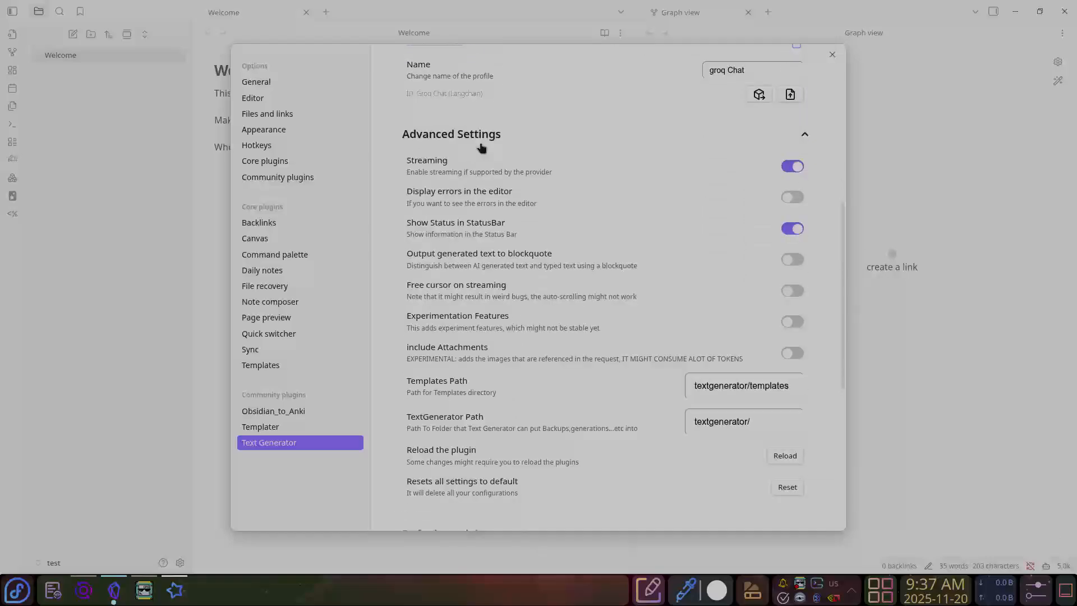
{"action": "left_click", "coordinate": [482, 147]}
{"action": "left_click", "coordinate": [542, 475]}
{"action": "scroll", "coordinate": [462, 355], "scroll_direction": "up", "scroll_amount": 6}
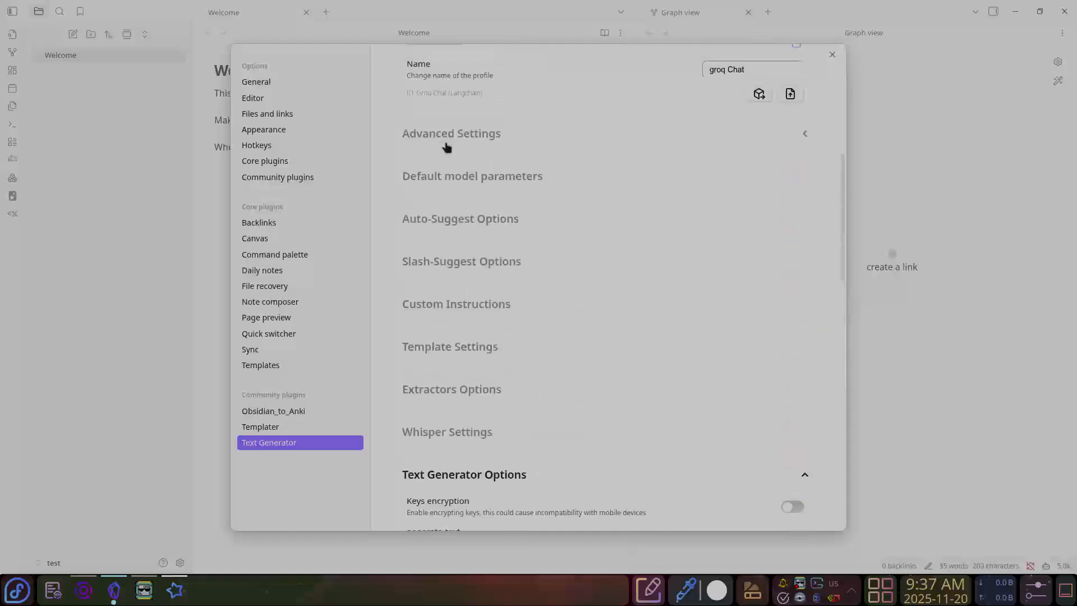
Collapse the Text Generator Options and place the cursor in the groq Chat profile's API Key field
{"action": "left_click", "coordinate": [464, 474]}
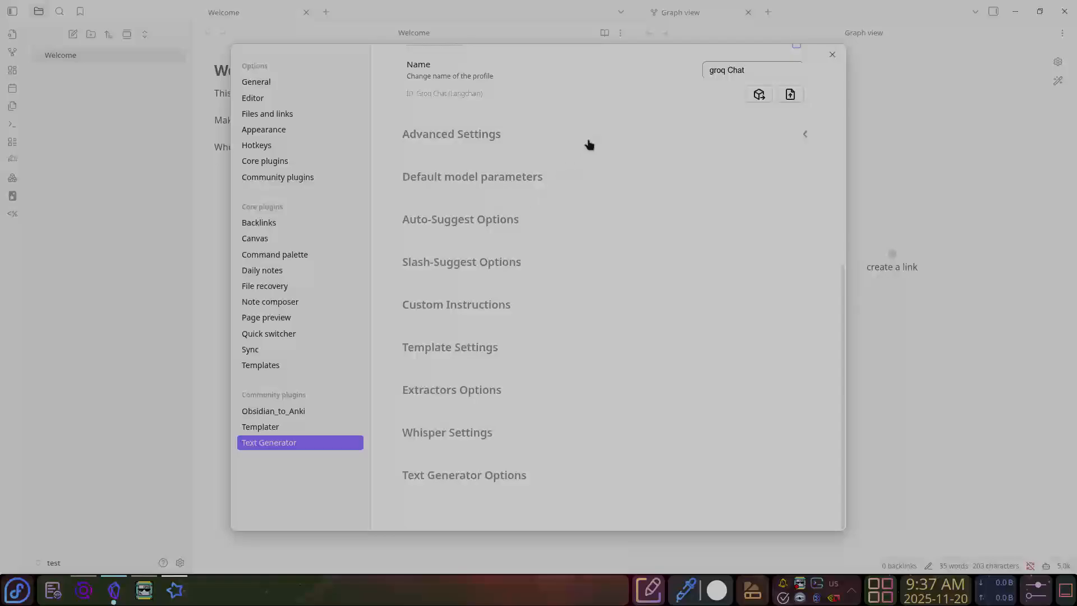
{"action": "scroll", "coordinate": [526, 317], "scroll_direction": "up", "scroll_amount": 4}
{"action": "scroll", "coordinate": [732, 238], "scroll_direction": "up", "scroll_amount": 4}
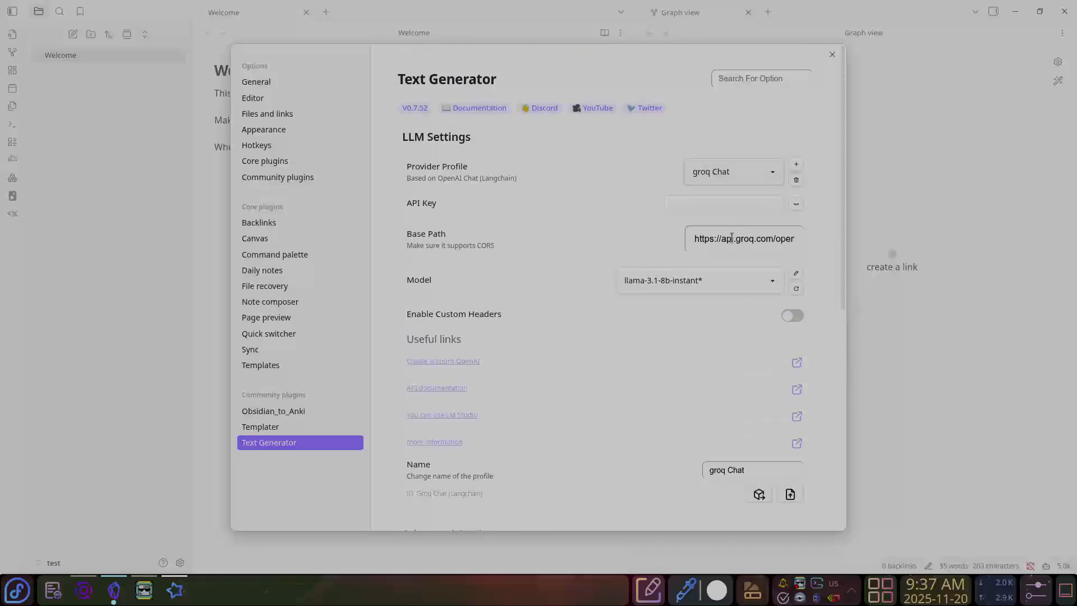
{"action": "left_click", "coordinate": [694, 208]}
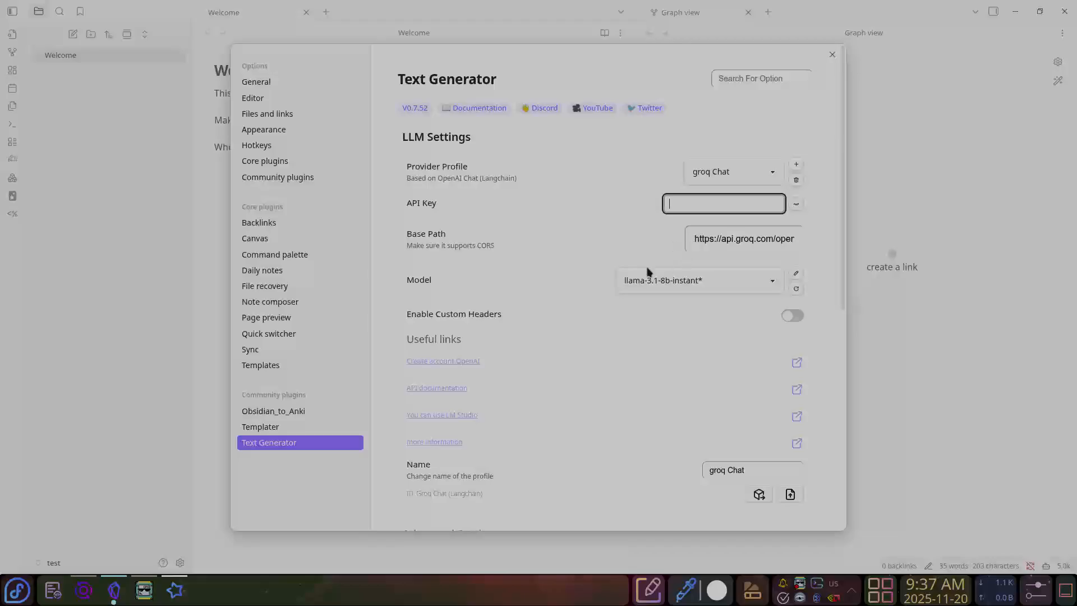
Open the saved page API Keys - GroqCloud.html from the desktop's text generator folder in Zen Browser
{"action": "left_click", "coordinate": [93, 593]}
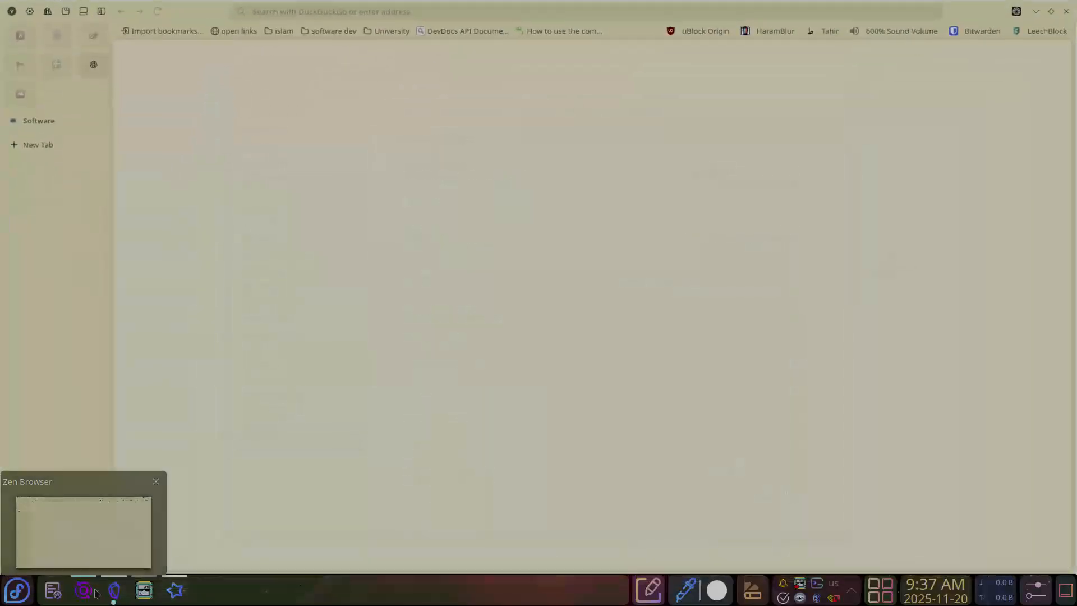
{"action": "left_click", "coordinate": [93, 593]}
{"action": "left_click", "coordinate": [1067, 591]}
{"action": "double_click", "coordinate": [534, 216]}
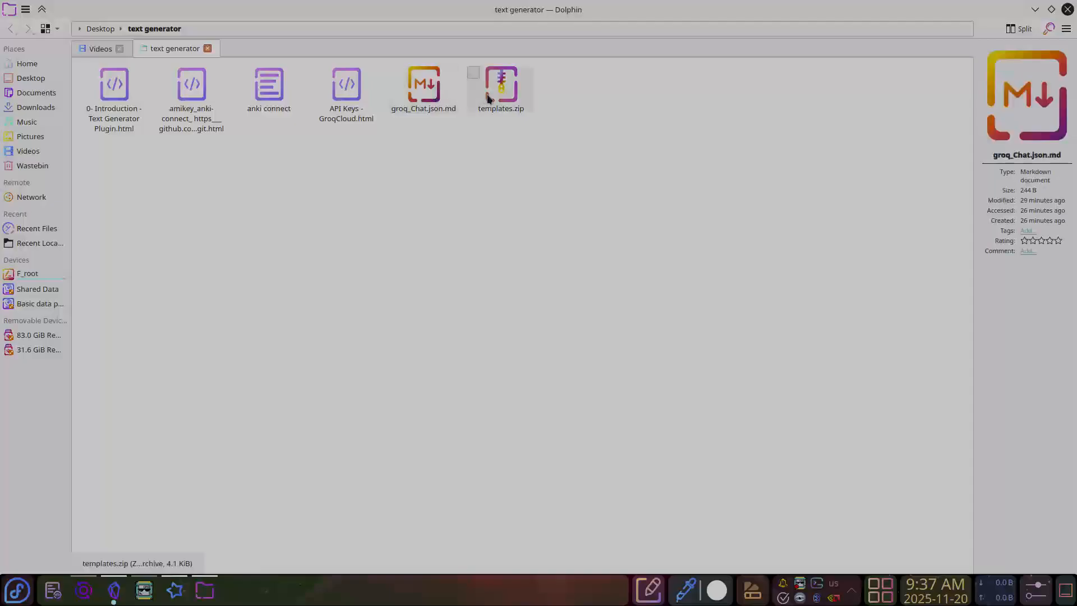
{"action": "double_click", "coordinate": [346, 98]}
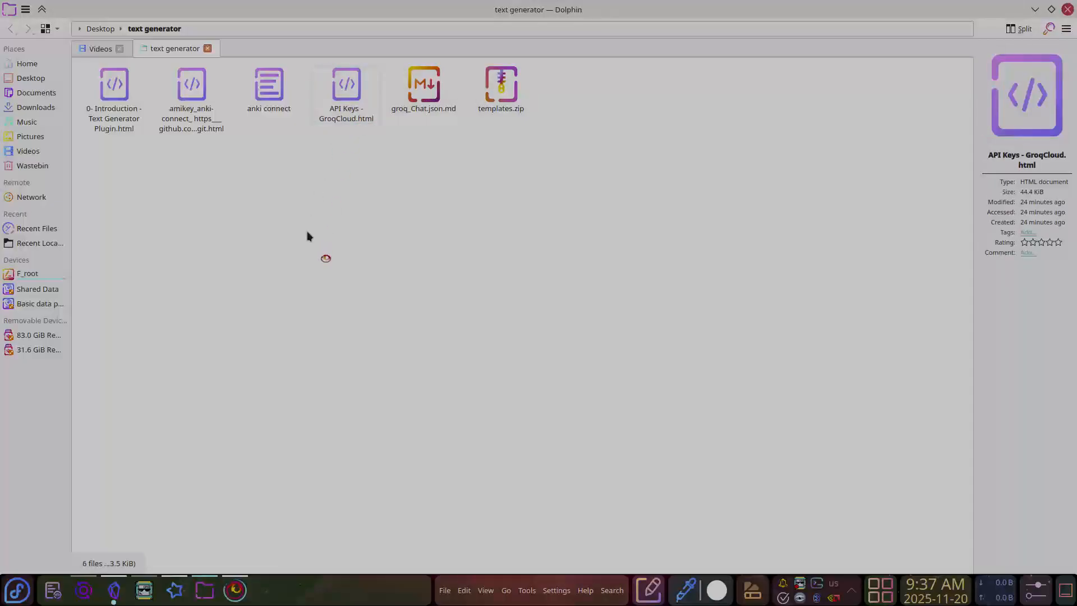
{"action": "left_click", "coordinate": [1068, 12]}
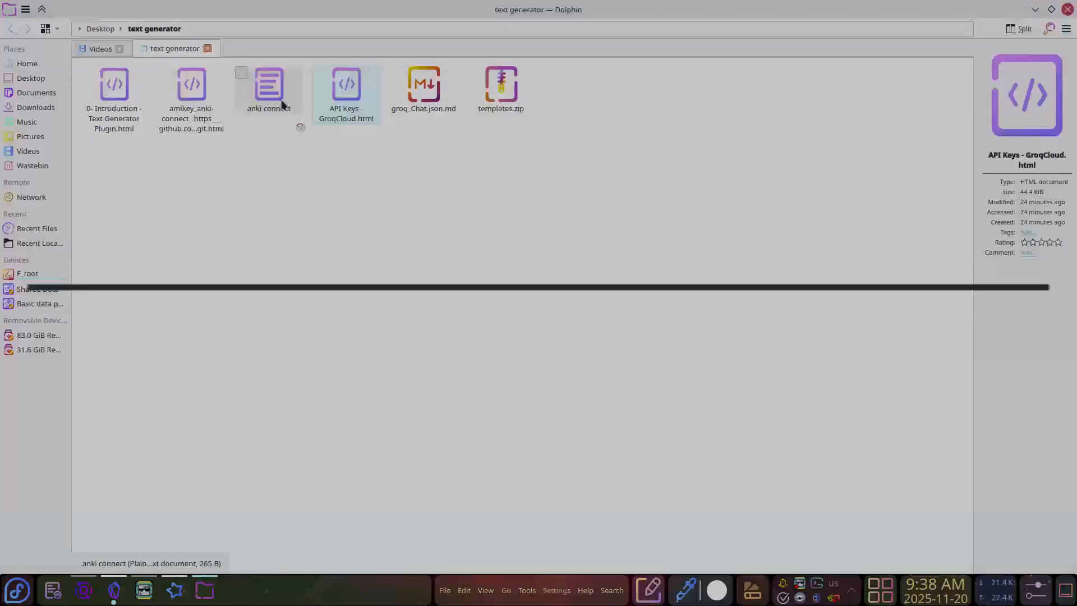
{"action": "right_click", "coordinate": [337, 95]}
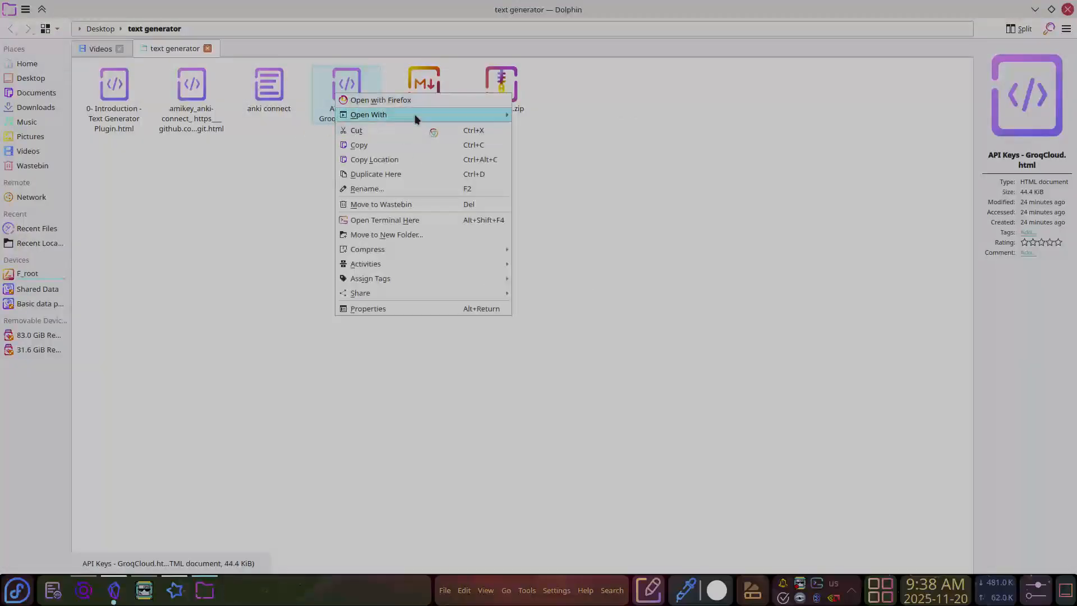
{"action": "mouse_move", "coordinate": [415, 115]}
{"action": "left_click", "coordinate": [555, 130]}
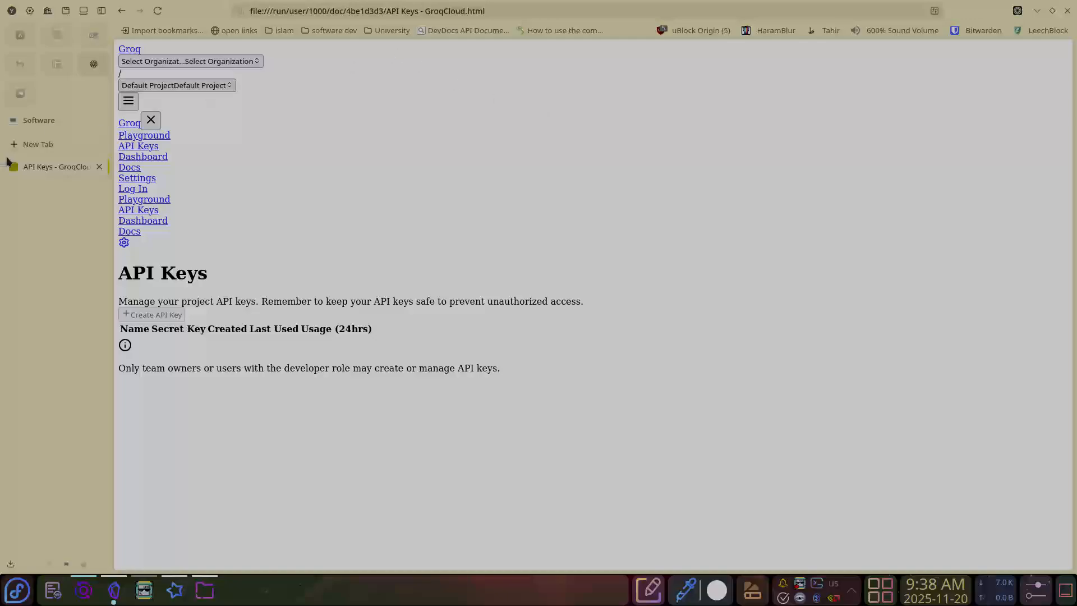
{"action": "left_click", "coordinate": [413, 11]}
{"action": "type", "text": "groq"}
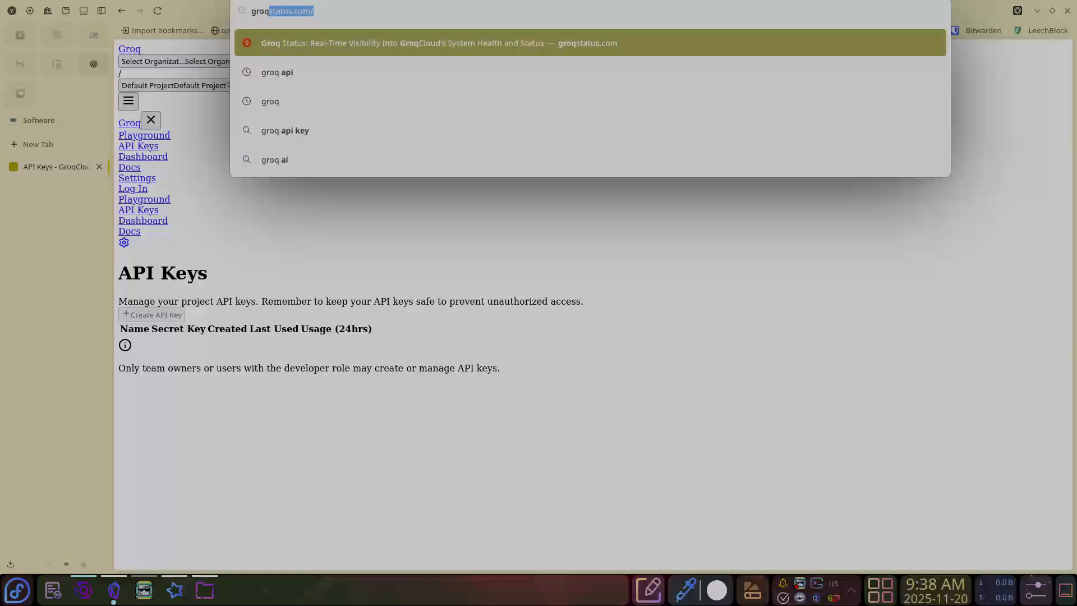
{"action": "key", "text": "Return"}
Search the web for "groq api", open the Groq API Reference, and go to the console's API Keys page
{"action": "left_click", "coordinate": [288, 11]}
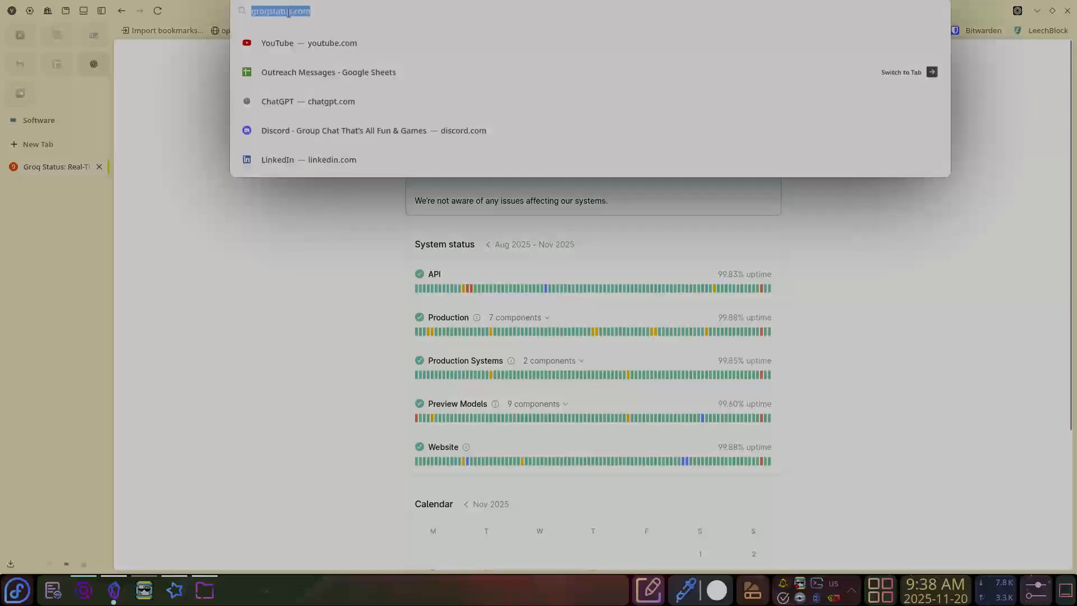
{"action": "type", "text": "groq "}
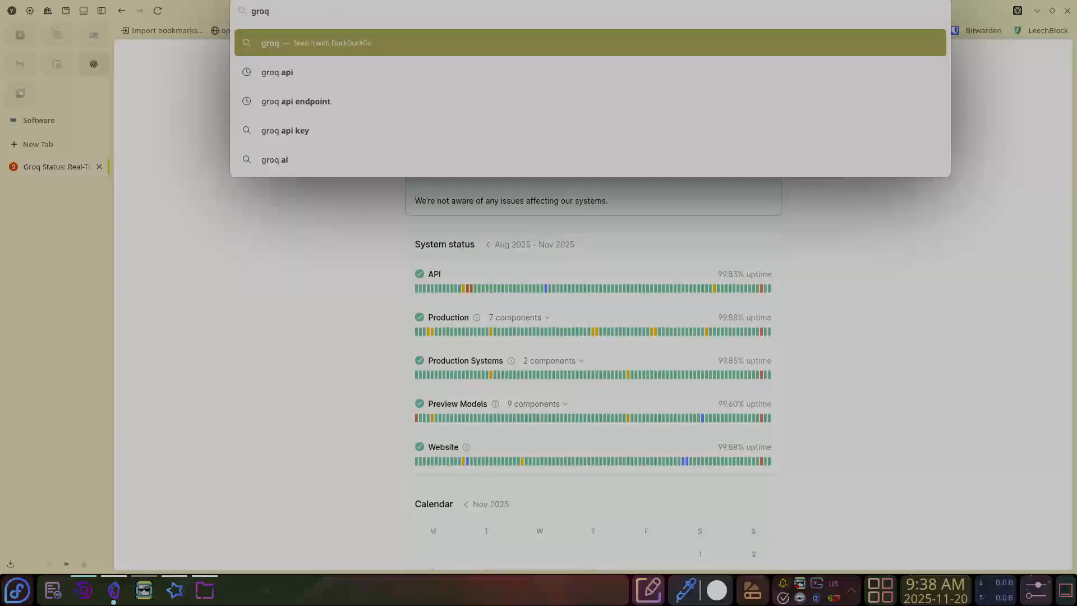
{"action": "type", "text": "api"}
{"action": "key", "text": "Return"}
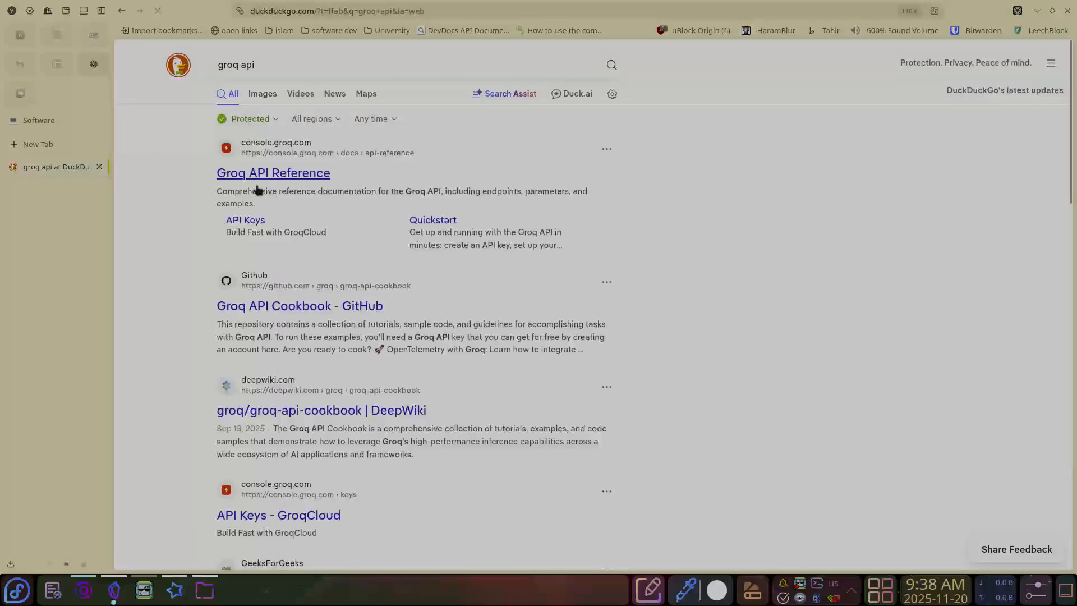
{"action": "left_click", "coordinate": [257, 186]}
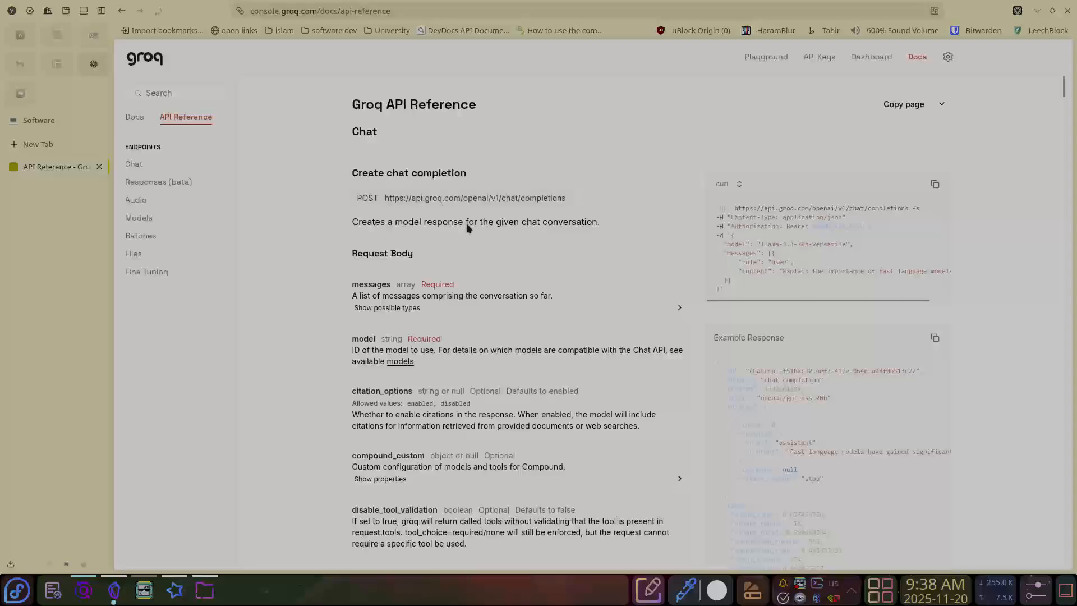
{"action": "left_click", "coordinate": [906, 59]}
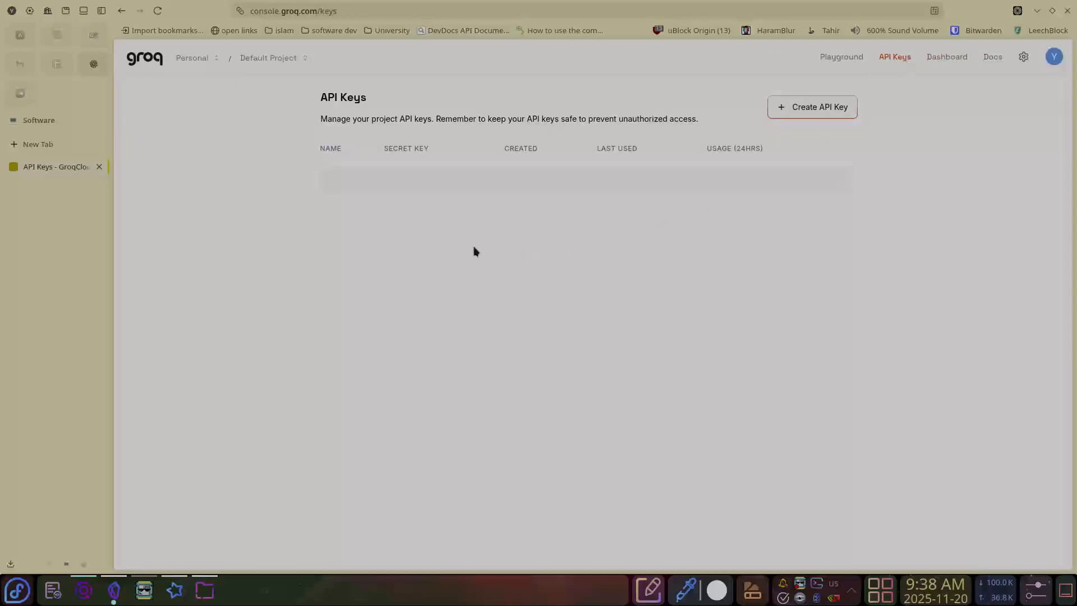
Create a Groq API key with the display name "test" and complete the human verification
{"action": "left_click", "coordinate": [805, 107]}
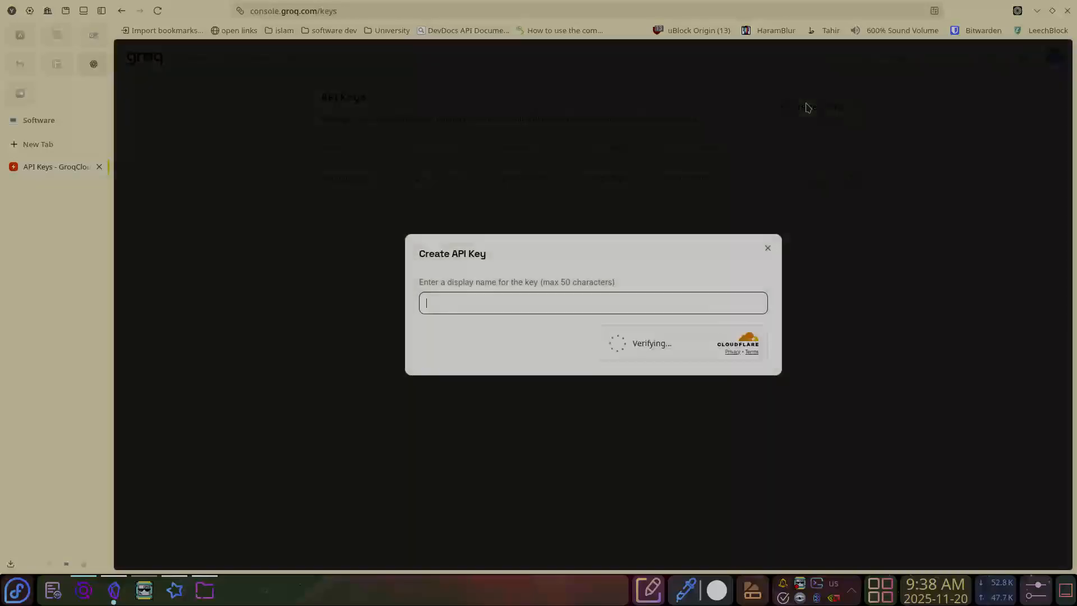
{"action": "left_click", "coordinate": [540, 311]}
{"action": "type", "text": "tes"}
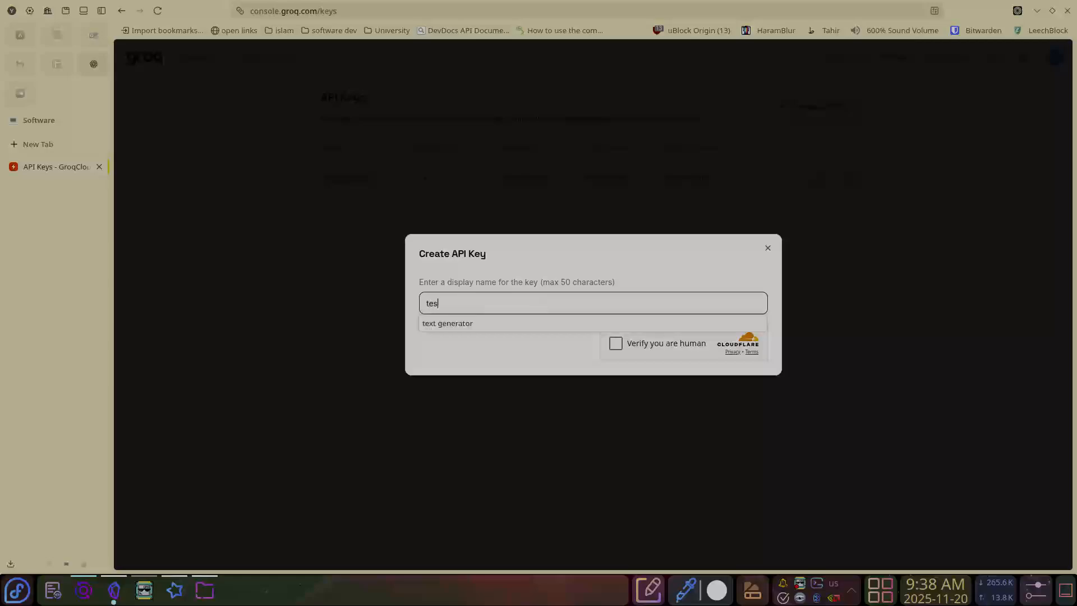
{"action": "type", "text": "t"}
{"action": "left_click", "coordinate": [615, 342]}
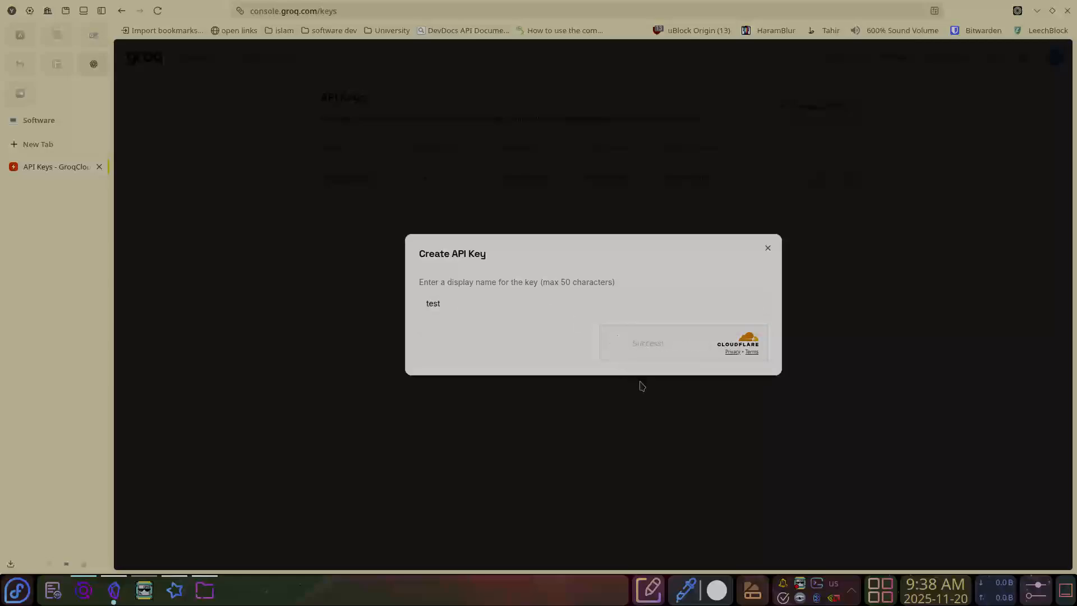
{"action": "left_click", "coordinate": [736, 348]}
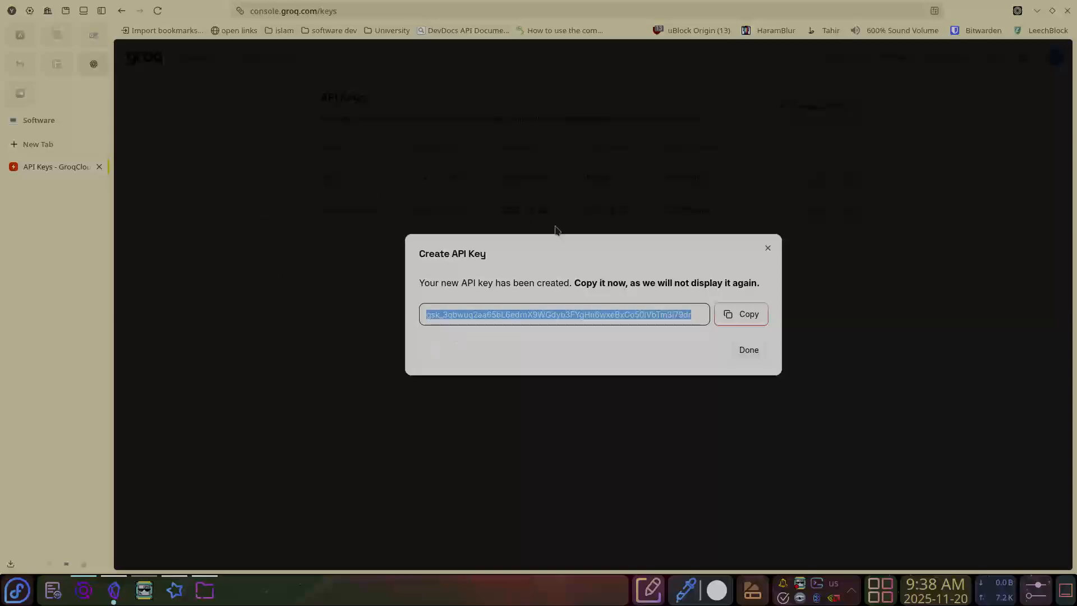
Copy the newly created Groq API key and finish the key creation dialog
{"action": "left_click", "coordinate": [731, 315]}
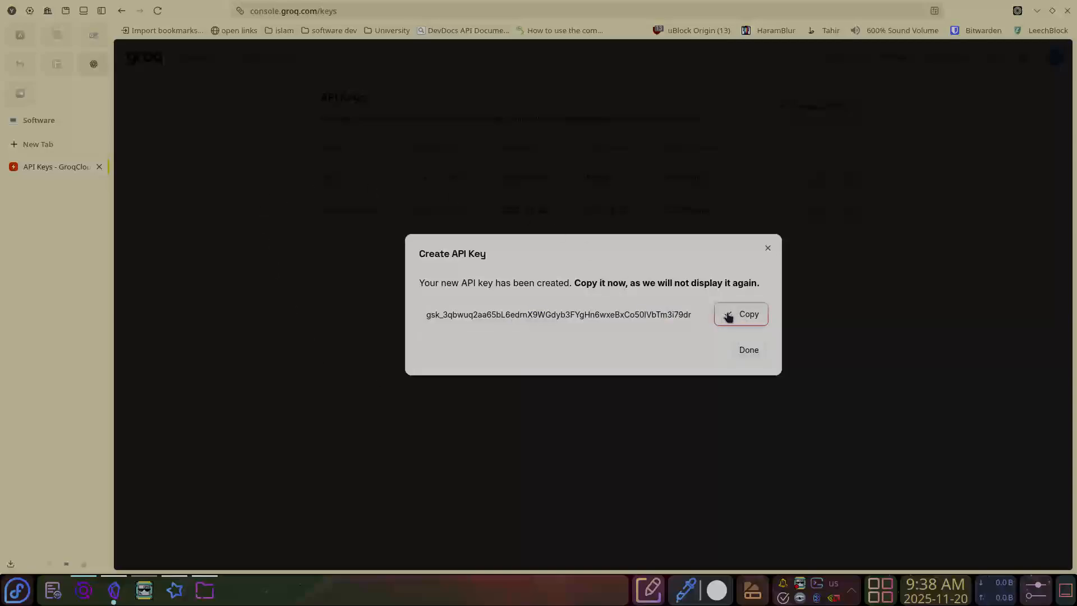
{"action": "left_click_drag", "start_coordinate": [574, 284], "coordinate": [763, 294]}
{"action": "left_click", "coordinate": [744, 357]}
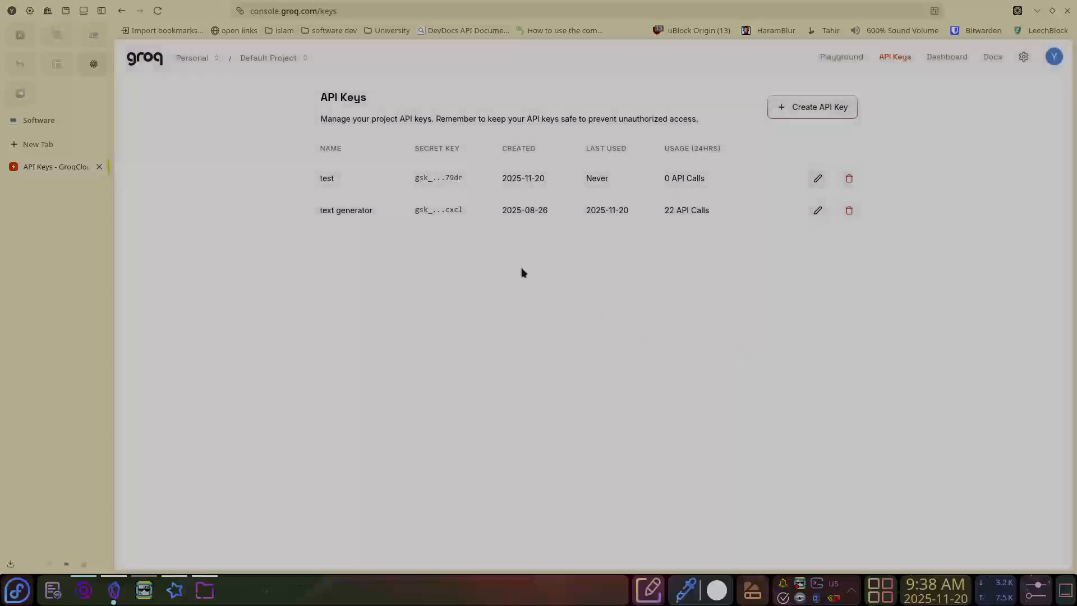
Close the file manager, switch back to Obsidian, and paste the API key into the groq Chat profile's API Key field
{"action": "key", "text": "alt+Tab"}
{"action": "key", "text": "alt+F4"}
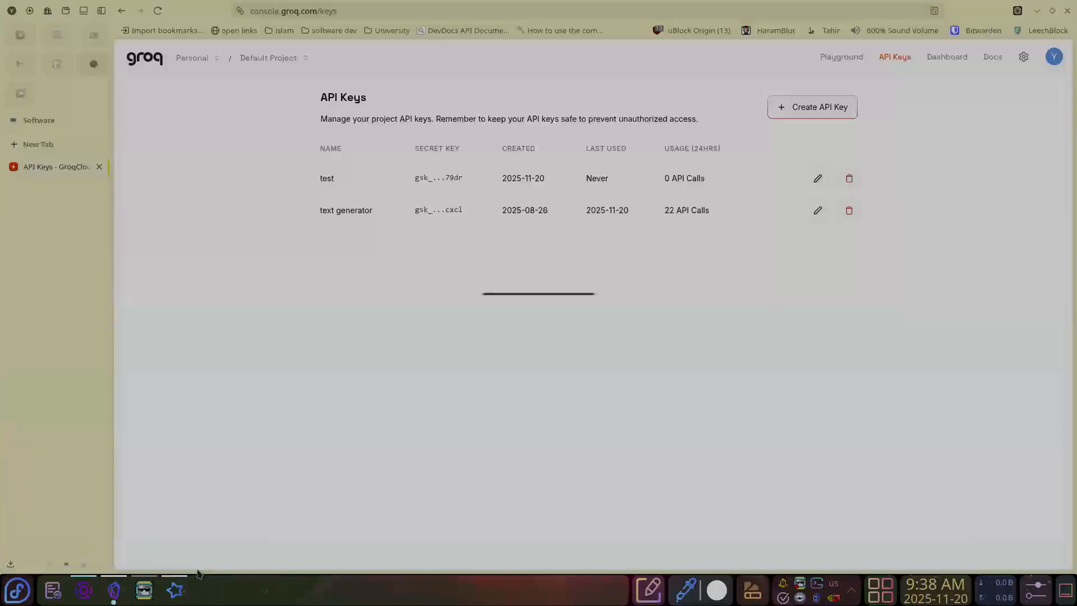
{"action": "mouse_move", "coordinate": [114, 592]}
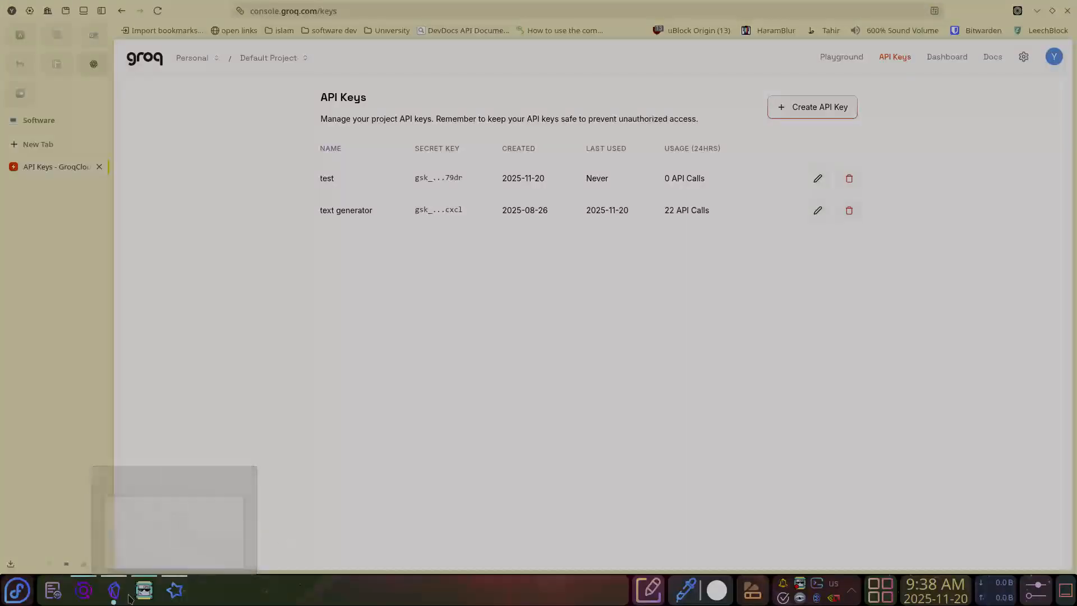
{"action": "left_click", "coordinate": [137, 548]}
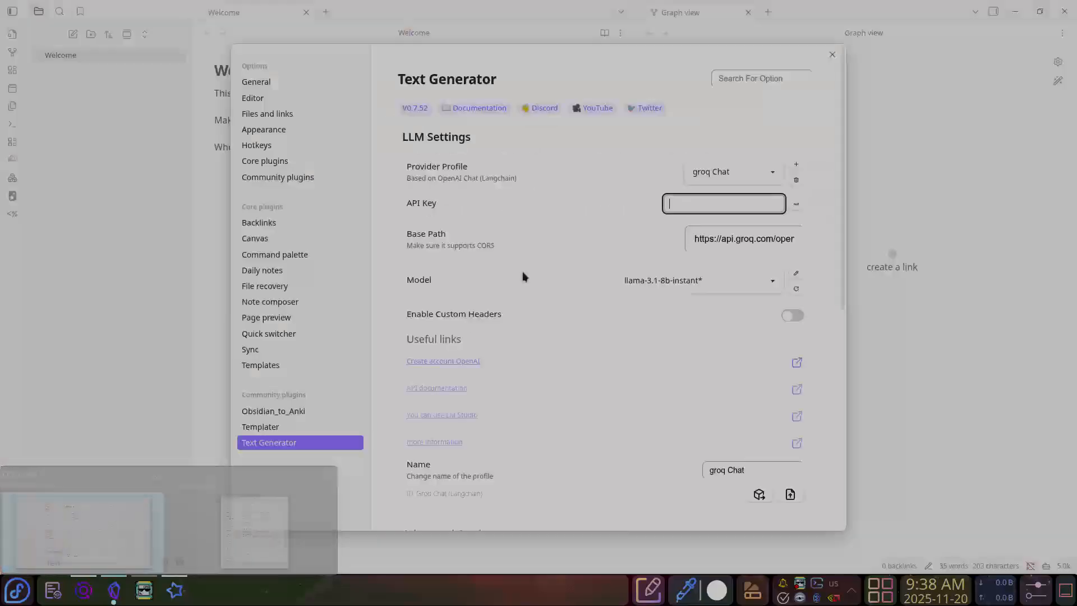
{"action": "key", "text": "ctrl+v"}
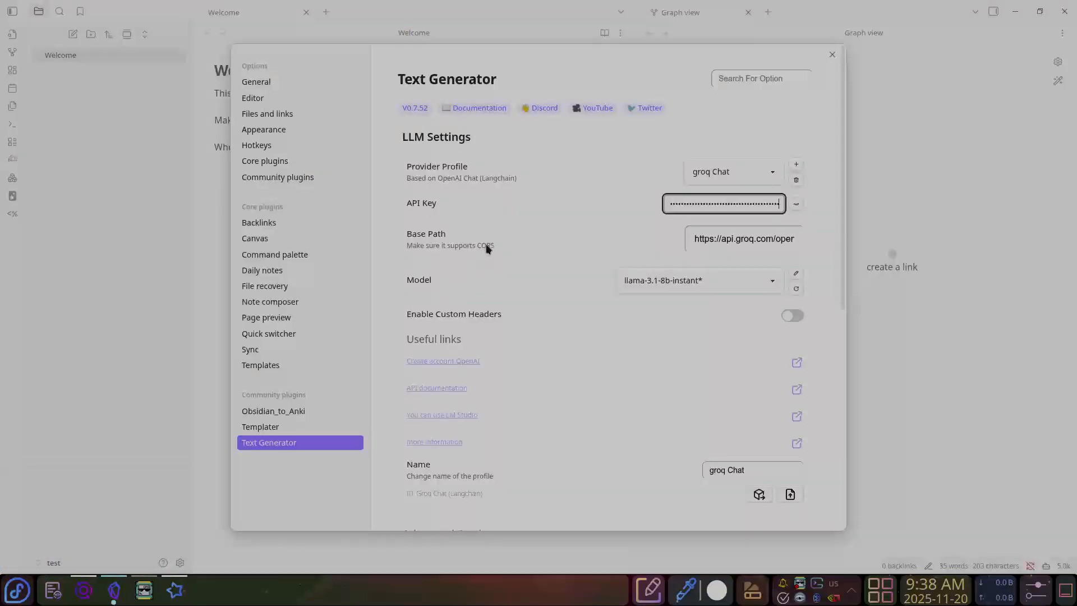
Examine the Template Settings and the Templates Path under Advanced Settings, then close the Text Generator settings
{"action": "scroll", "coordinate": [486, 249], "scroll_direction": "down", "scroll_amount": 7}
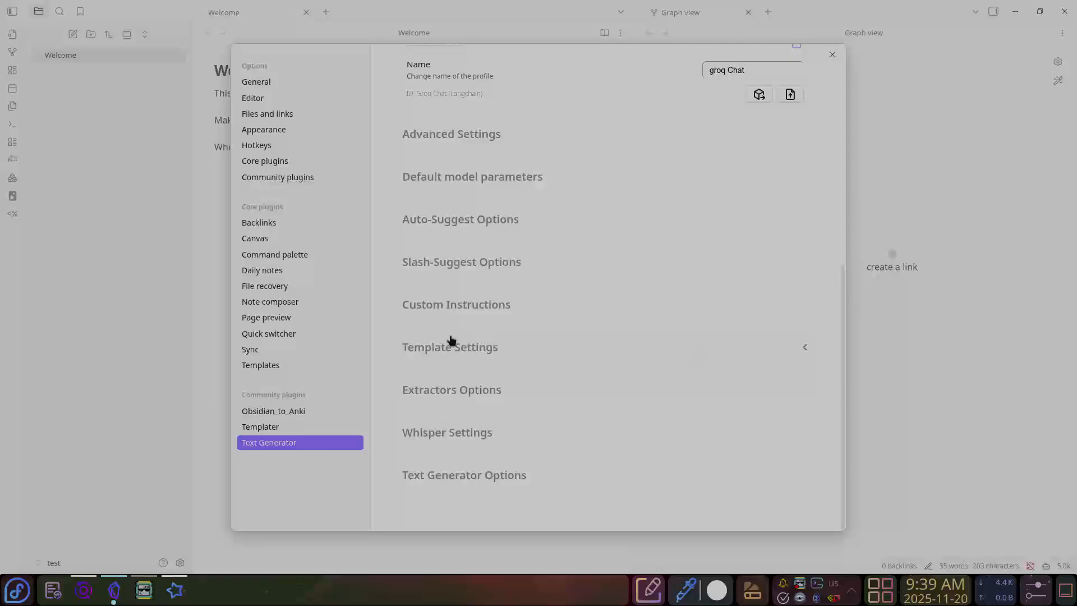
{"action": "left_click", "coordinate": [486, 351]}
{"action": "scroll", "coordinate": [460, 187], "scroll_direction": "down", "scroll_amount": 4}
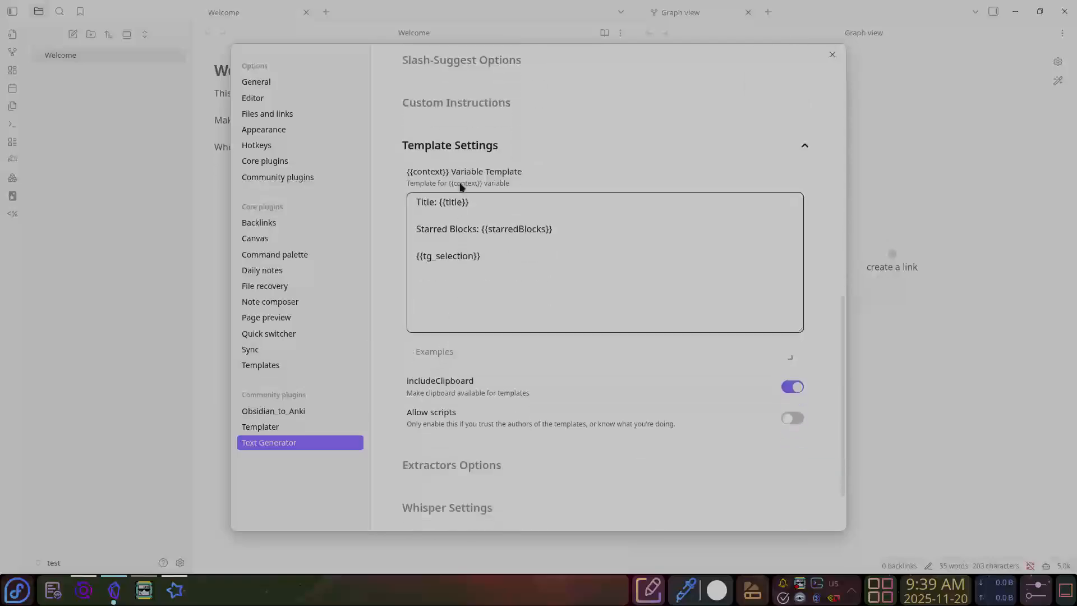
{"action": "left_click", "coordinate": [455, 147]}
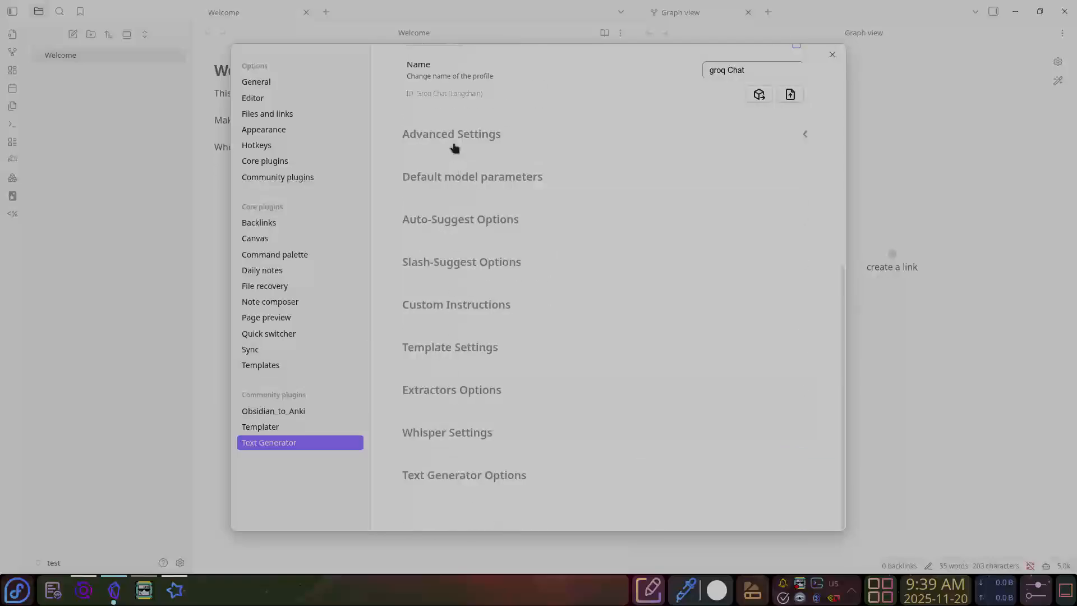
{"action": "scroll", "coordinate": [456, 168], "scroll_direction": "up", "scroll_amount": 5}
{"action": "left_click", "coordinate": [483, 402]}
{"action": "scroll", "coordinate": [477, 387], "scroll_direction": "down", "scroll_amount": 4}
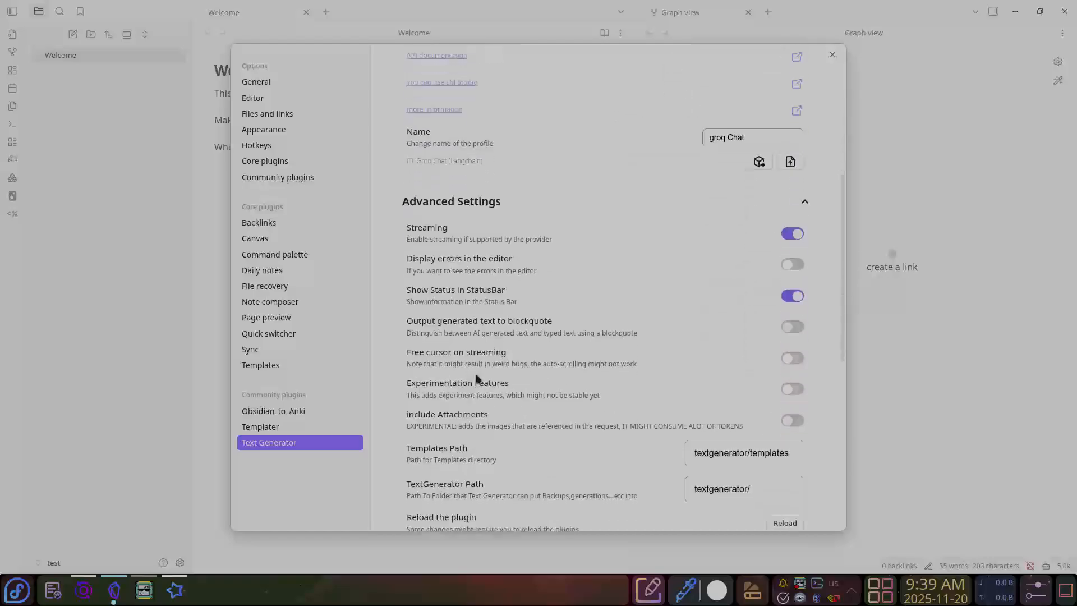
{"action": "scroll", "coordinate": [496, 317], "scroll_direction": "down", "scroll_amount": 5}
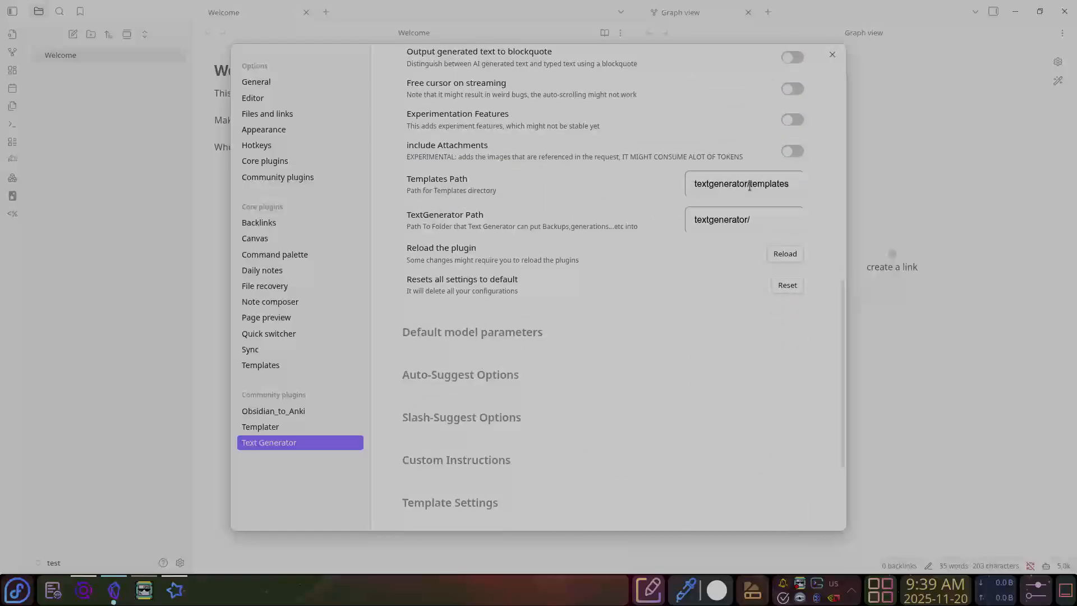
{"action": "double_click", "coordinate": [713, 182]}
{"action": "double_click", "coordinate": [754, 186]}
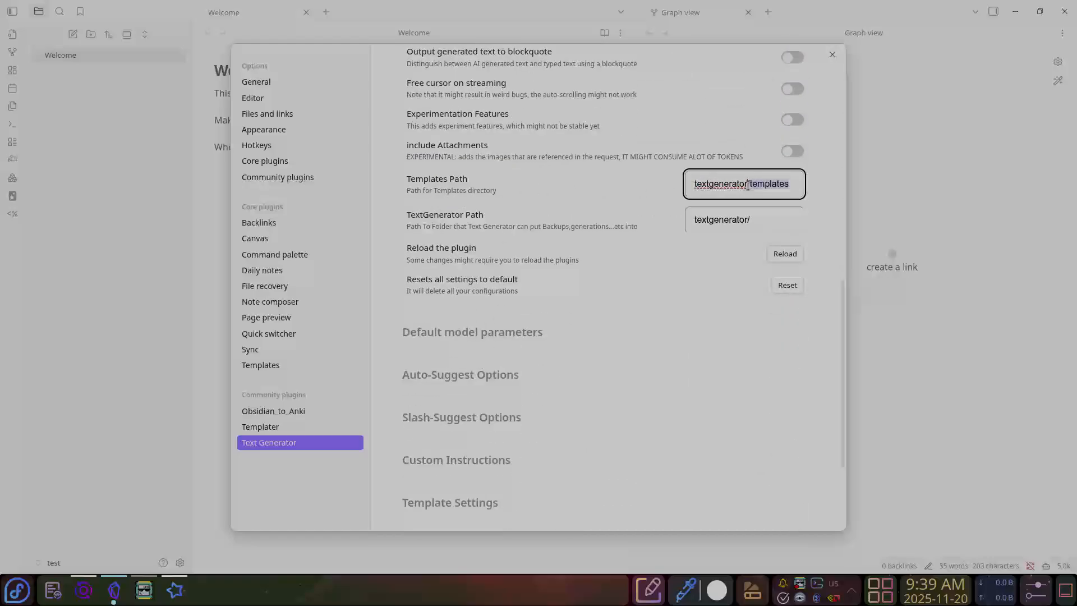
{"action": "left_click", "coordinate": [748, 186]}
{"action": "scroll", "coordinate": [814, 185], "scroll_direction": "up", "scroll_amount": 1}
{"action": "scroll", "coordinate": [842, 186], "scroll_direction": "down", "scroll_amount": 1}
{"action": "left_click", "coordinate": [881, 180]}
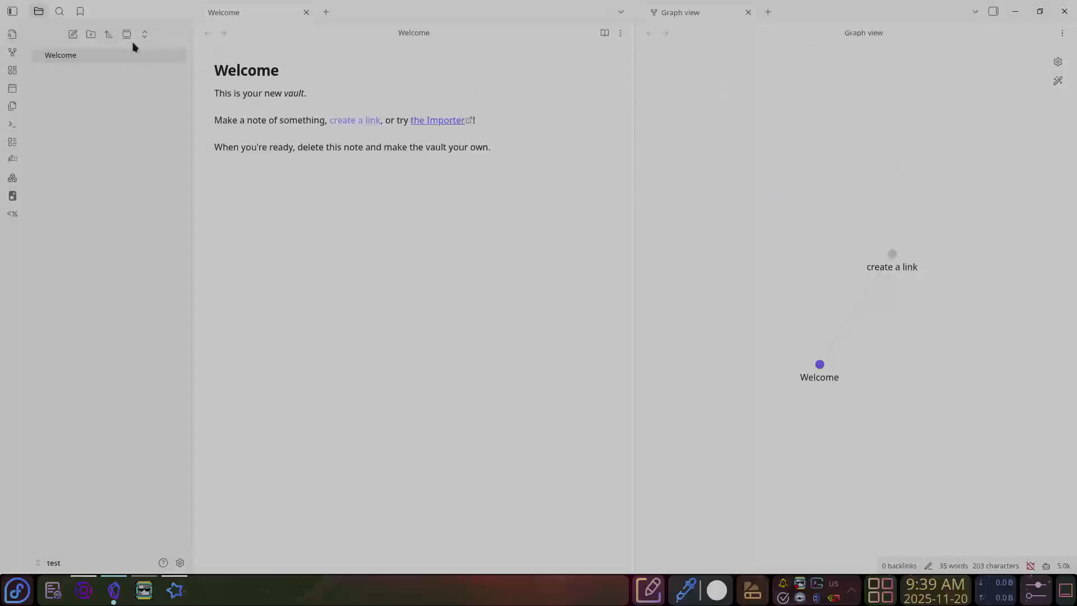
Create a folder named "text generator" in the test vault
{"action": "left_click", "coordinate": [91, 34]}
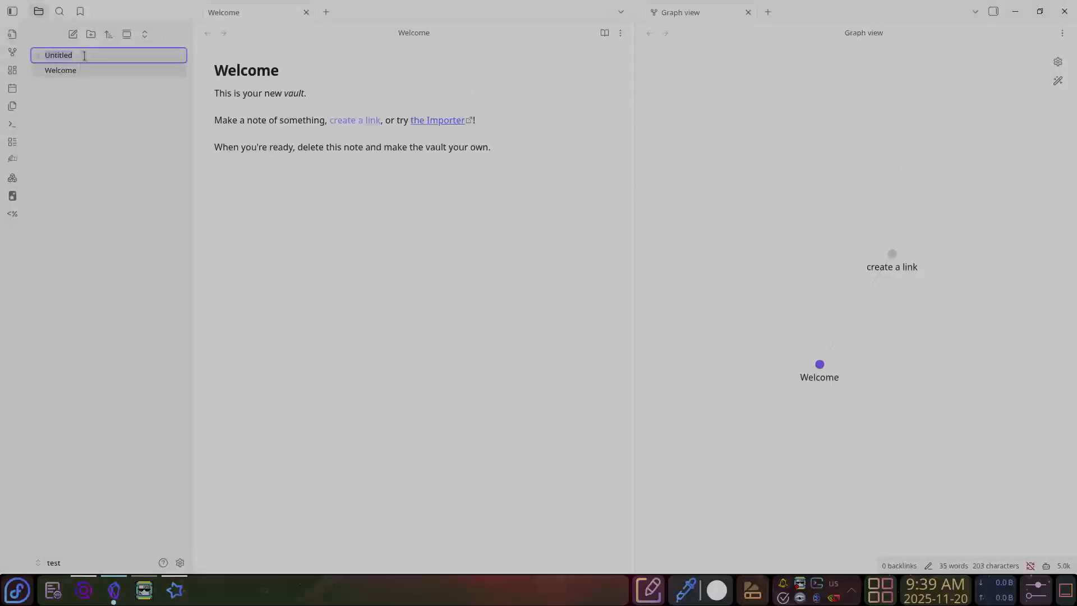
{"action": "type", "text": "text generator"}
{"action": "key", "text": "Return"}
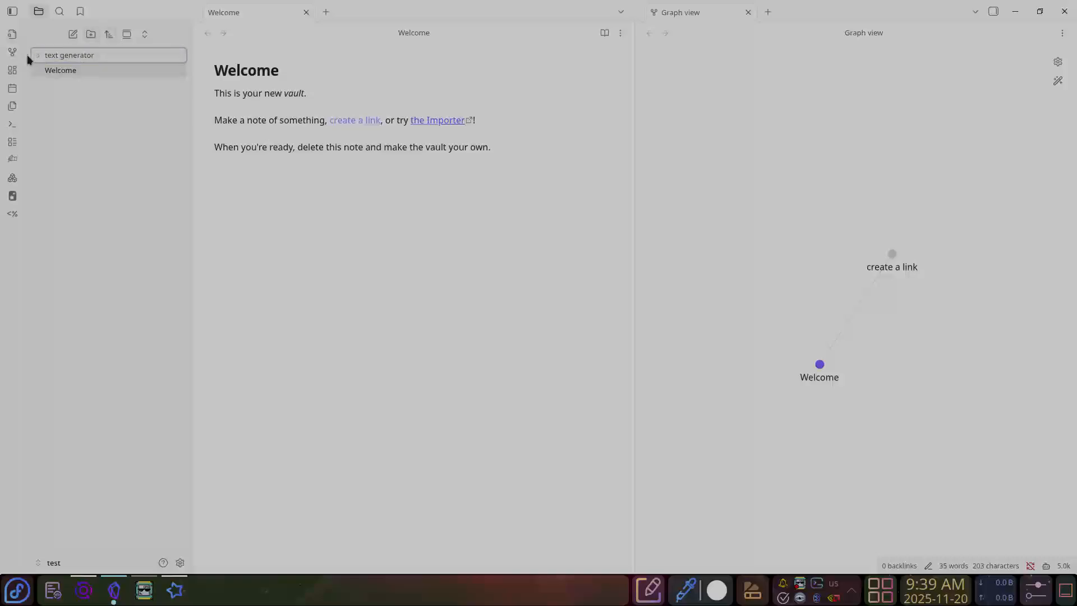
Create a folder named "templates" and nest it inside the "text generator" folder
{"action": "left_click", "coordinate": [90, 34]}
{"action": "left_click", "coordinate": [79, 69]}
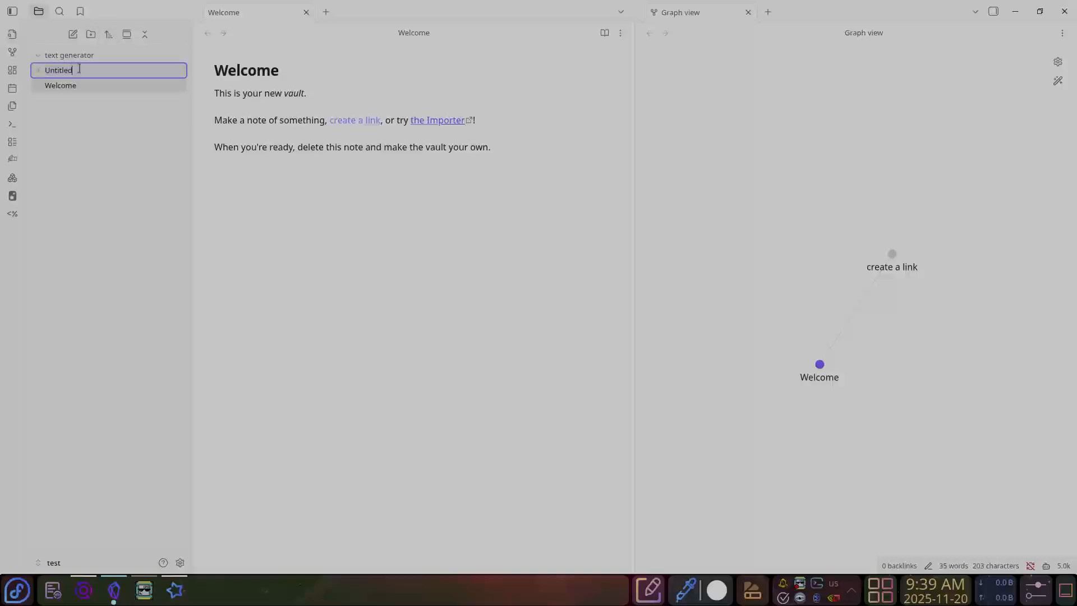
{"action": "key", "text": "ctrl+a"}
{"action": "type", "text": "et"}
{"action": "type", "text": "mplates"}
{"action": "key", "text": "Return"}
{"action": "left_click_drag", "start_coordinate": [89, 56], "coordinate": [77, 77]}
Copy the folder name from the path under Text Generator's Advanced Settings and rename the "text generator" folder to "textgenerator"
{"action": "left_click", "coordinate": [179, 563]}
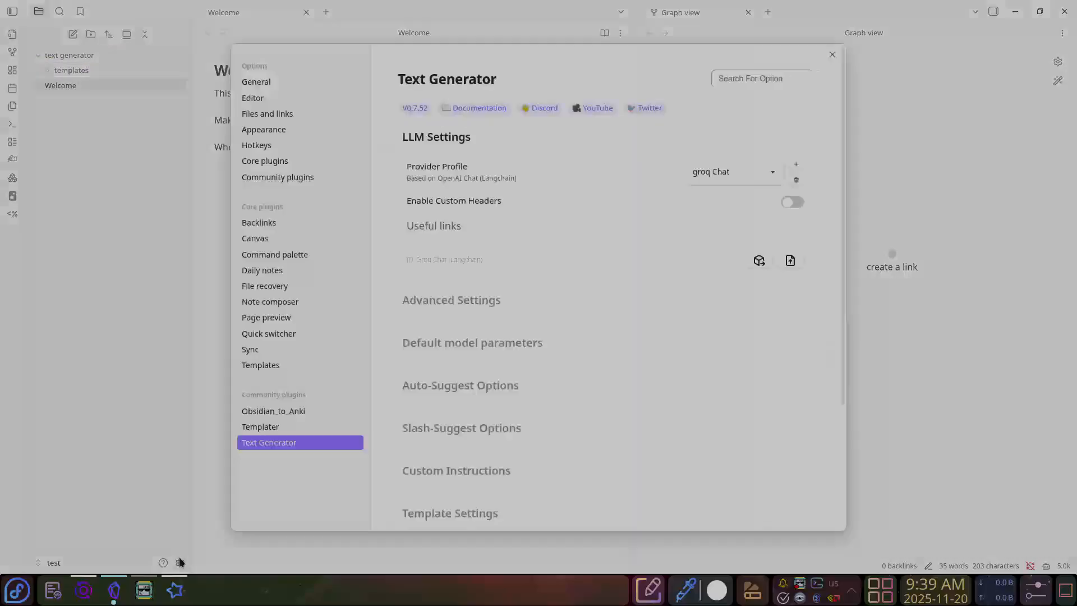
{"action": "scroll", "coordinate": [712, 337], "scroll_direction": "down", "scroll_amount": 7}
{"action": "scroll", "coordinate": [665, 278], "scroll_direction": "up", "scroll_amount": 4}
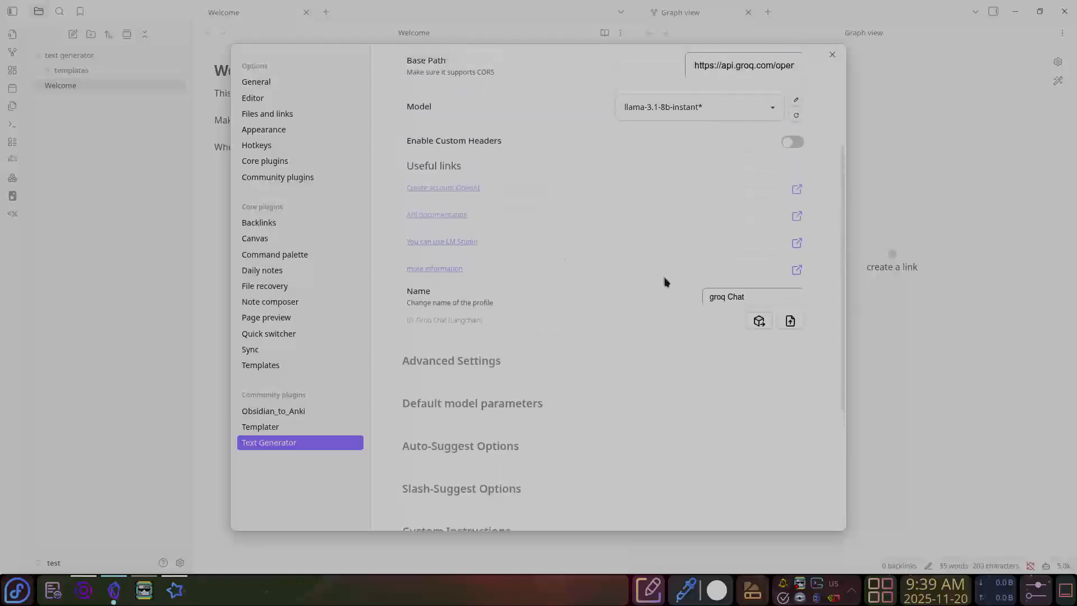
{"action": "left_click", "coordinate": [442, 408]}
{"action": "scroll", "coordinate": [600, 432], "scroll_direction": "down", "scroll_amount": 5}
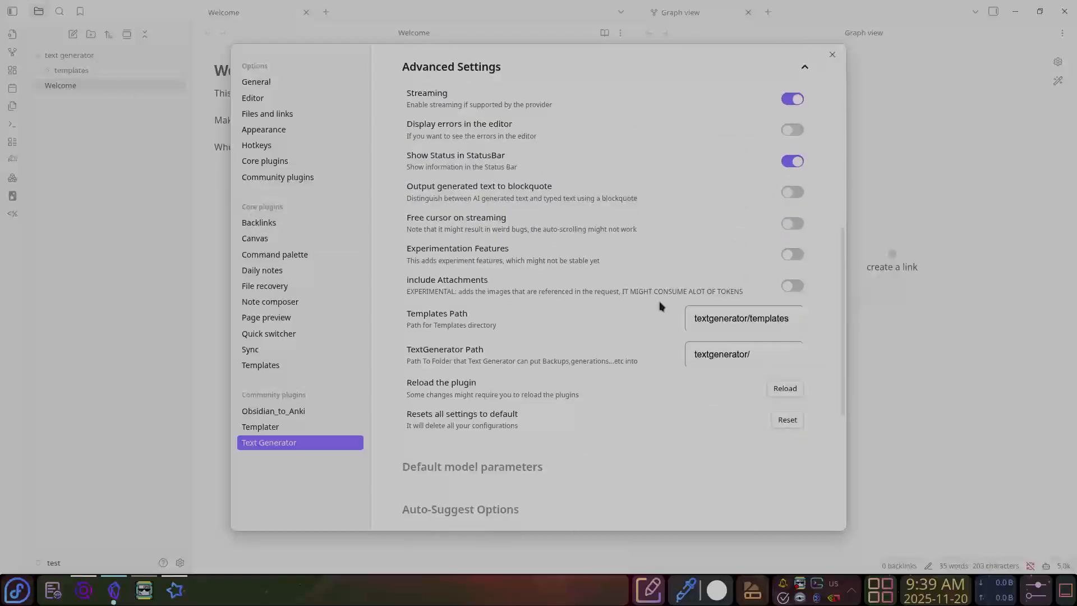
{"action": "left_click", "coordinate": [719, 310]}
{"action": "left_click", "coordinate": [86, 178]}
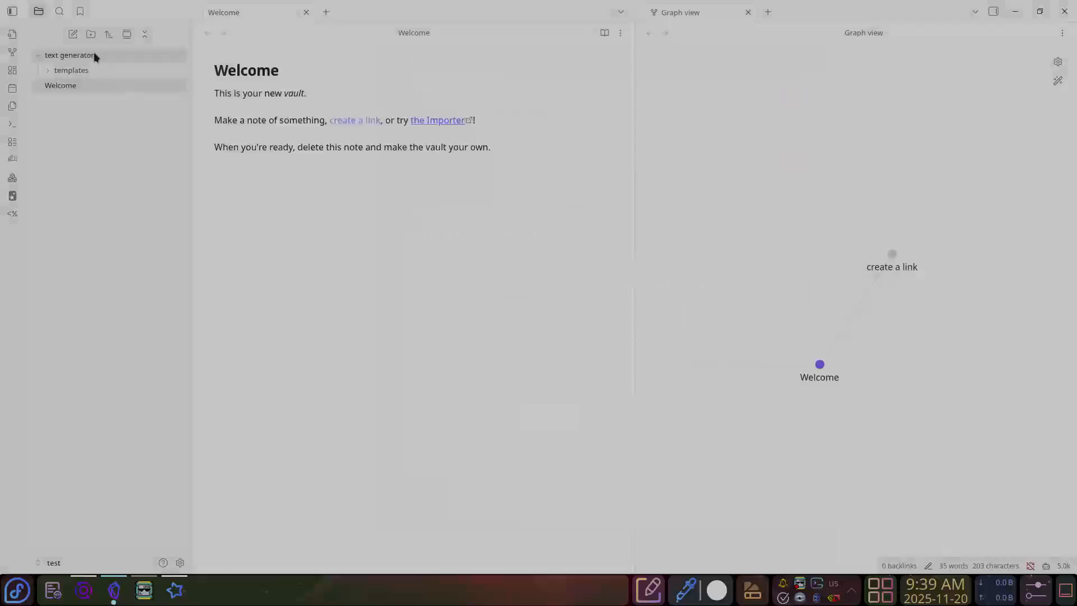
{"action": "right_click", "coordinate": [93, 53]}
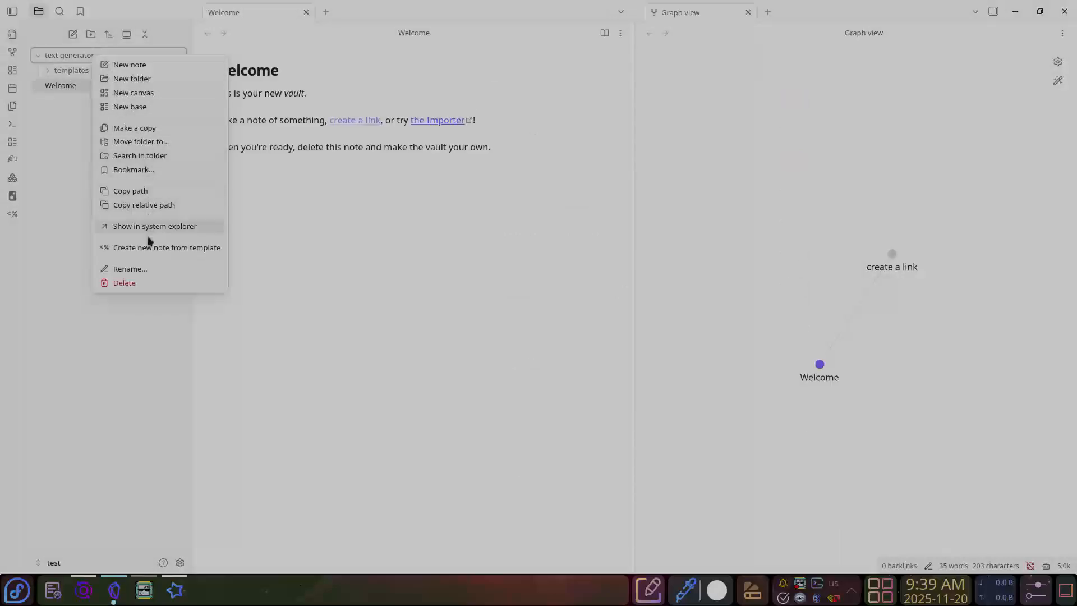
{"action": "left_click", "coordinate": [147, 268]}
{"action": "key", "text": "ctrl+v"}
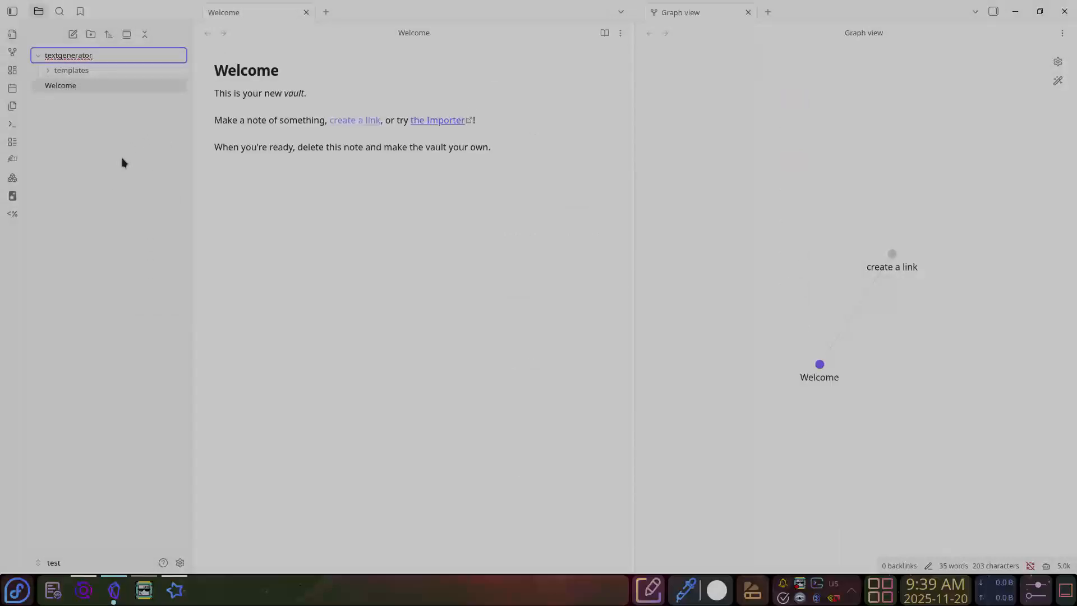
{"action": "key", "text": "Return"}
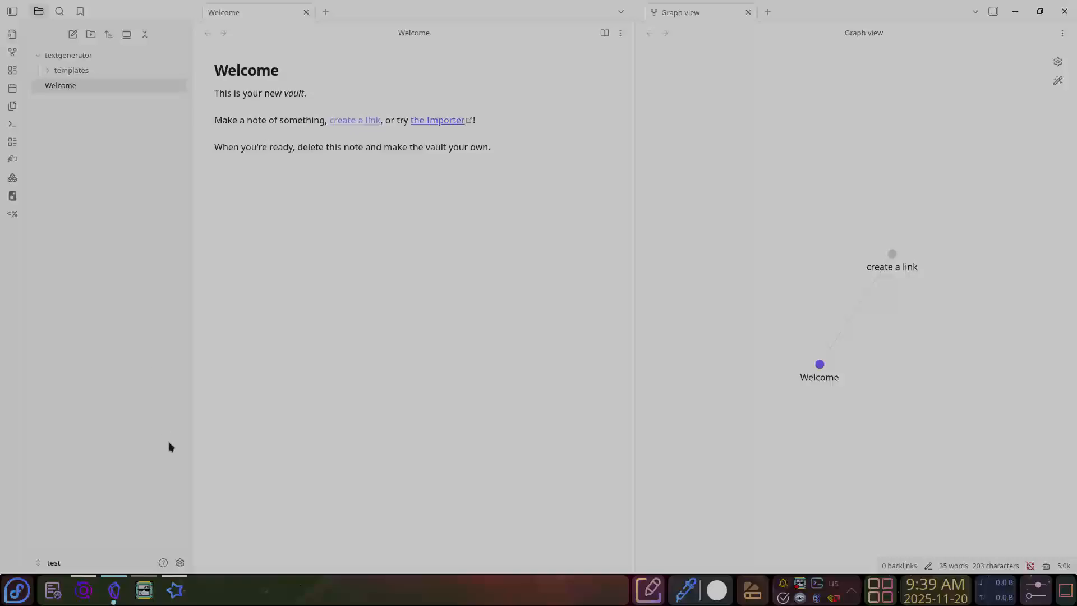
{"action": "left_click", "coordinate": [181, 562]}
{"action": "scroll", "coordinate": [432, 356], "scroll_direction": "down", "scroll_amount": 5}
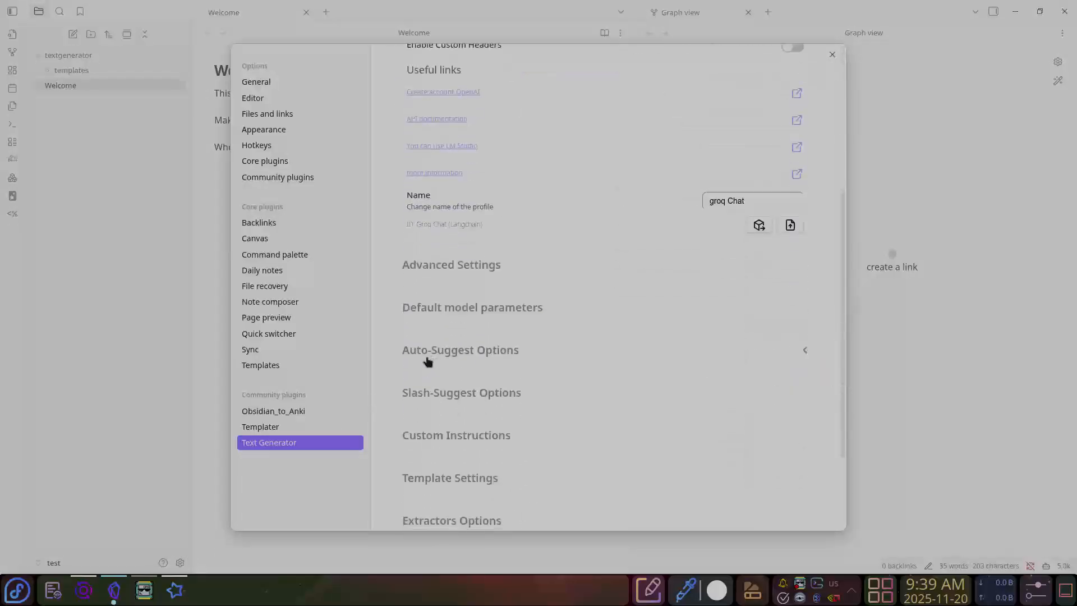
{"action": "scroll", "coordinate": [539, 373], "scroll_direction": "down", "scroll_amount": 3}
{"action": "left_click", "coordinate": [66, 426]}
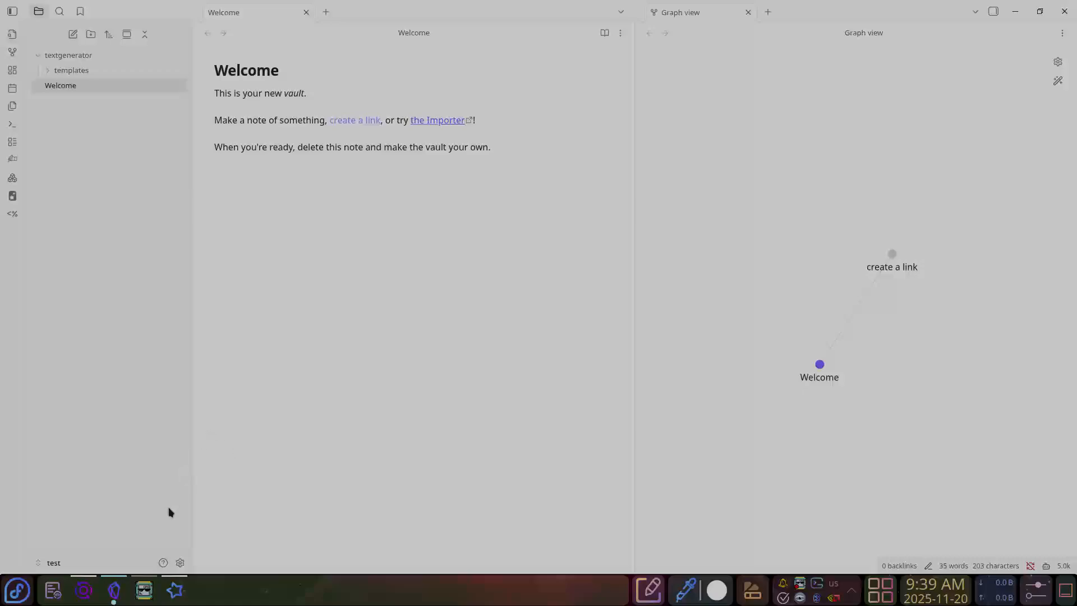
Open the "text generator" folder on the desktop in the file manager and extract templates.zip there
{"action": "left_click", "coordinate": [1066, 592]}
{"action": "double_click", "coordinate": [522, 215]}
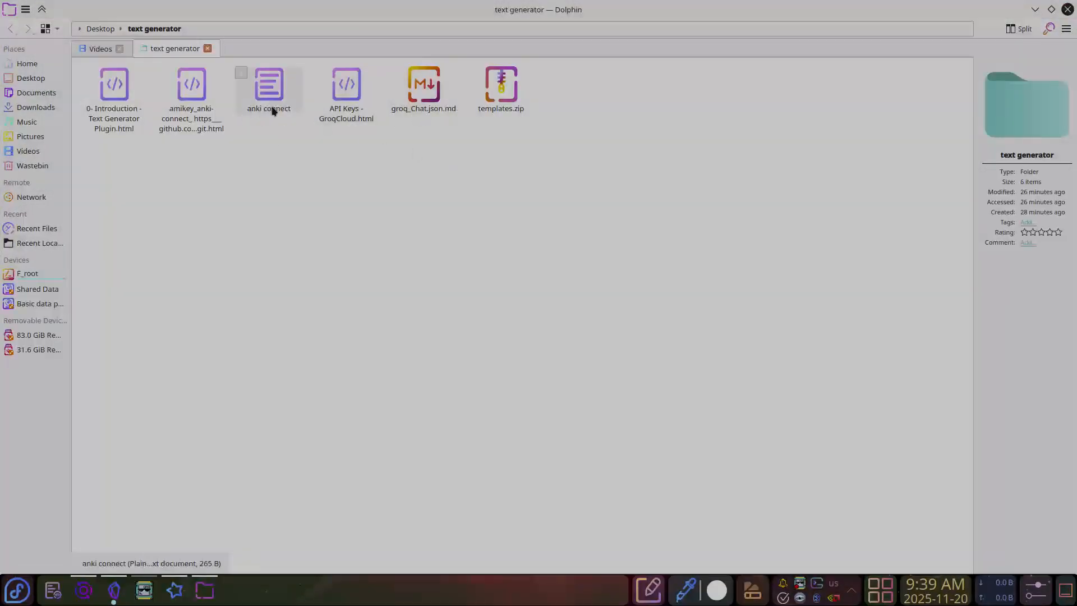
{"action": "right_click", "coordinate": [506, 95]}
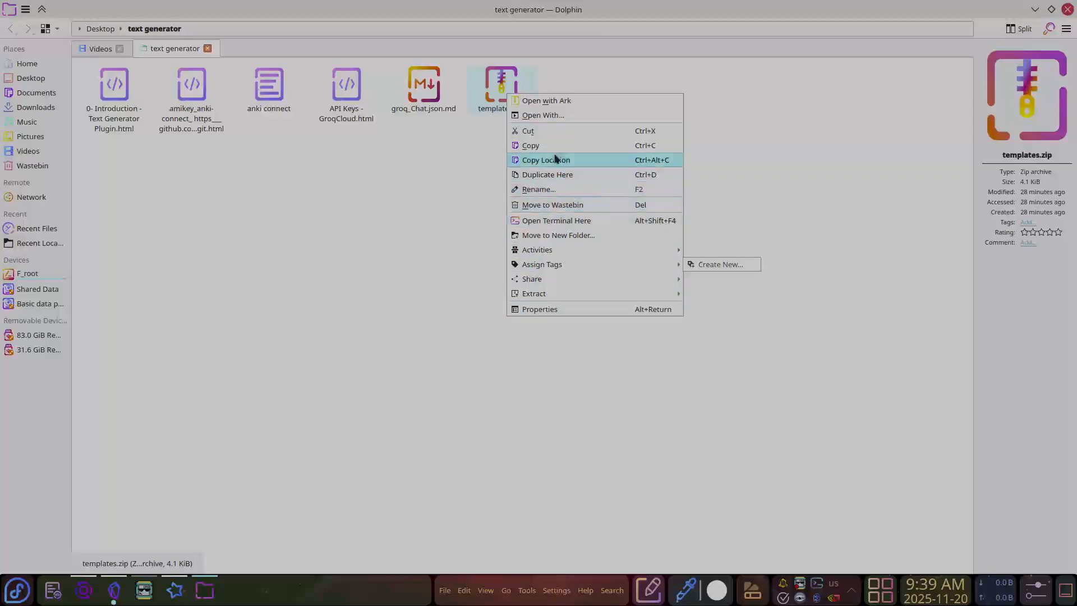
{"action": "mouse_move", "coordinate": [564, 295]}
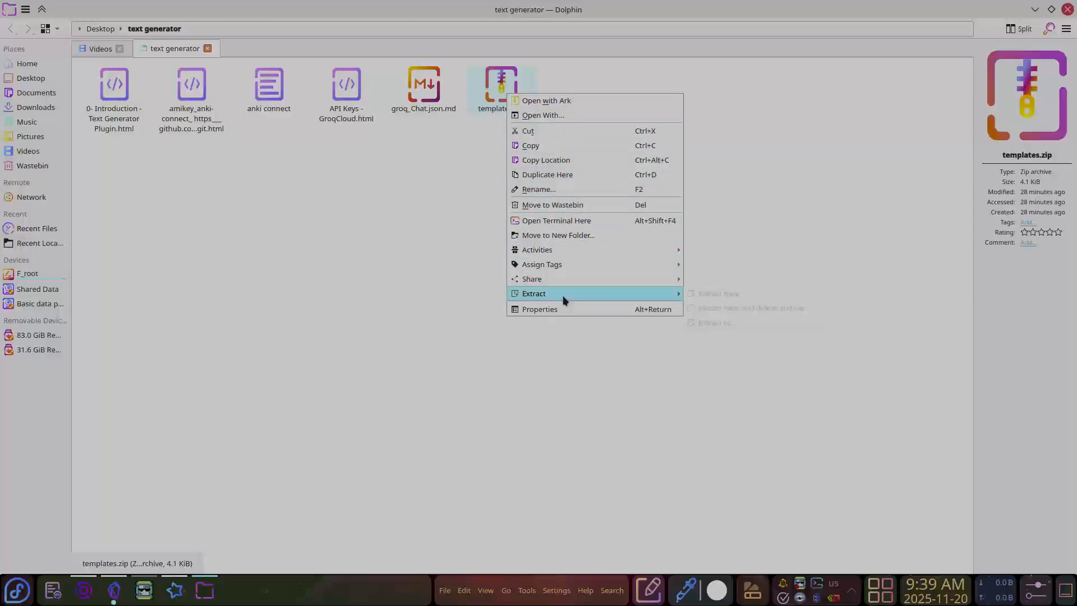
{"action": "left_click", "coordinate": [757, 297]}
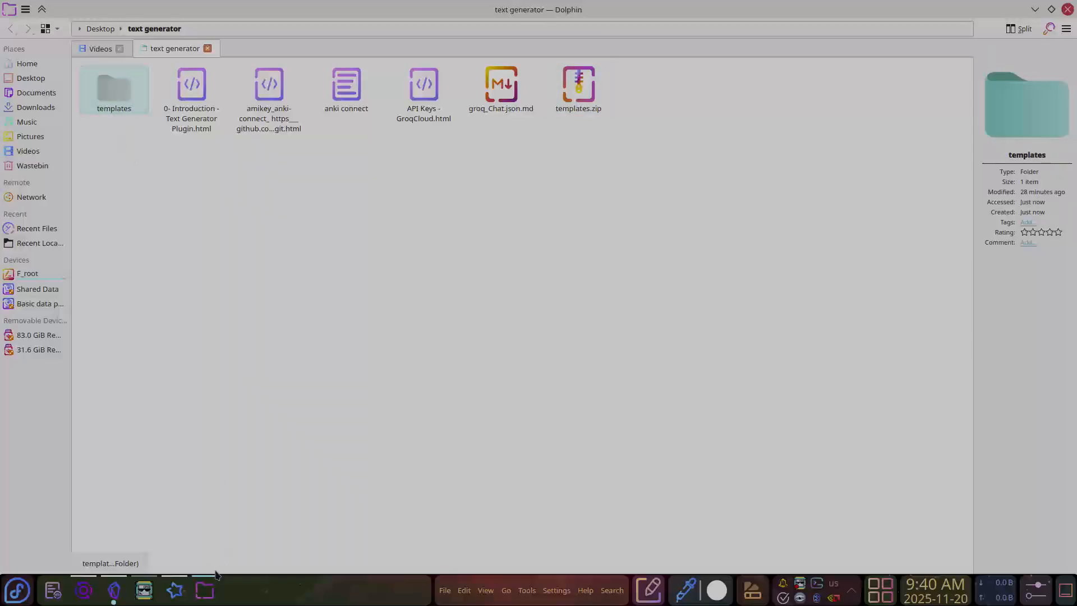
Show the vault's textgenerator folder in the file manager and move the extracted templates folder into it, accepting the merge with the existing one
{"action": "left_click_drag", "start_coordinate": [114, 89], "coordinate": [82, 72]}
{"action": "key", "text": "alt+Tab"}
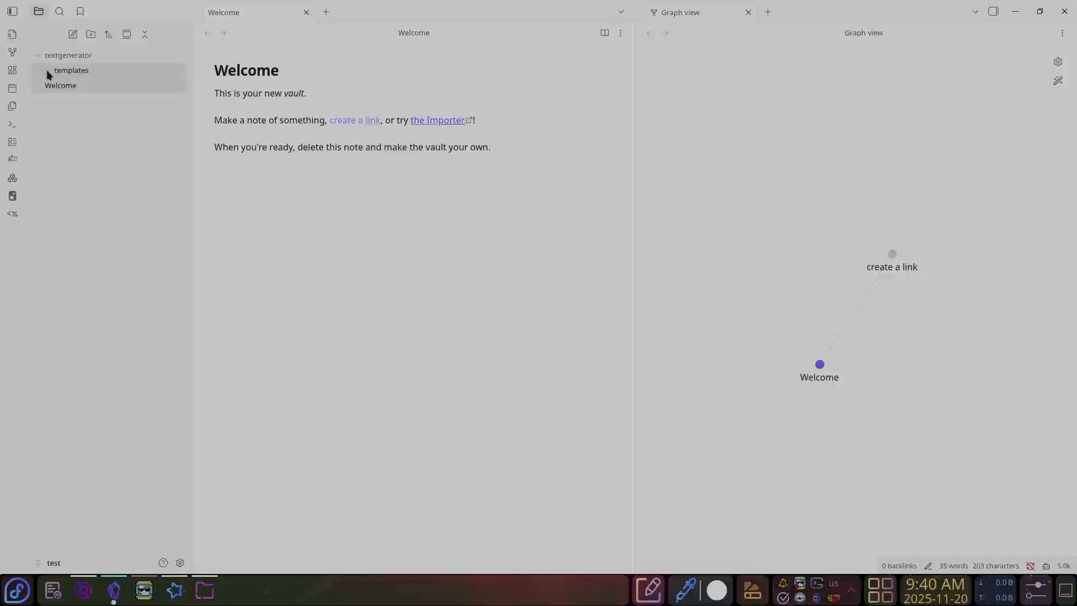
{"action": "right_click", "coordinate": [72, 75]}
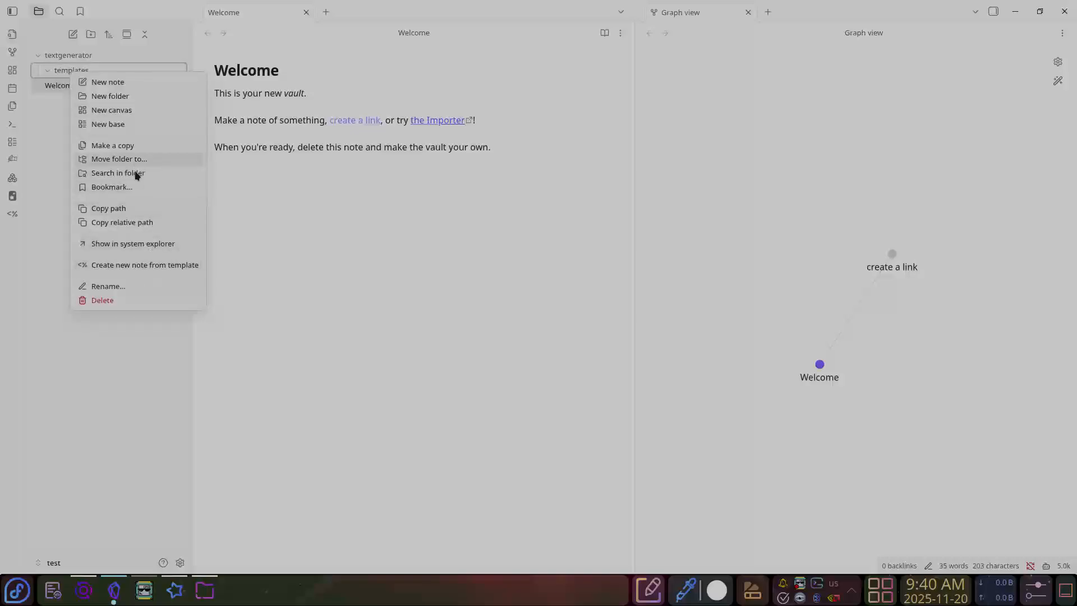
{"action": "left_click", "coordinate": [133, 245]}
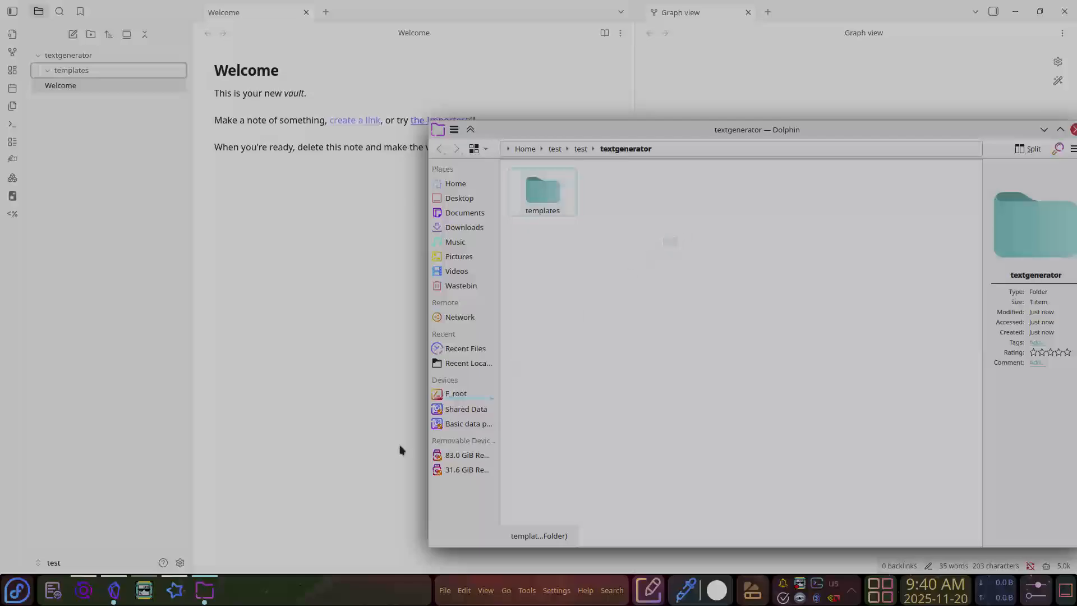
{"action": "mouse_move", "coordinate": [204, 591]}
{"action": "left_click", "coordinate": [166, 538]}
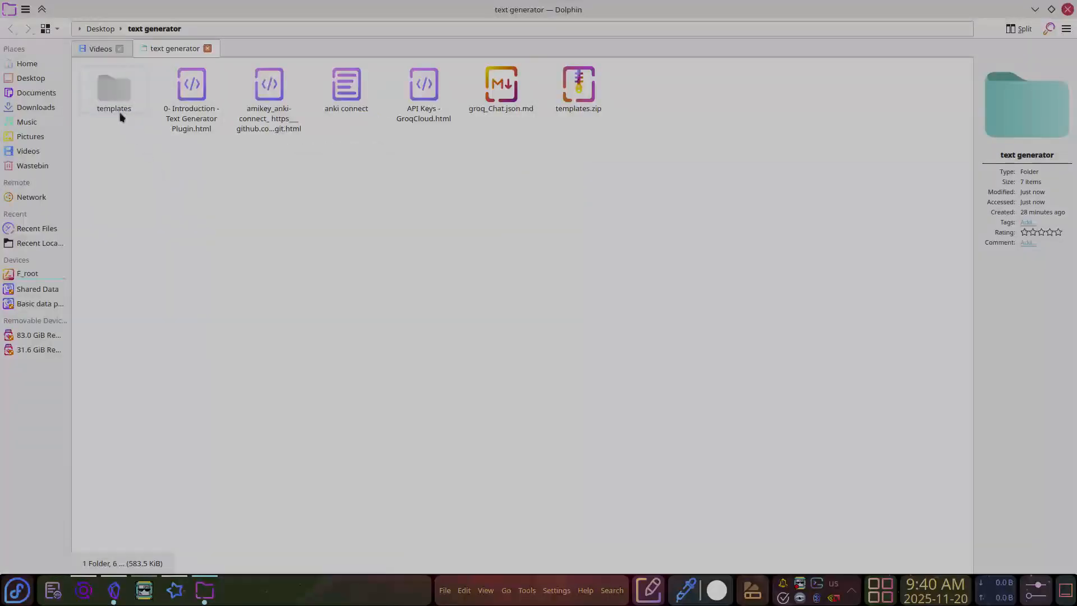
{"action": "left_click_drag", "start_coordinate": [120, 116], "coordinate": [656, 292]}
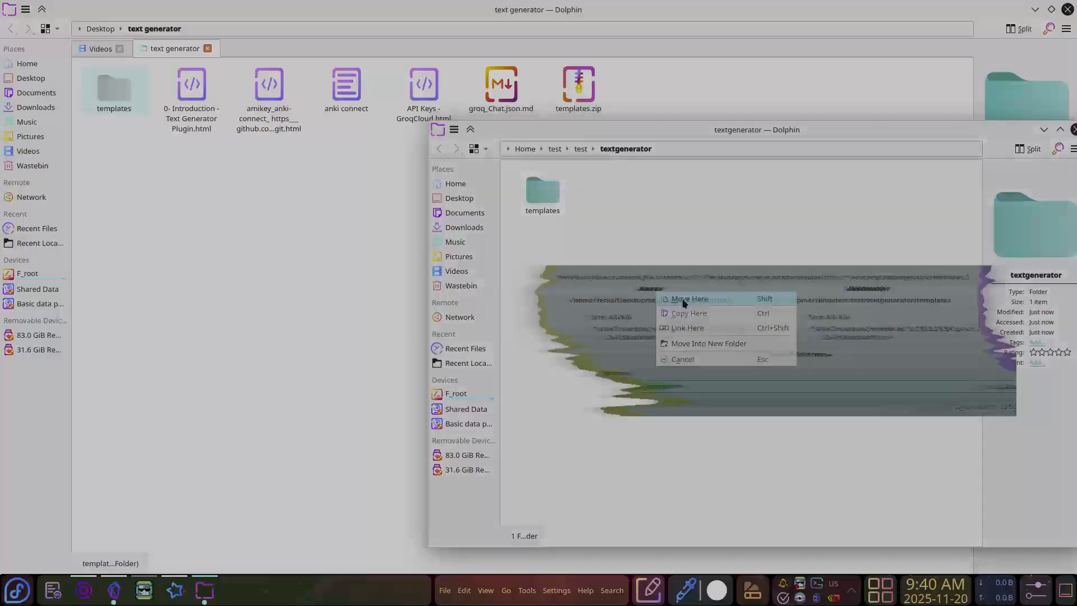
{"action": "left_click", "coordinate": [683, 300]}
{"action": "left_click", "coordinate": [905, 418]}
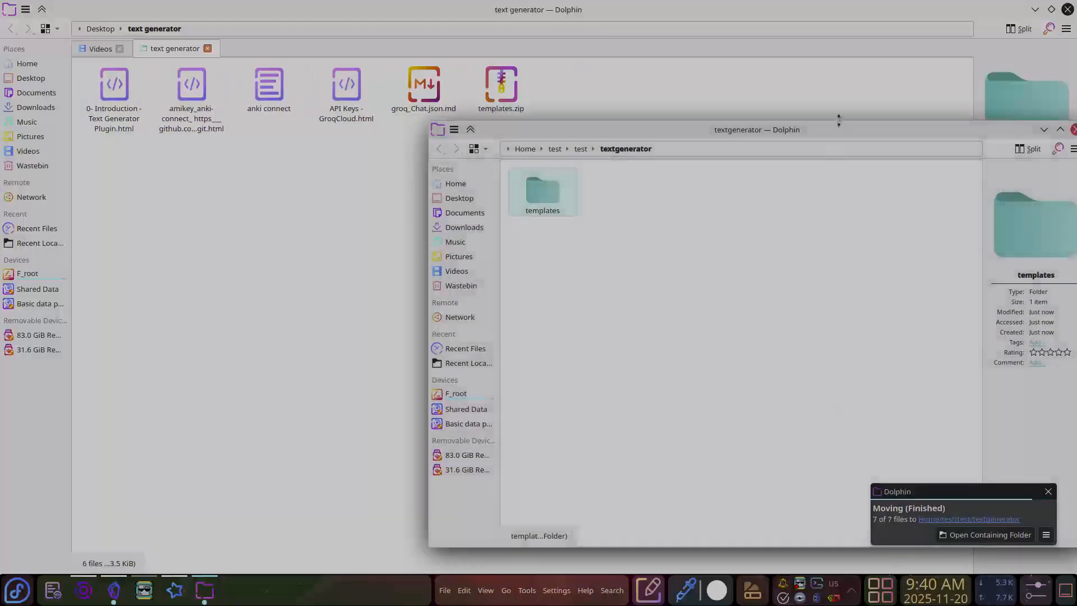
Examine the contents of the moved "my templates" folder, then close both file manager windows
{"action": "left_click_drag", "start_coordinate": [771, 136], "coordinate": [654, 175]}
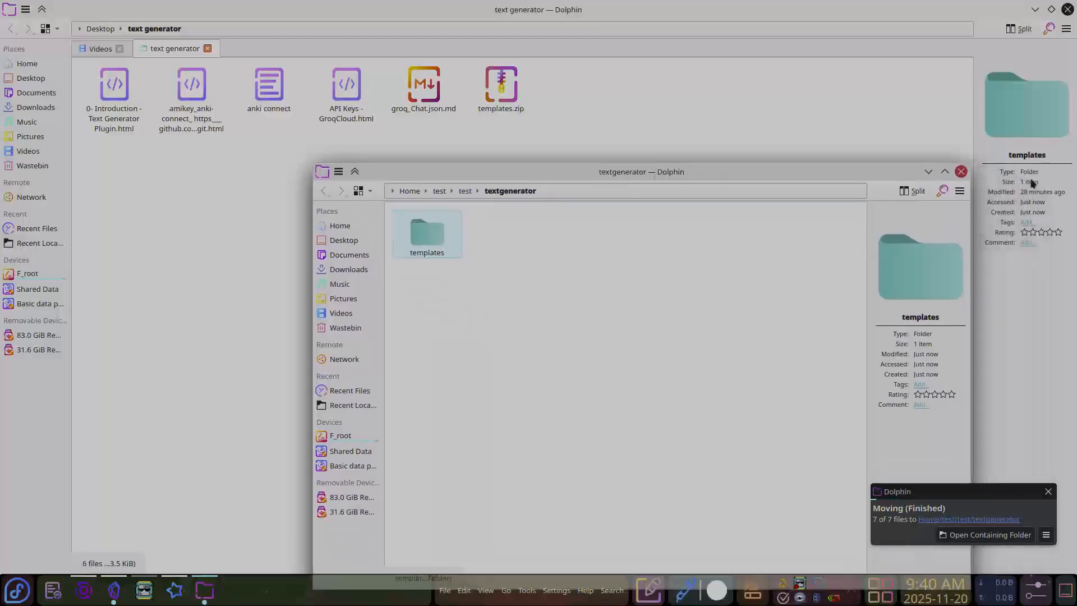
{"action": "double_click", "coordinate": [427, 235]}
{"action": "double_click", "coordinate": [430, 233]}
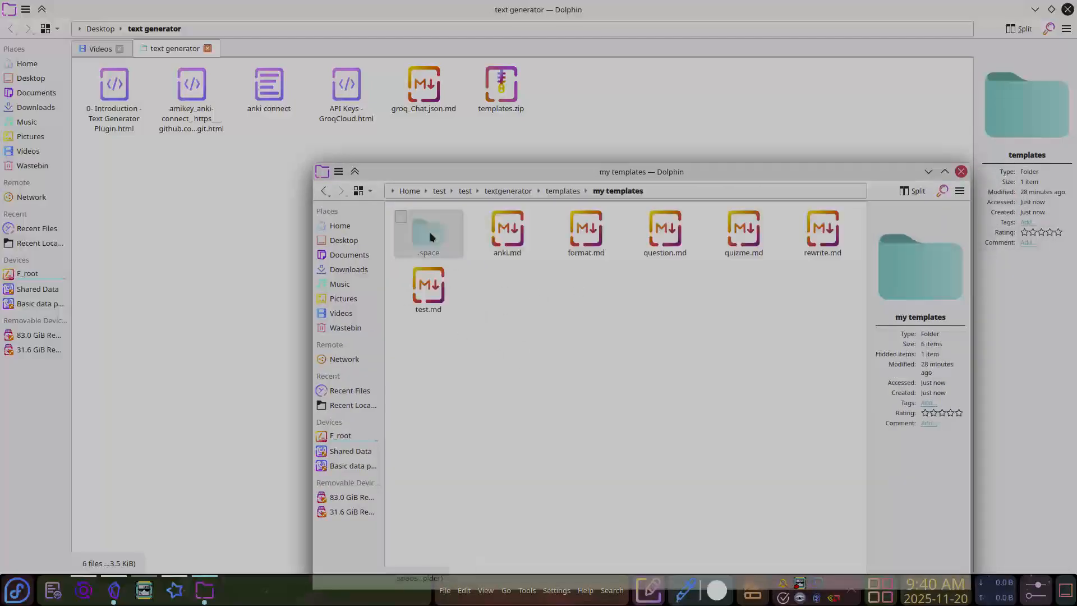
{"action": "left_click", "coordinate": [961, 171]}
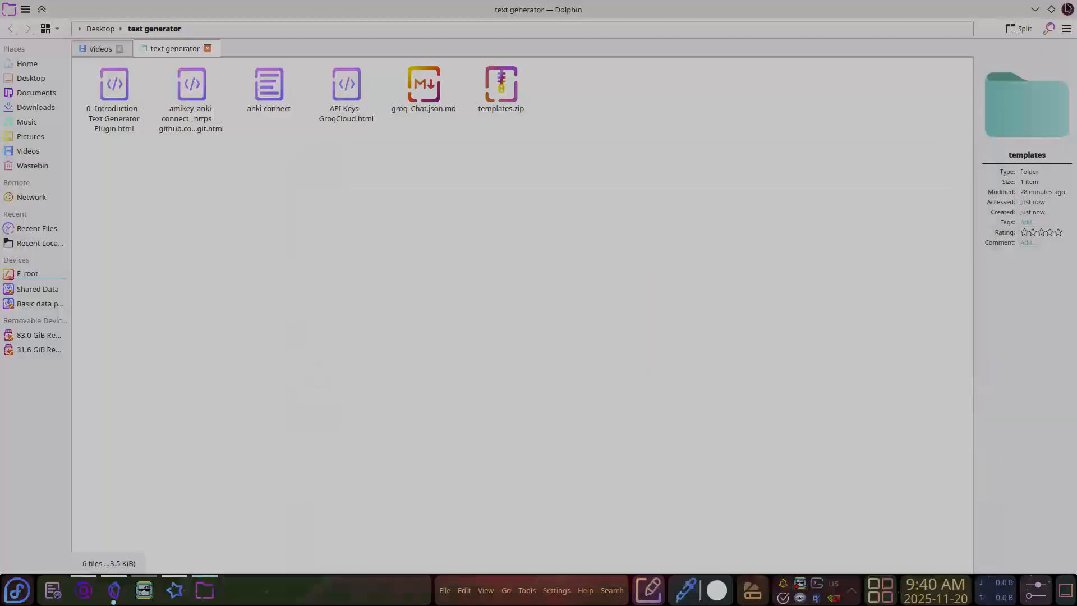
{"action": "left_click", "coordinate": [1068, 9]}
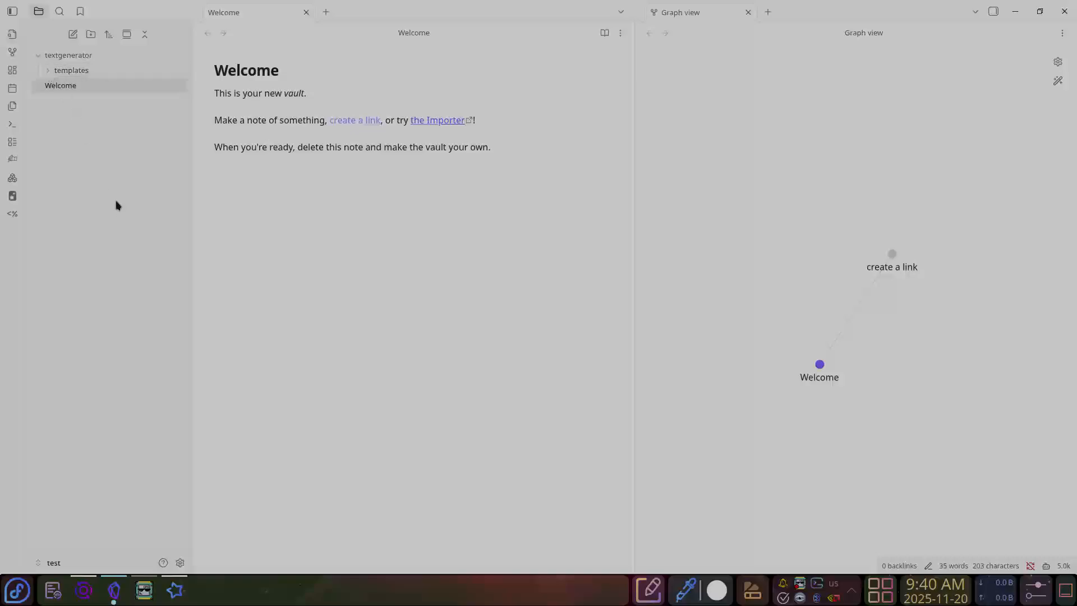
Compare the templates folder's contents in the vault's file list with those in the file manager
{"action": "left_click", "coordinate": [67, 56]}
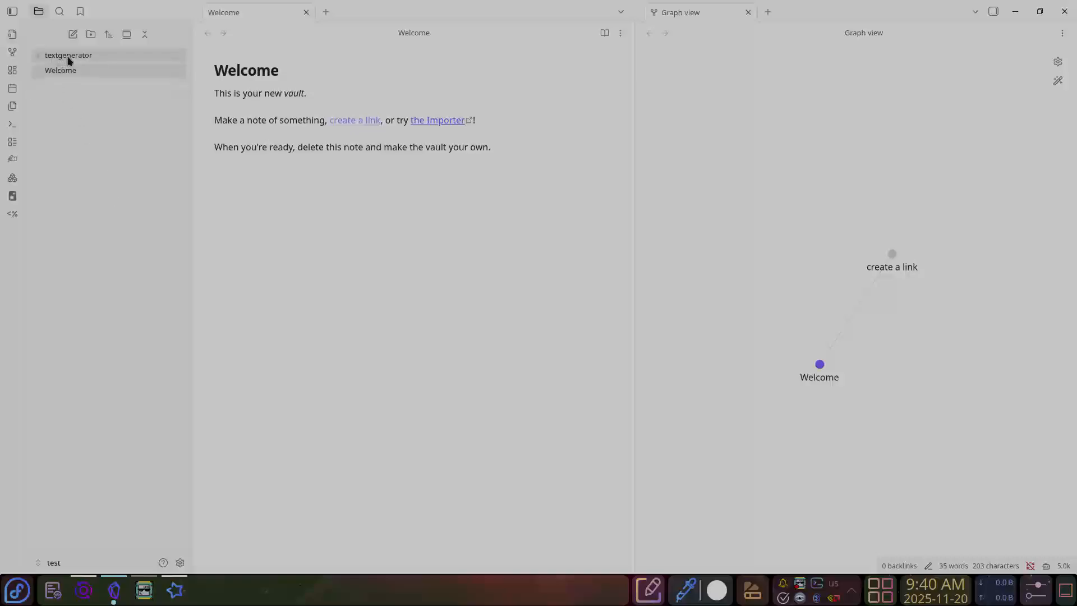
{"action": "left_click", "coordinate": [144, 34]}
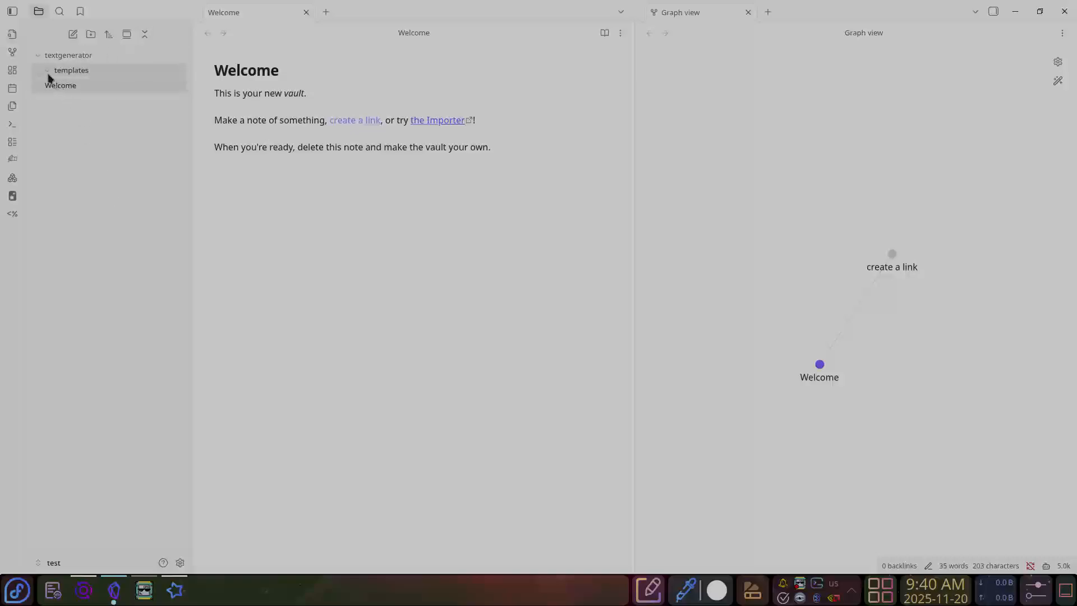
{"action": "right_click", "coordinate": [97, 77]}
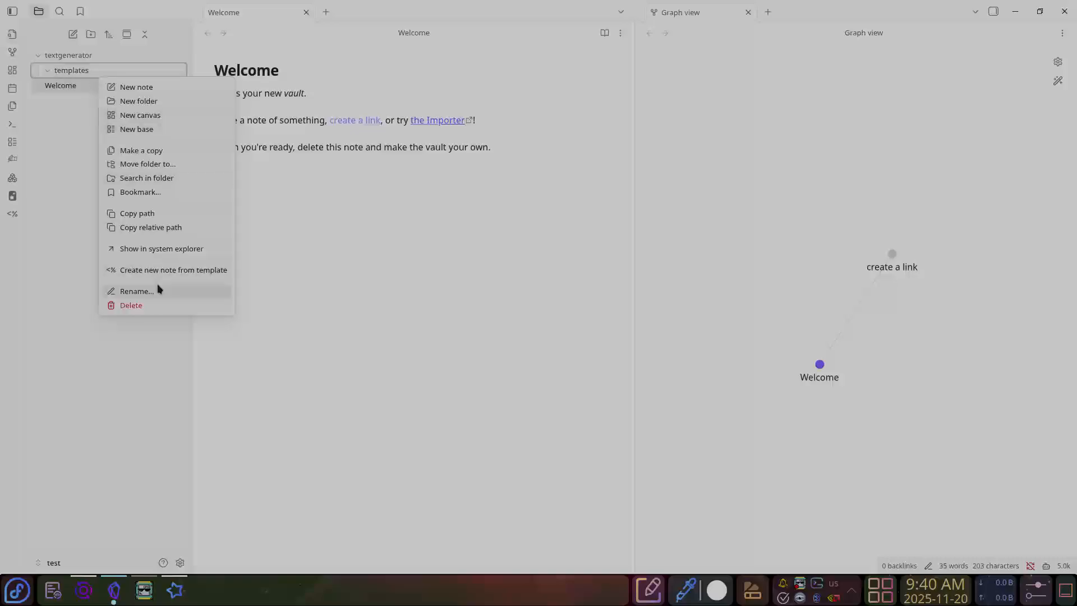
{"action": "left_click", "coordinate": [143, 249]}
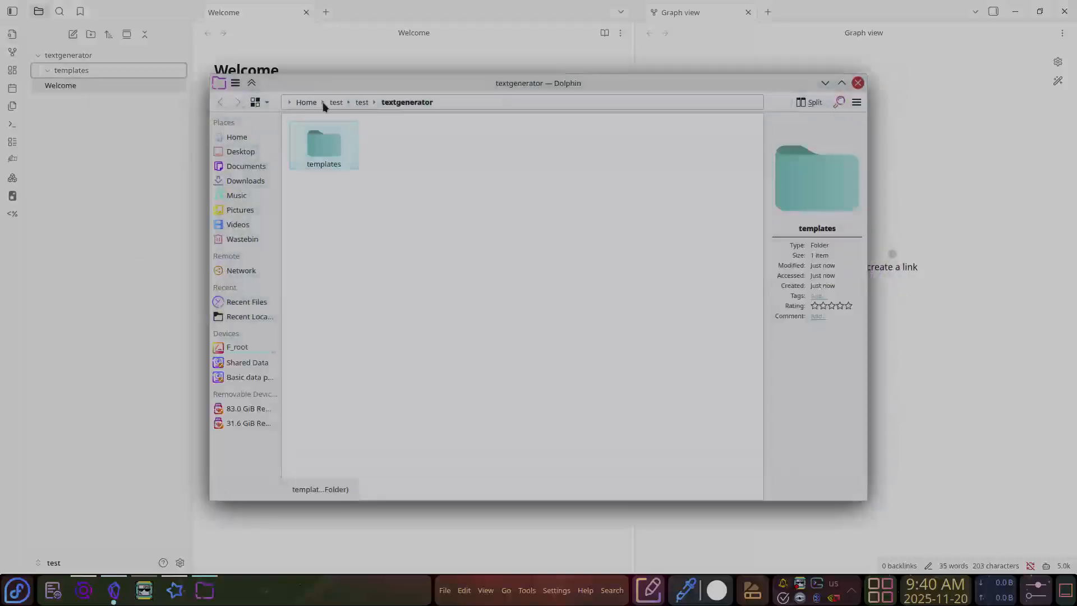
{"action": "double_click", "coordinate": [324, 144]}
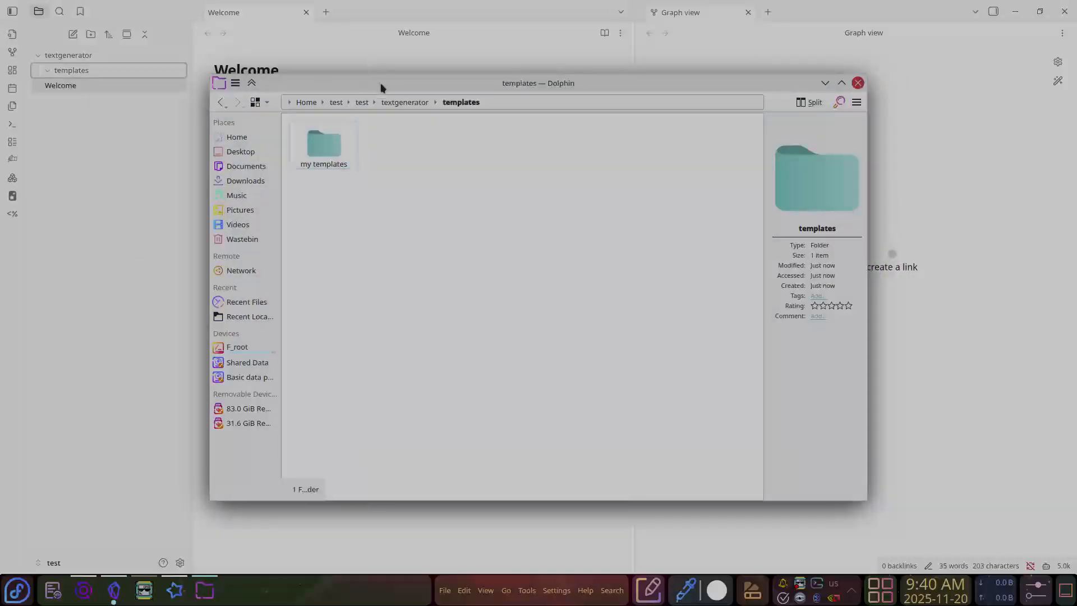
{"action": "left_click", "coordinate": [858, 83]}
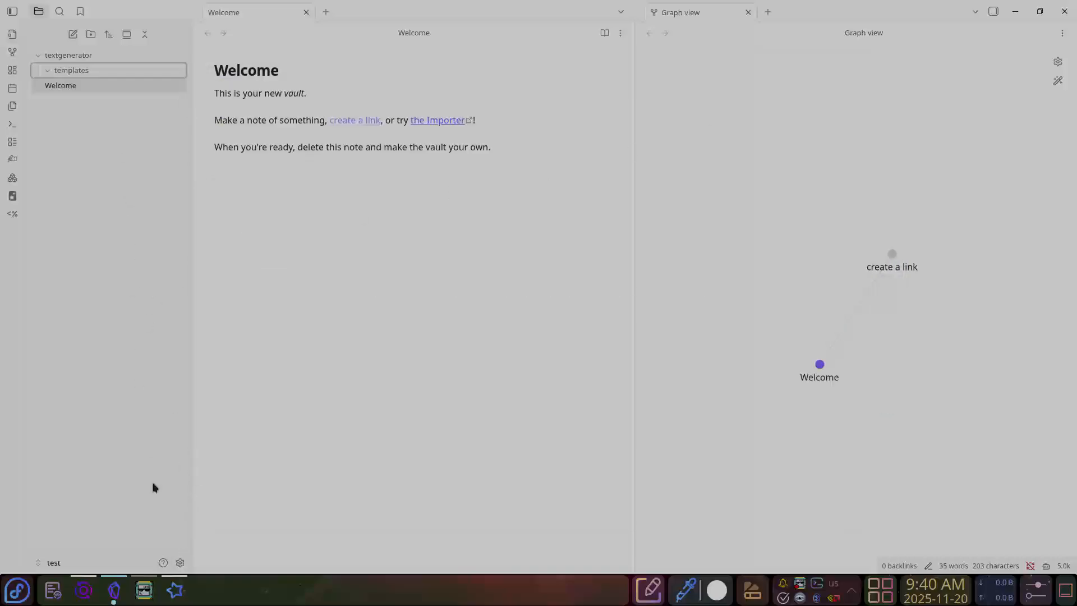
{"action": "left_click", "coordinate": [59, 11]}
{"action": "left_click", "coordinate": [80, 11]}
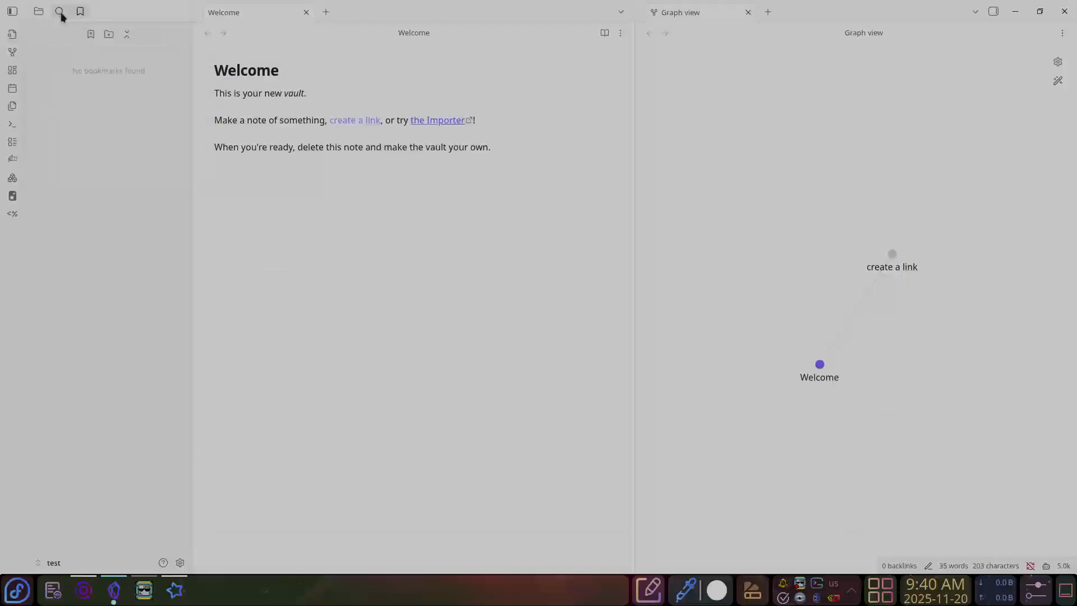
{"action": "left_click", "coordinate": [38, 11]}
{"action": "left_click", "coordinate": [39, 54]}
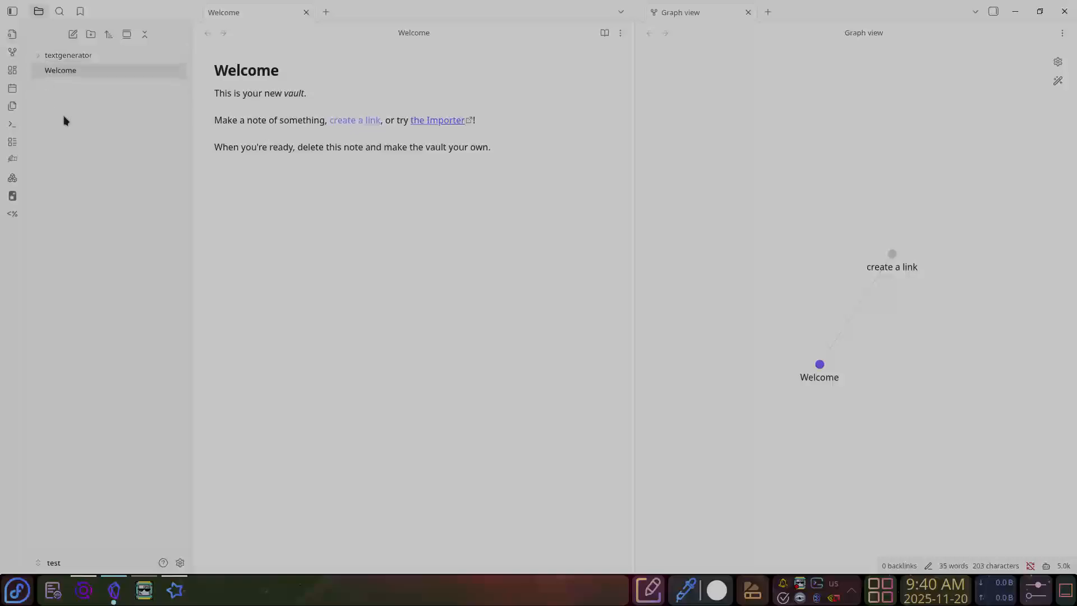
{"action": "left_click", "coordinate": [40, 61]}
Open the vault named "Vault", return to the test vault's vault list, and open the obsidian vault
{"action": "left_click", "coordinate": [111, 567]}
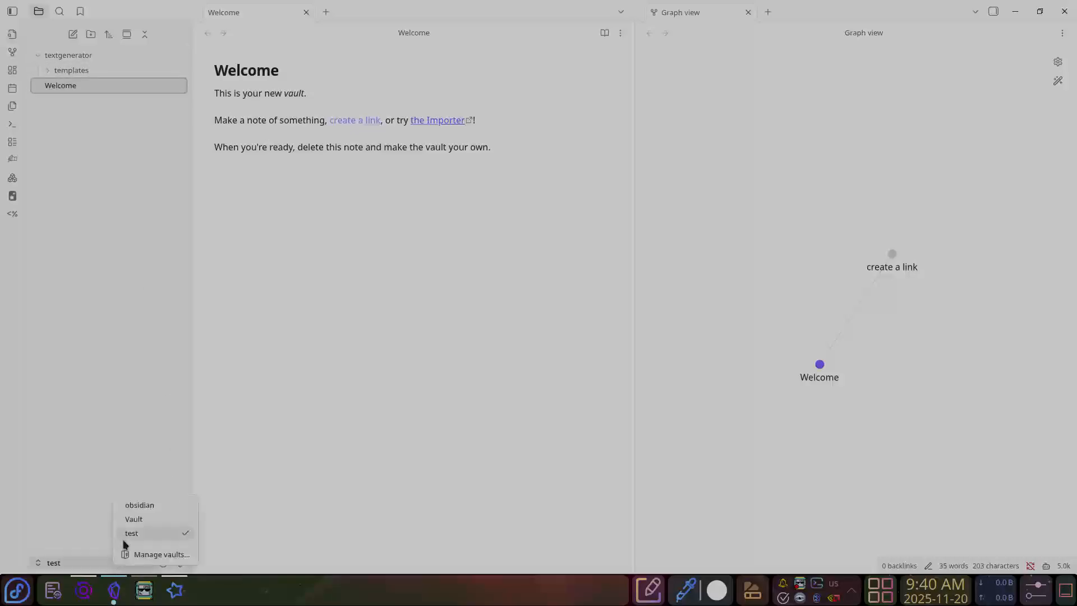
{"action": "left_click", "coordinate": [149, 520]}
{"action": "left_click", "coordinate": [122, 565]}
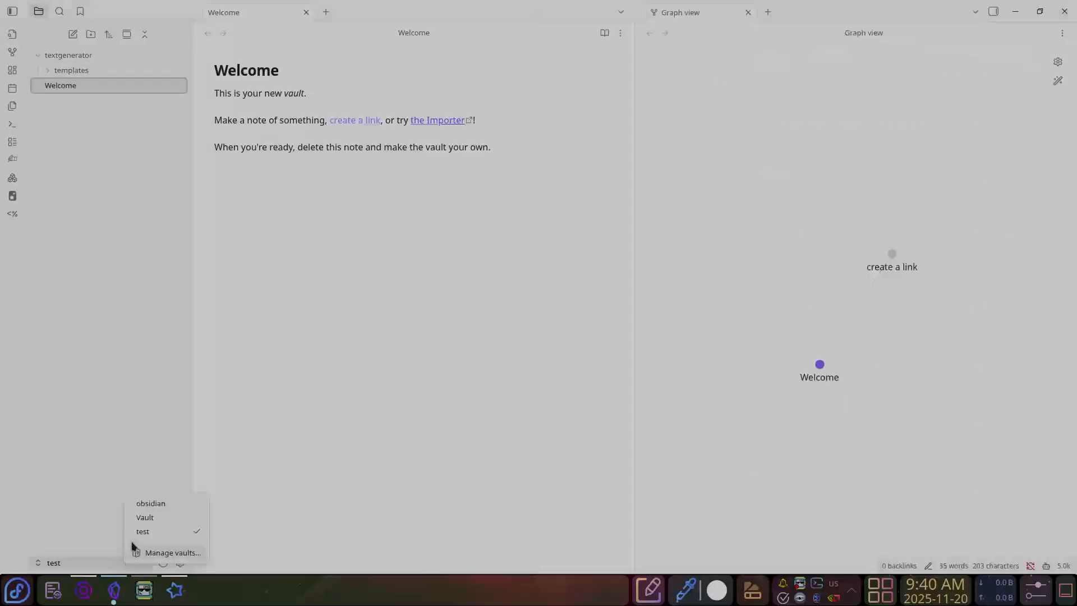
{"action": "left_click", "coordinate": [142, 505]}
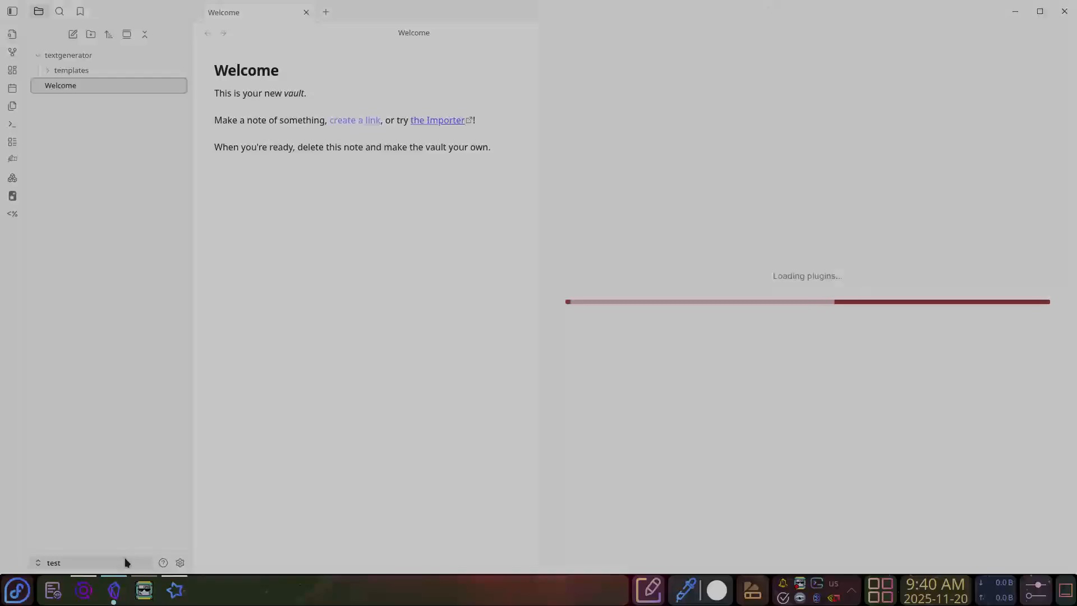
Close the obsidian vault and the test vault, and reopen the test vault from Vault's list of vaults
{"action": "left_click", "coordinate": [1066, 12]}
{"action": "left_click", "coordinate": [54, 563]}
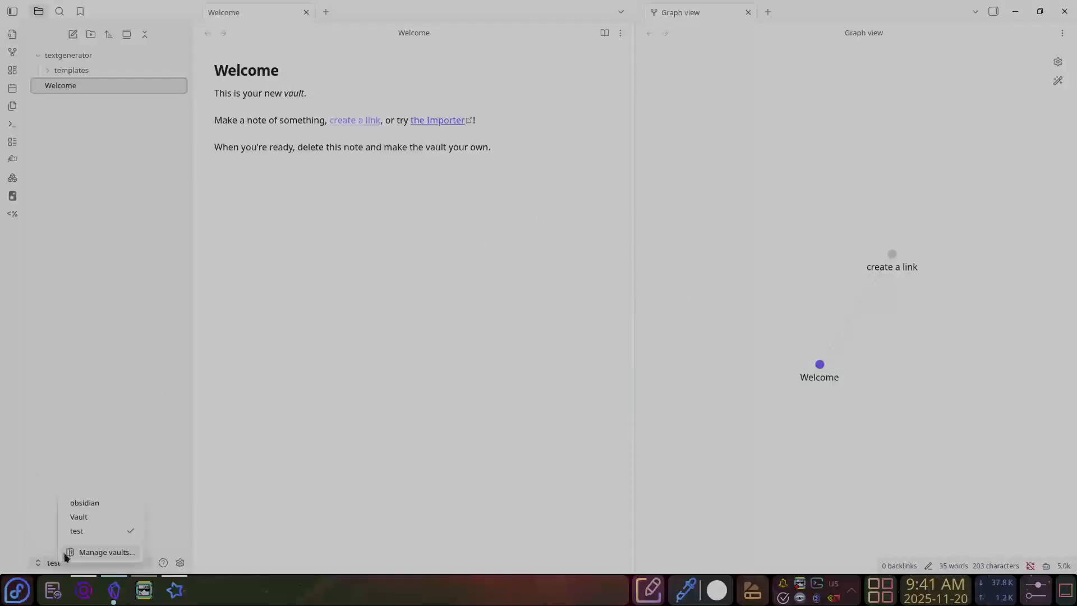
{"action": "left_click", "coordinate": [71, 393]}
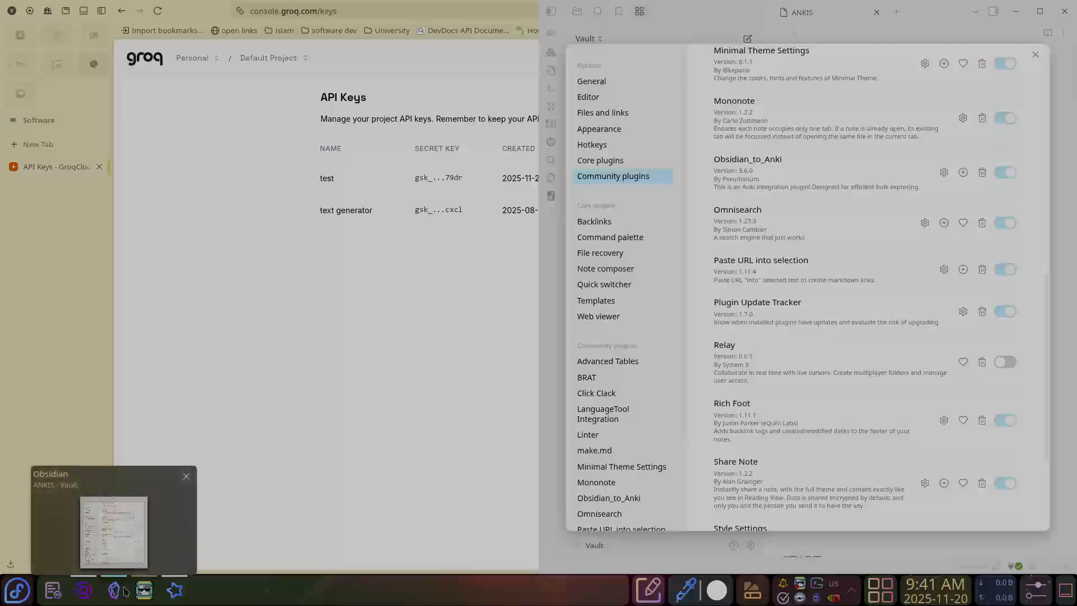
{"action": "left_click", "coordinate": [586, 546]}
{"action": "left_click", "coordinate": [587, 546]}
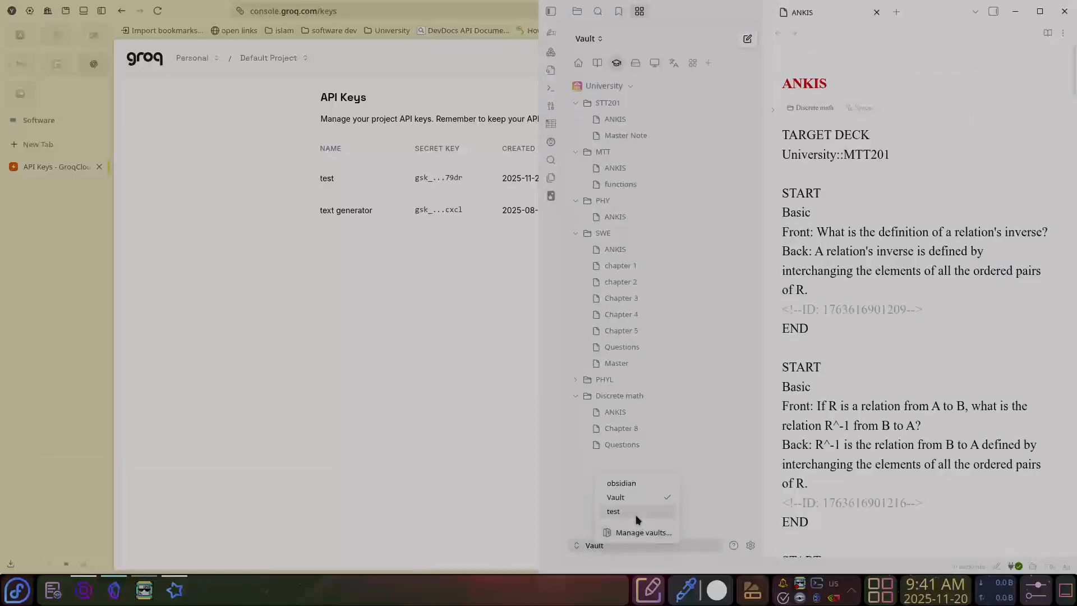
{"action": "left_click", "coordinate": [635, 515]}
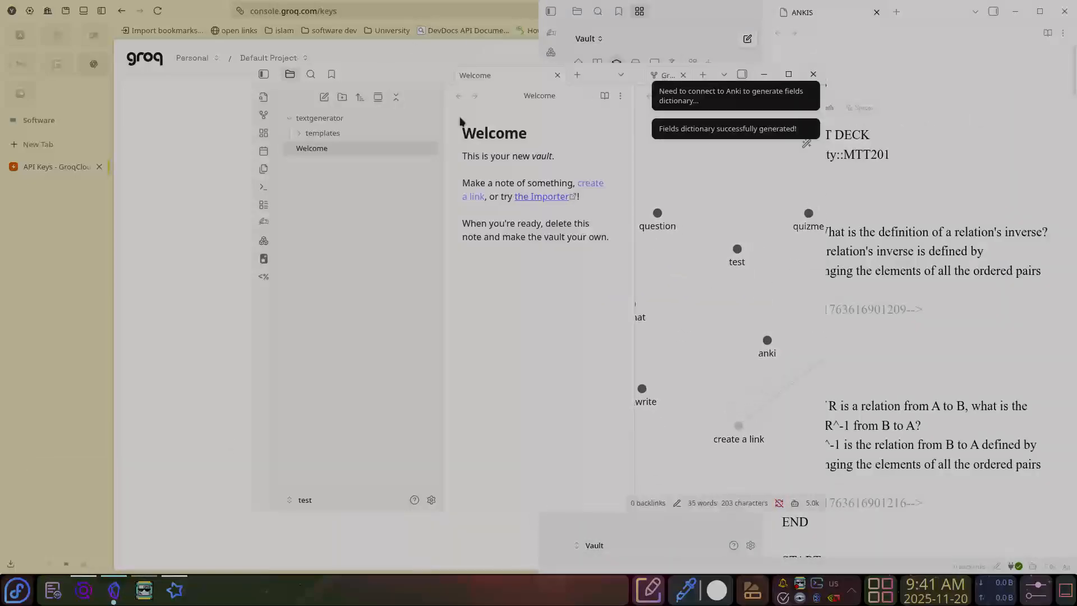
Expand the templates and "my templates" folders in the maximized test vault and create a new note
{"action": "left_click", "coordinate": [308, 138]}
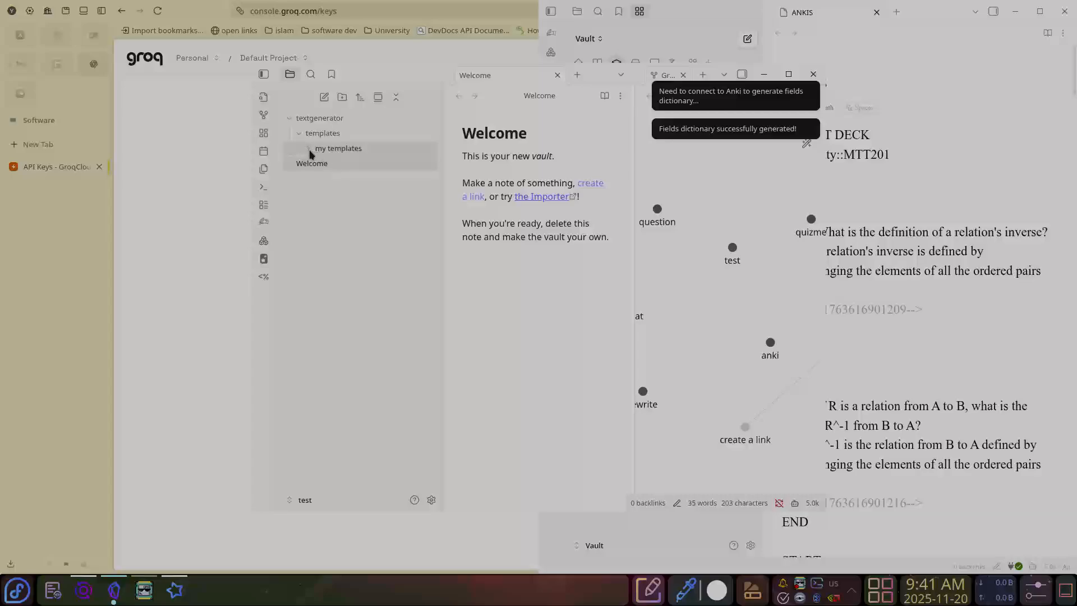
{"action": "left_click", "coordinate": [347, 149]}
{"action": "double_click", "coordinate": [621, 79]}
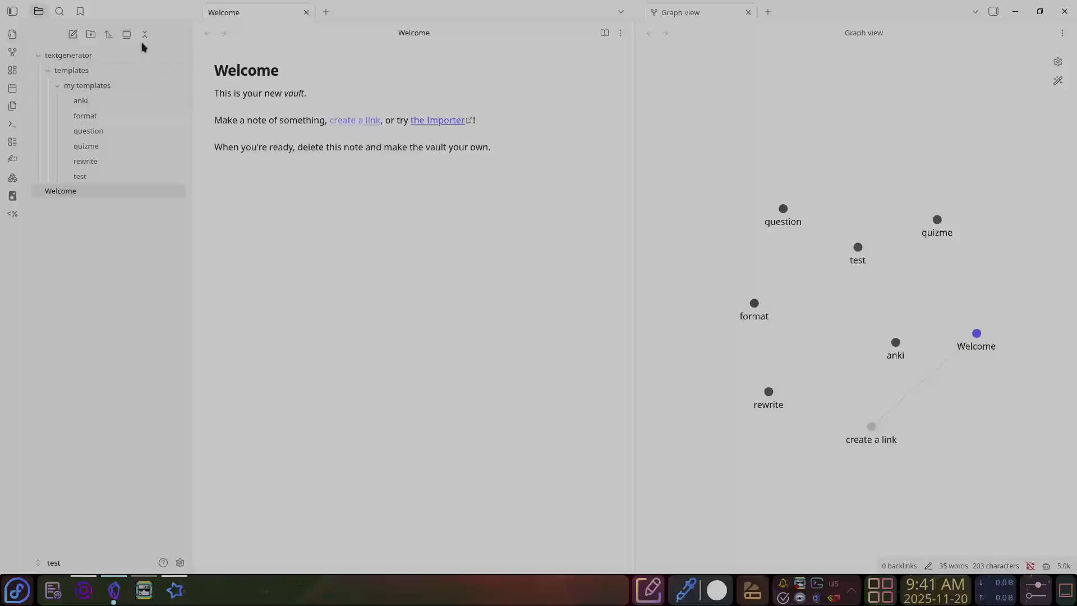
{"action": "left_click", "coordinate": [73, 34]}
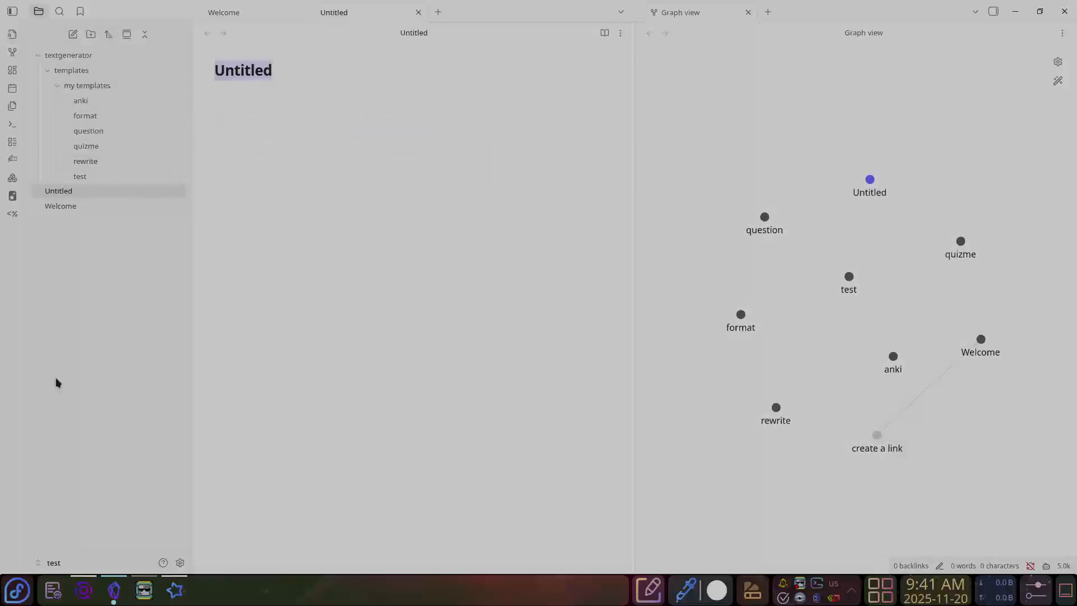
Find the template commands in the hotkey settings and assign Ctrl+J to "Text Generator: Templates: Generate & Insert"
{"action": "left_click", "coordinate": [180, 563]}
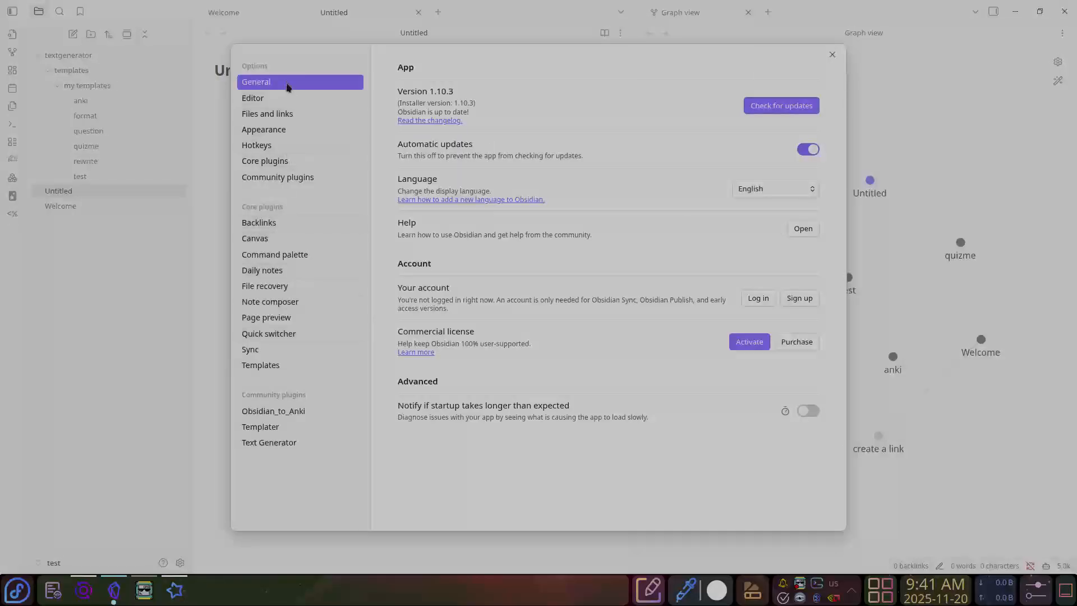
{"action": "left_click", "coordinate": [271, 148]}
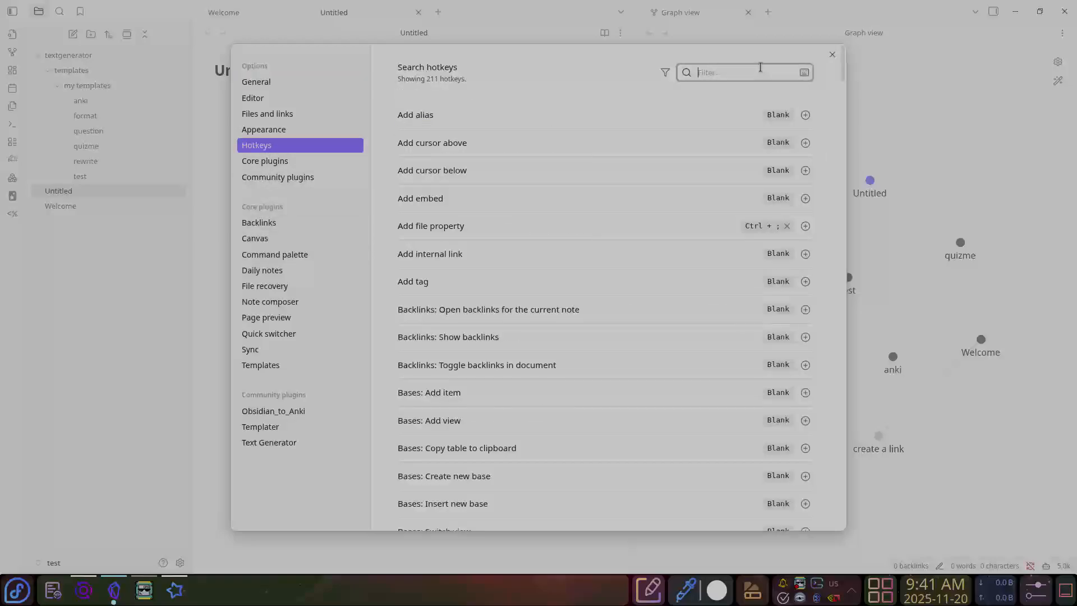
{"action": "type", "text": "template"}
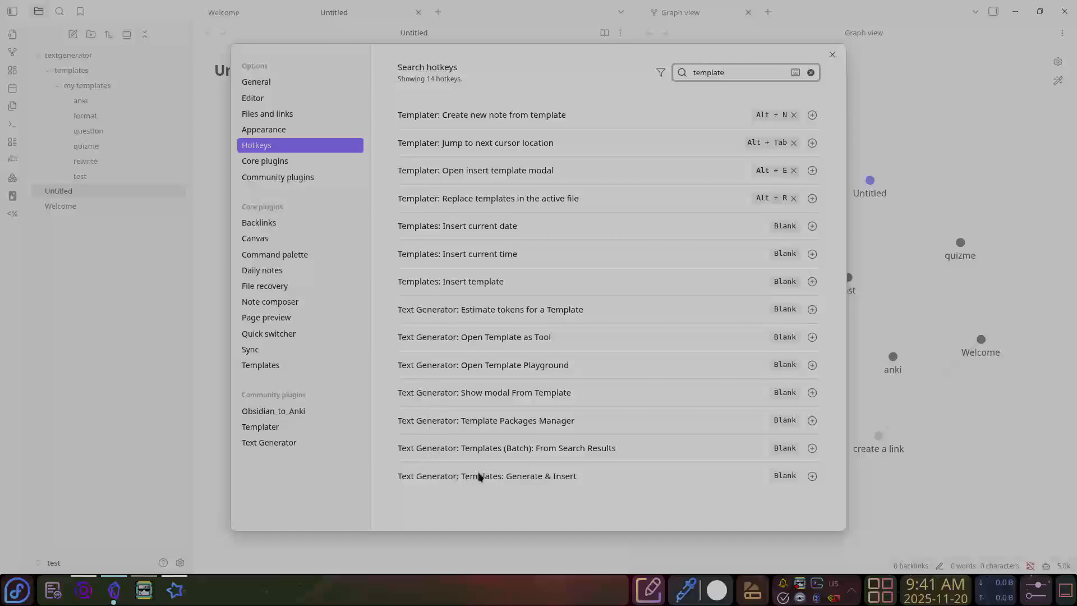
{"action": "left_click", "coordinate": [410, 472]}
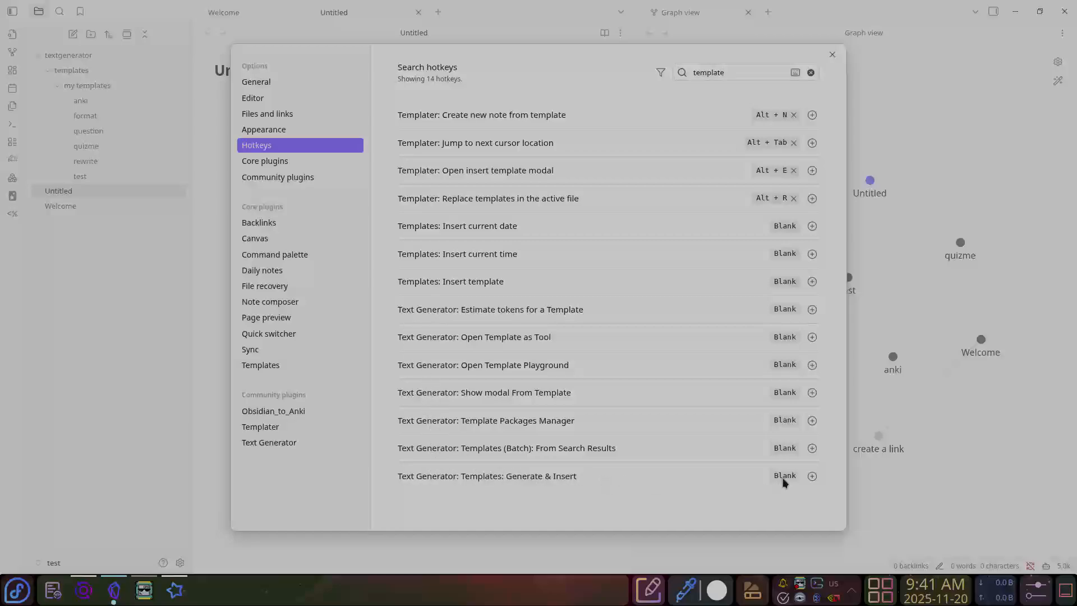
{"action": "left_click", "coordinate": [812, 476]}
{"action": "key", "text": "ctrl+j"}
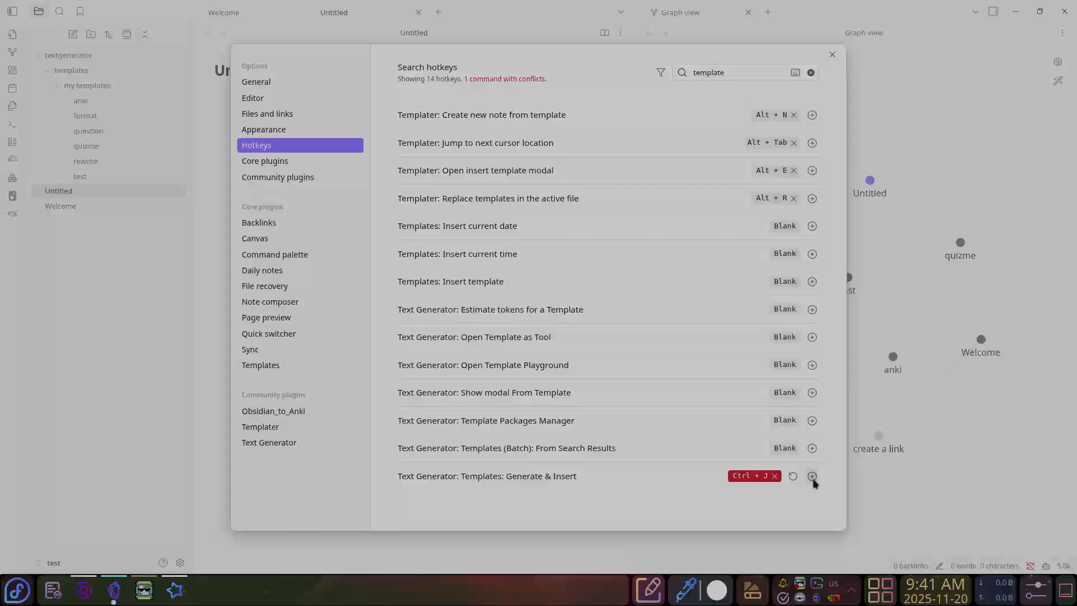
Filter the hotkeys by Ctrl+J, remove that hotkey from "Text Generator: Generate Text!", and close the settings
{"action": "left_click", "coordinate": [795, 75]}
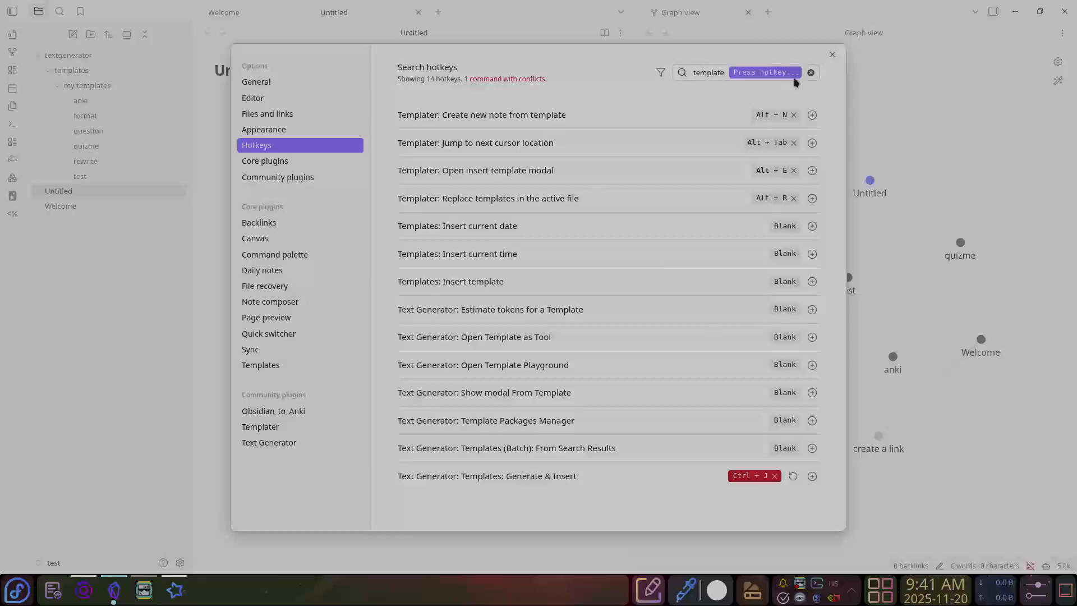
{"action": "key", "text": "ctrl+j"}
{"action": "double_click", "coordinate": [735, 77]}
{"action": "key", "text": "BackSpace"}
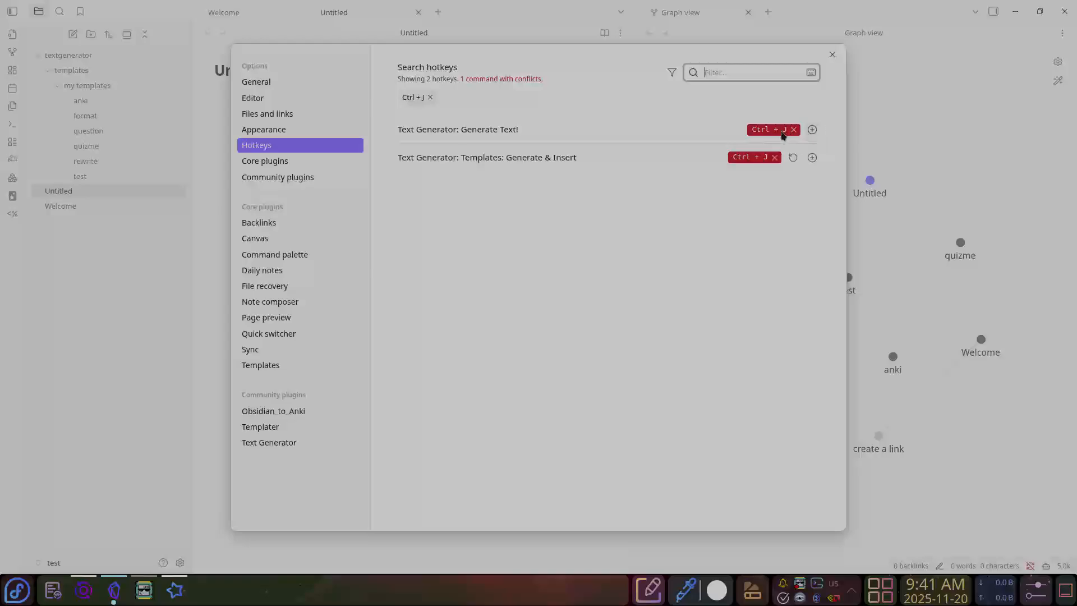
{"action": "left_click", "coordinate": [754, 122]}
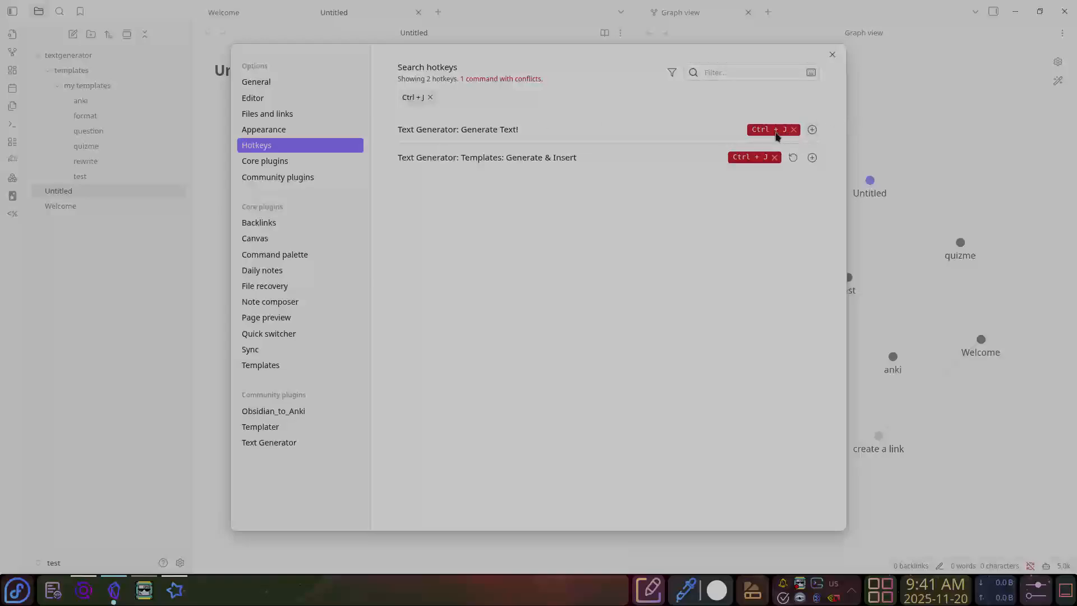
{"action": "left_click", "coordinate": [794, 130]}
{"action": "left_click", "coordinate": [832, 54]}
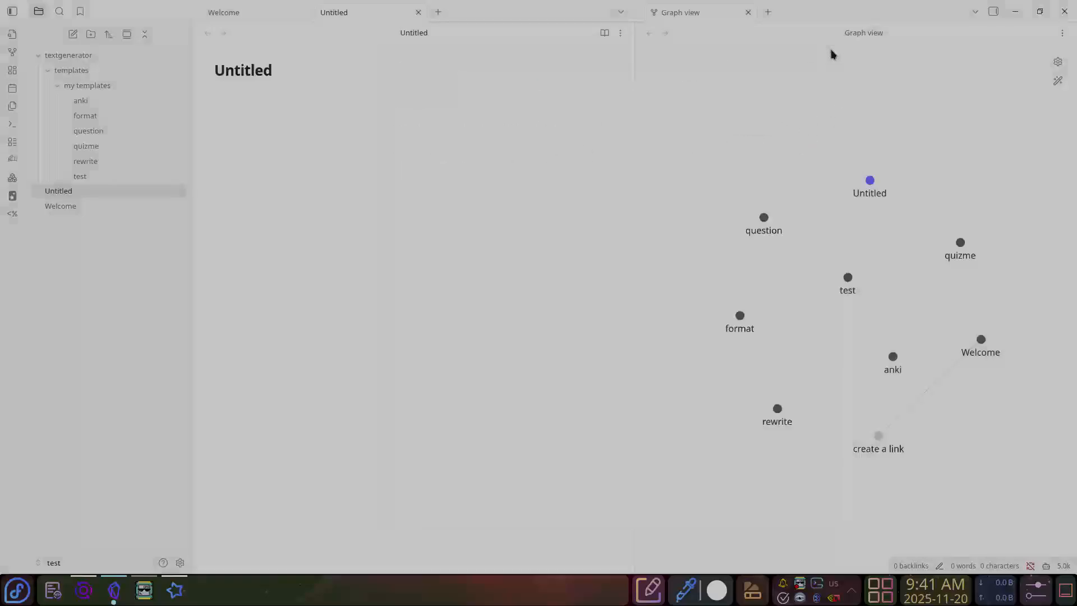
Switch to the Vault window and look over the Discrete math folder's Questions and Chapter 8 notes
{"action": "left_click", "coordinate": [394, 144]}
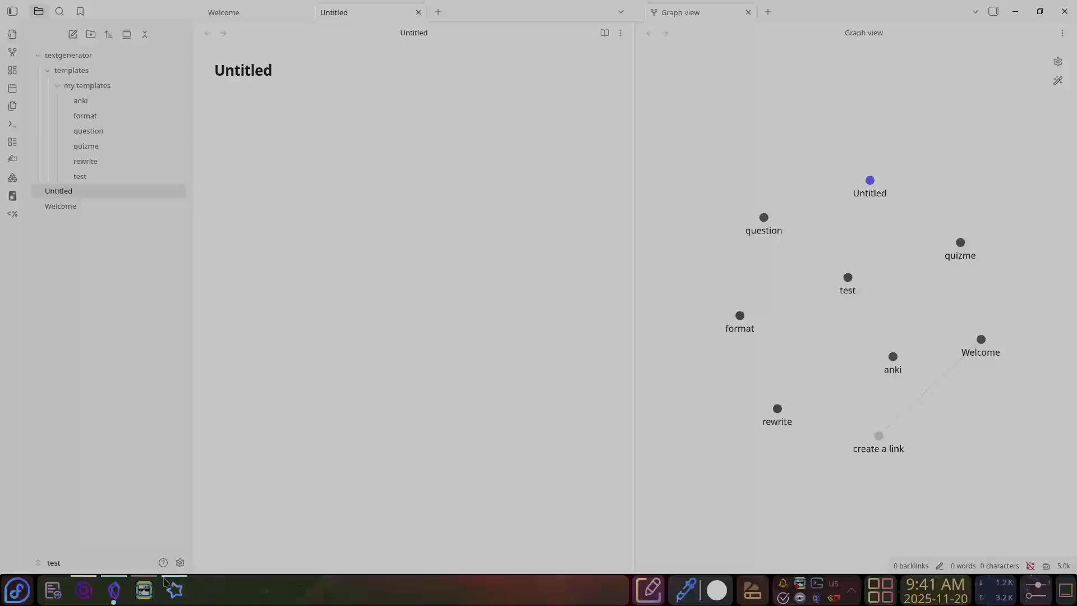
{"action": "mouse_move", "coordinate": [114, 589]}
{"action": "left_click", "coordinate": [84, 530]}
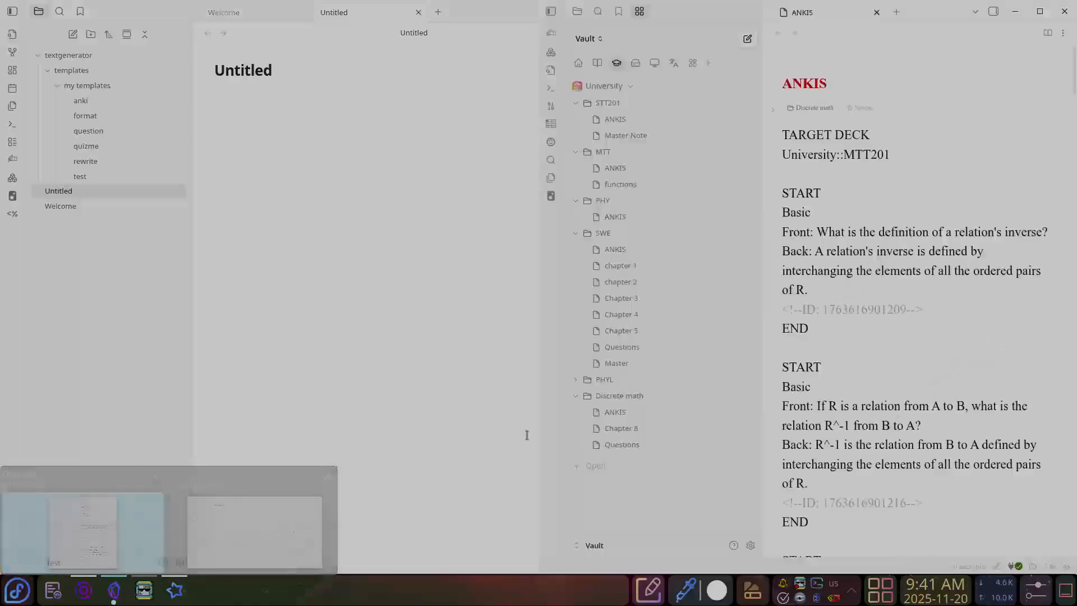
{"action": "left_click", "coordinate": [620, 445]}
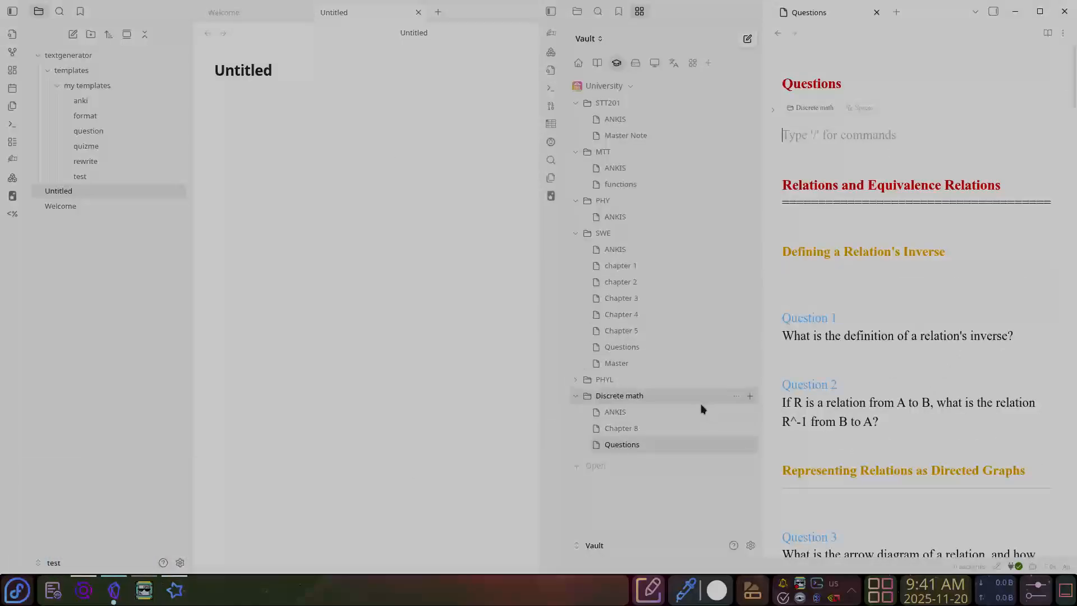
{"action": "left_click", "coordinate": [622, 428]}
{"action": "scroll", "coordinate": [885, 396], "scroll_direction": "down", "scroll_amount": 8}
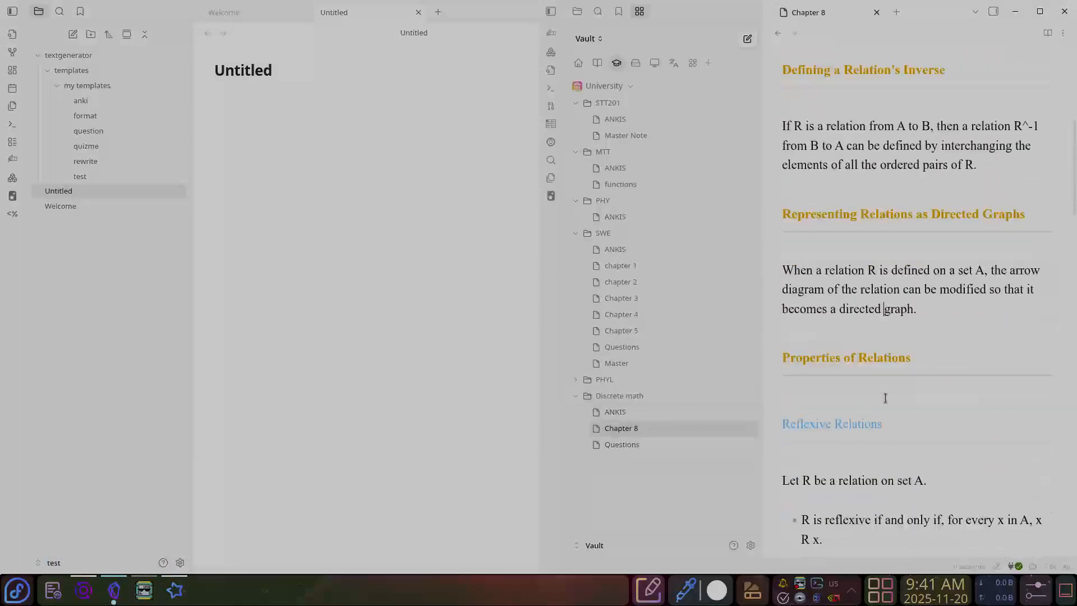
{"action": "left_click", "coordinate": [891, 326]}
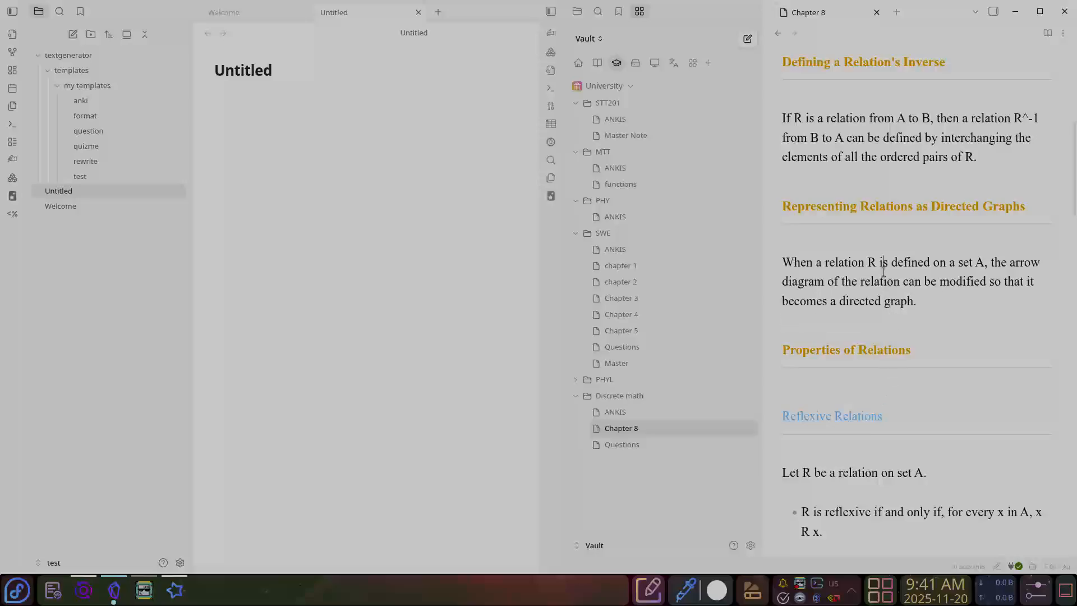
Paste the raw relations notes beginning "if R is a relation from A to B" from the clipboard history into the untitled note
{"action": "left_click", "coordinate": [372, 170]}
{"action": "key", "text": "super+v"}
{"action": "scroll", "coordinate": [409, 312], "scroll_direction": "down", "scroll_amount": 5}
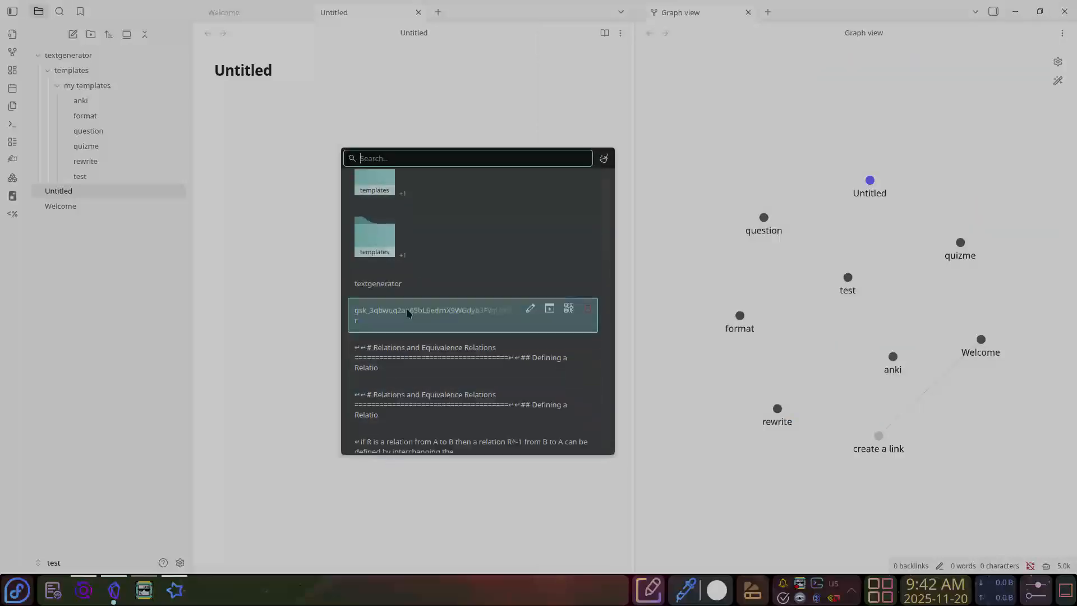
{"action": "scroll", "coordinate": [501, 247], "scroll_direction": "up", "scroll_amount": 1}
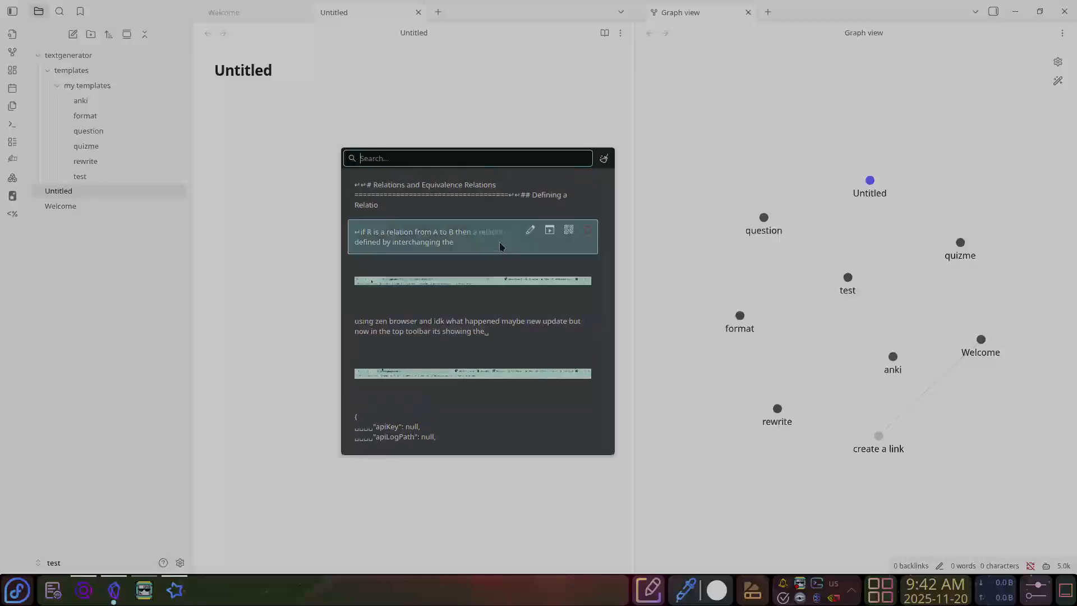
{"action": "scroll", "coordinate": [502, 245], "scroll_direction": "up", "scroll_amount": 1}
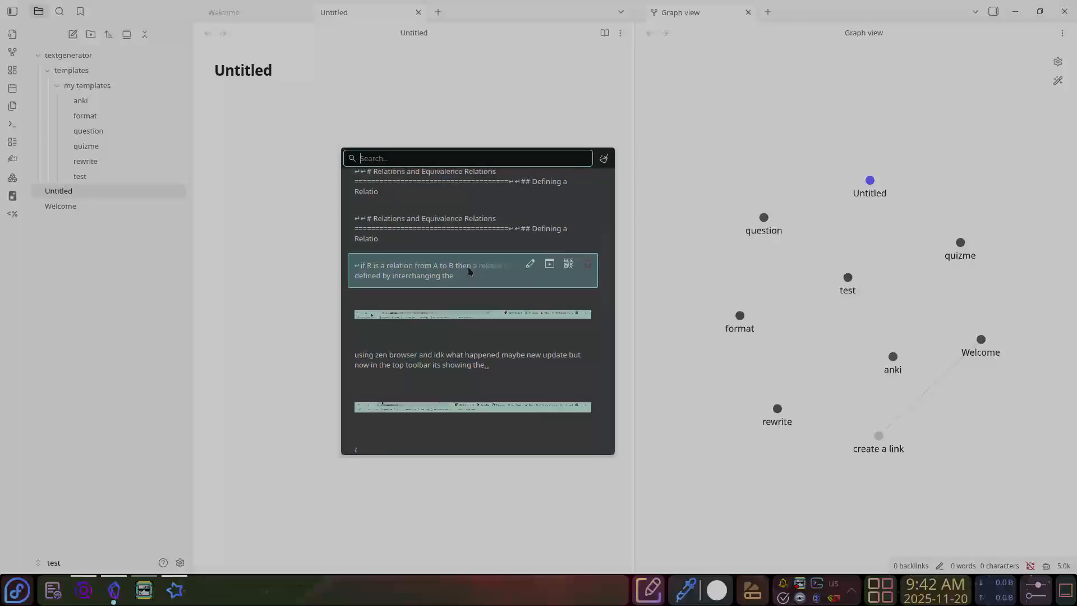
{"action": "left_click", "coordinate": [469, 272]}
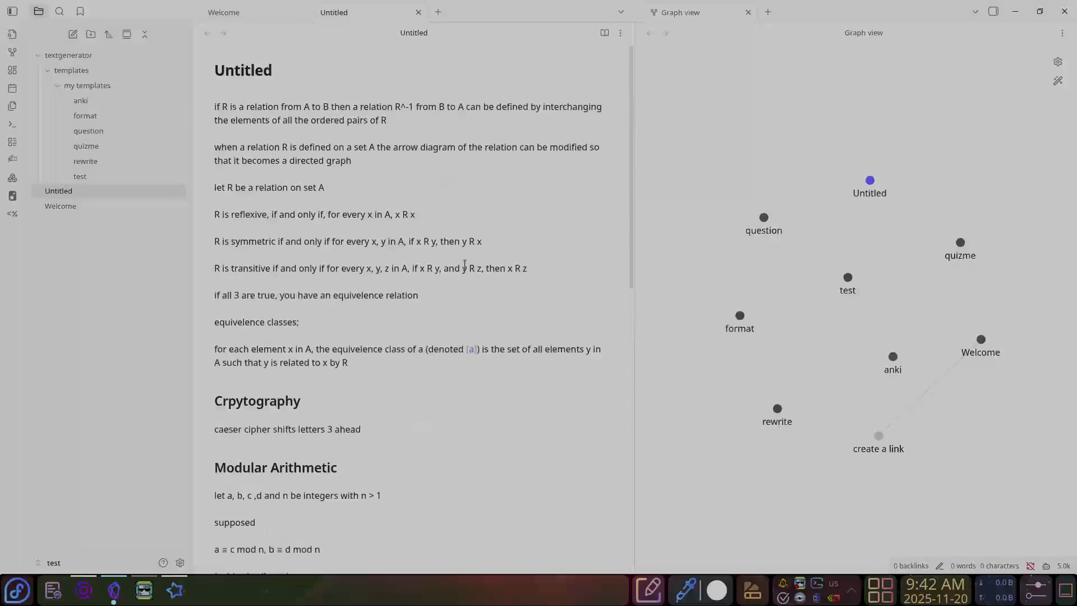
Delete the pasted text from the untitled note and check the latest entry in the clipboard history
{"action": "double_click", "coordinate": [246, 72]}
{"action": "left_click", "coordinate": [316, 188]}
{"action": "key", "text": "ctrl+a"}
{"action": "key", "text": "BackSpace"}
{"action": "key", "text": "super+v"}
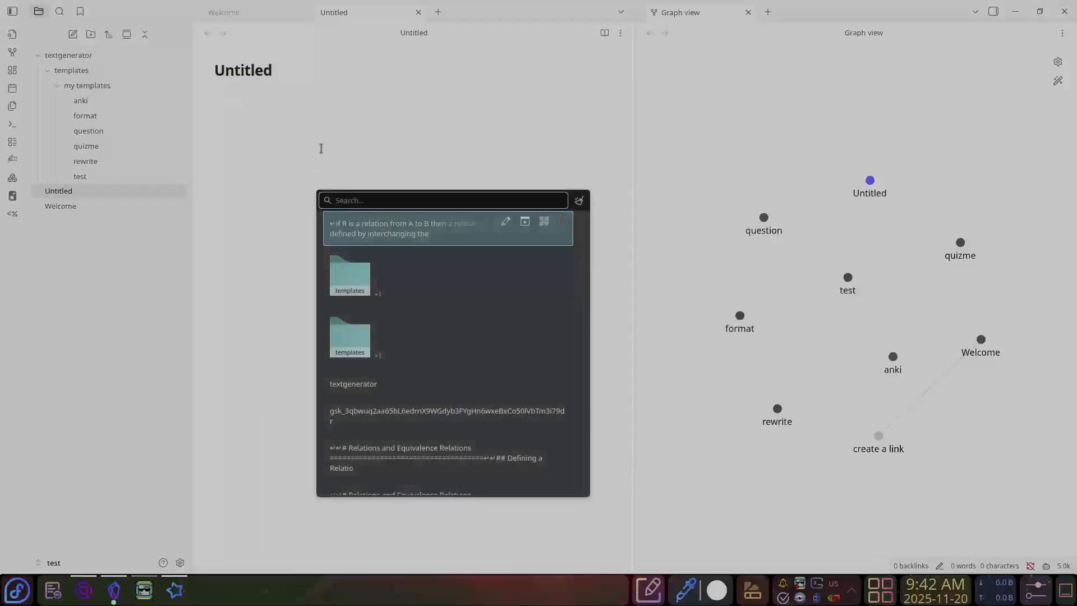
{"action": "left_click", "coordinate": [314, 132]}
Generate and insert the Rewrite template in the empty untitled note, and close the graph view
{"action": "key", "text": "ctrl+q"}
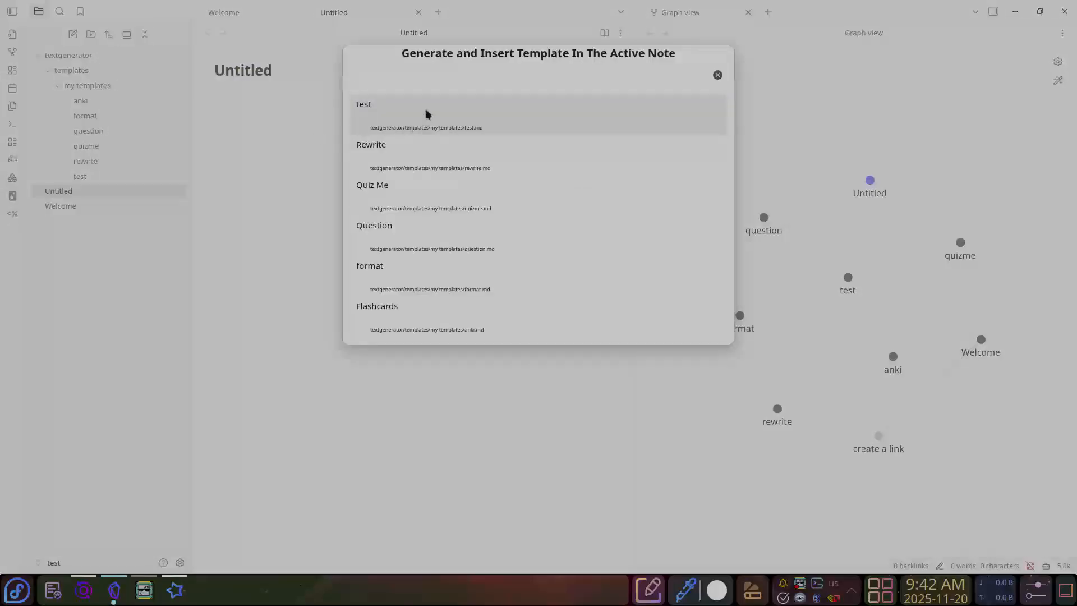
{"action": "left_click", "coordinate": [414, 159]}
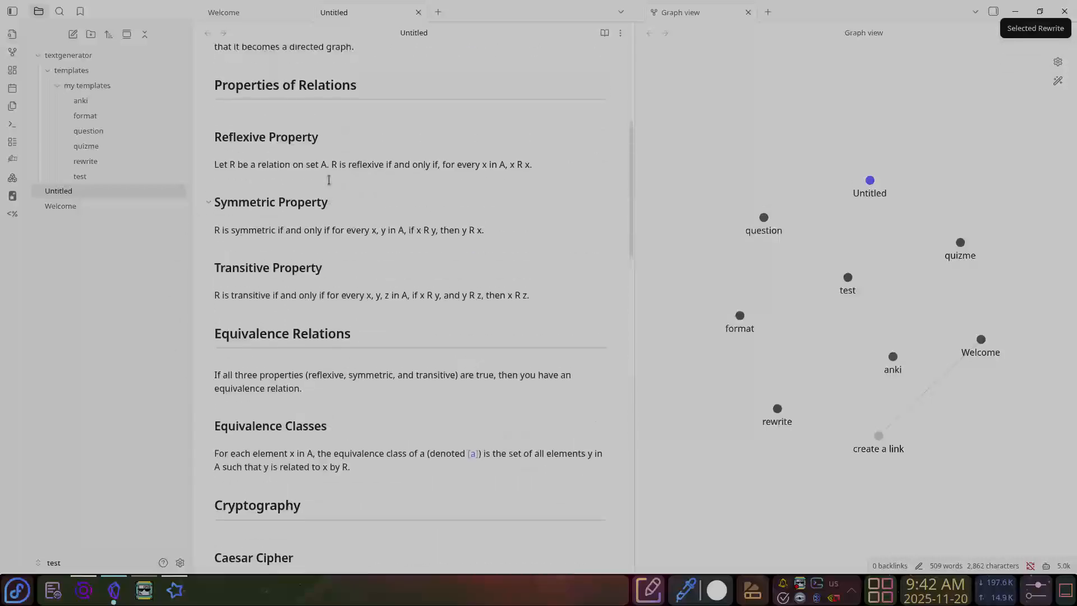
{"action": "scroll", "coordinate": [329, 179], "scroll_direction": "up", "scroll_amount": 5}
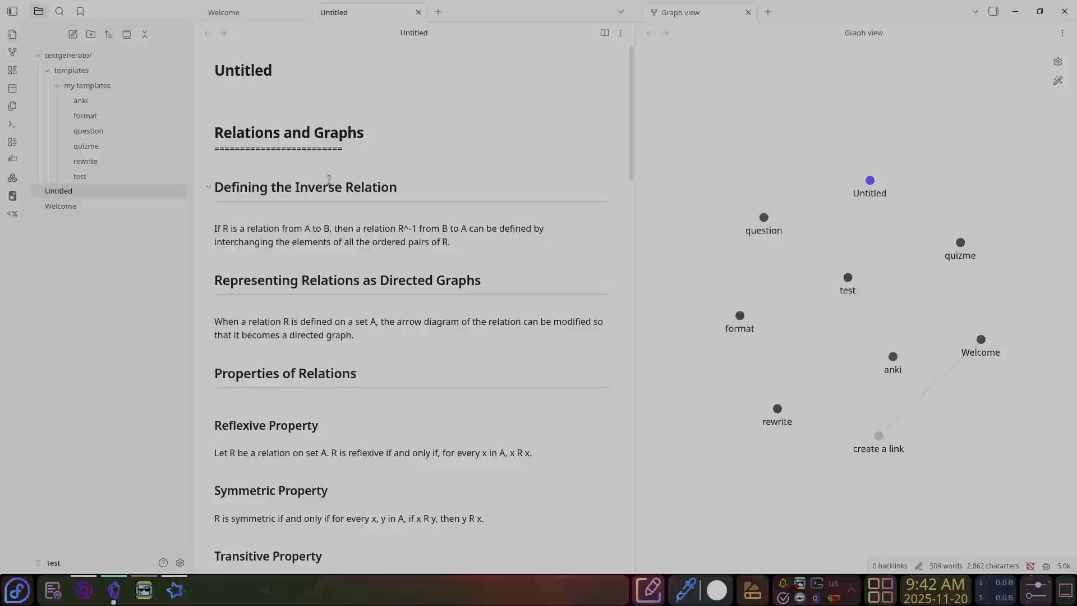
{"action": "left_click", "coordinate": [748, 12]}
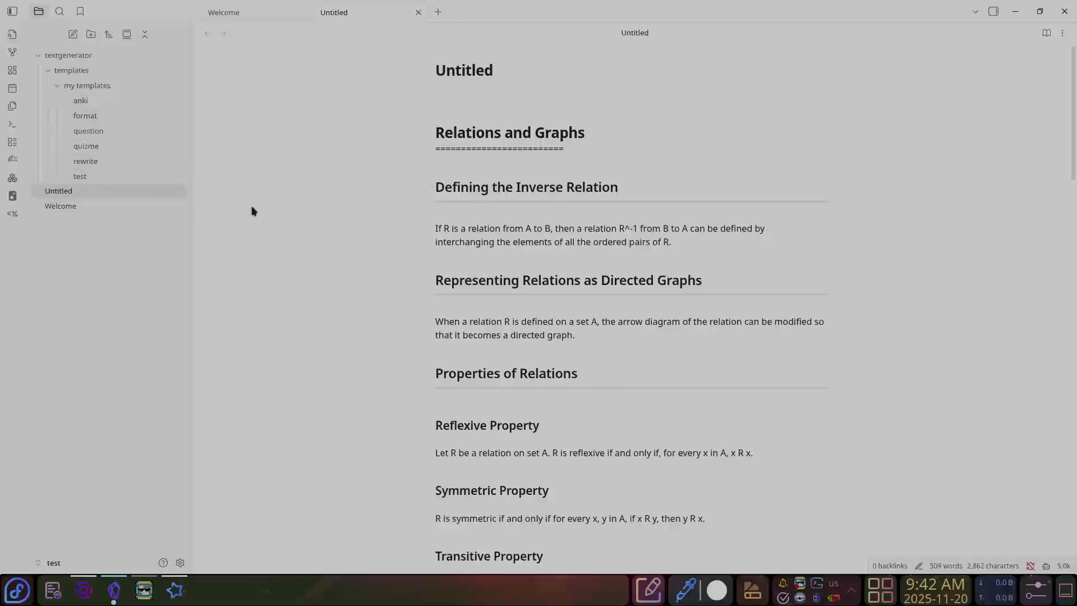
Switch to Anki, open its list of add-ons and select AnkiConnect
{"action": "left_click", "coordinate": [174, 590]}
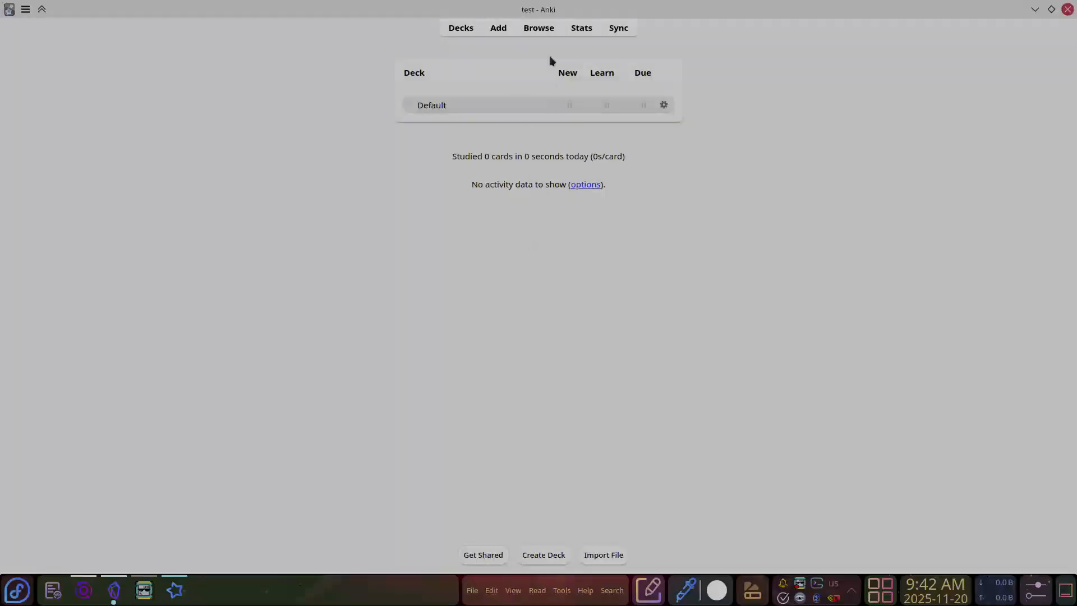
{"action": "left_click", "coordinate": [561, 590]}
{"action": "left_click", "coordinate": [561, 590]}
{"action": "left_click", "coordinate": [562, 591]}
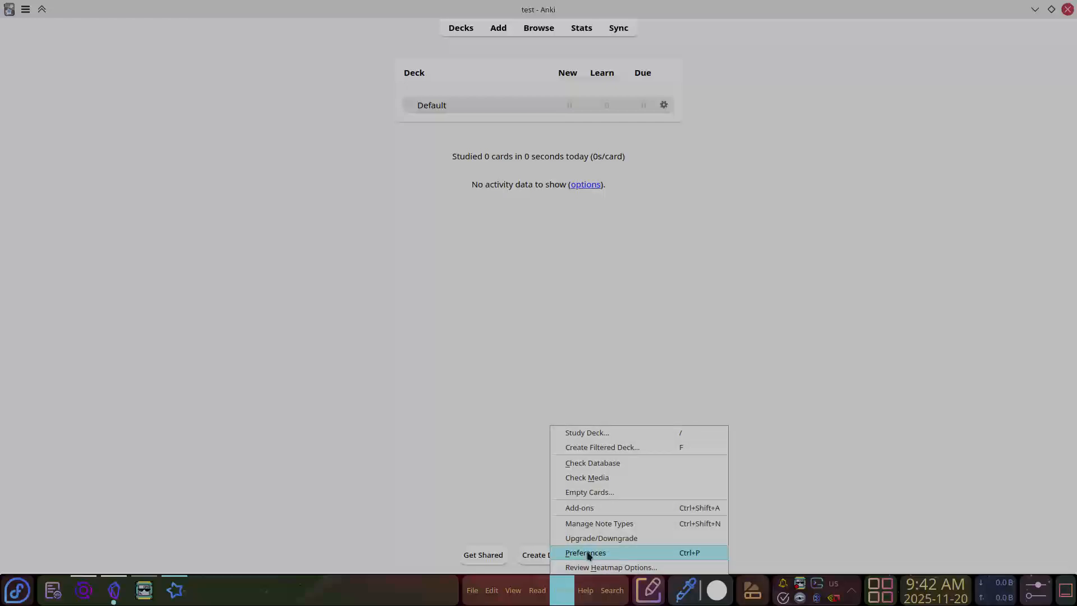
{"action": "left_click", "coordinate": [584, 508]}
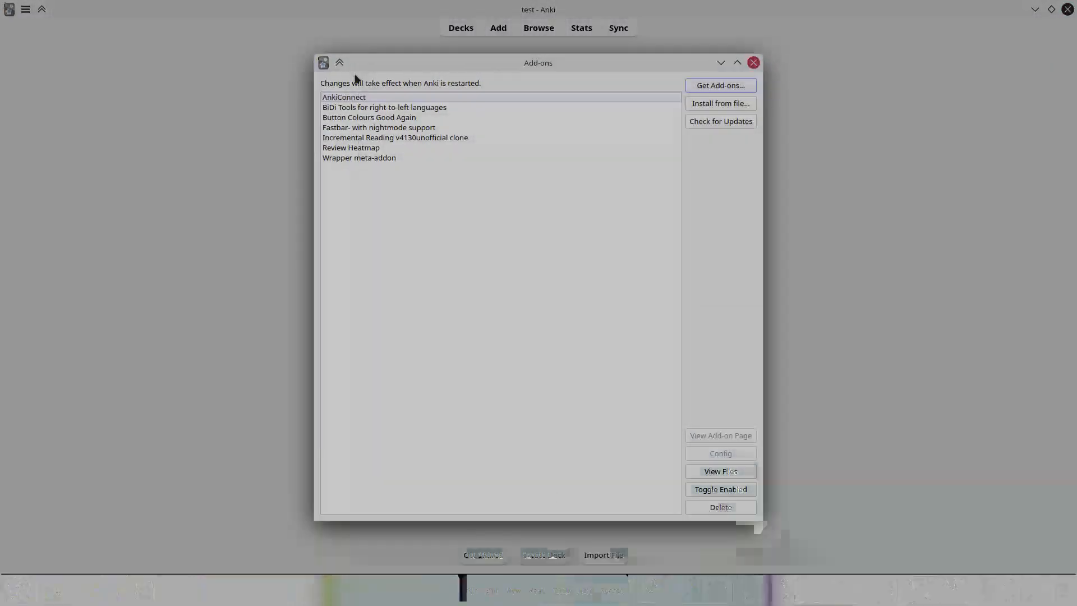
{"action": "left_click_drag", "start_coordinate": [355, 78], "coordinate": [600, 162]}
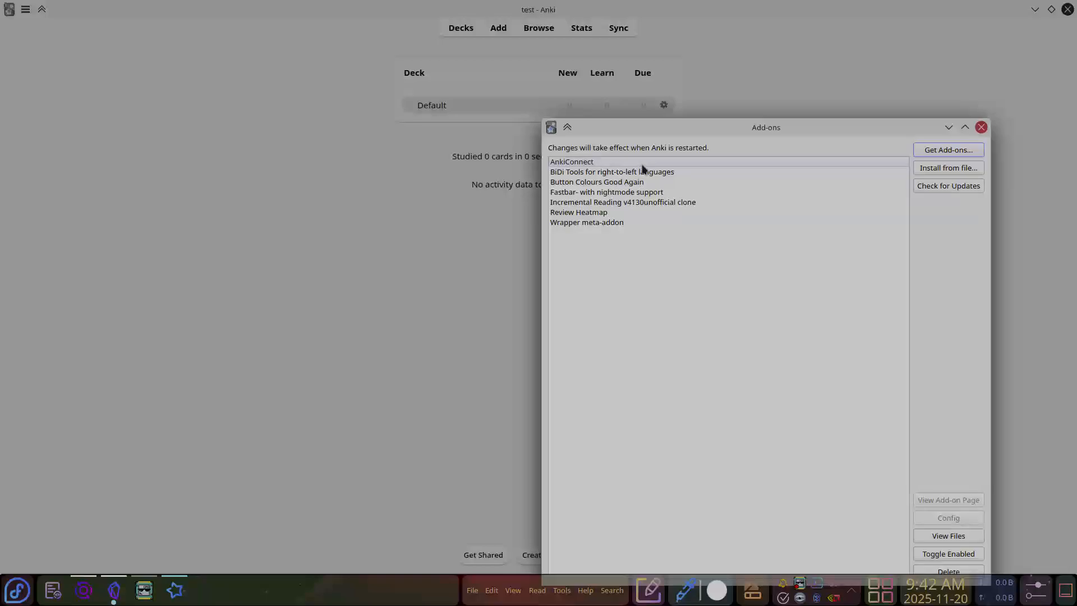
{"action": "left_click", "coordinate": [606, 162]}
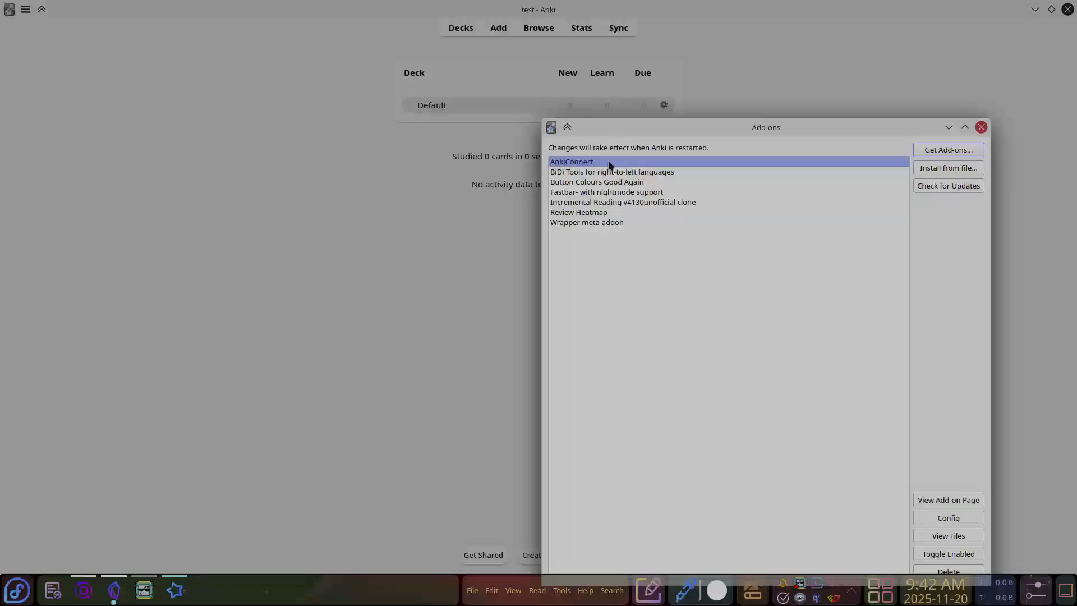
Open AnkiConnect's configuration and inspect the "app://obsidian.md" entry in webCorsOriginList
{"action": "double_click", "coordinate": [610, 164]}
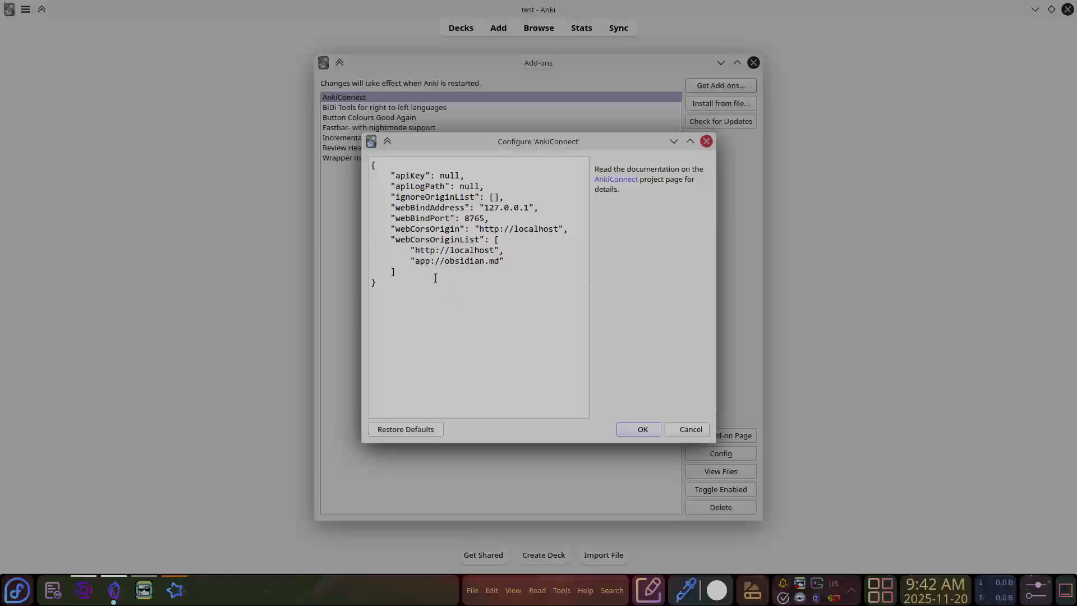
{"action": "key", "text": "ctrl+a"}
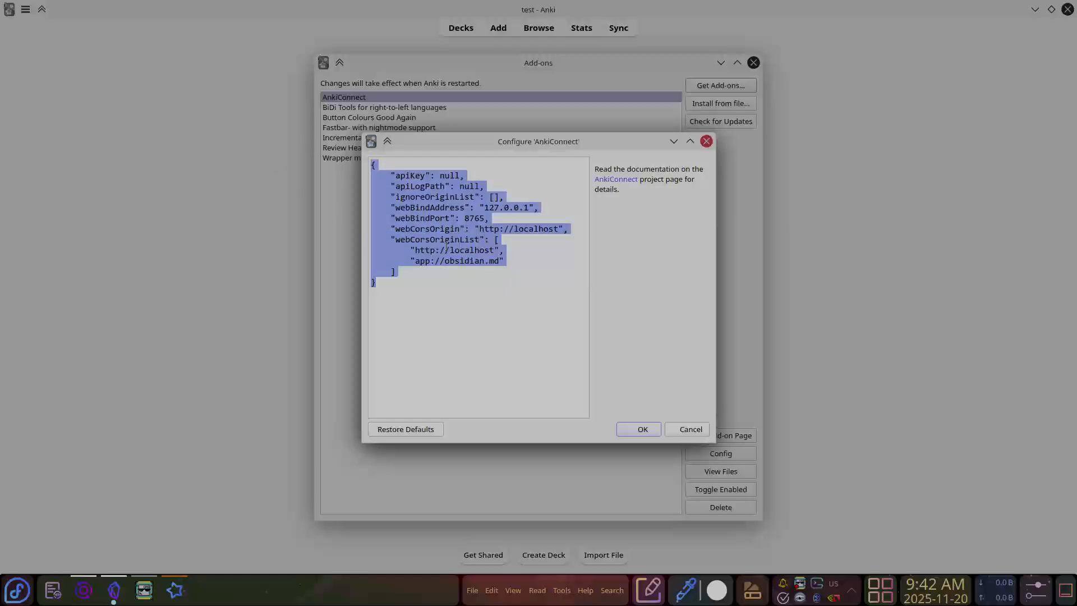
{"action": "triple_click", "coordinate": [476, 260]}
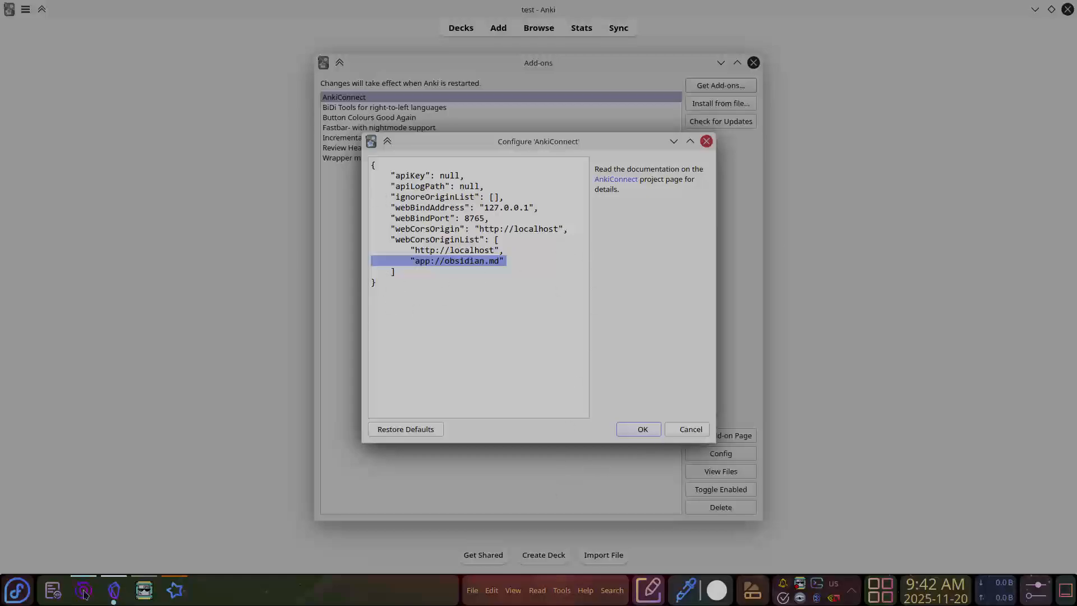
Open the "anki connect" text file from the Desktop's "text generator" folder and select its entire contents
{"action": "left_click", "coordinate": [17, 590]}
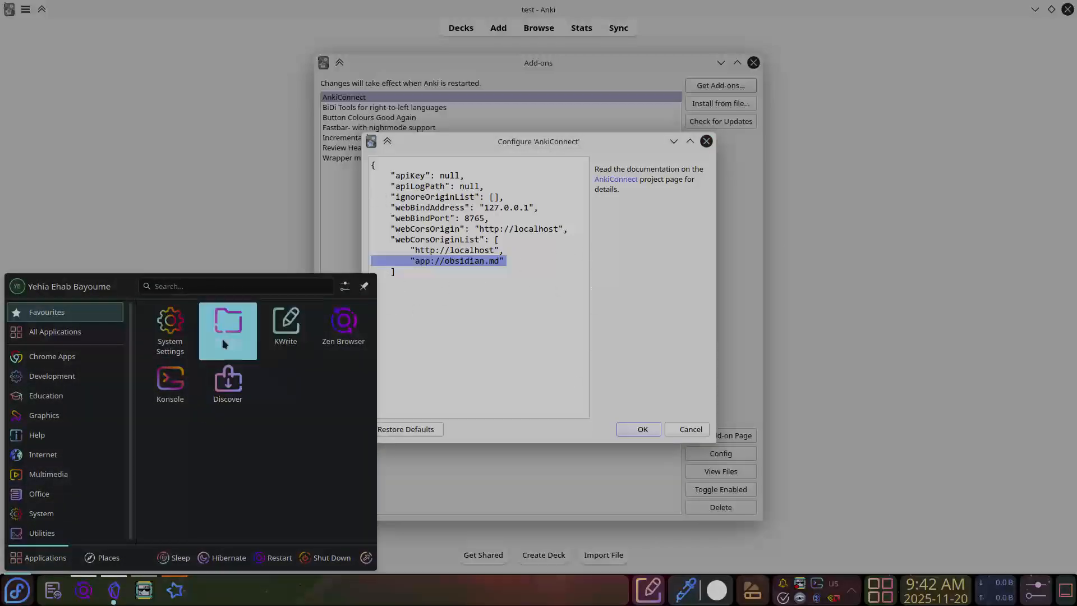
{"action": "left_click", "coordinate": [271, 334]}
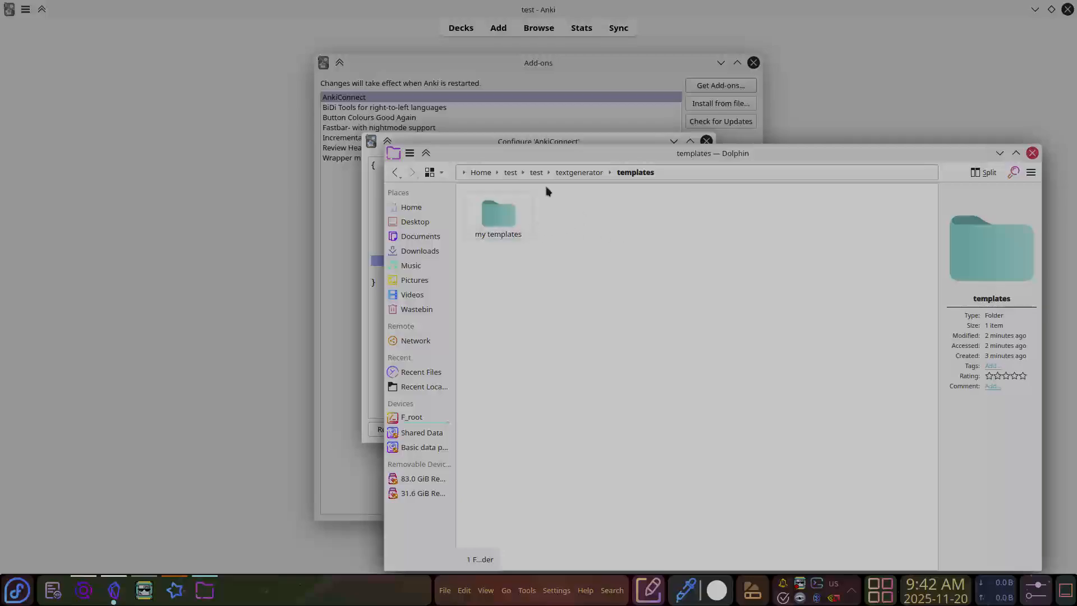
{"action": "key", "text": "alt+Left"}
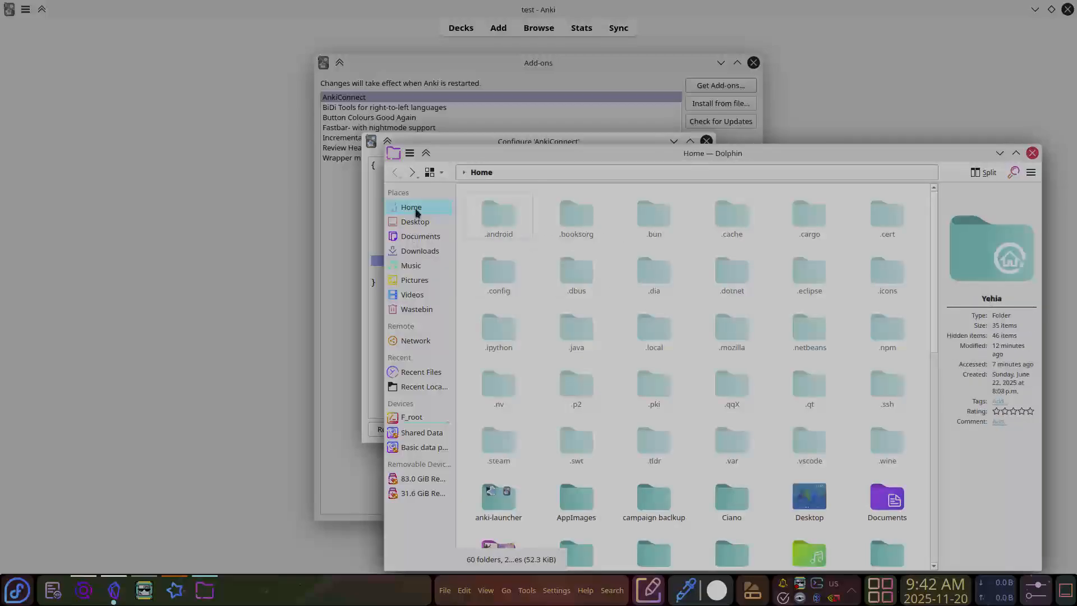
{"action": "left_click", "coordinate": [416, 222]}
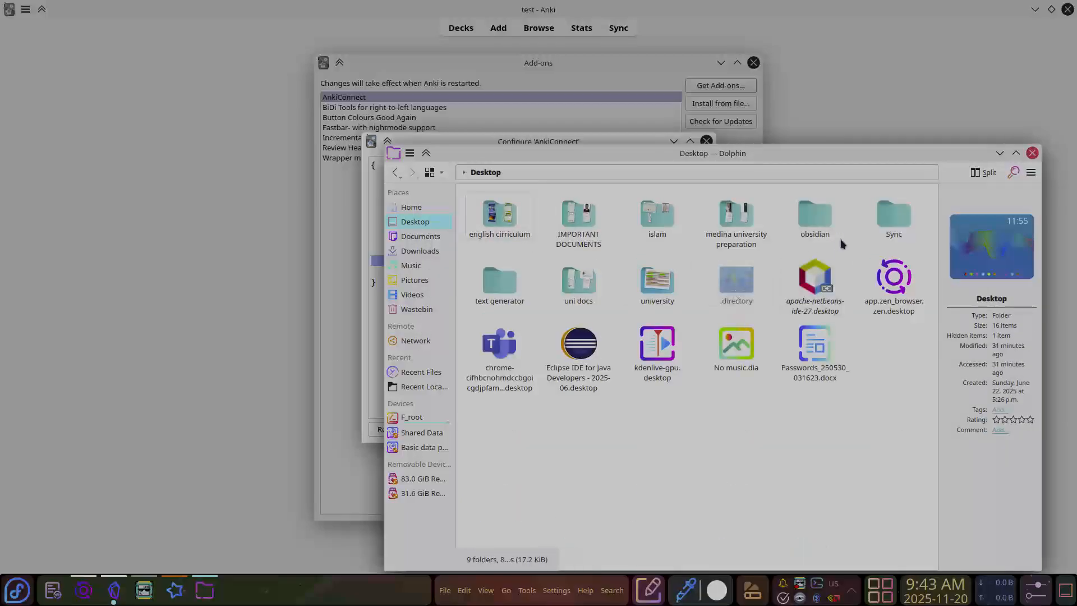
{"action": "left_click", "coordinate": [500, 281]}
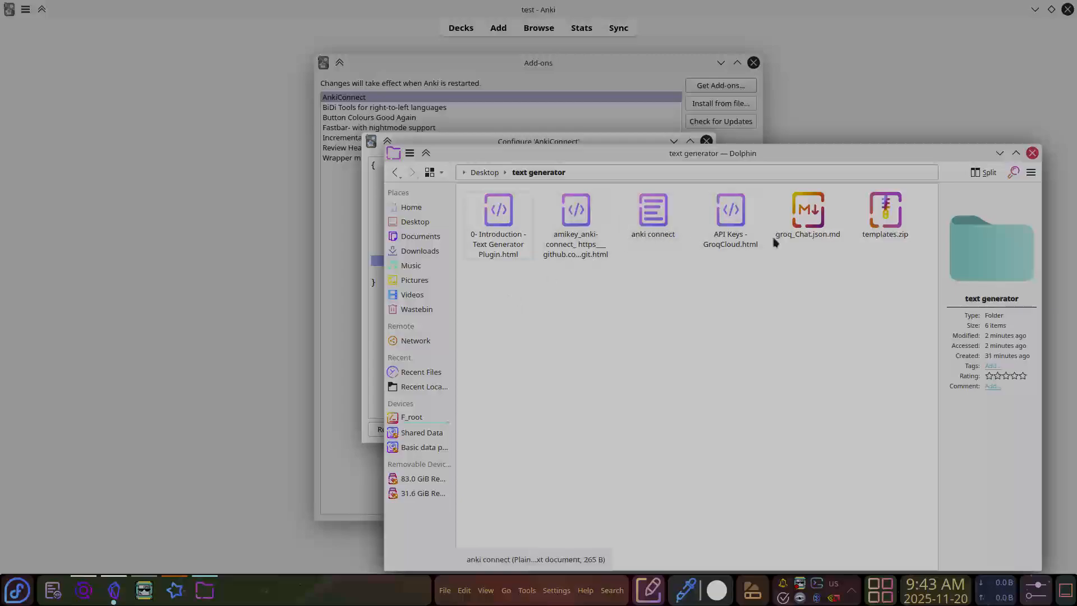
{"action": "left_click", "coordinate": [653, 213]}
{"action": "key", "text": "ctrl+a"}
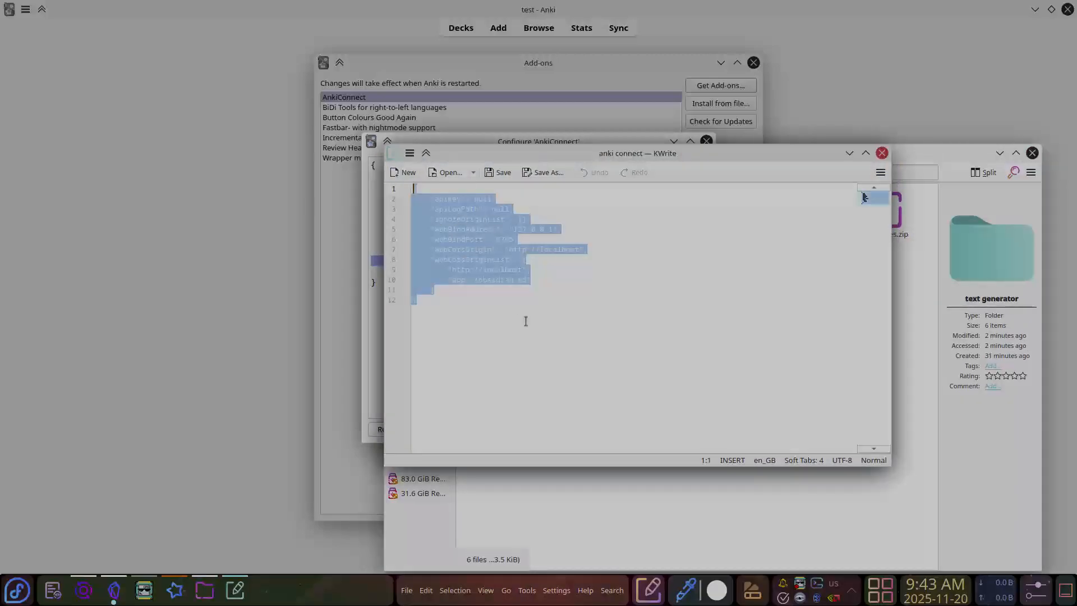
Return to AnkiConnect's configuration, select all of its text, and close the configuration and the add-ons list
{"action": "left_click", "coordinate": [882, 153]}
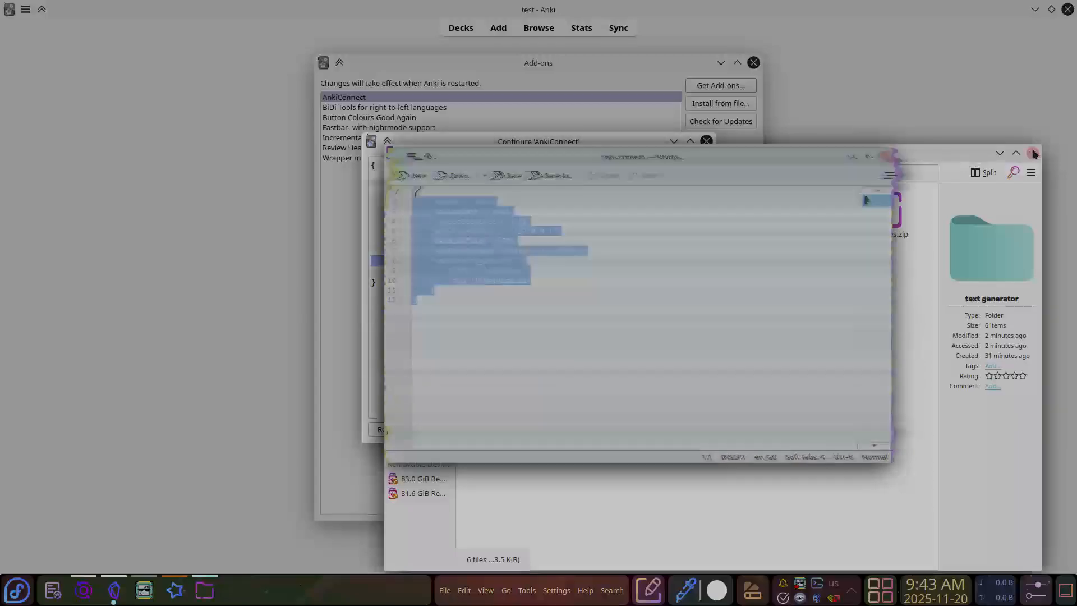
{"action": "left_click", "coordinate": [1033, 153]}
{"action": "key", "text": "ctrl+a"}
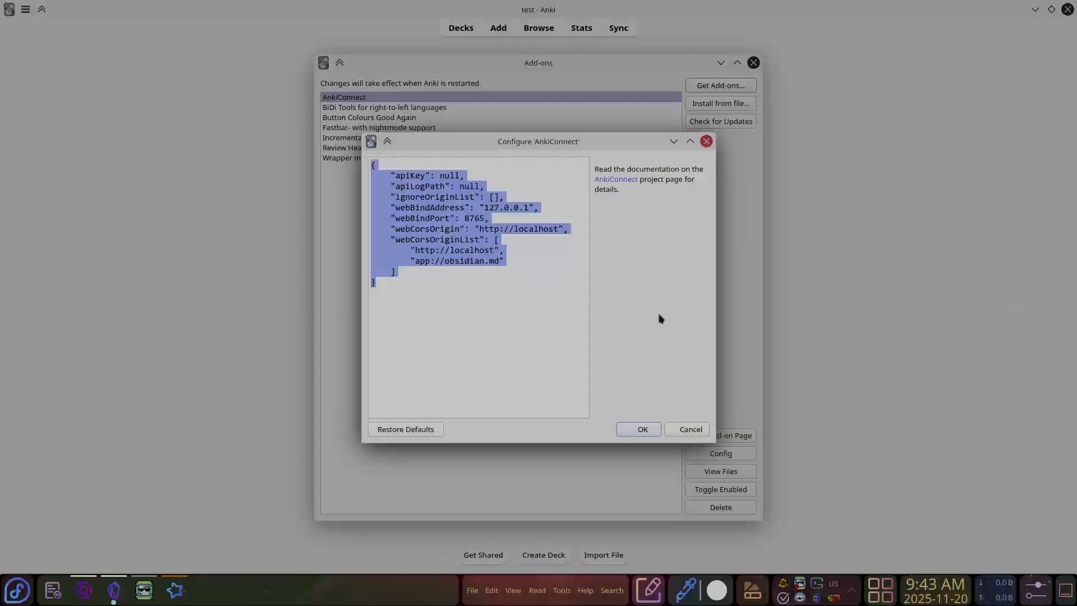
{"action": "left_click", "coordinate": [706, 140]}
{"action": "left_click", "coordinate": [753, 63]}
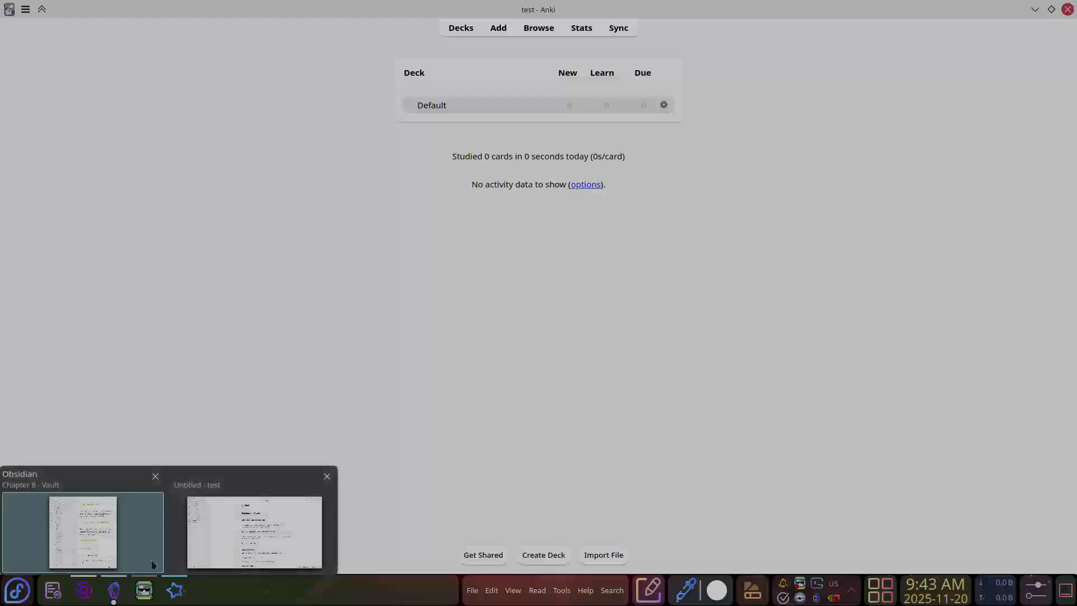
Switch to Obsidian's test vault and copy all the text of the Untitled note
{"action": "mouse_move", "coordinate": [114, 590]}
{"action": "left_click", "coordinate": [252, 522]}
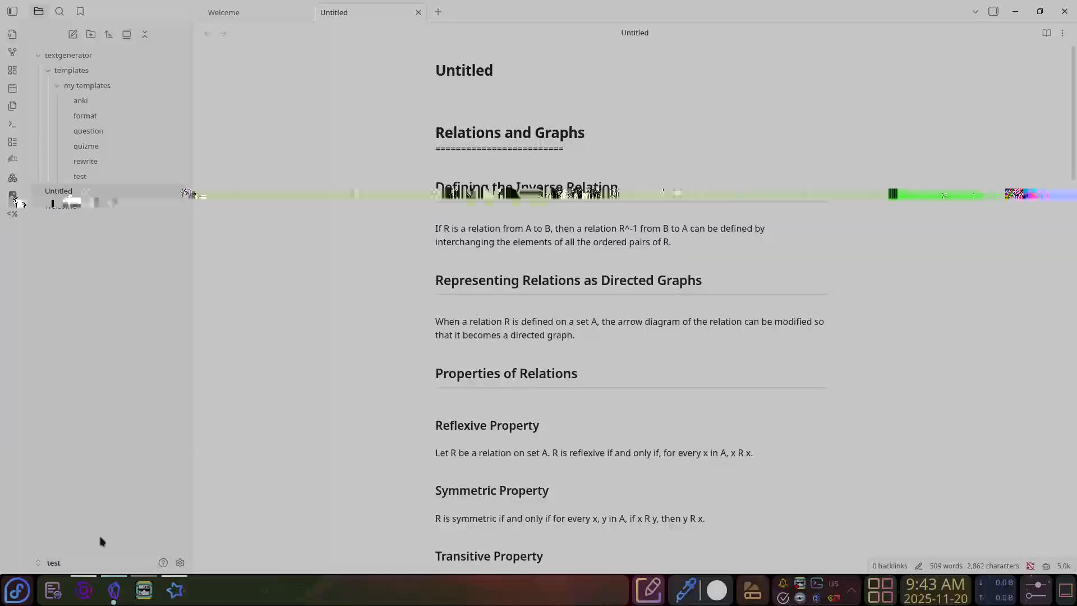
{"action": "left_click_drag", "start_coordinate": [144, 591], "coordinate": [116, 592]}
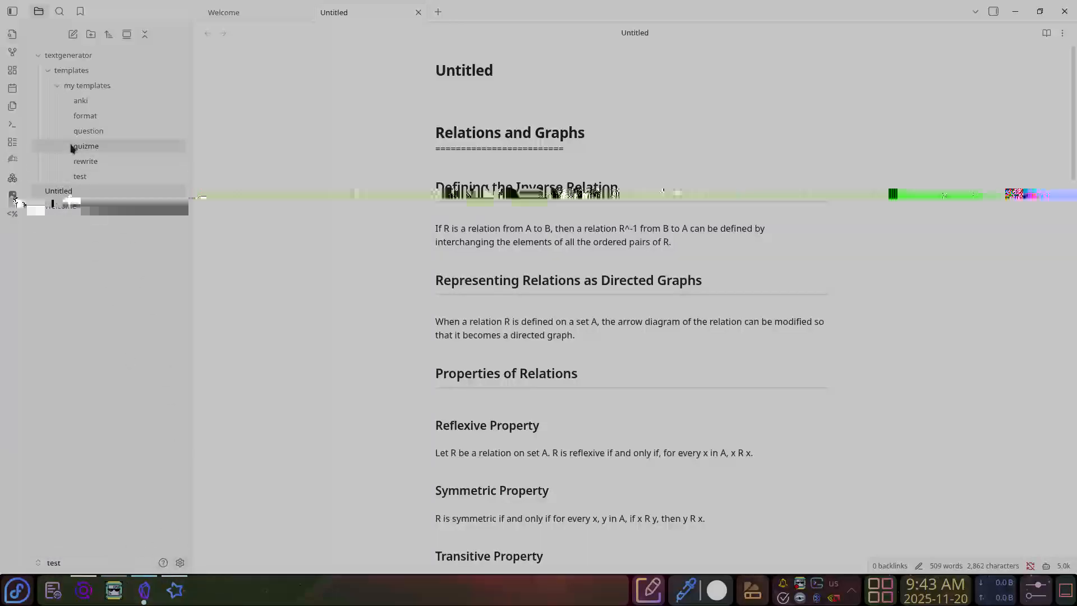
{"action": "left_click", "coordinate": [132, 206]}
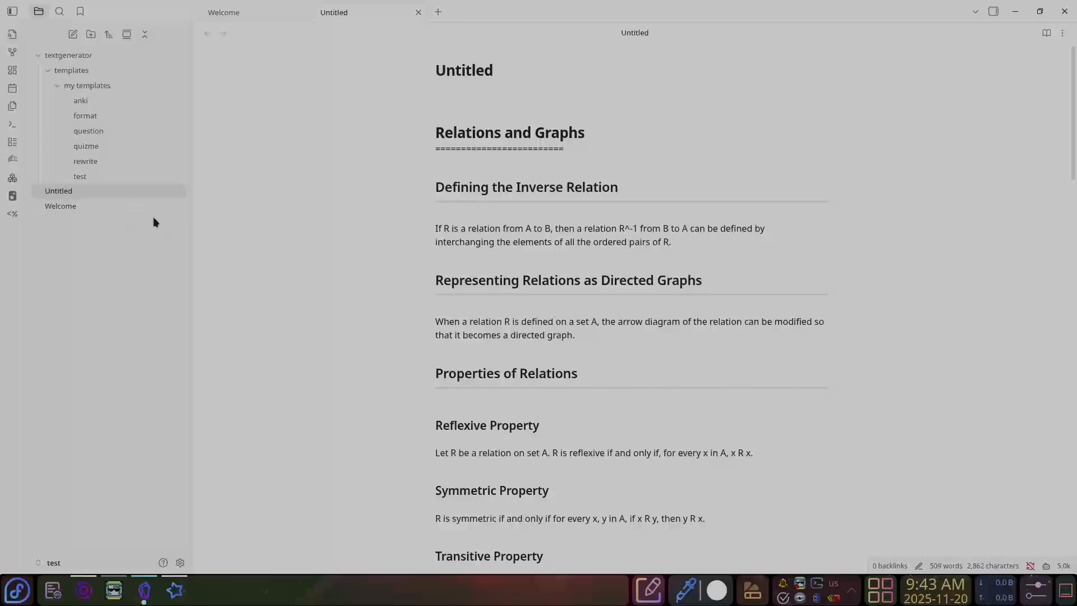
{"action": "left_click", "coordinate": [59, 190]}
{"action": "key", "text": "ctrl+a"}
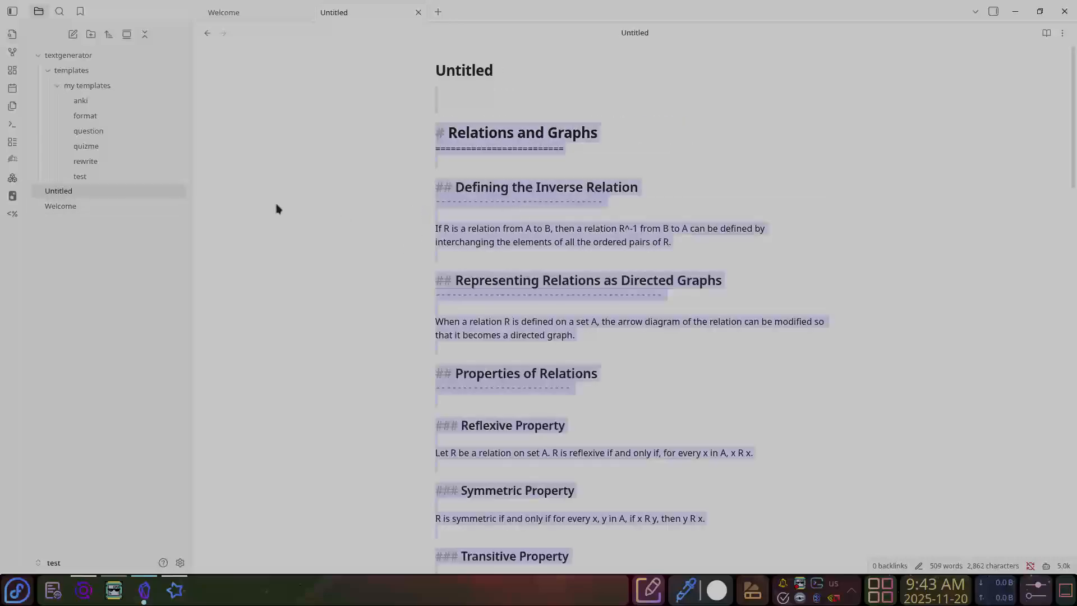
Create a new note and generate and insert the Flashcards template in its empty body
{"action": "left_click", "coordinate": [73, 34]}
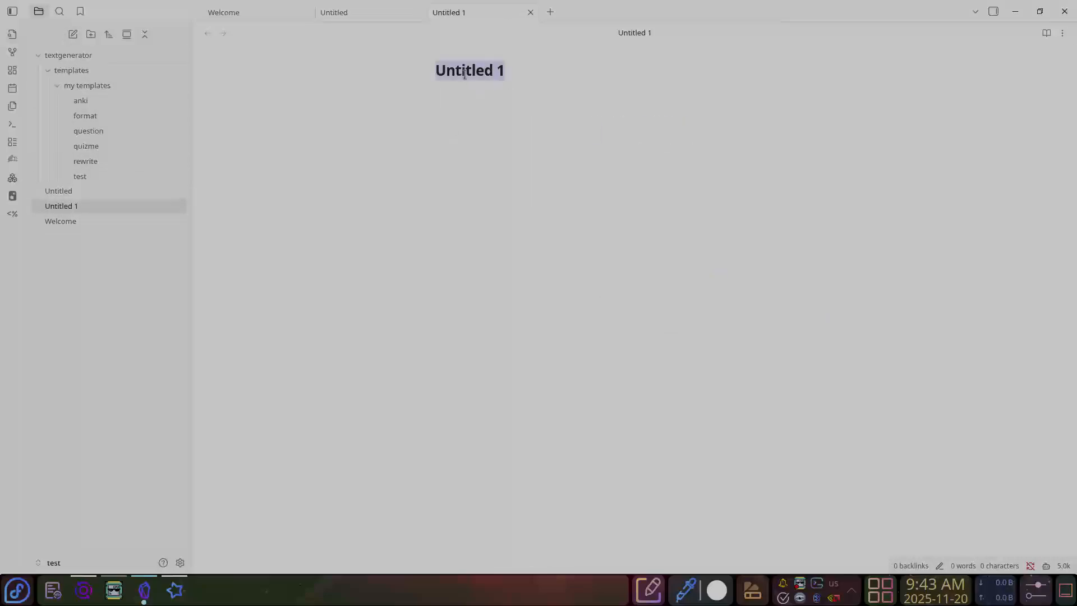
{"action": "left_click", "coordinate": [457, 132]}
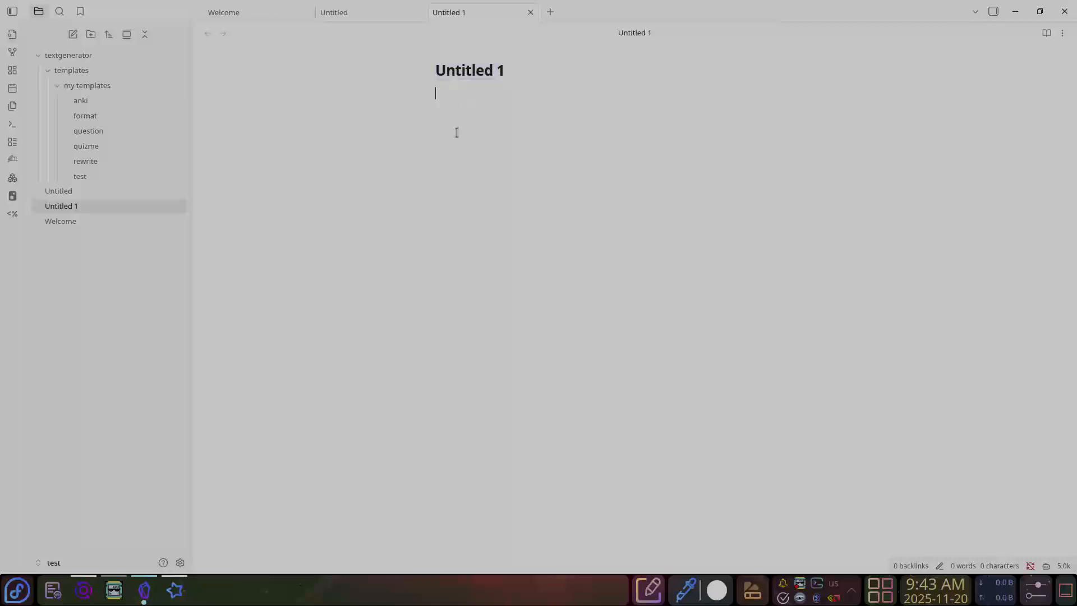
{"action": "key", "text": "ctrl+q"}
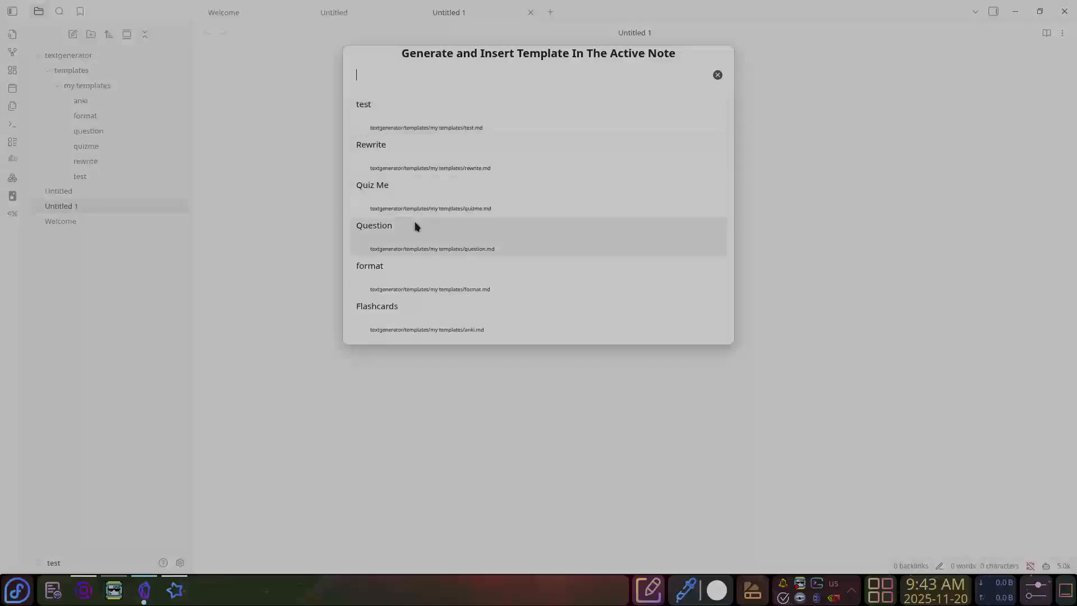
{"action": "left_click", "coordinate": [410, 324]}
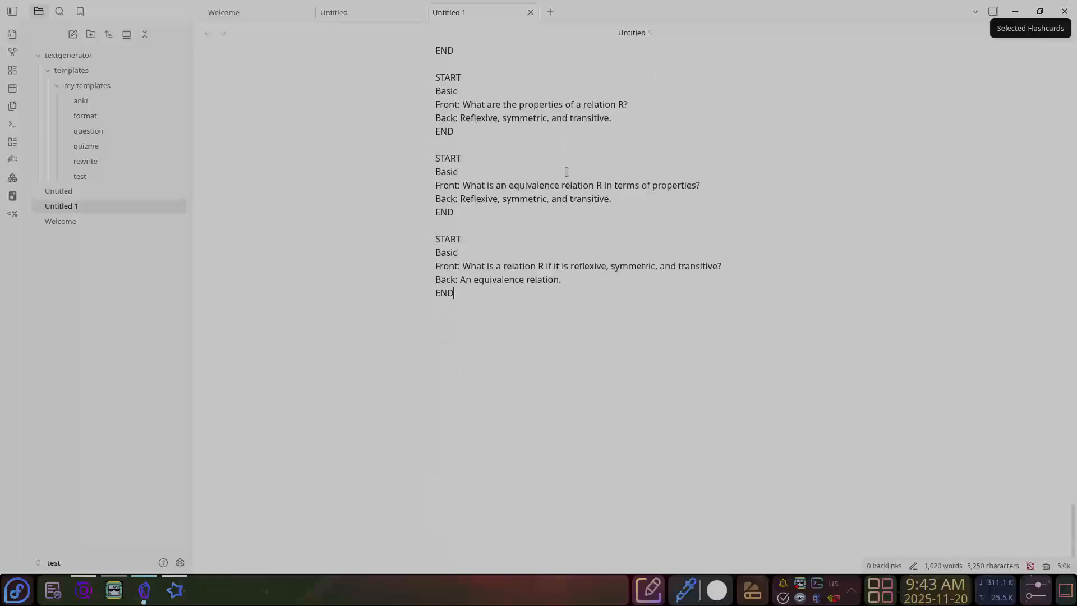
Add "TARGET DECK" and "test::test" as two lines above the flashcards, and send the cards to Anki
{"action": "scroll", "coordinate": [567, 173], "scroll_direction": "up", "scroll_amount": 18}
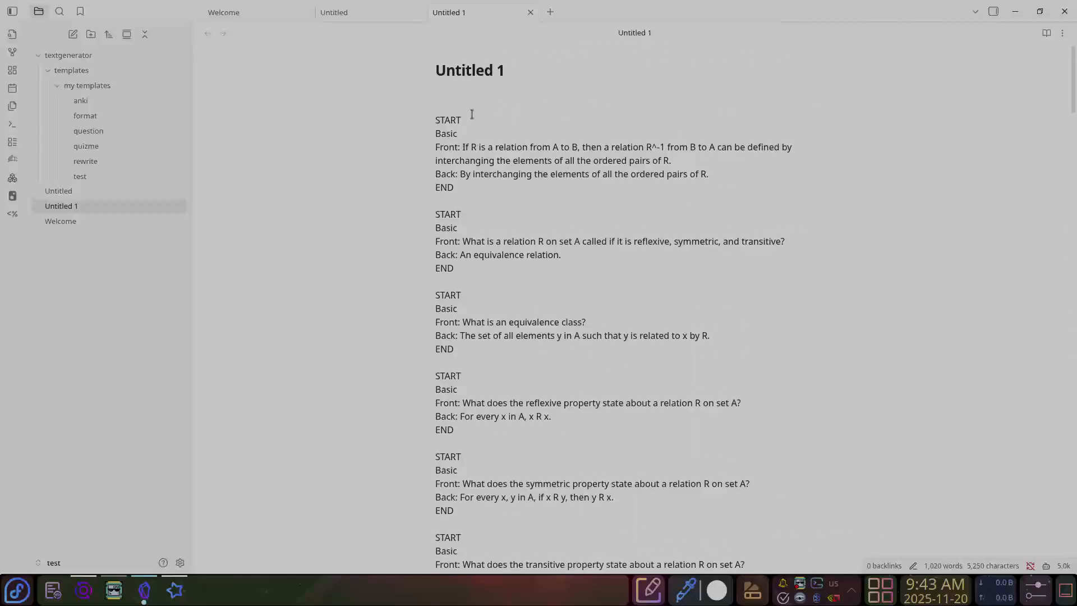
{"action": "type", "text": "TARGET"}
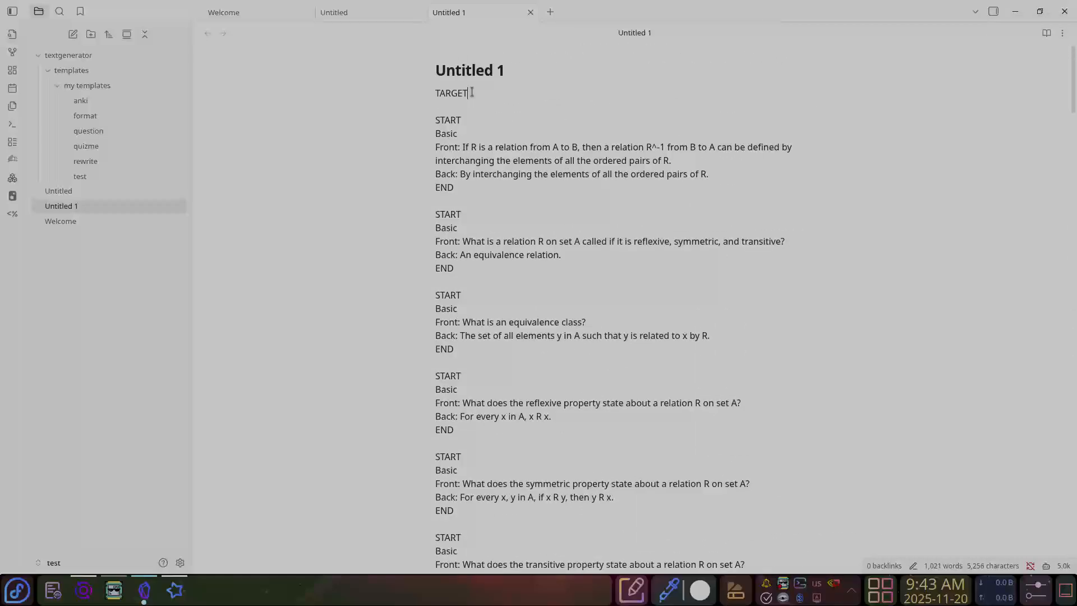
{"action": "type", "text": " DECK"}
{"action": "key", "text": "Return"}
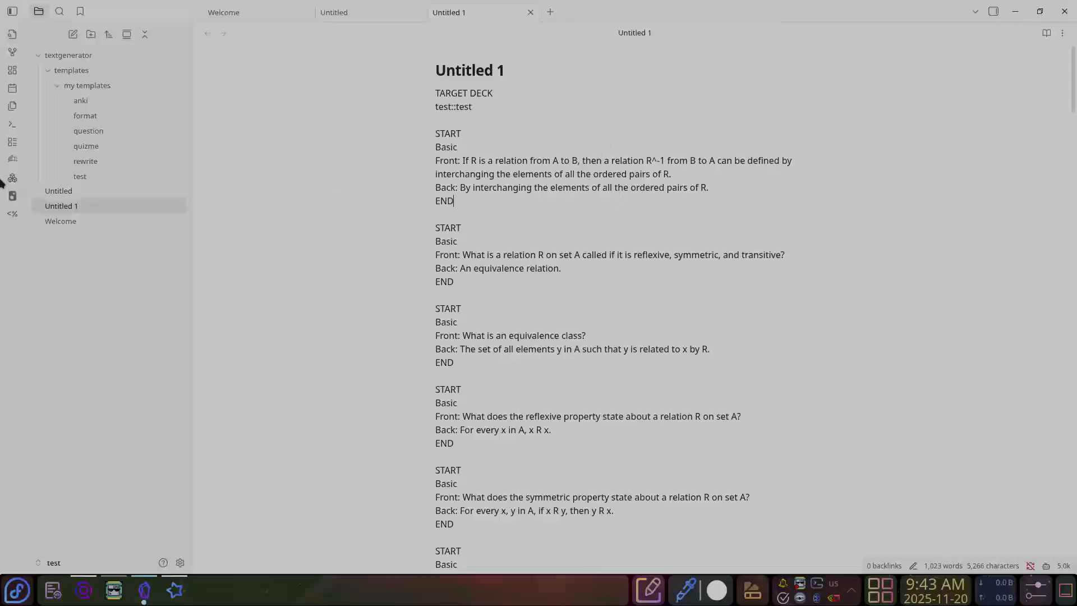
{"action": "left_click", "coordinate": [12, 196]}
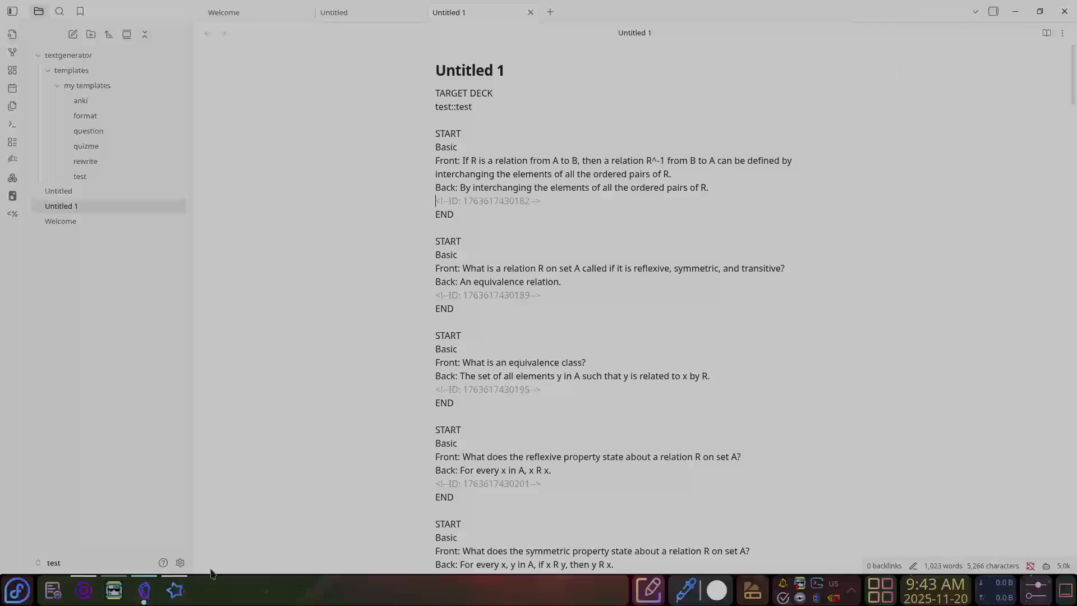
Switch to Anki, expand the test deck, start studying the test::test subdeck to check its first card, and close Anki
{"action": "left_click", "coordinate": [175, 590]}
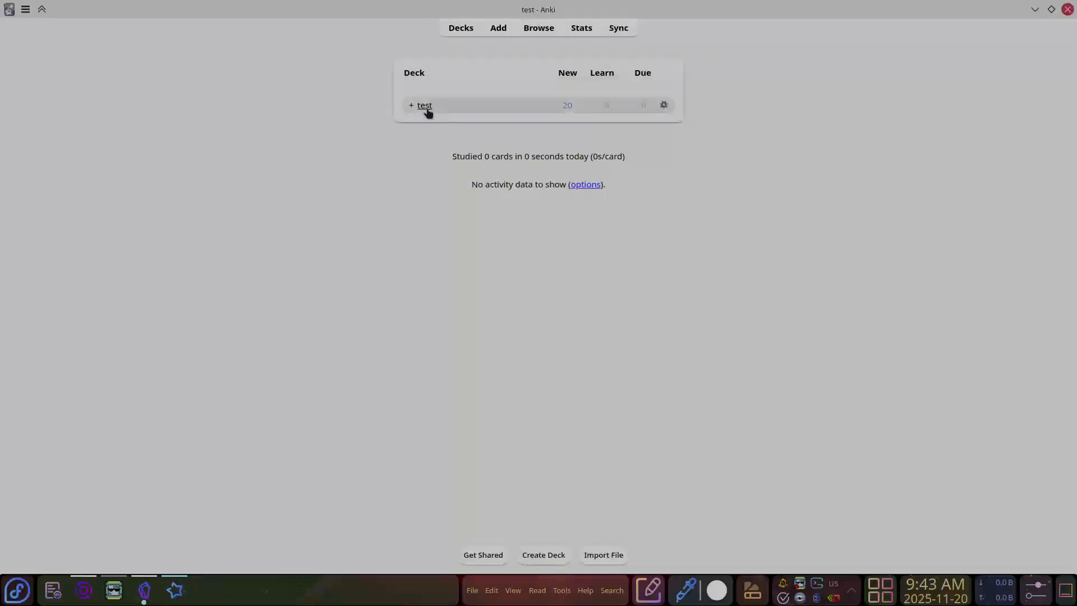
{"action": "left_click", "coordinate": [412, 106]}
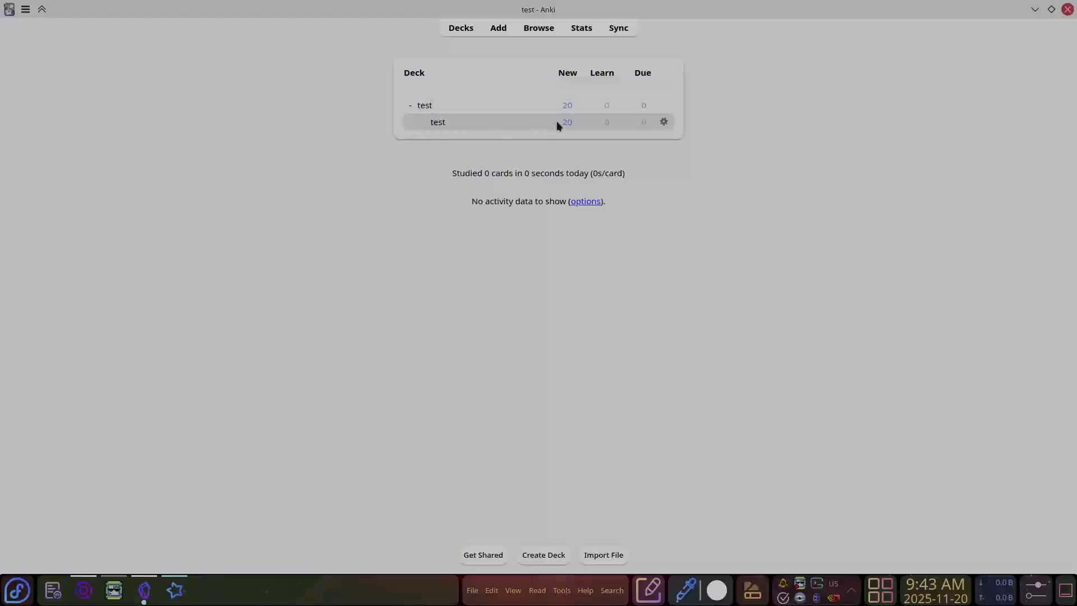
{"action": "left_click", "coordinate": [444, 125]}
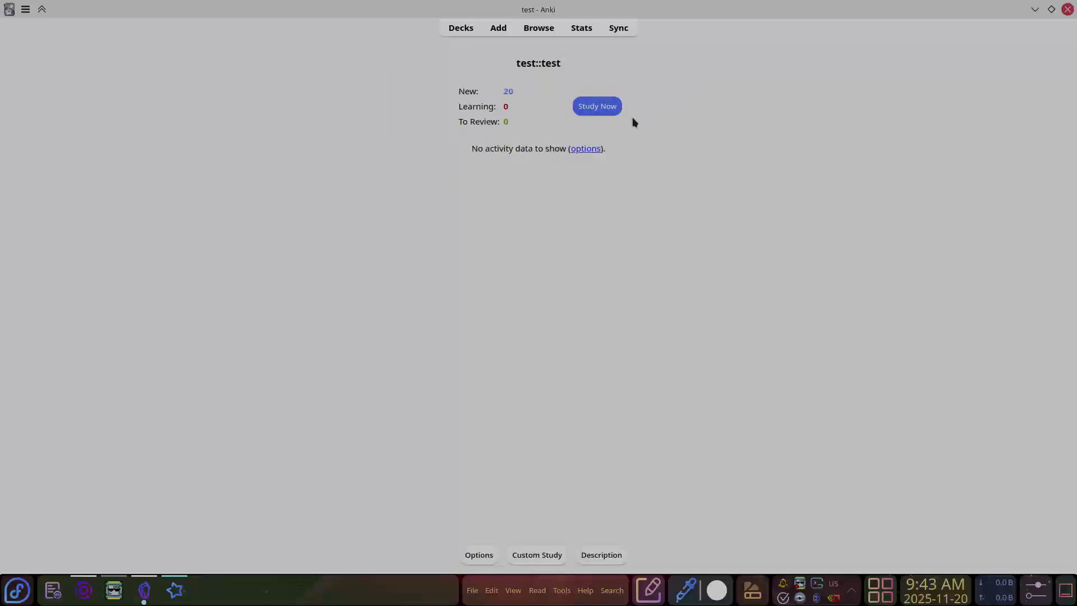
{"action": "left_click", "coordinate": [597, 110]}
{"action": "left_click_drag", "start_coordinate": [186, 61], "coordinate": [901, 61]}
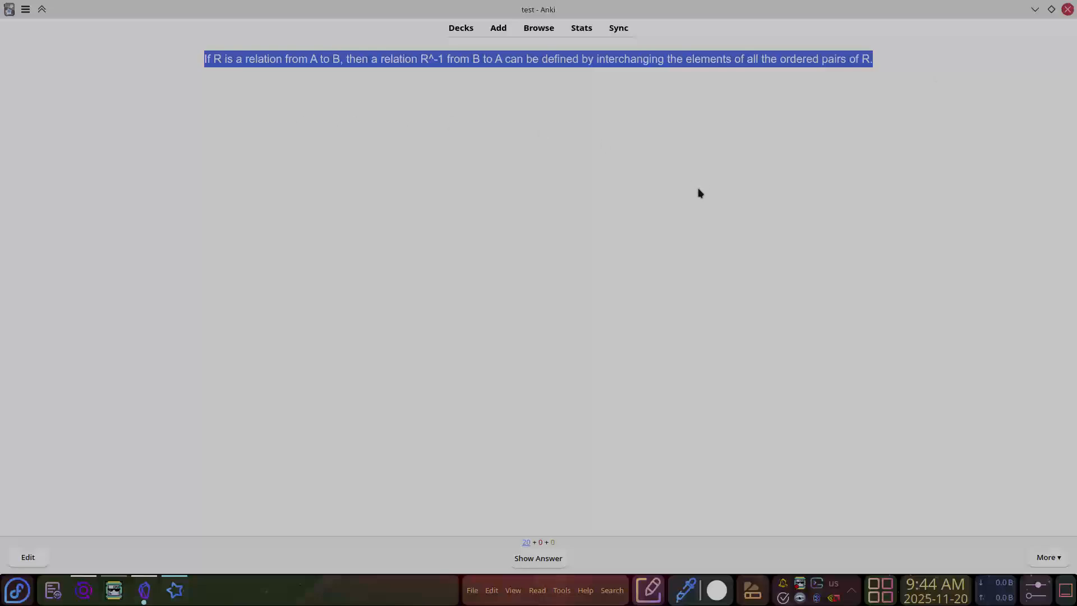
{"action": "key", "text": "alt+F4"}
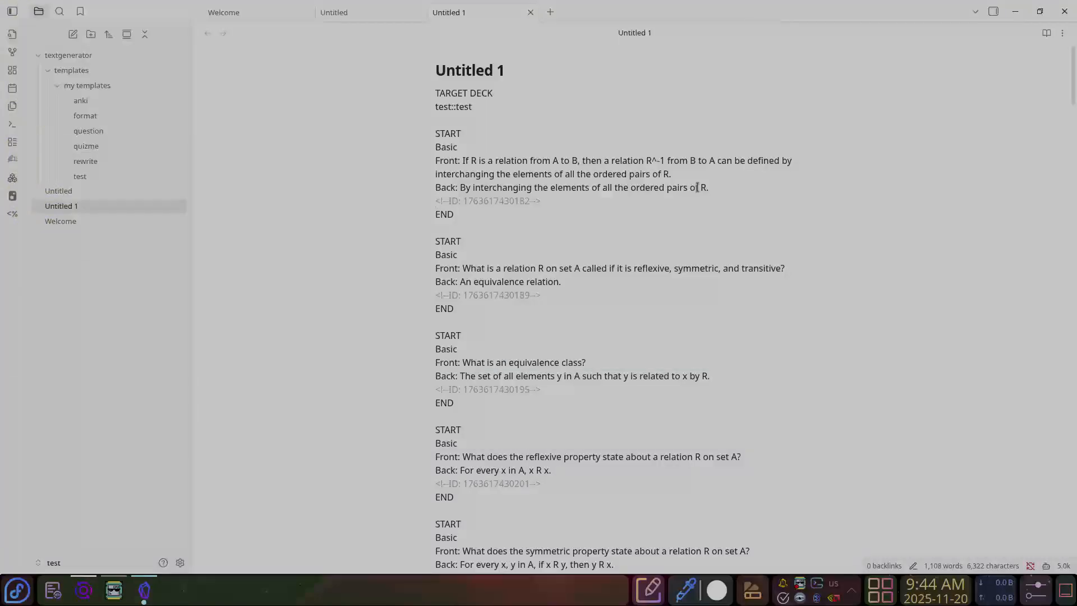
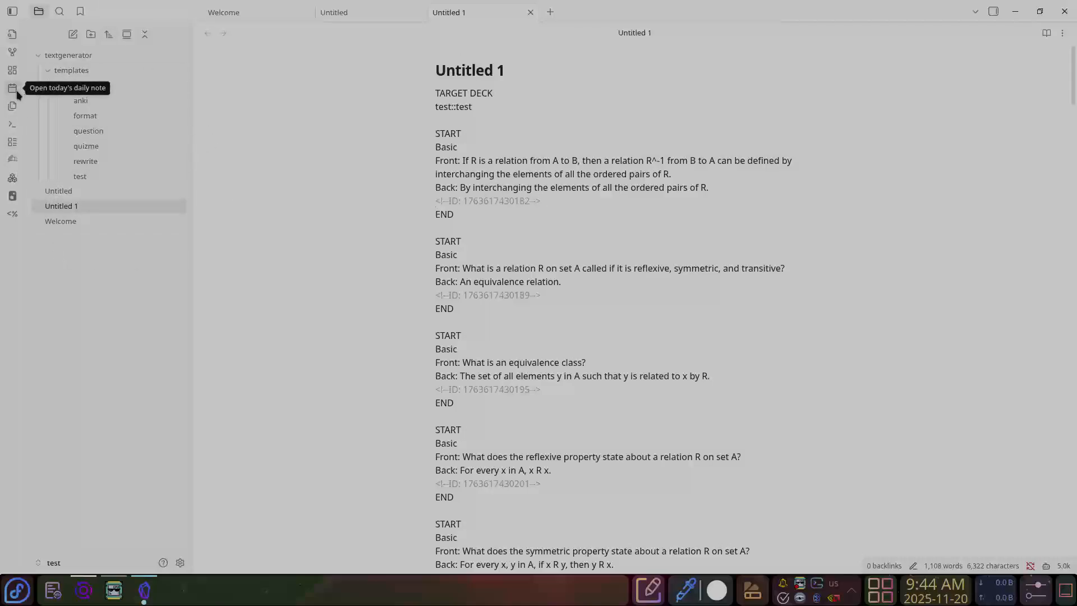
Examine the Templater plugin's settings, including template hotkeys, startup templates and user script functions
{"action": "left_click", "coordinate": [183, 561]}
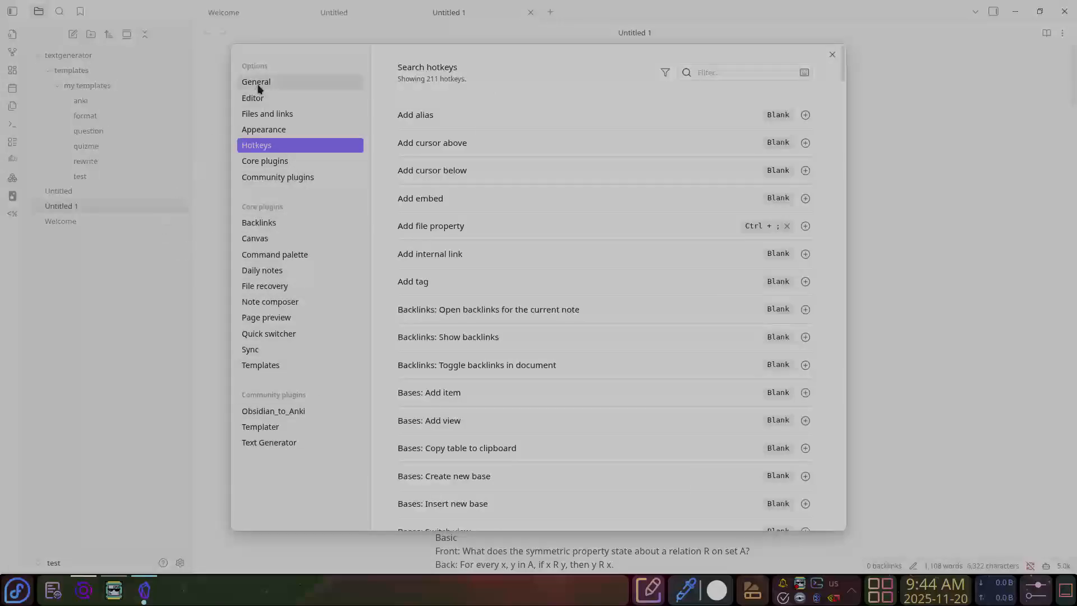
{"action": "key", "text": "Escape"}
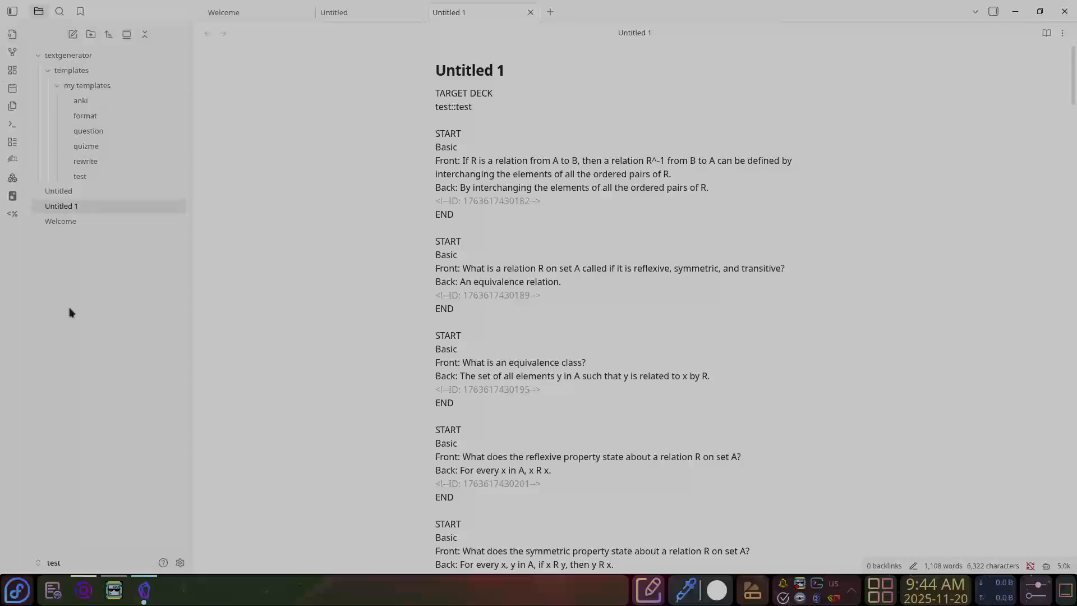
{"action": "left_click", "coordinate": [180, 563]}
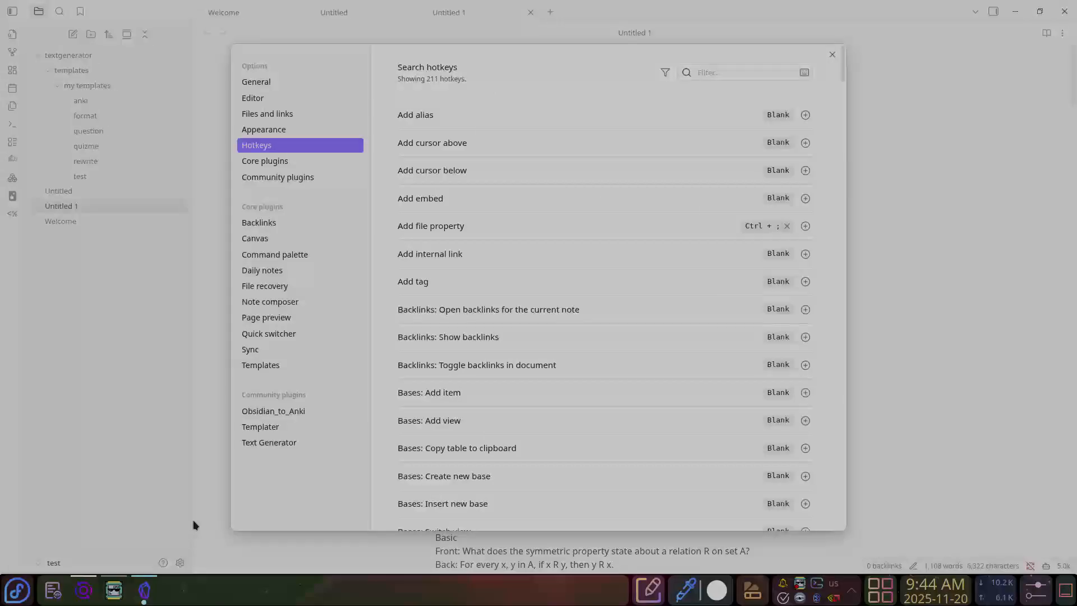
{"action": "left_click", "coordinate": [300, 426]}
{"action": "scroll", "coordinate": [484, 337], "scroll_direction": "down", "scroll_amount": 3}
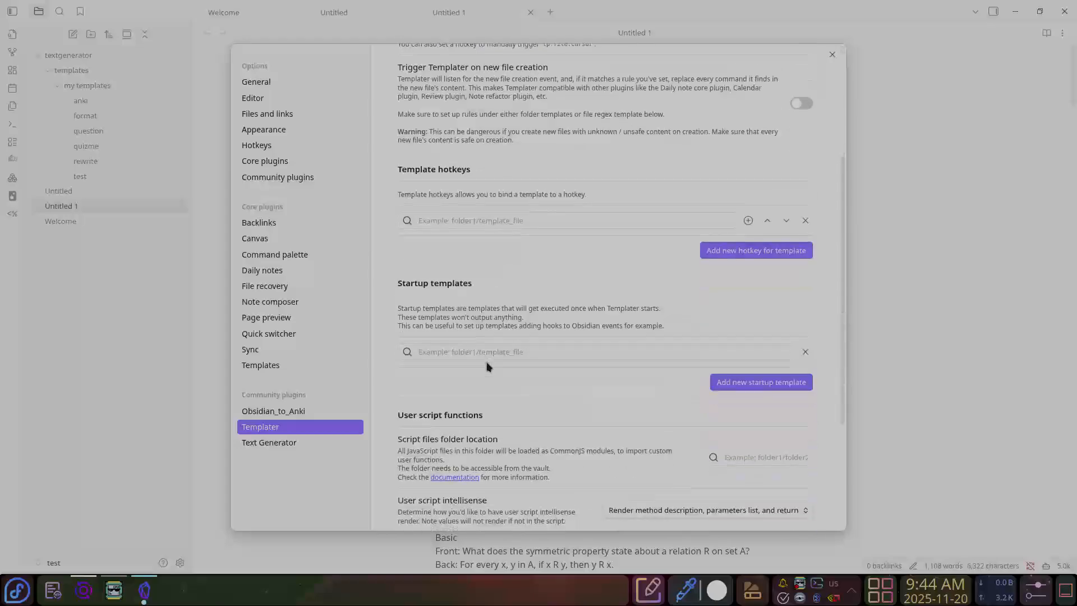
{"action": "scroll", "coordinate": [484, 352], "scroll_direction": "down", "scroll_amount": 3}
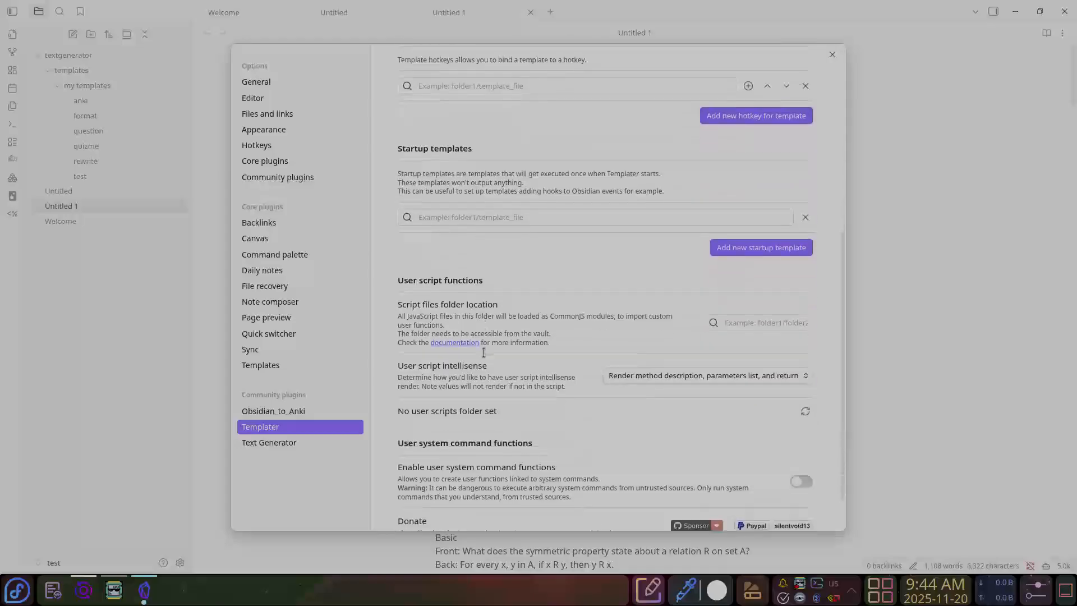
Try to set Templater's template folder location to "templates"
{"action": "scroll", "coordinate": [483, 351], "scroll_direction": "up", "scroll_amount": 6}
{"action": "scroll", "coordinate": [481, 351], "scroll_direction": "down", "scroll_amount": 1}
{"action": "scroll", "coordinate": [483, 351], "scroll_direction": "down", "scroll_amount": 3}
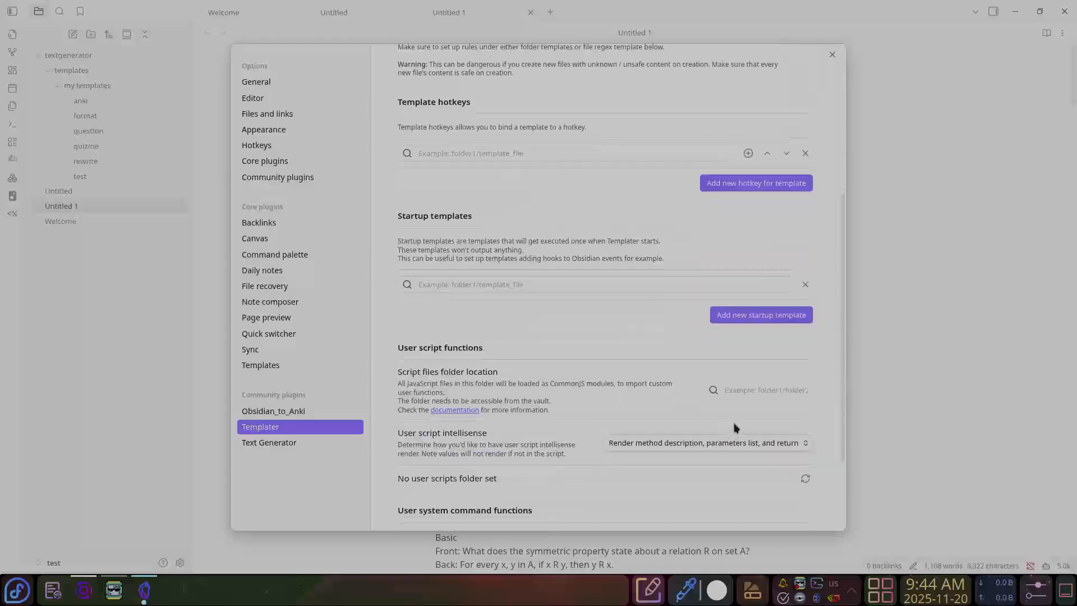
{"action": "scroll", "coordinate": [432, 373], "scroll_direction": "up", "scroll_amount": 4}
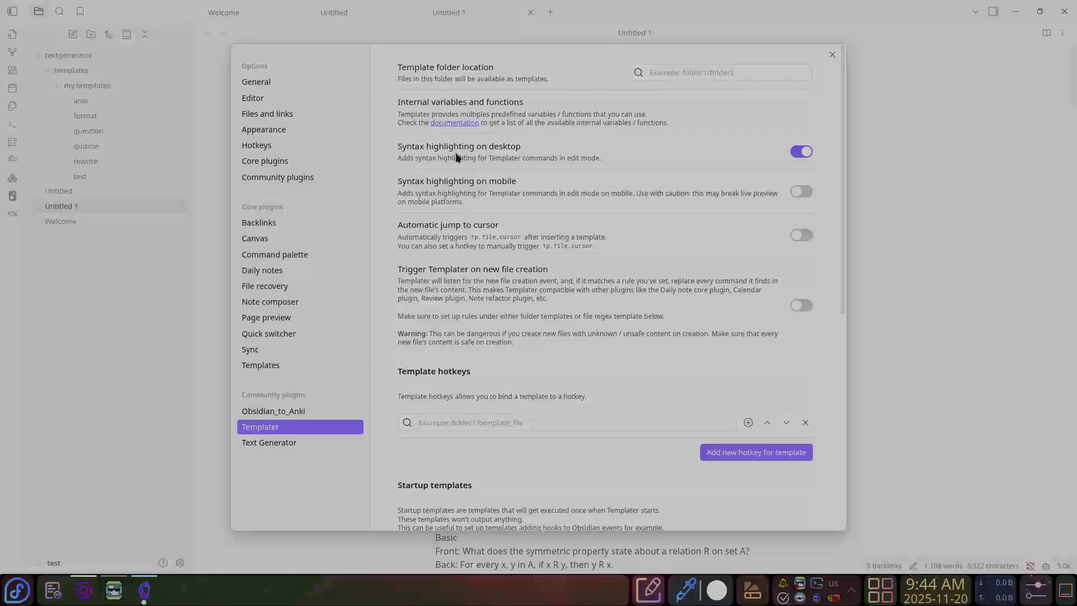
{"action": "left_click", "coordinate": [712, 72]}
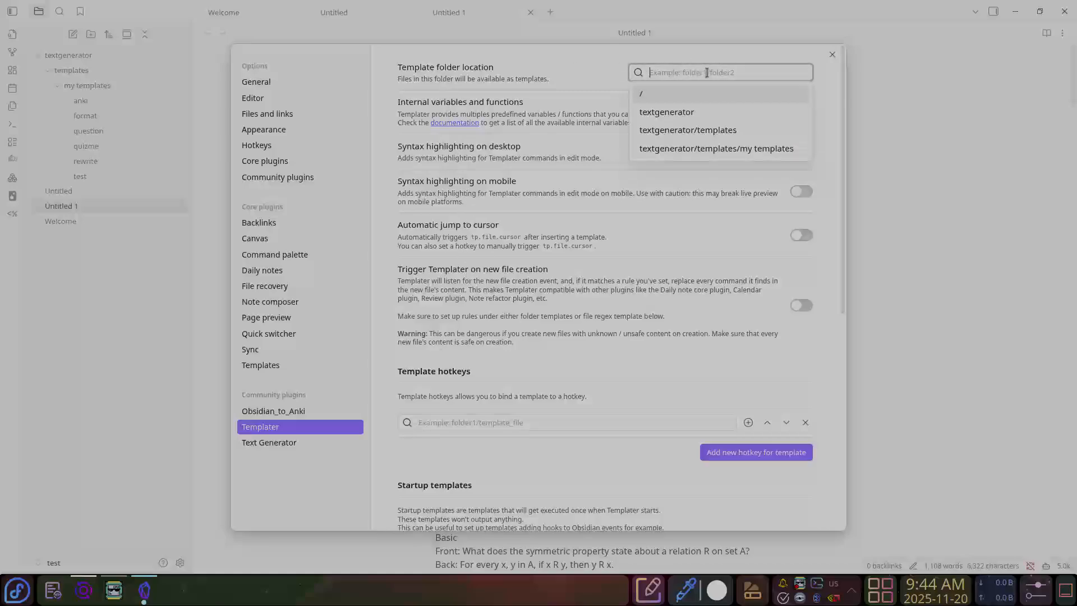
{"action": "type", "text": "templates"}
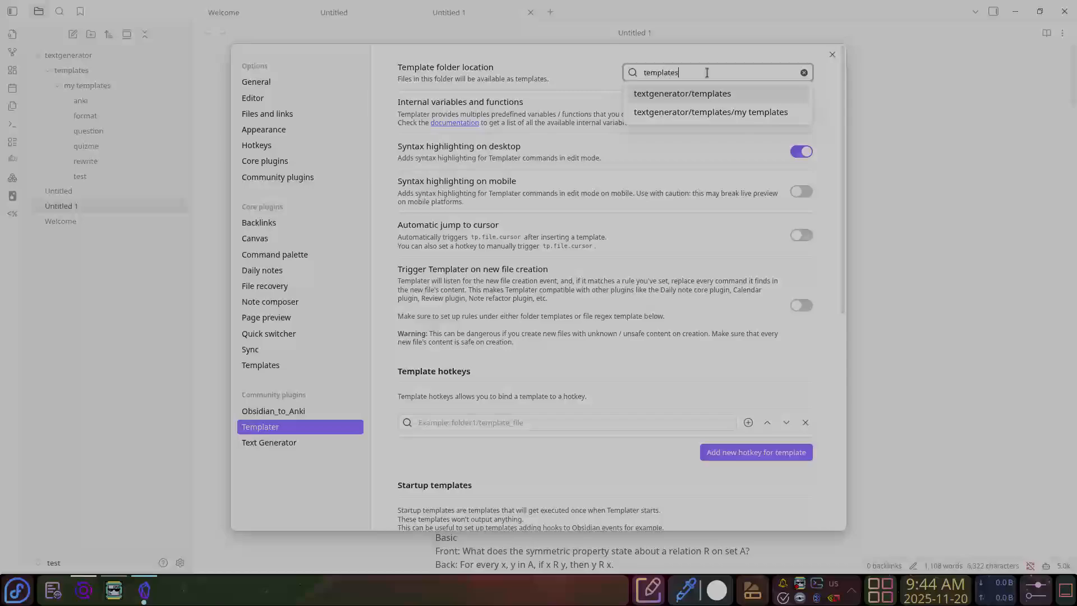
{"action": "key", "text": "Escape"}
{"action": "key", "text": "Escape"}
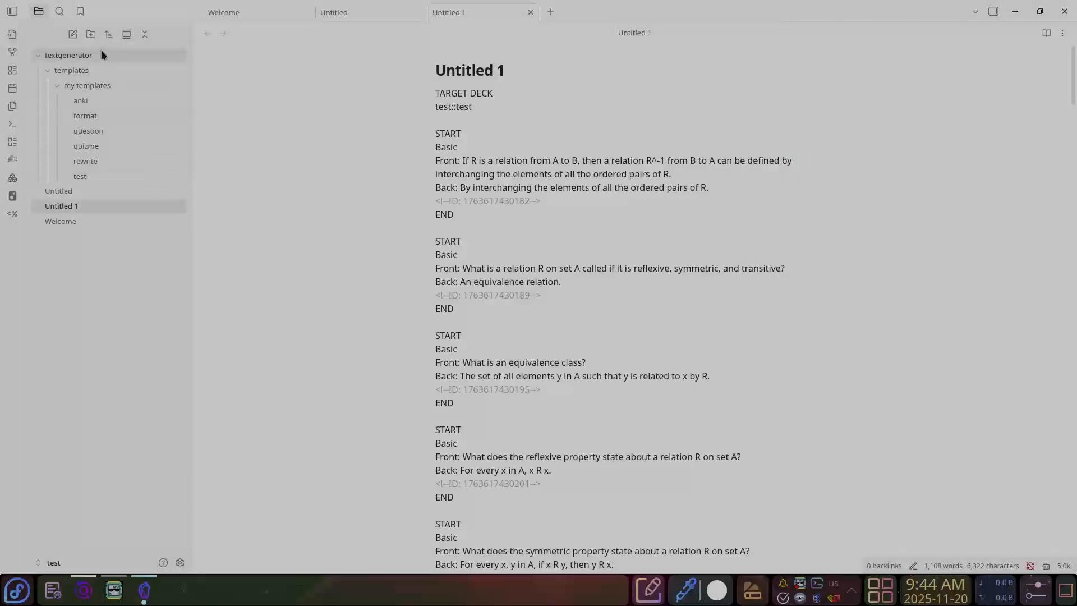
Create a new folder named "templater" at the root of the vault
{"action": "left_click", "coordinate": [91, 34]}
{"action": "type", "text": "tem"}
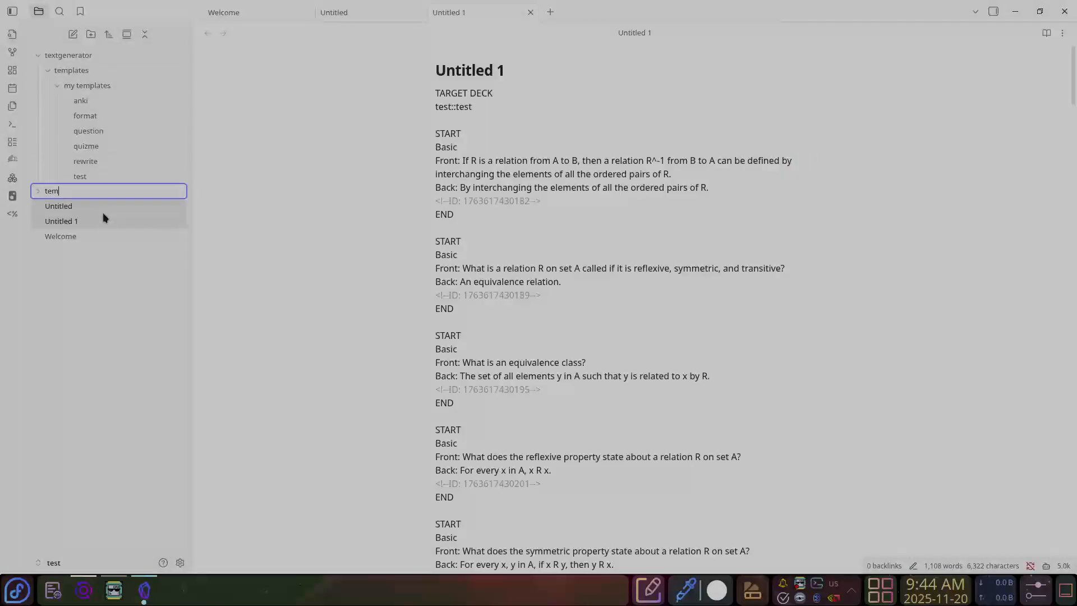
{"action": "type", "text": "plater"}
{"action": "key", "text": "Return"}
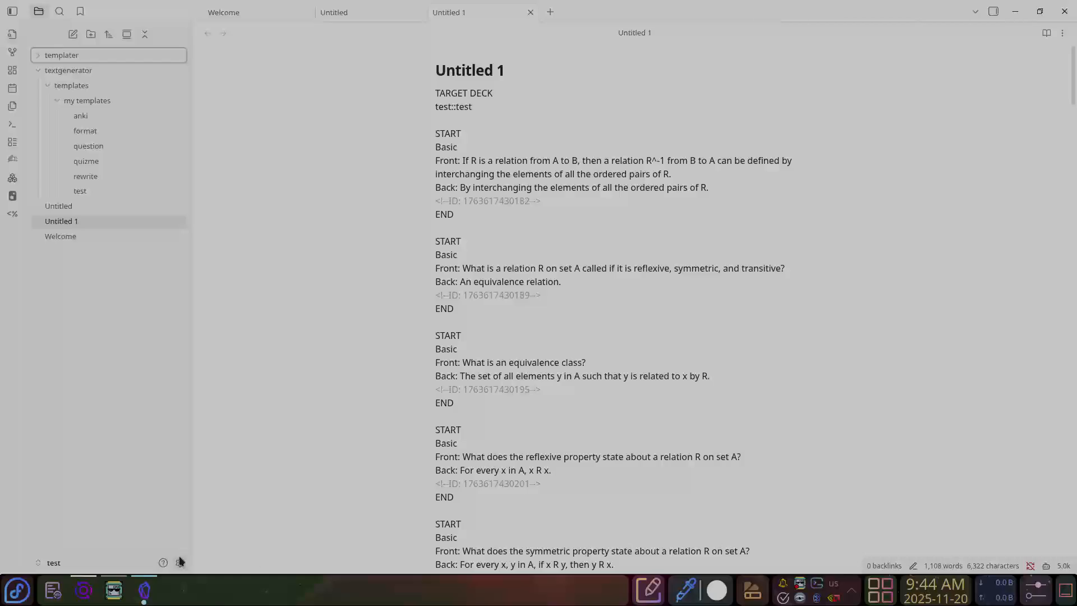
Set the Templater plugin's template folder location to the templater folder and close the settings
{"action": "left_click", "coordinate": [180, 562]}
{"action": "key", "text": "BackSpace"}
{"action": "type", "text": "r"}
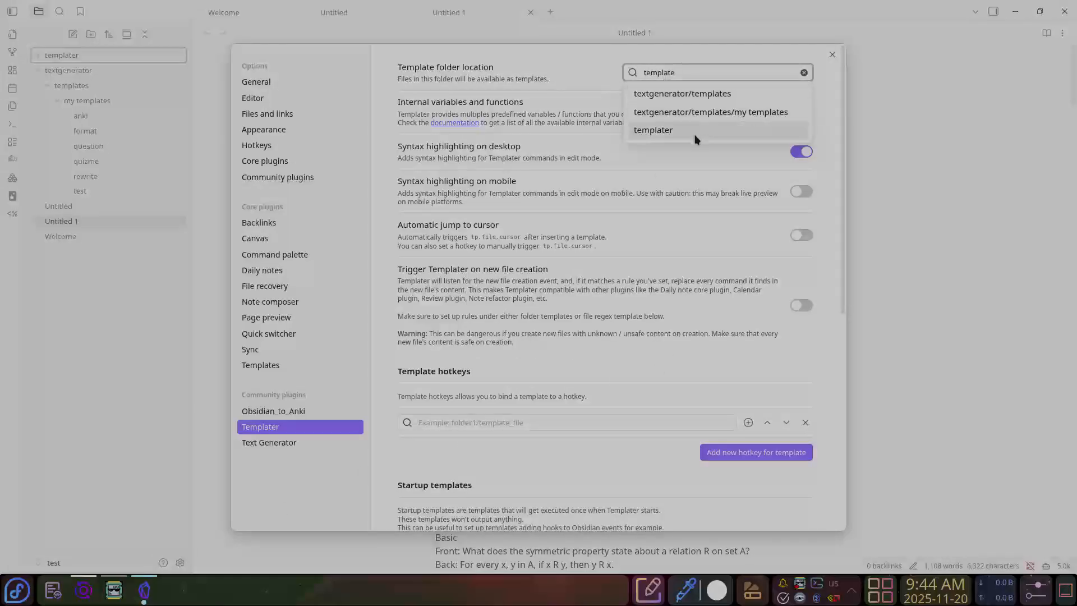
{"action": "left_click", "coordinate": [694, 131]}
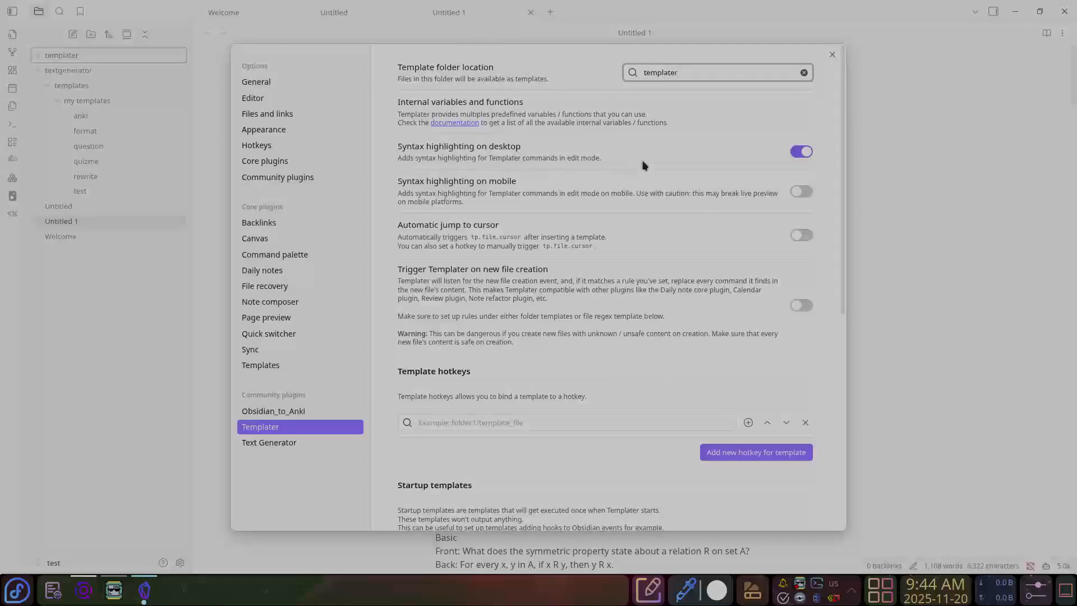
{"action": "scroll", "coordinate": [588, 227], "scroll_direction": "down", "scroll_amount": 7}
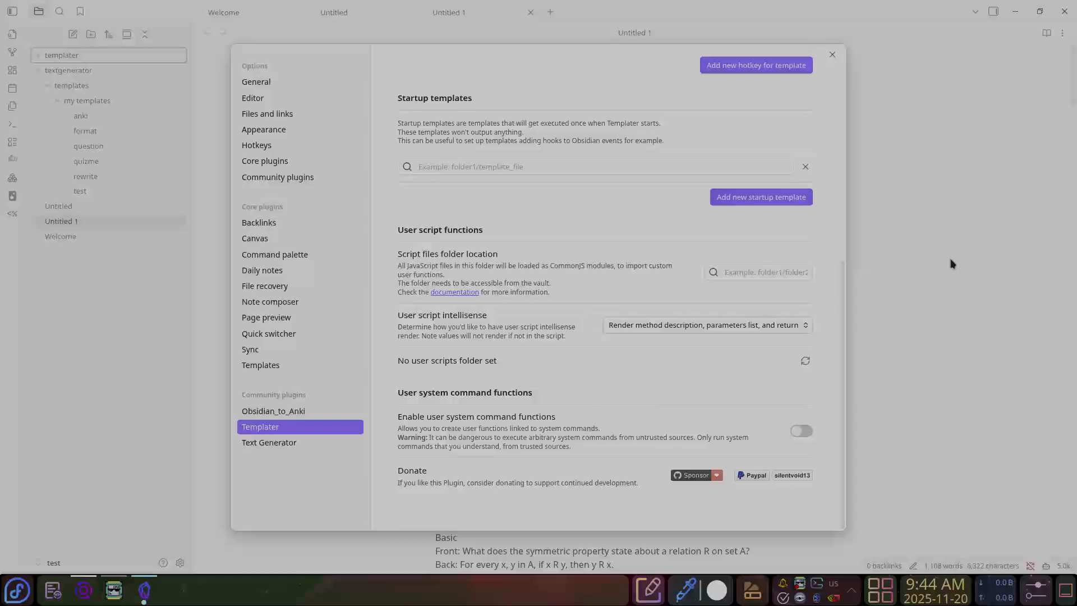
{"action": "left_click", "coordinate": [952, 264]}
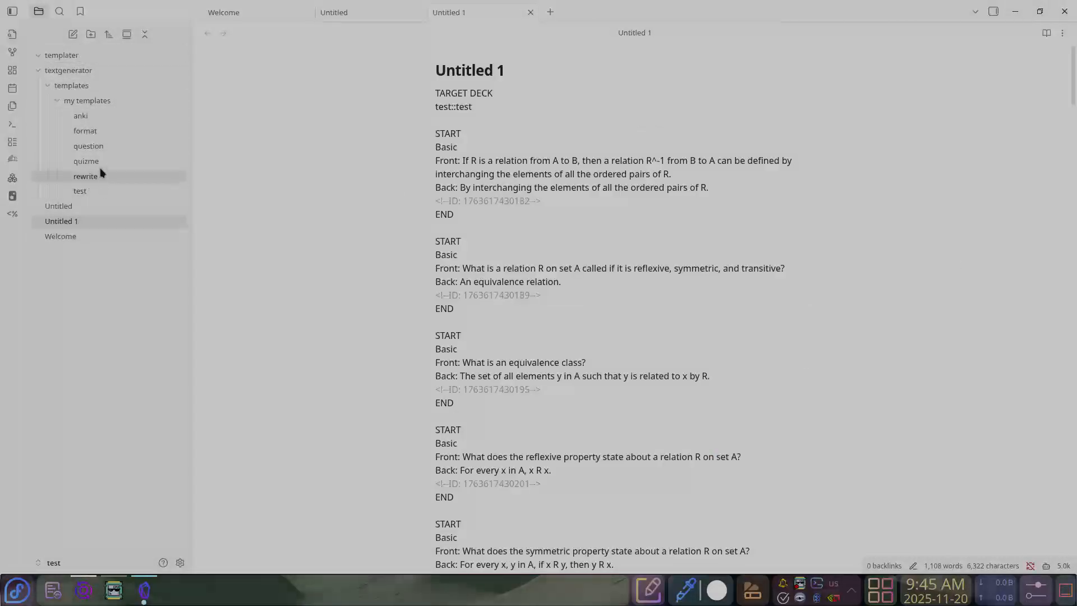
Open the anki template in my templates and copy its card format block from START to END
{"action": "left_click", "coordinate": [89, 115]}
{"action": "scroll", "coordinate": [587, 315], "scroll_direction": "down", "scroll_amount": 8}
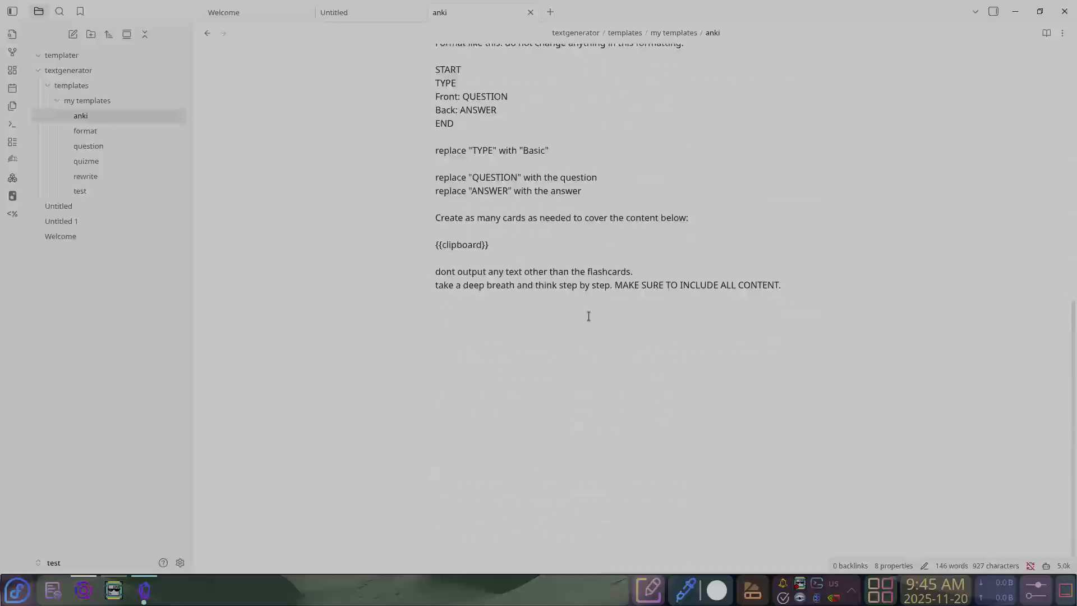
{"action": "scroll", "coordinate": [518, 145], "scroll_direction": "up", "scroll_amount": 3}
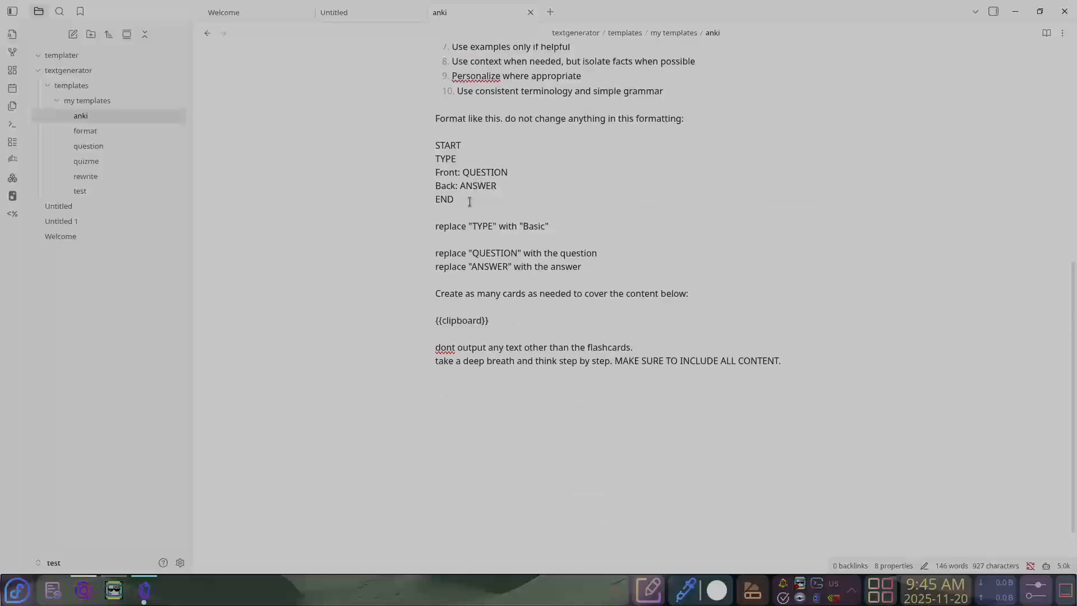
{"action": "left_click_drag", "start_coordinate": [470, 202], "coordinate": [428, 152]}
{"action": "key", "text": "ctrl+c"}
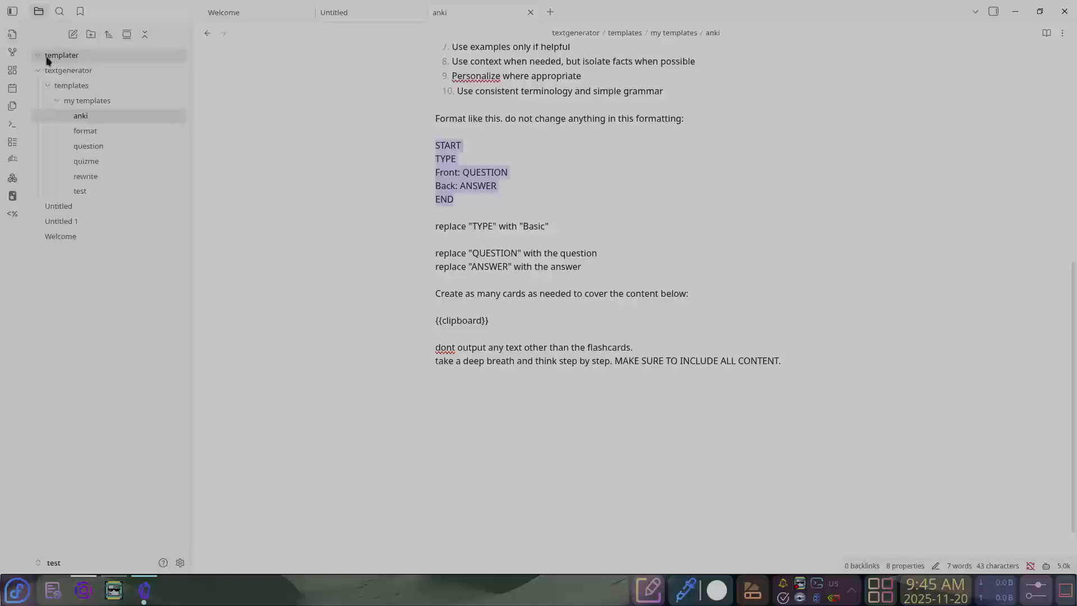
Create a new note in the templater folder, title it "anki" and paste the copied card block into it
{"action": "left_click", "coordinate": [73, 34]}
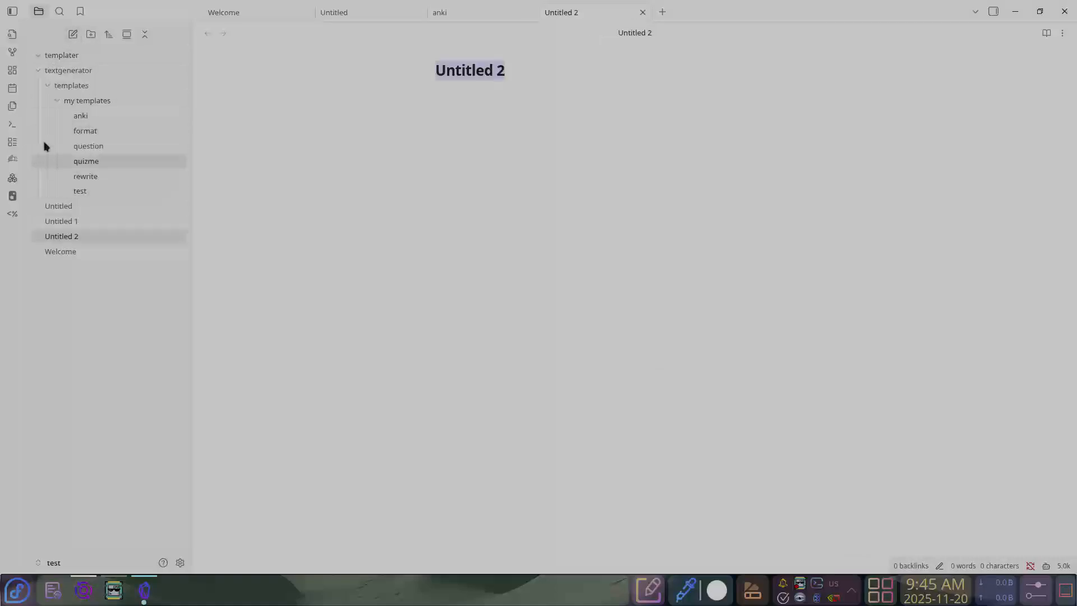
{"action": "left_click", "coordinate": [42, 55]}
{"action": "left_click_drag", "start_coordinate": [62, 236], "coordinate": [63, 55]}
{"action": "double_click", "coordinate": [449, 73]}
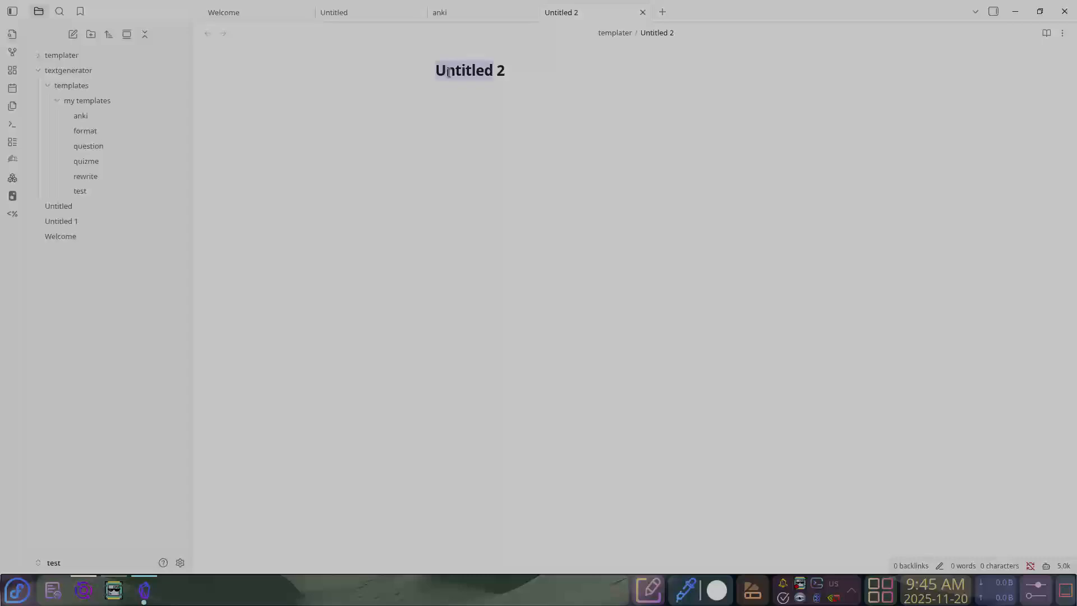
{"action": "key", "text": "ctrl+a"}
{"action": "type", "text": "ank"}
{"action": "key", "text": "Return"}
{"action": "key", "text": "ctrl+v"}
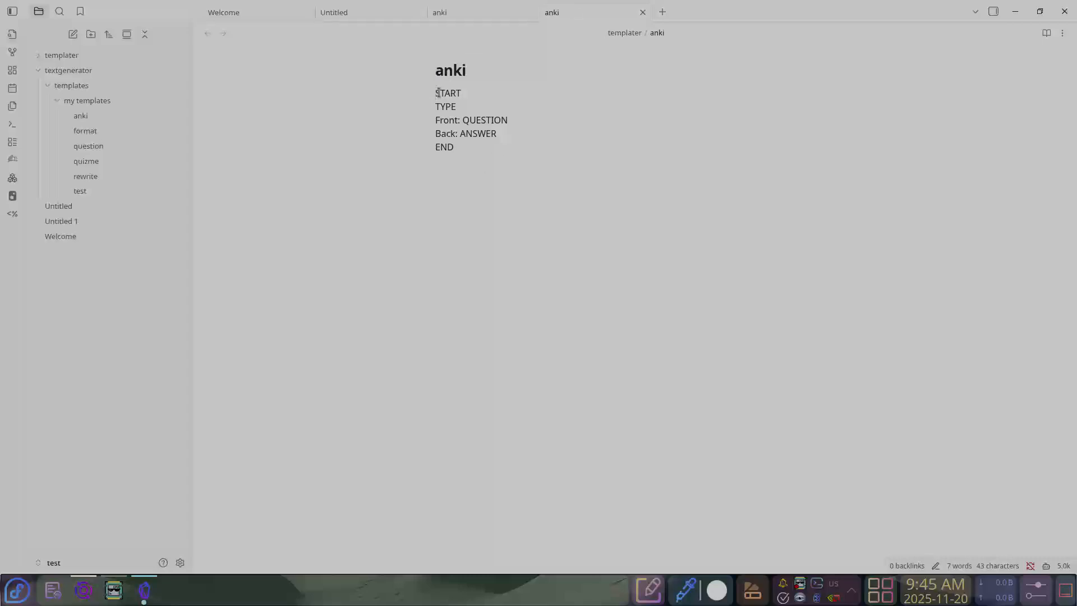
Add the lines "TARGET DECK" and "maindeck:subdeck" above the card block, separated from it by a blank line
{"action": "left_click", "coordinate": [437, 93]}
{"action": "key", "text": "Return"}
{"action": "key", "text": "Return"}
{"action": "key", "text": "Up"}
{"action": "key", "text": "Up"}
{"action": "type", "text": "TARGET DE"}
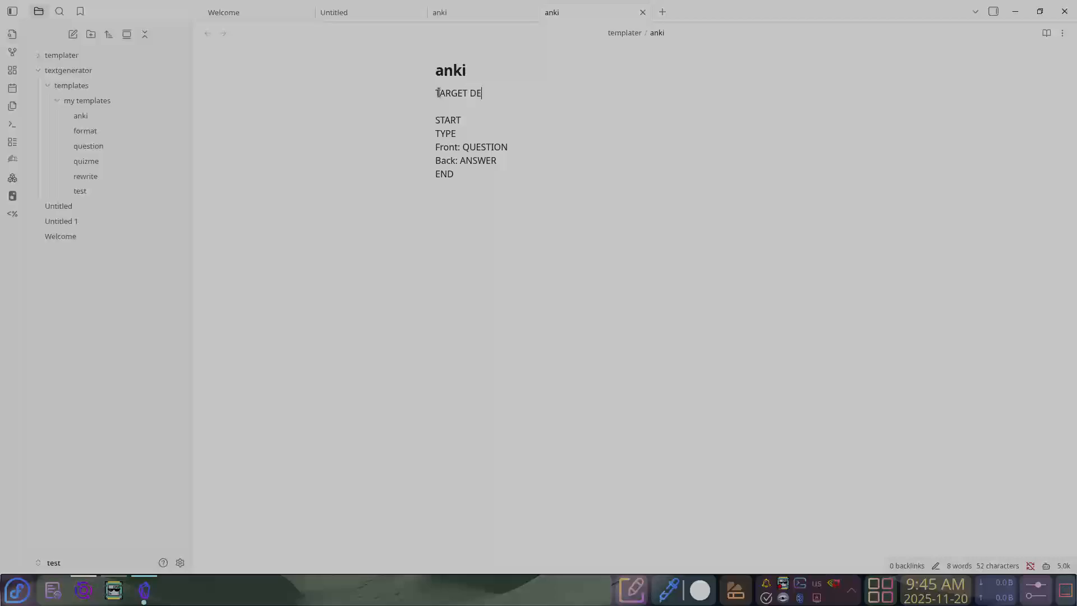
{"action": "type", "text": "CK"}
{"action": "key", "text": "Return"}
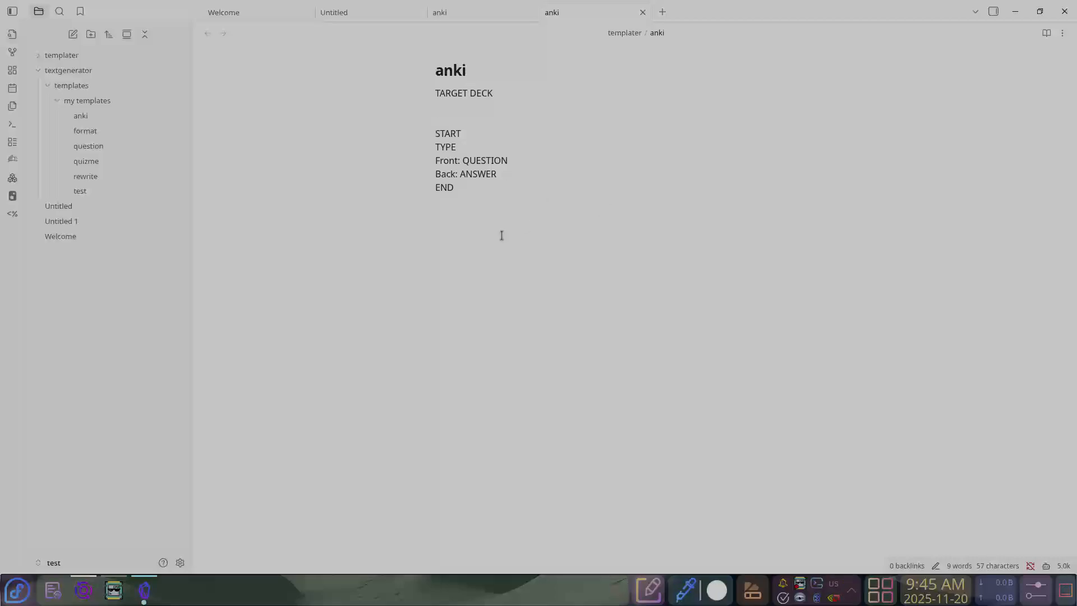
{"action": "type", "text": "maindeck:subdeck"}
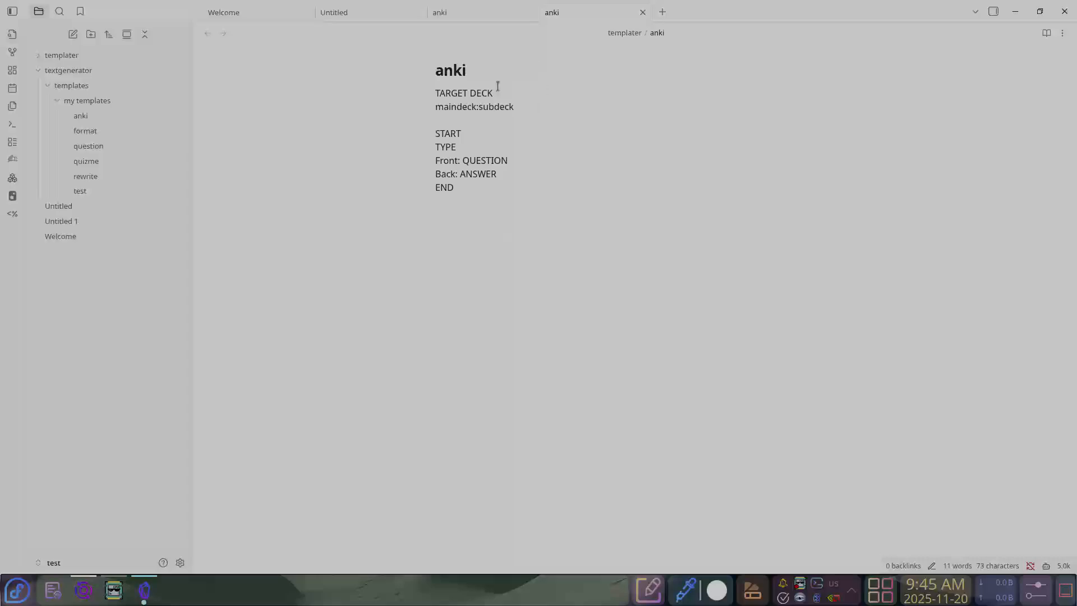
{"action": "double_click", "coordinate": [488, 160]}
{"action": "left_click", "coordinate": [498, 209]}
Filter the hotkeys for "templater" and review the settings of the core Templates and Templater plugins
{"action": "left_click", "coordinate": [180, 563]}
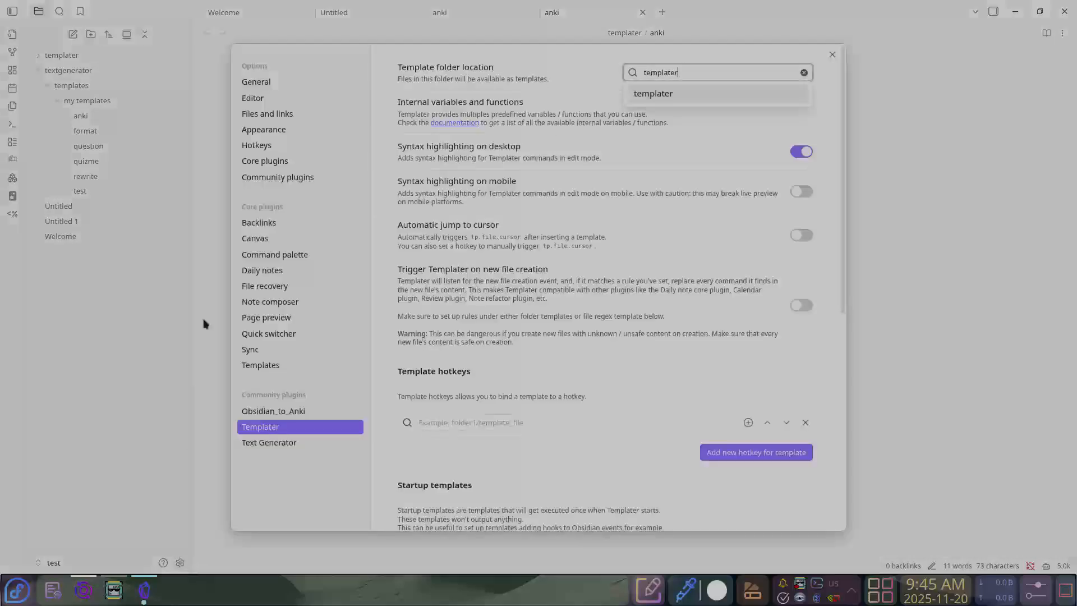
{"action": "left_click", "coordinate": [290, 147]}
{"action": "type", "text": "templater"}
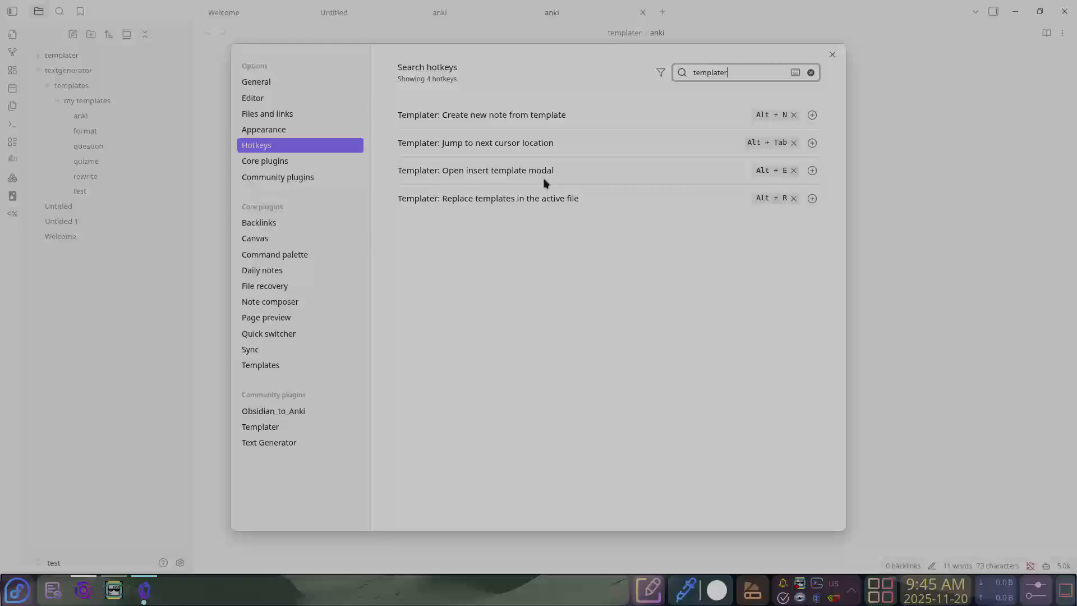
{"action": "left_click", "coordinate": [282, 373]}
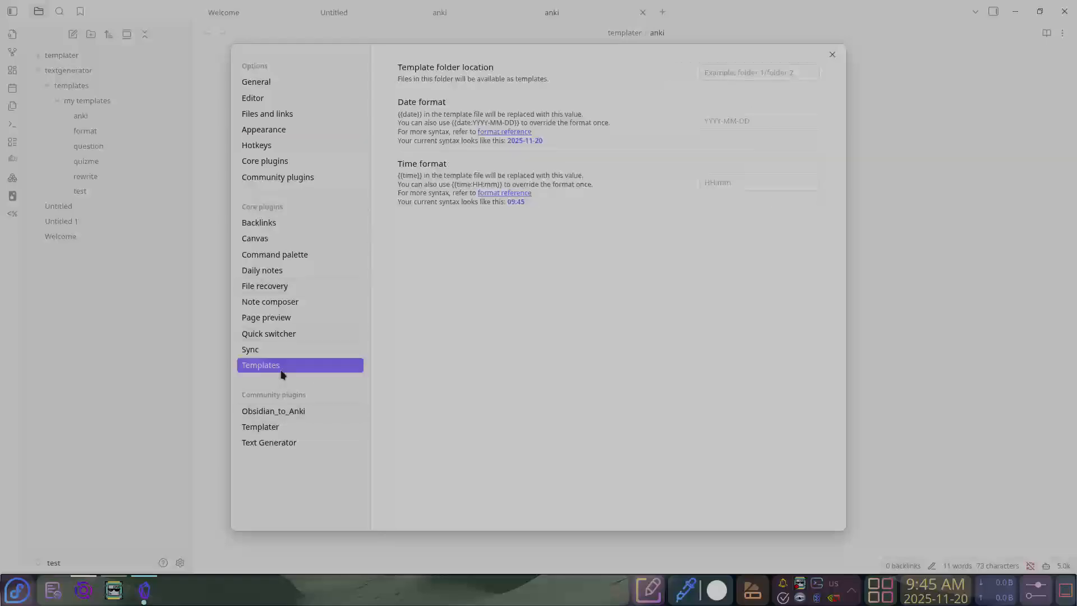
{"action": "left_click", "coordinate": [325, 431]}
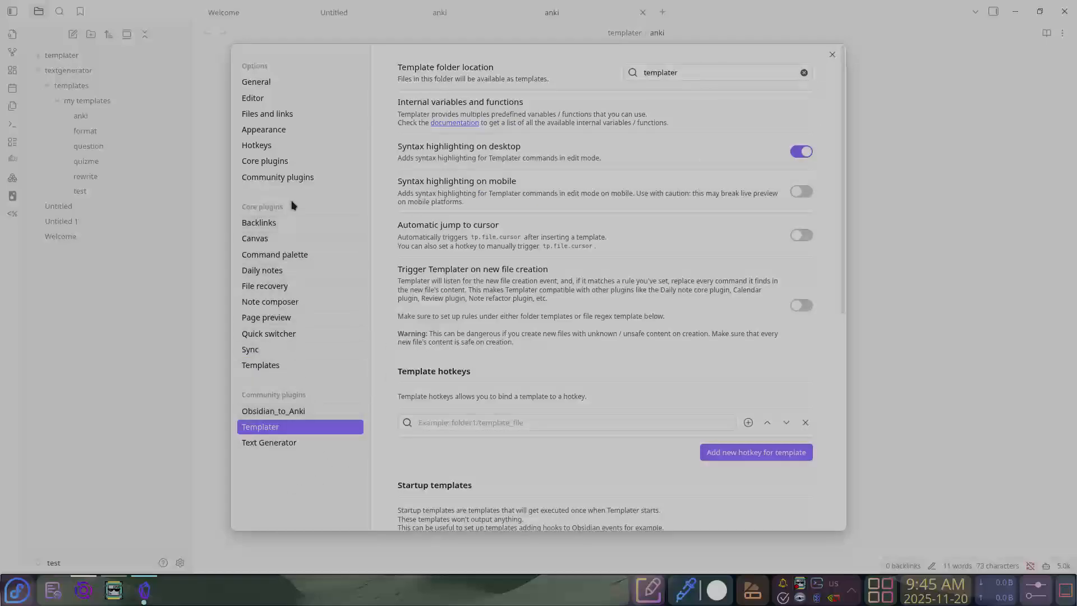
Uninstall the Templater community plugin and confirm the removal
{"action": "left_click", "coordinate": [281, 178]}
{"action": "left_click", "coordinate": [785, 311]}
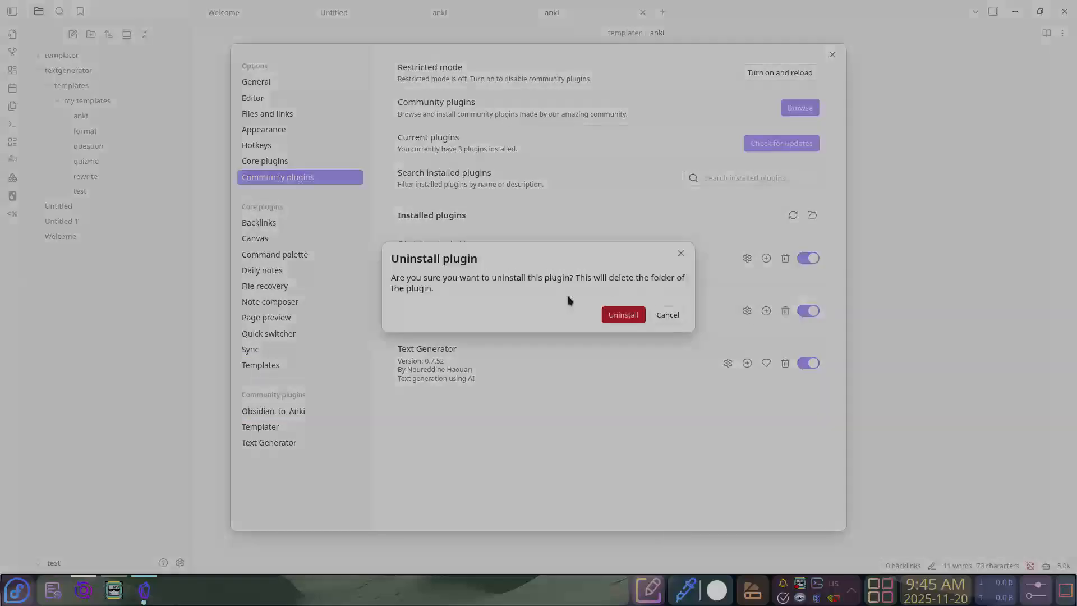
{"action": "left_click", "coordinate": [613, 314]}
Set the core Templates plugin's template folder location to templater and close the settings
{"action": "left_click", "coordinate": [279, 365]}
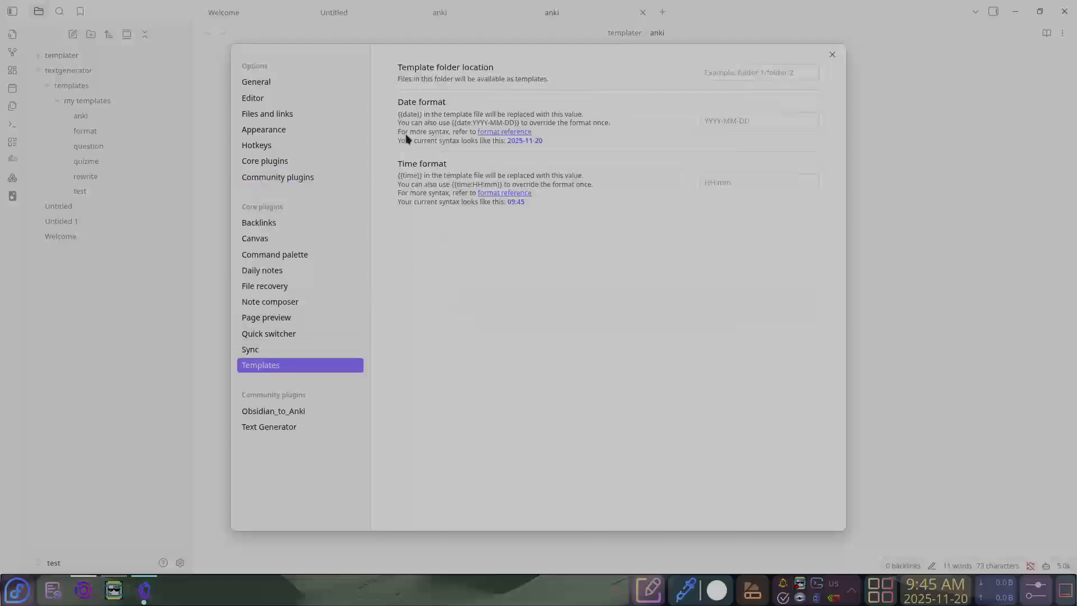
{"action": "left_click", "coordinate": [778, 75]}
{"action": "left_click", "coordinate": [746, 151]}
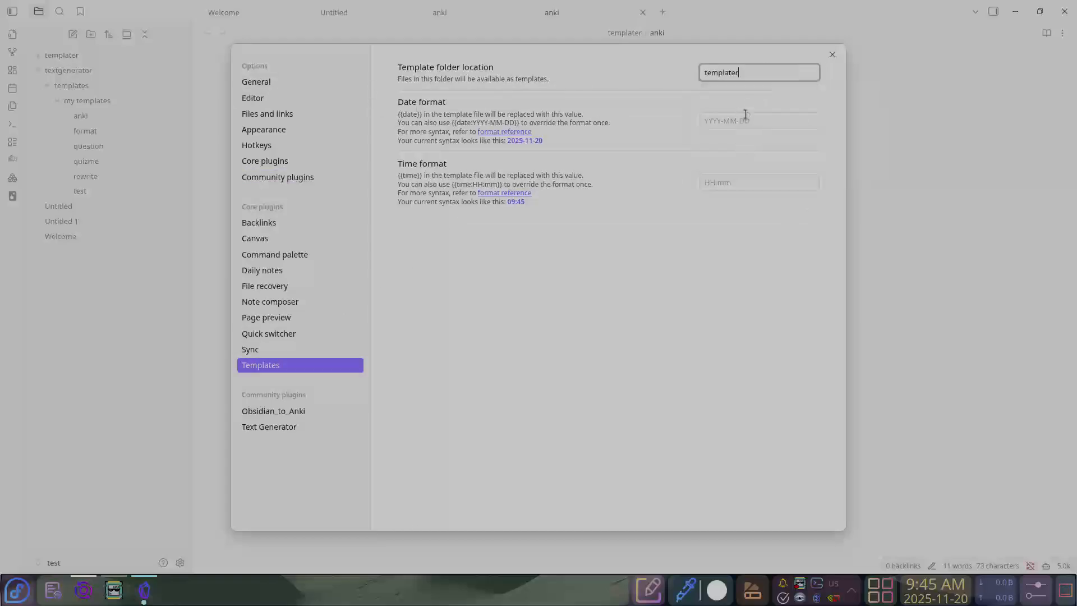
{"action": "left_click", "coordinate": [878, 255]}
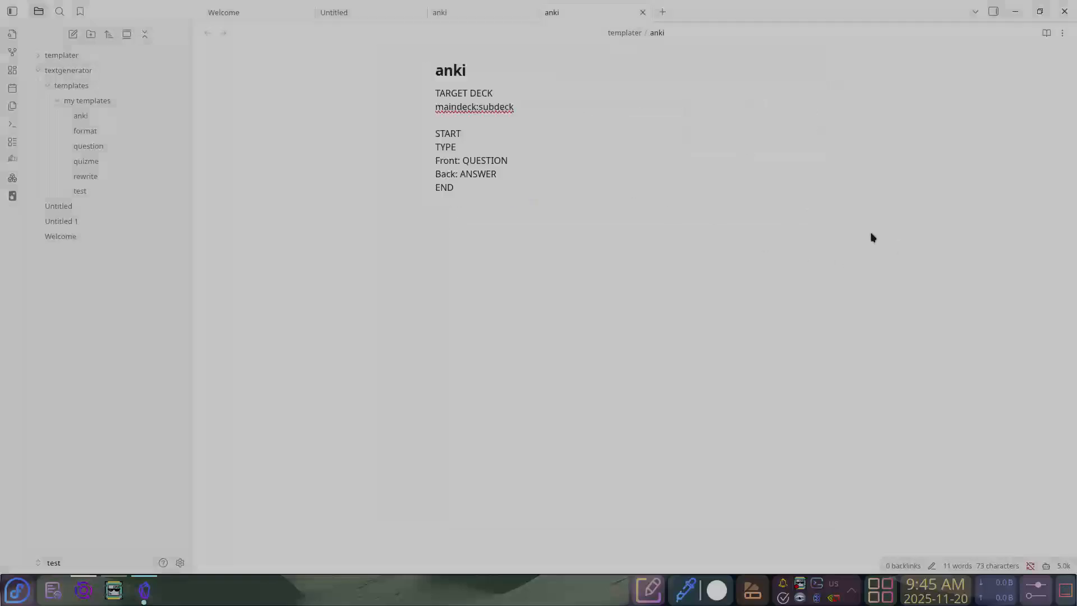
Find the "Templates: Insert template" command in the hotkey settings and assign Alt + T to it
{"action": "left_click", "coordinate": [179, 563]}
{"action": "left_click", "coordinate": [280, 130]}
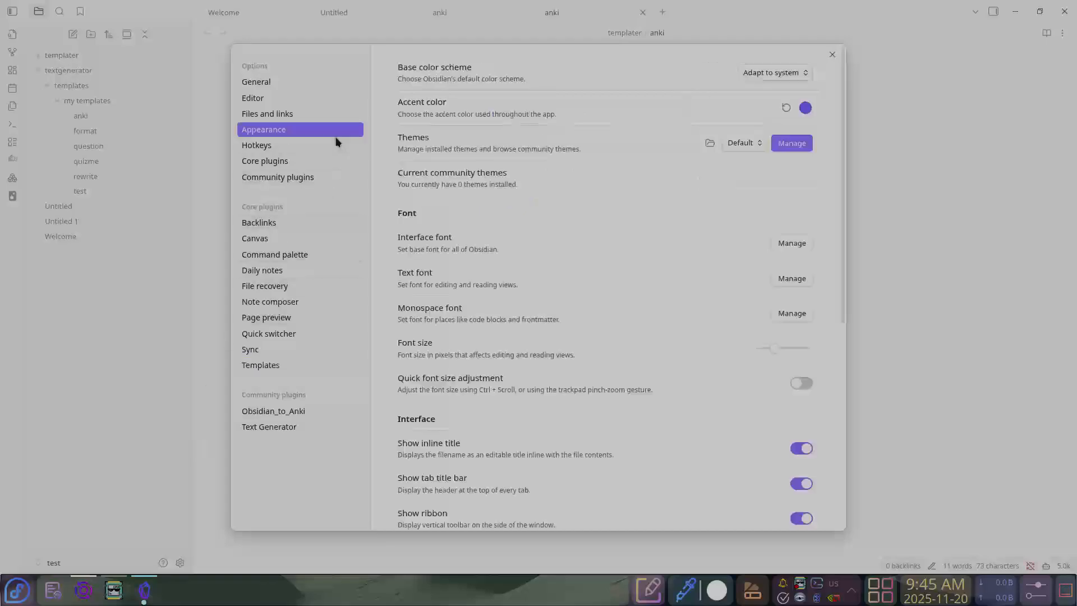
{"action": "left_click", "coordinate": [280, 145]}
{"action": "type", "text": "templat"}
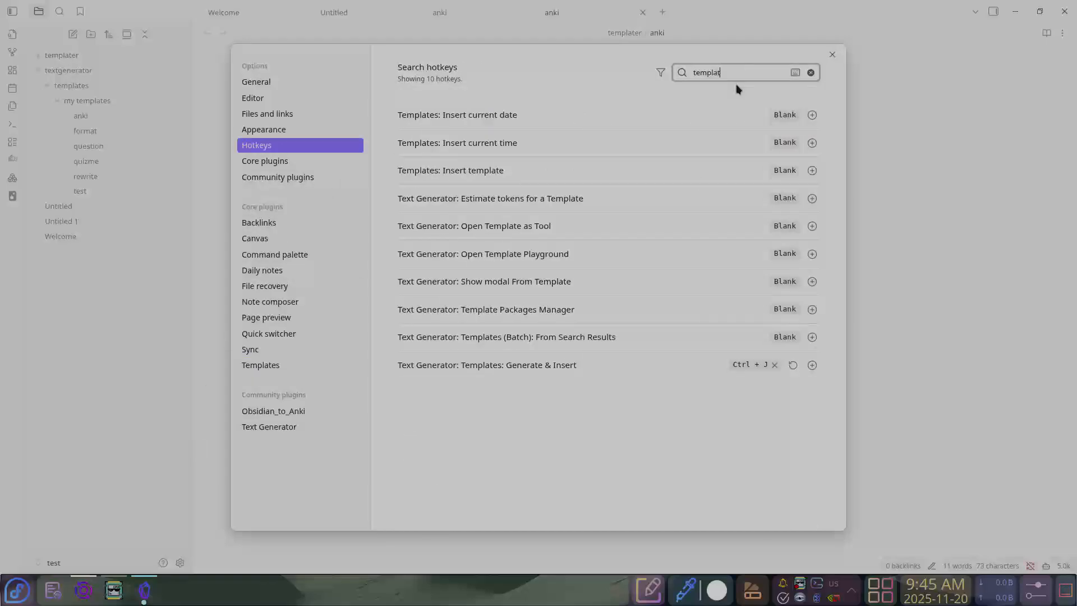
{"action": "type", "text": "es"}
{"action": "left_click", "coordinate": [788, 177]}
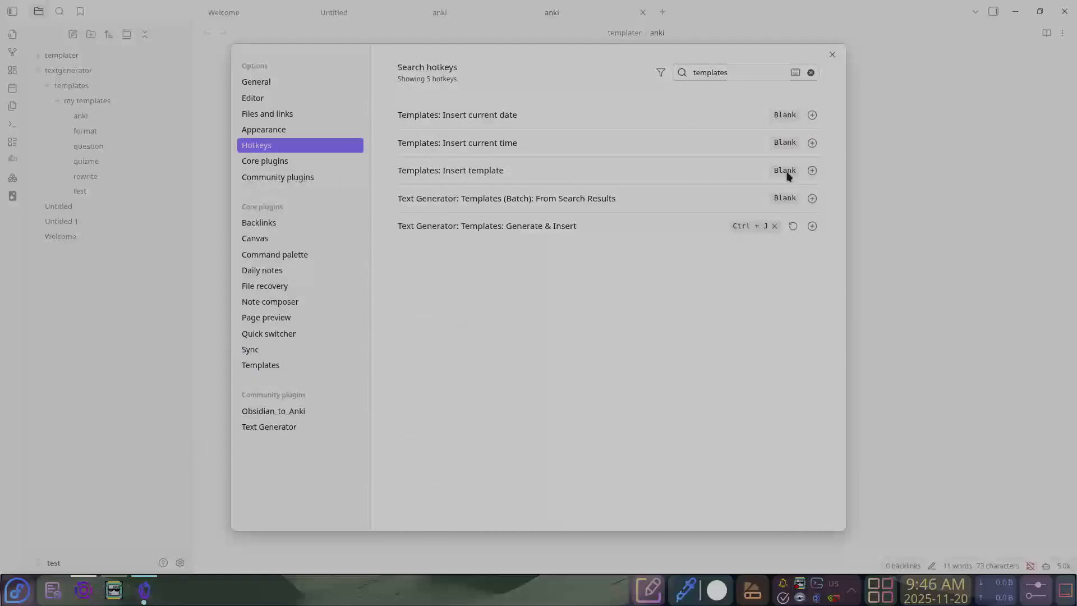
{"action": "left_click", "coordinate": [812, 170]}
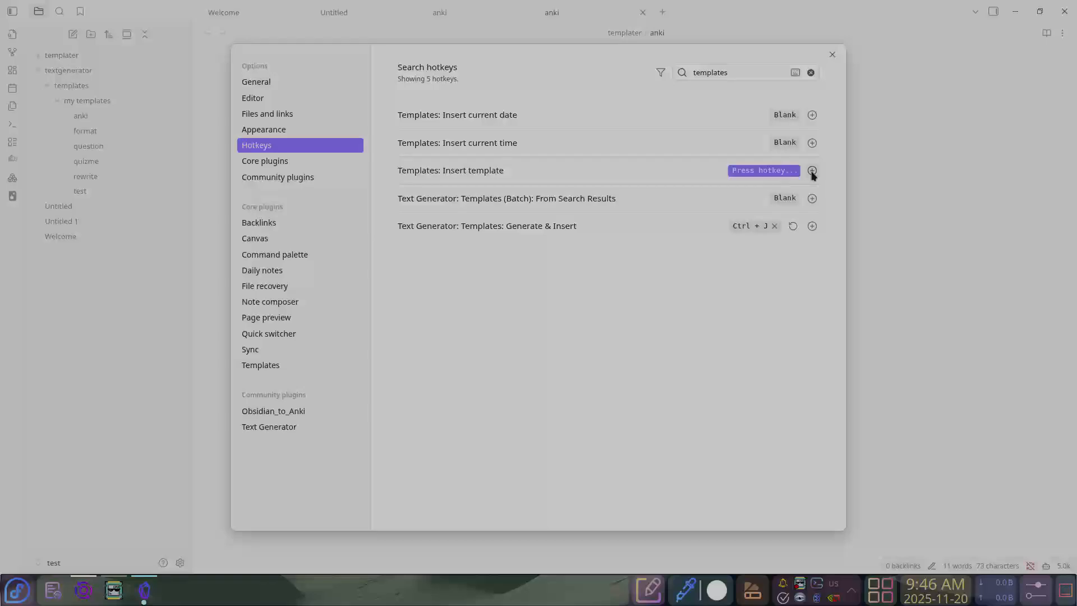
{"action": "key", "text": "alt+t"}
{"action": "left_click", "coordinate": [832, 54]}
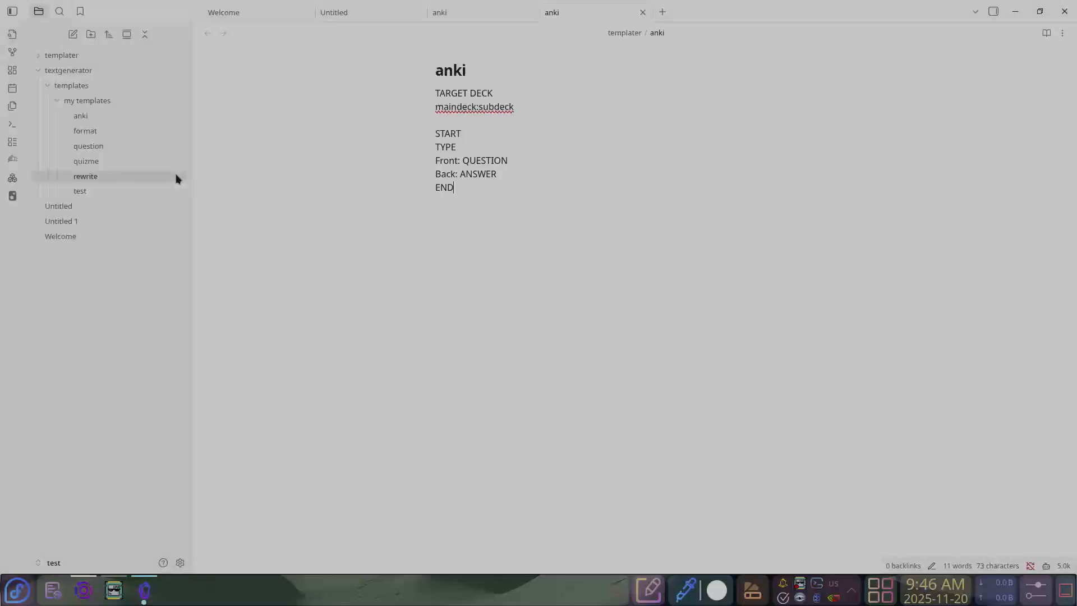
Create a new note and insert the anki card template into it
{"action": "left_click", "coordinate": [102, 236]}
{"action": "left_click", "coordinate": [115, 222]}
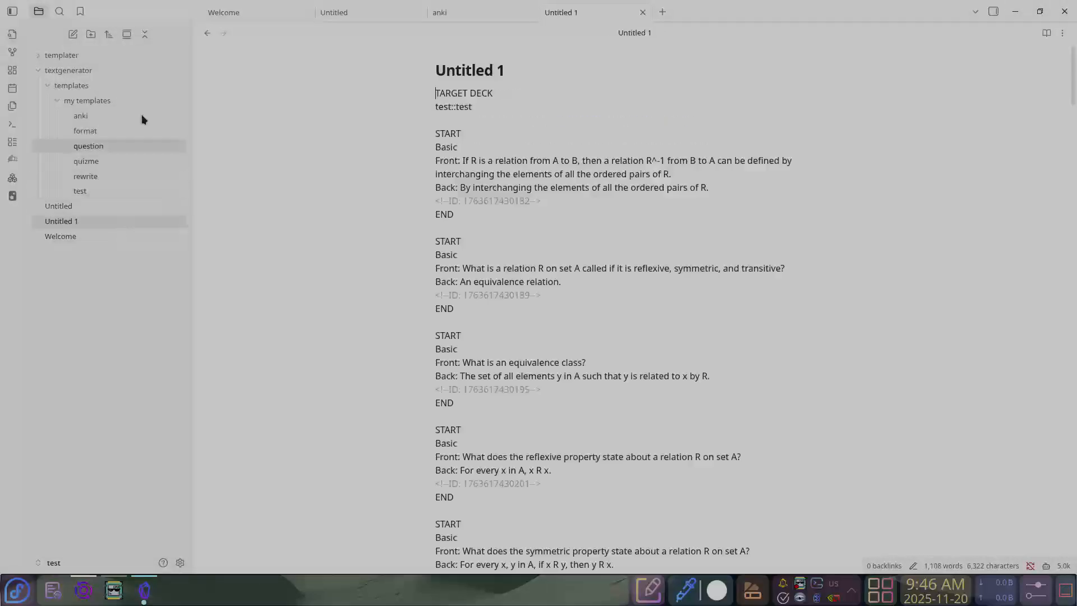
{"action": "left_click", "coordinate": [73, 34]}
{"action": "left_click", "coordinate": [643, 176]}
{"action": "key", "text": "alt+t"}
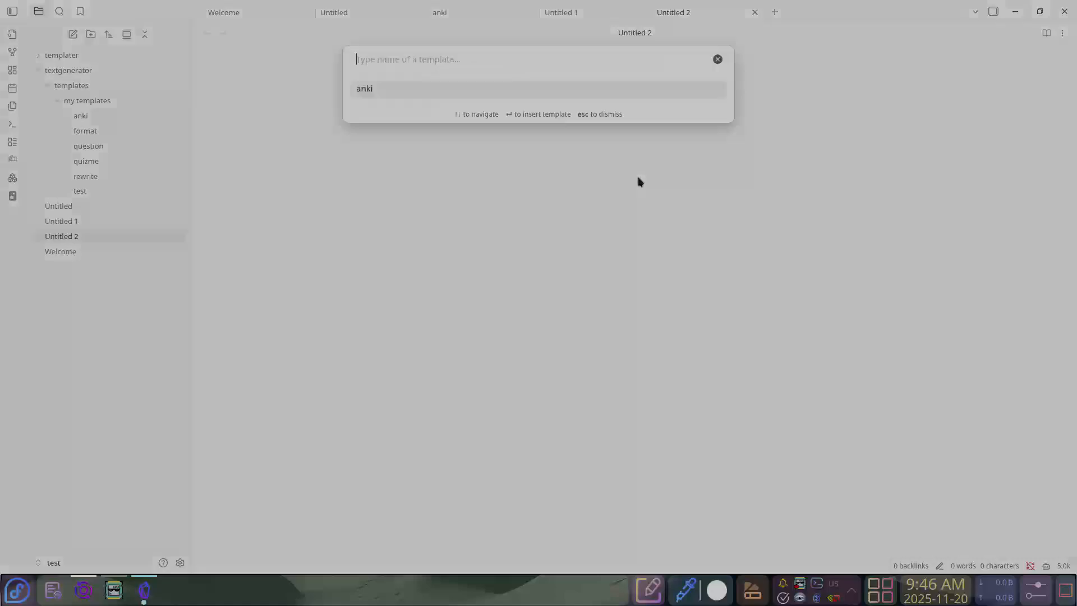
{"action": "left_click", "coordinate": [378, 93]}
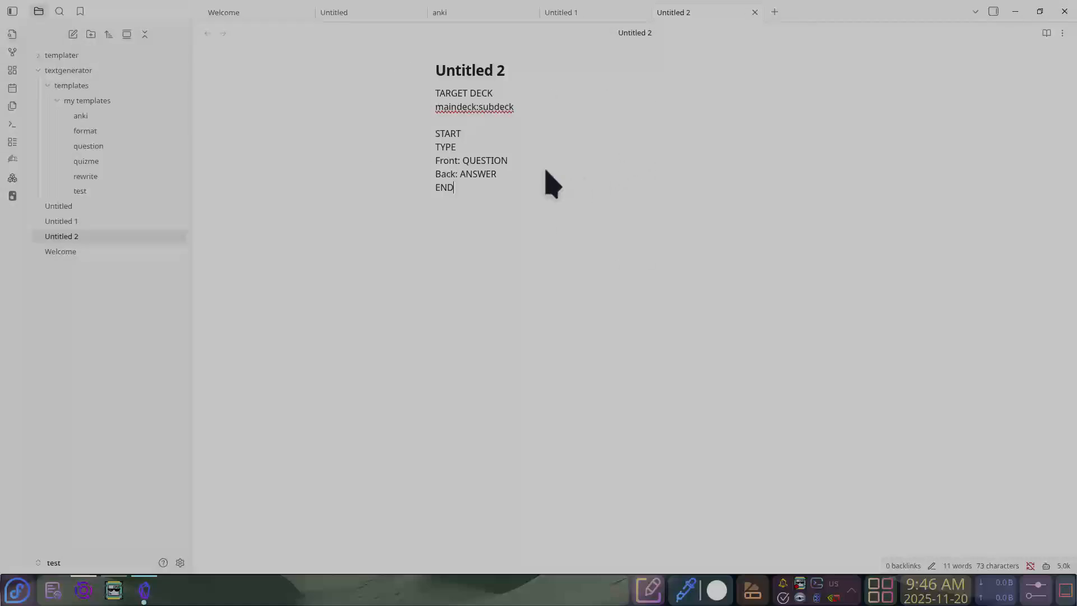
Set the new note's target deck to University::MTT201 and delete the placeholder card block from START to END
{"action": "double_click", "coordinate": [449, 109]}
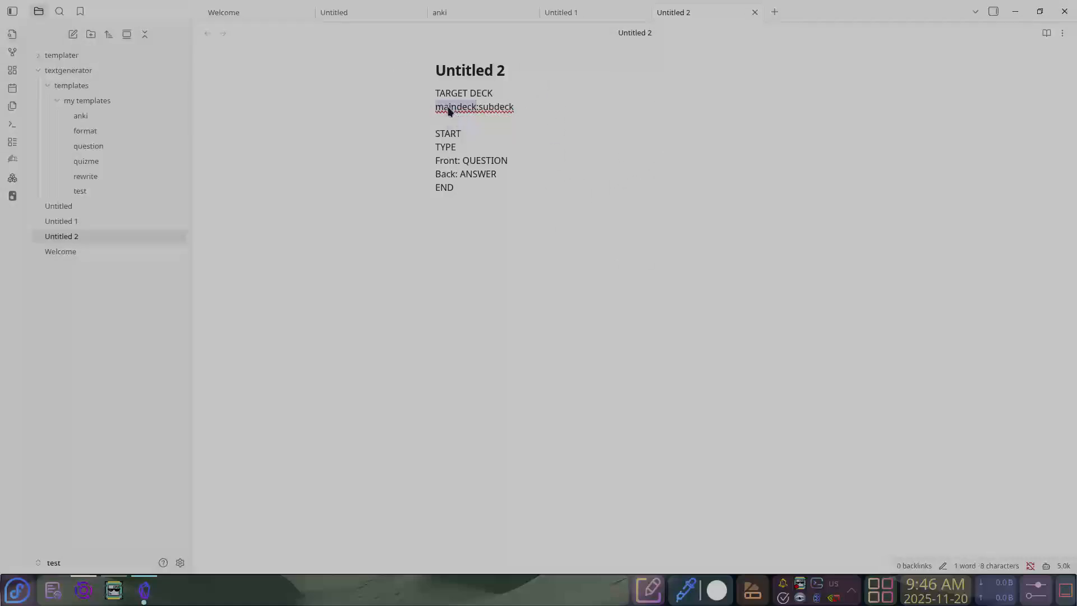
{"action": "type", "text": "Universit"}
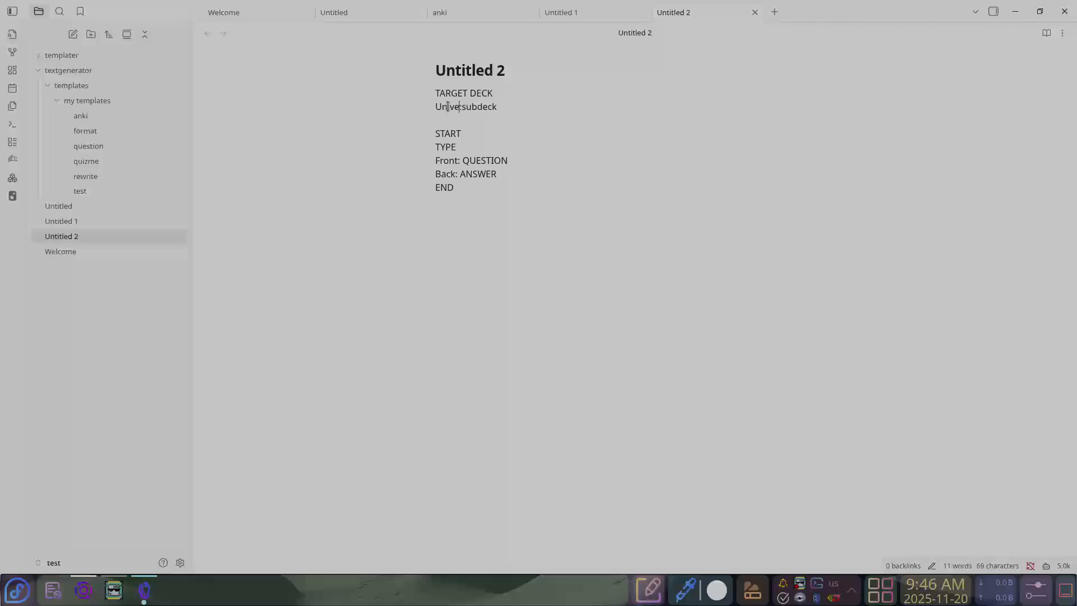
{"action": "type", "text": "y"}
{"action": "key", "text": "BackSpace"}
{"action": "key", "text": "BackSpace"}
{"action": "key", "text": "BackSpace"}
{"action": "key", "text": "BackSpace"}
{"action": "key", "text": "BackSpace"}
{"action": "key", "text": "BackSpace"}
{"action": "key", "text": "BackSpace"}
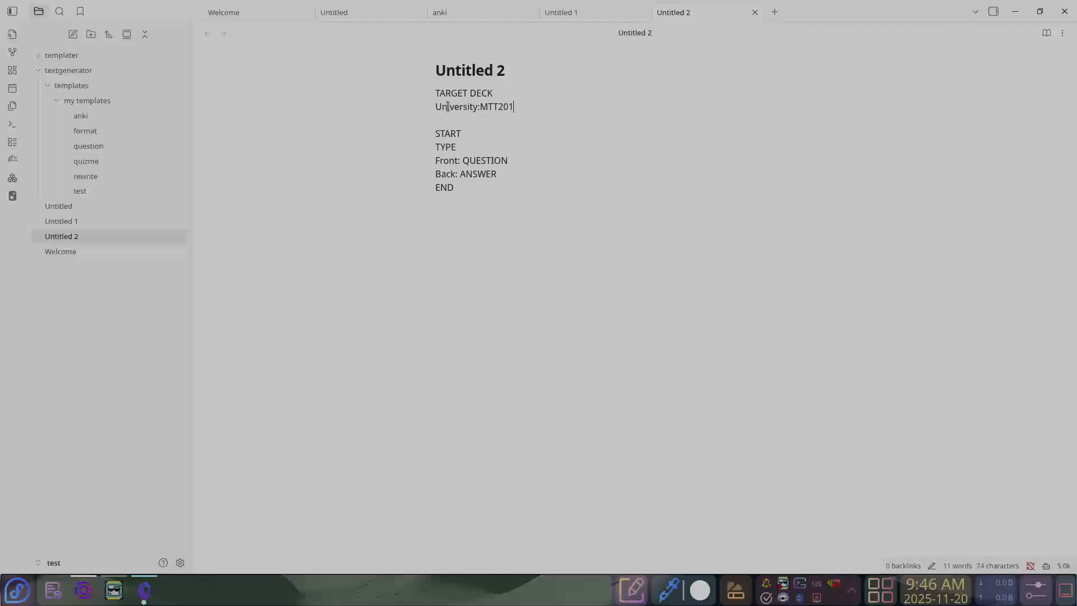
{"action": "type", "text": ":"}
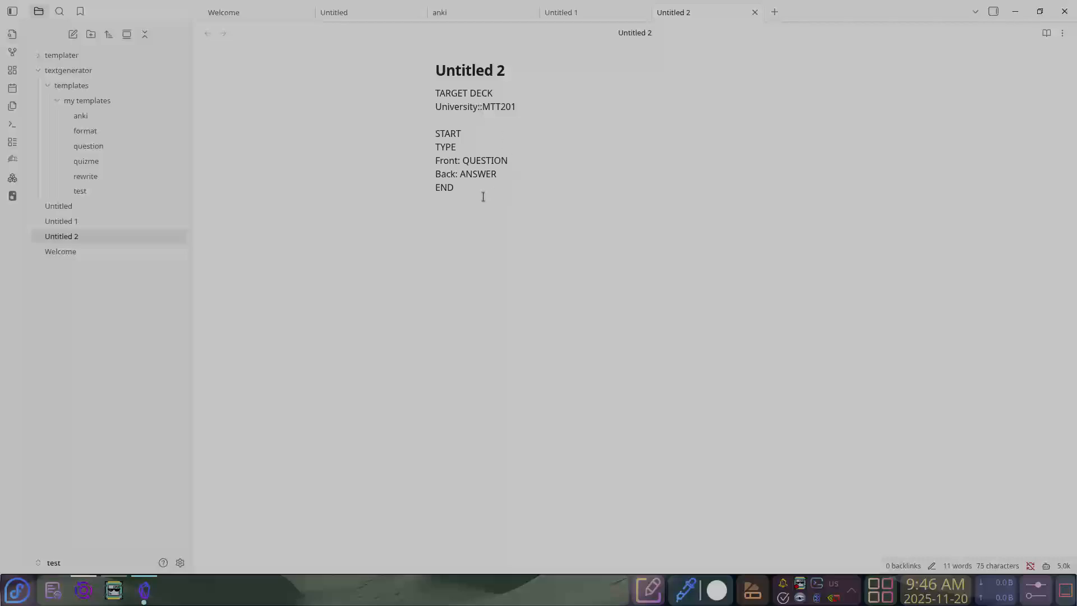
{"action": "left_click_drag", "start_coordinate": [455, 187], "coordinate": [389, 140]}
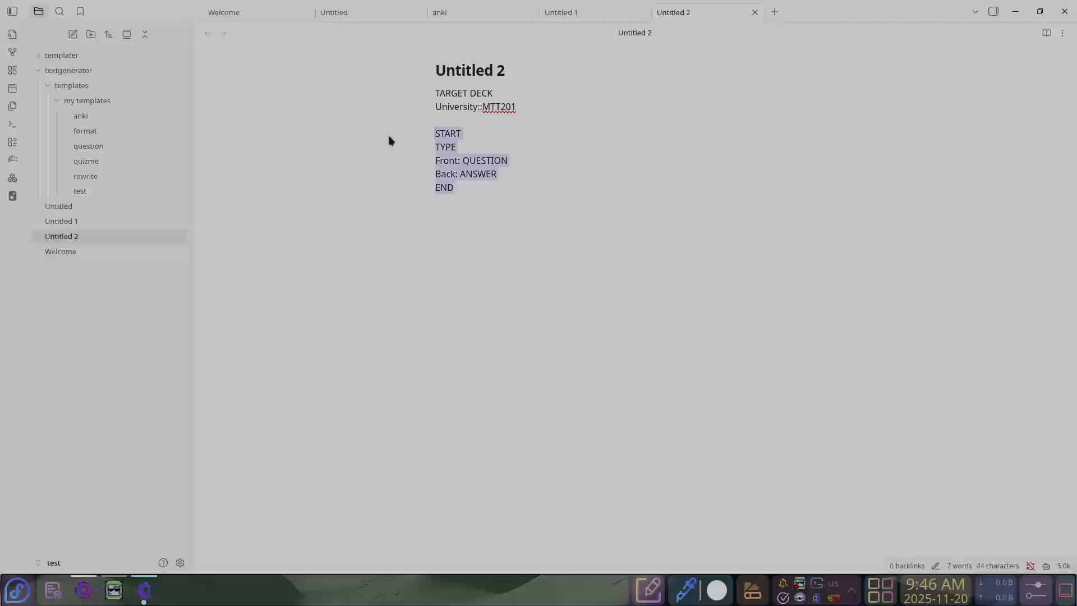
{"action": "key", "text": "BackSpace"}
Generate and insert the Flashcards template in the note below the target deck, and look over the cards
{"action": "key", "text": "ctrl+q"}
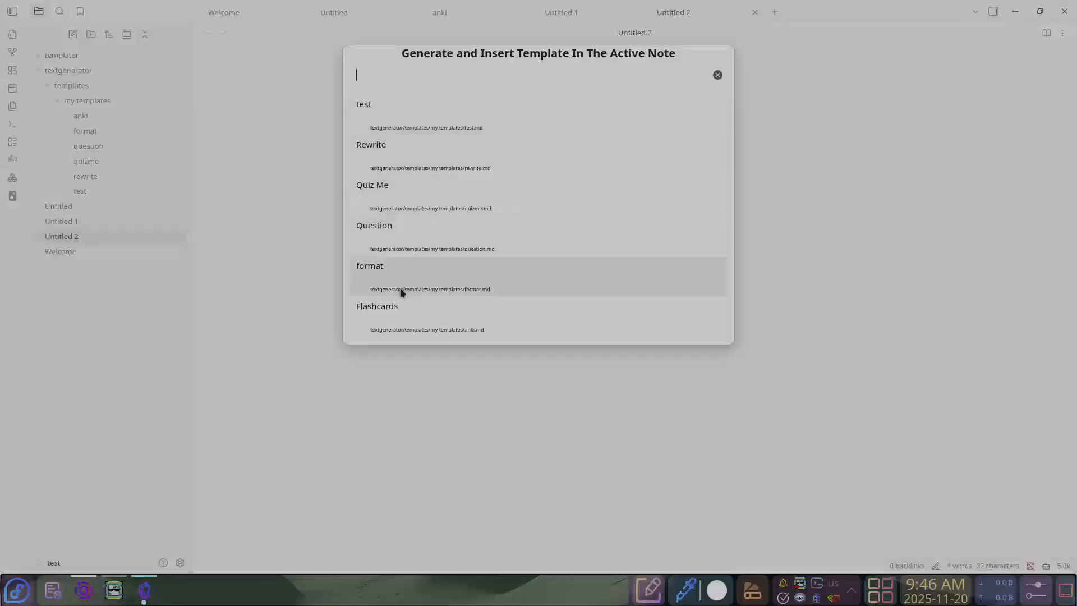
{"action": "left_click", "coordinate": [394, 306]}
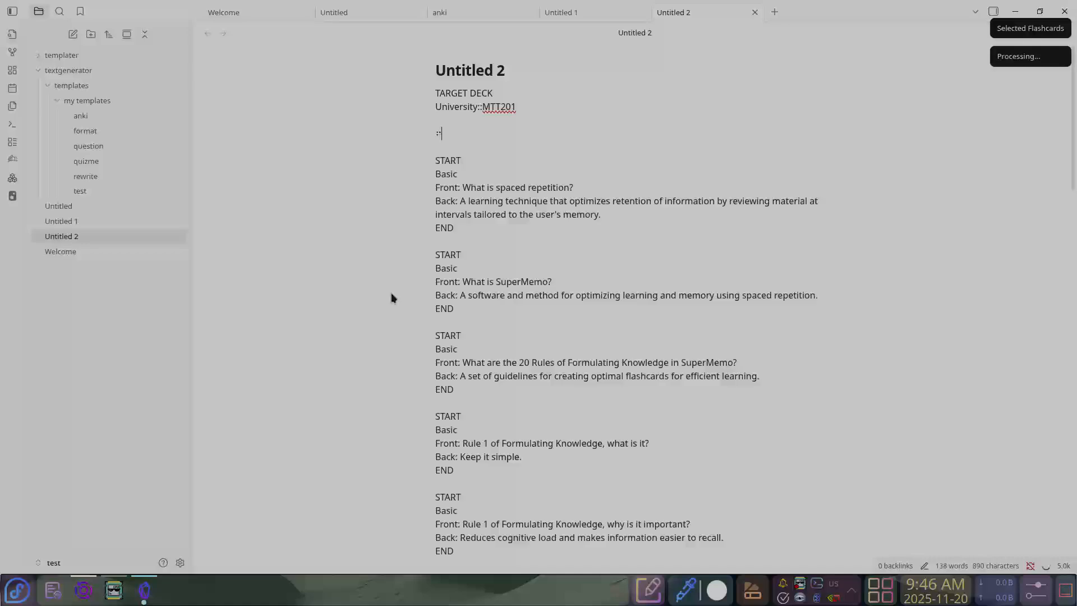
{"action": "scroll", "coordinate": [458, 126], "scroll_direction": "down", "scroll_amount": 5}
{"action": "scroll", "coordinate": [522, 372], "scroll_direction": "up", "scroll_amount": 20}
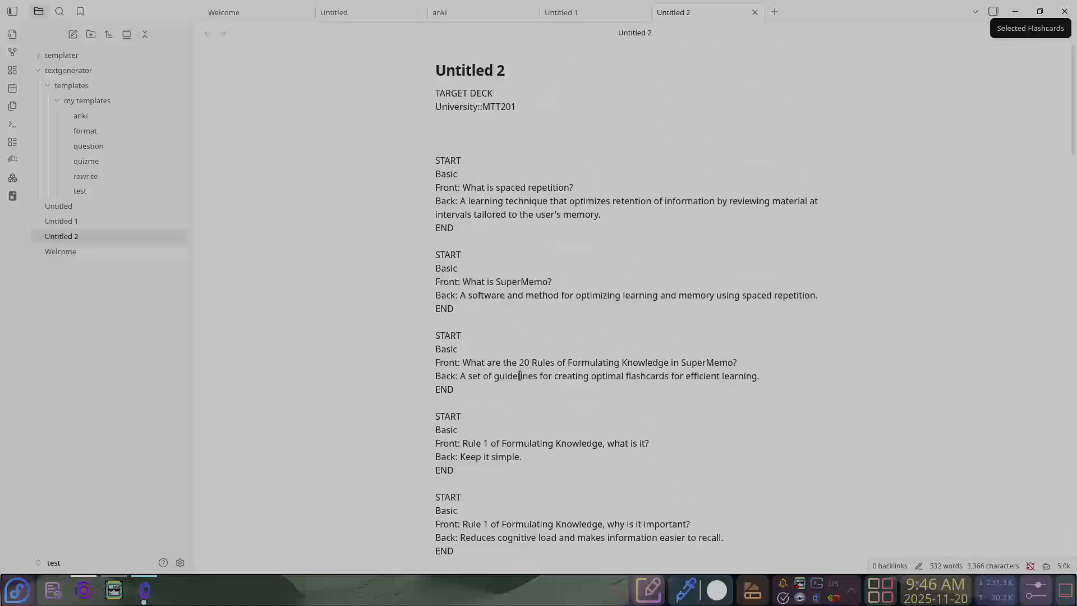
Delete all generated flashcards below the University::MTT201 deck line
{"action": "left_click_drag", "start_coordinate": [439, 136], "coordinate": [415, 130]}
{"action": "scroll", "coordinate": [592, 515], "scroll_direction": "down", "scroll_amount": 20}
{"action": "left_click", "coordinate": [592, 515]}
{"action": "scroll", "coordinate": [569, 478], "scroll_direction": "up", "scroll_amount": 18}
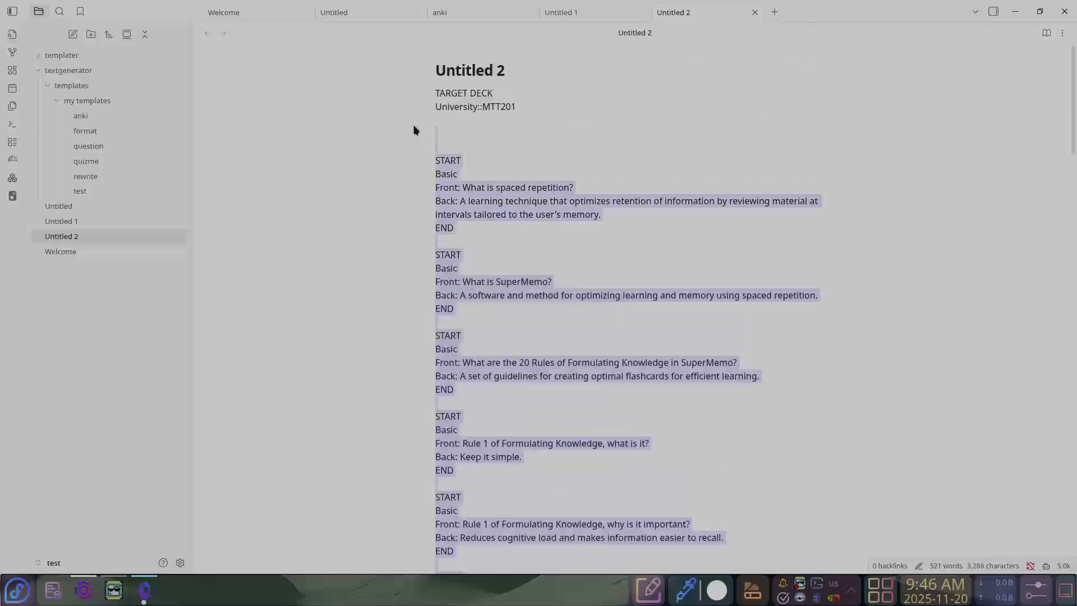
{"action": "key", "text": "BackSpace"}
Review the prompts in the anki, format and question templates of the my templates folder
{"action": "left_click", "coordinate": [81, 132]}
{"action": "left_click", "coordinate": [81, 116]}
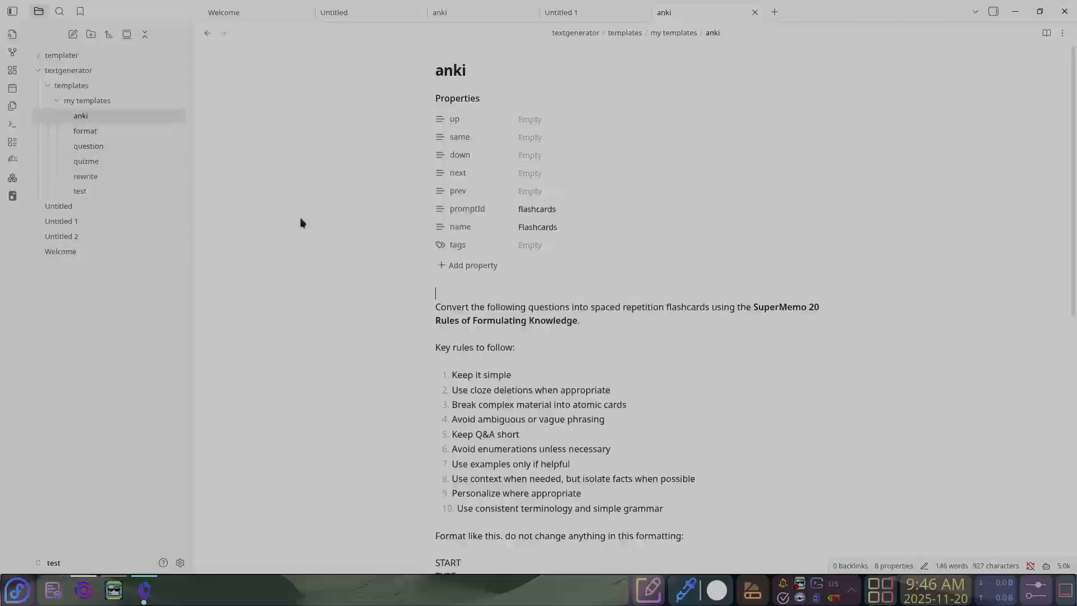
{"action": "scroll", "coordinate": [694, 368], "scroll_direction": "down", "scroll_amount": 8}
{"action": "scroll", "coordinate": [620, 346], "scroll_direction": "up", "scroll_amount": 5}
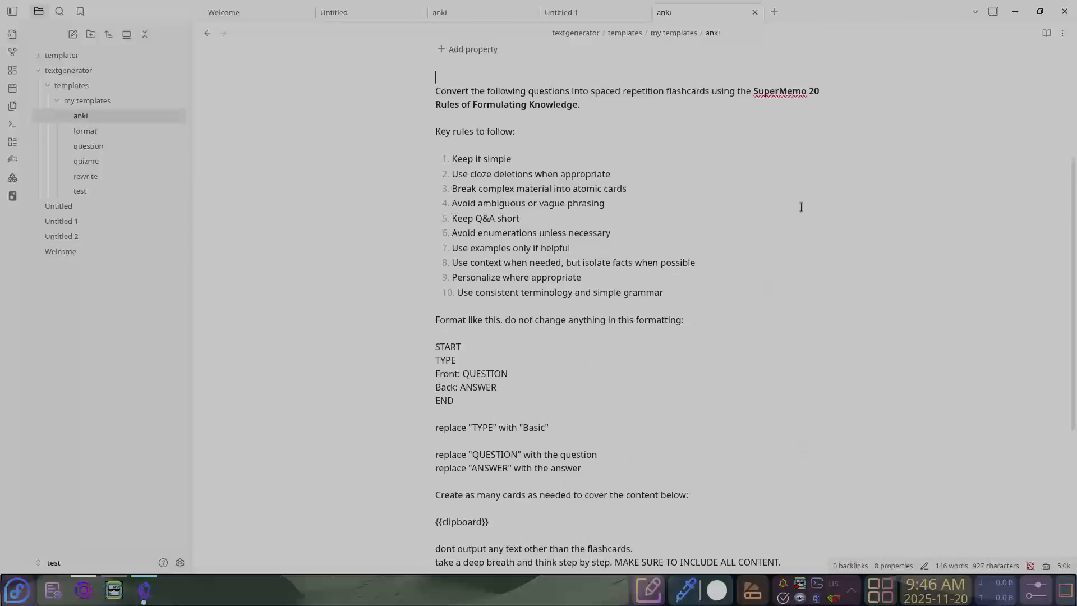
{"action": "scroll", "coordinate": [620, 346], "scroll_direction": "down", "scroll_amount": 2}
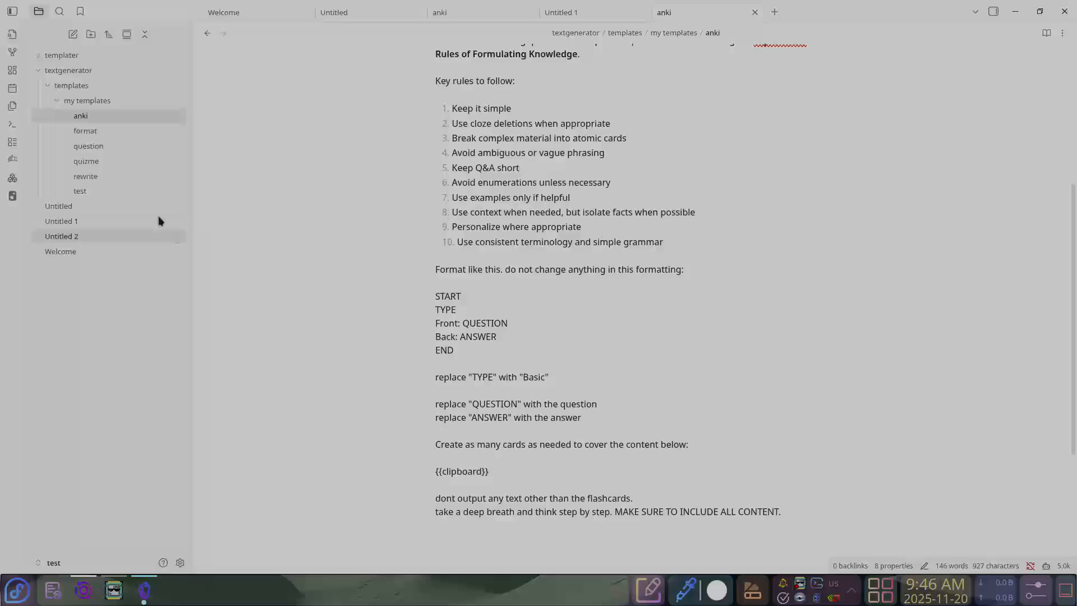
{"action": "left_click", "coordinate": [133, 133]}
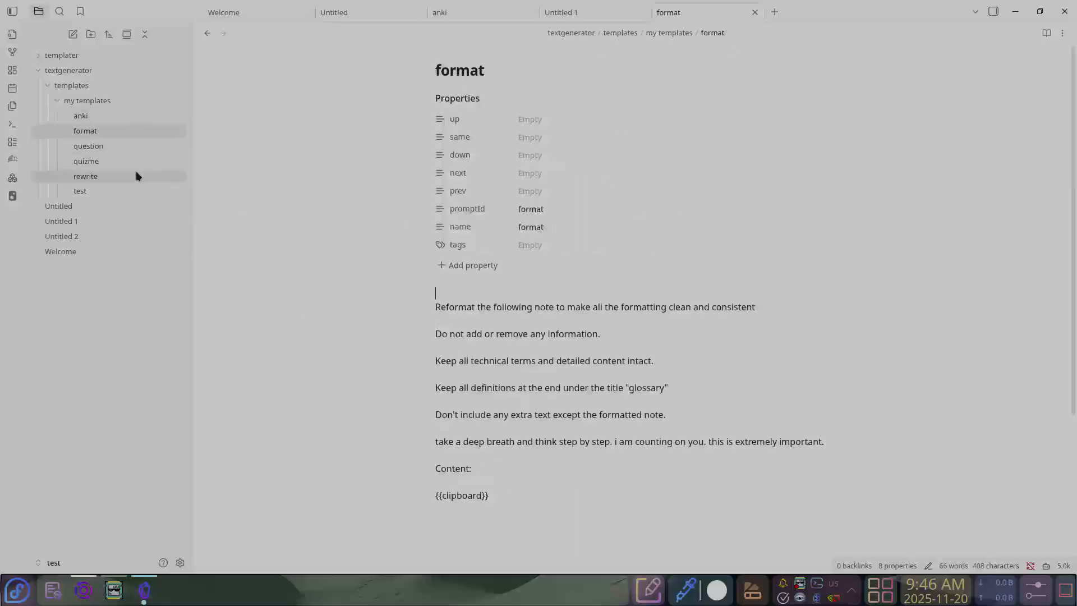
{"action": "left_click", "coordinate": [130, 149]}
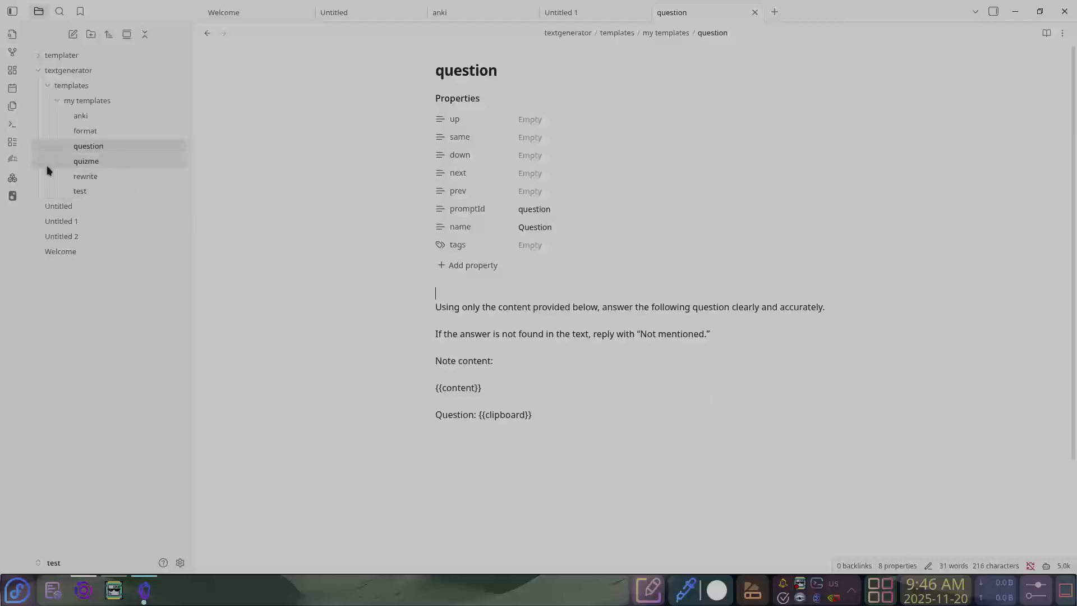
Remove the line about keeping all definitions at the end under "glossary" from the rewrite template
{"action": "left_click", "coordinate": [79, 177]}
{"action": "scroll", "coordinate": [560, 373], "scroll_direction": "down", "scroll_amount": 5}
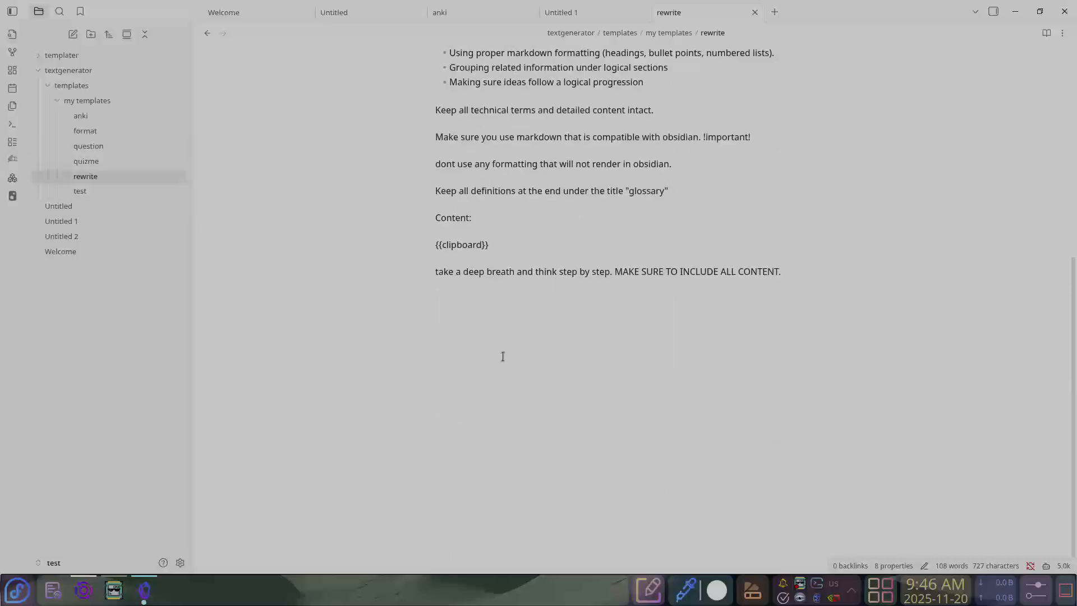
{"action": "triple_click", "coordinate": [510, 189]}
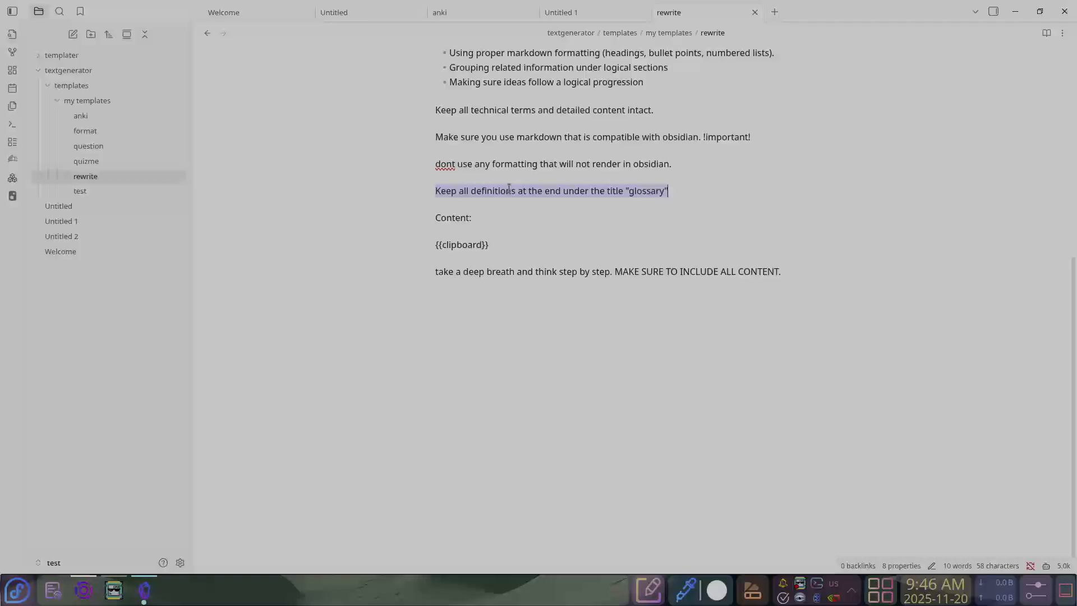
{"action": "key", "text": "BackSpace"}
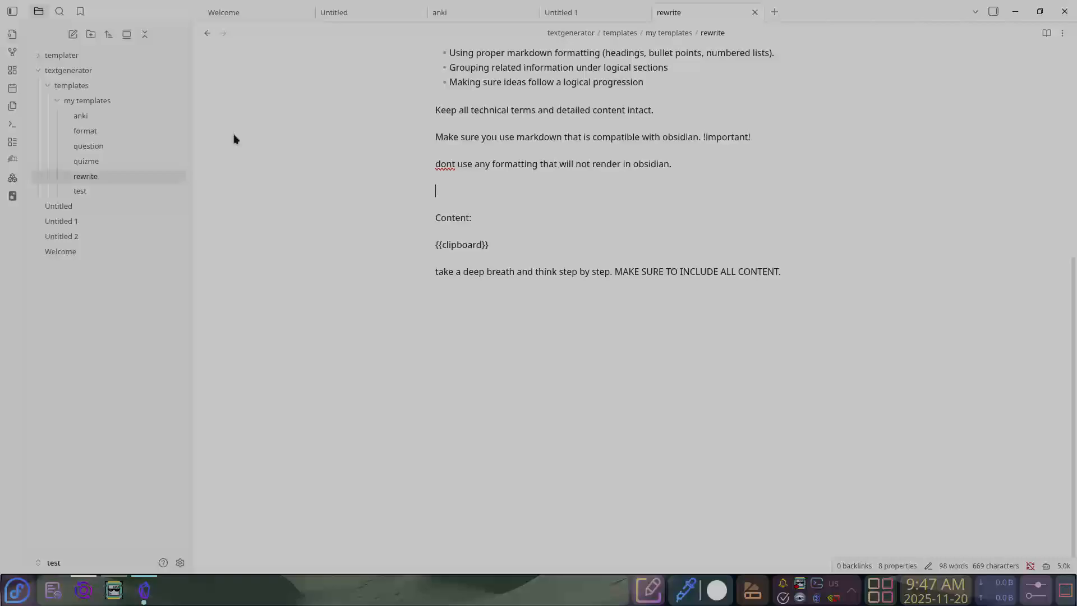
Find the "template" commands and open Text Generator's Template Playground beside the rewrite template
{"action": "left_click", "coordinate": [13, 126]}
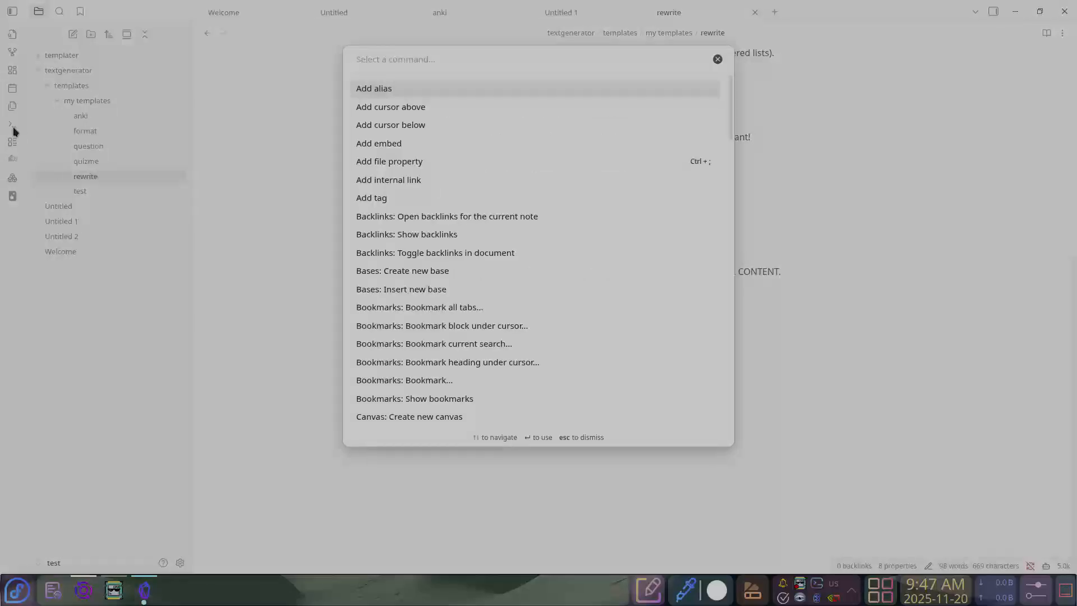
{"action": "type", "text": "template"}
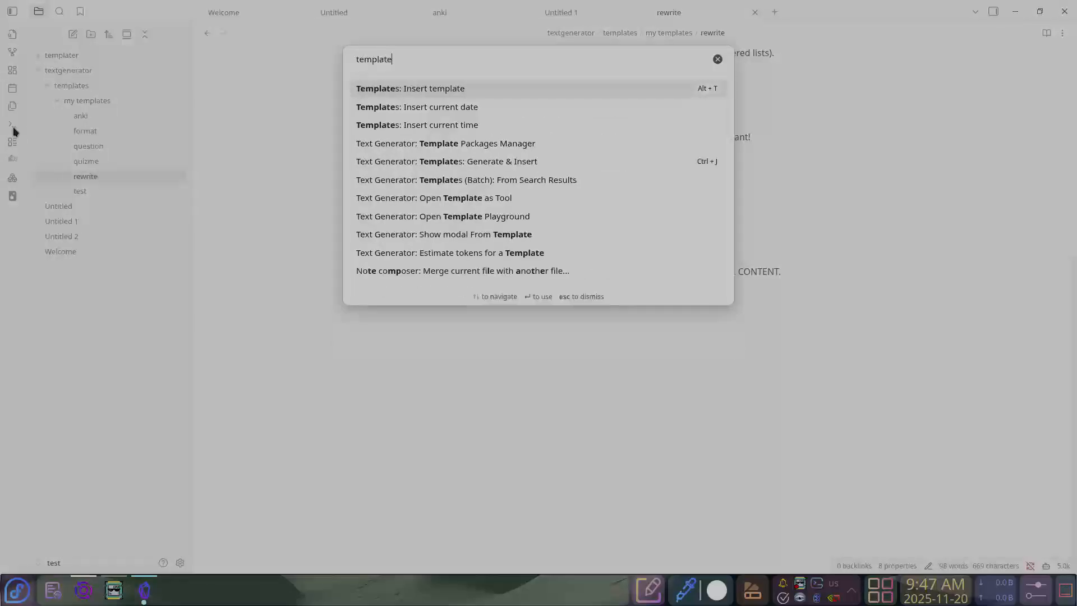
{"action": "left_click", "coordinate": [487, 223]}
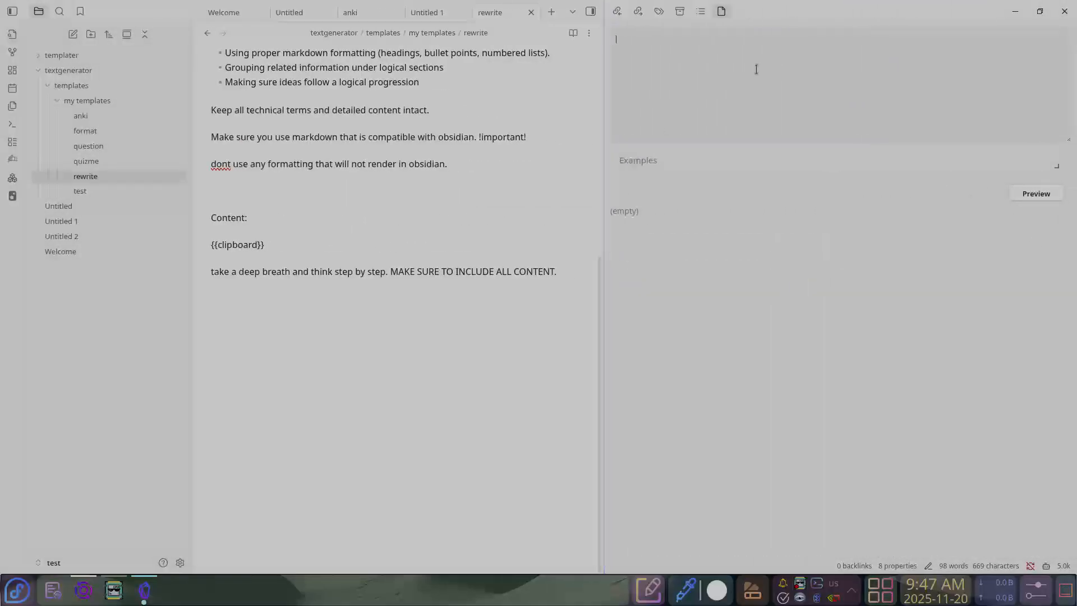
{"action": "scroll", "coordinate": [474, 157], "scroll_direction": "up", "scroll_amount": 6}
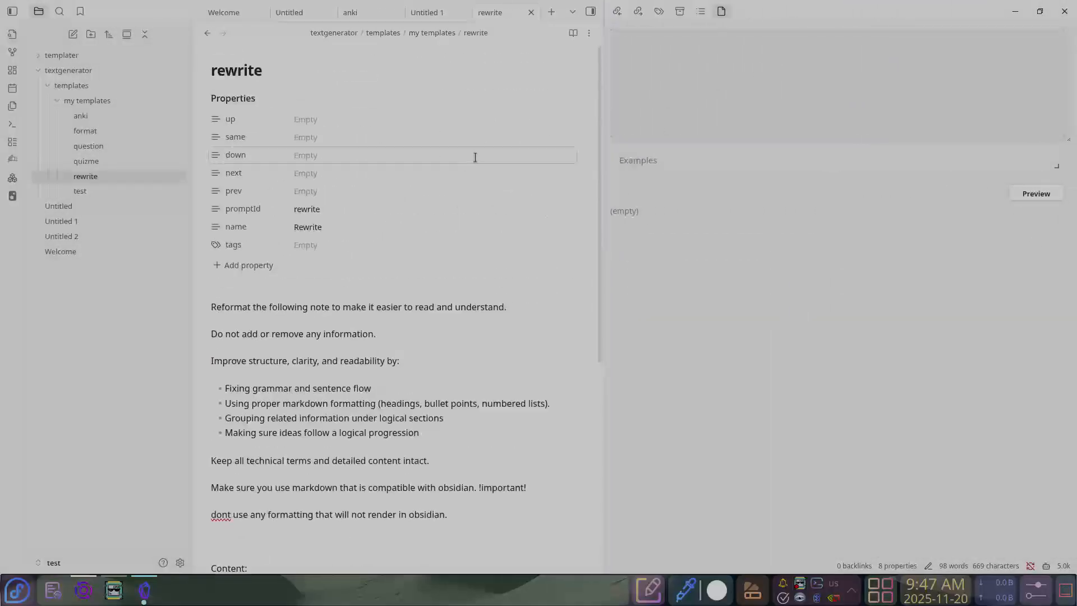
Expand the playground's examples and copy the {{title}}, {{content}} and {{selection}} variables to try them out
{"action": "left_click", "coordinate": [1057, 166]}
{"action": "left_click", "coordinate": [627, 184]}
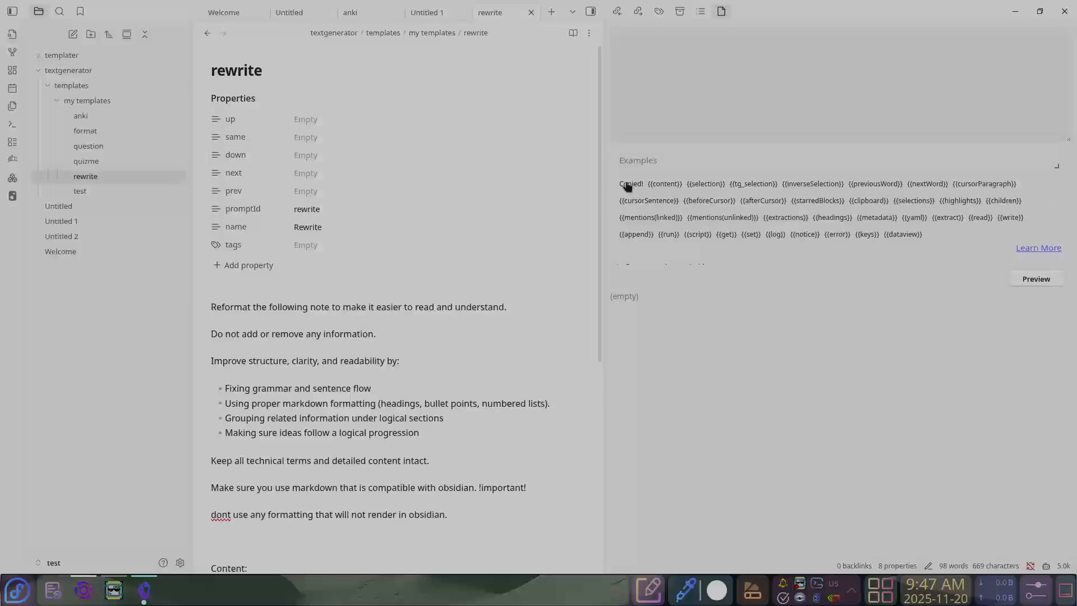
{"action": "left_click", "coordinate": [668, 185]}
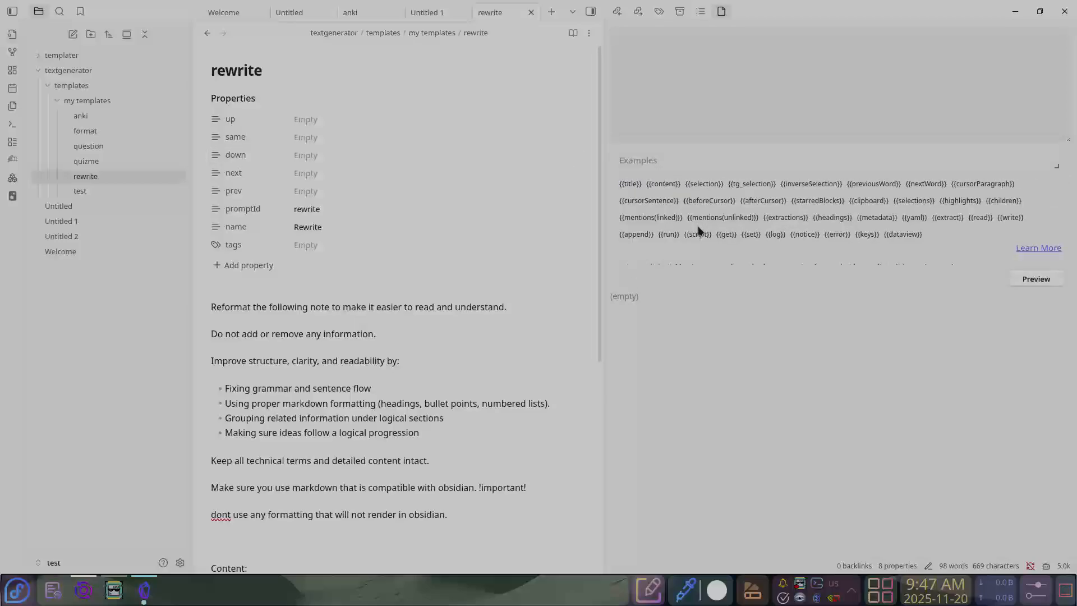
{"action": "left_click", "coordinate": [701, 185]}
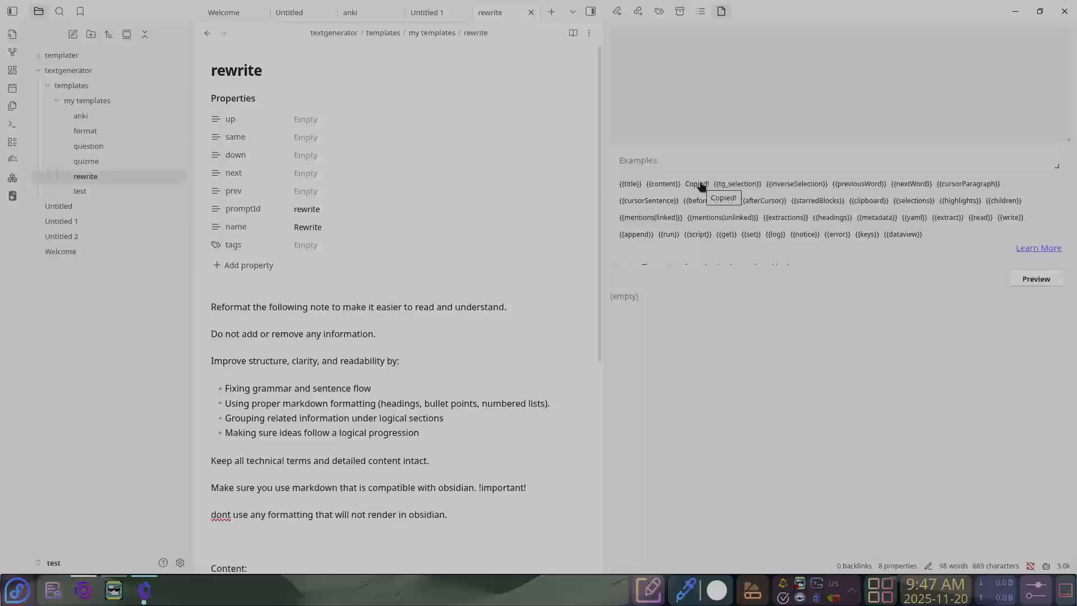
Highlight the instruction lines and the {{clipboard}} variable in the rewrite template to examine how the prompt is built
{"action": "left_click_drag", "start_coordinate": [236, 325], "coordinate": [461, 385]}
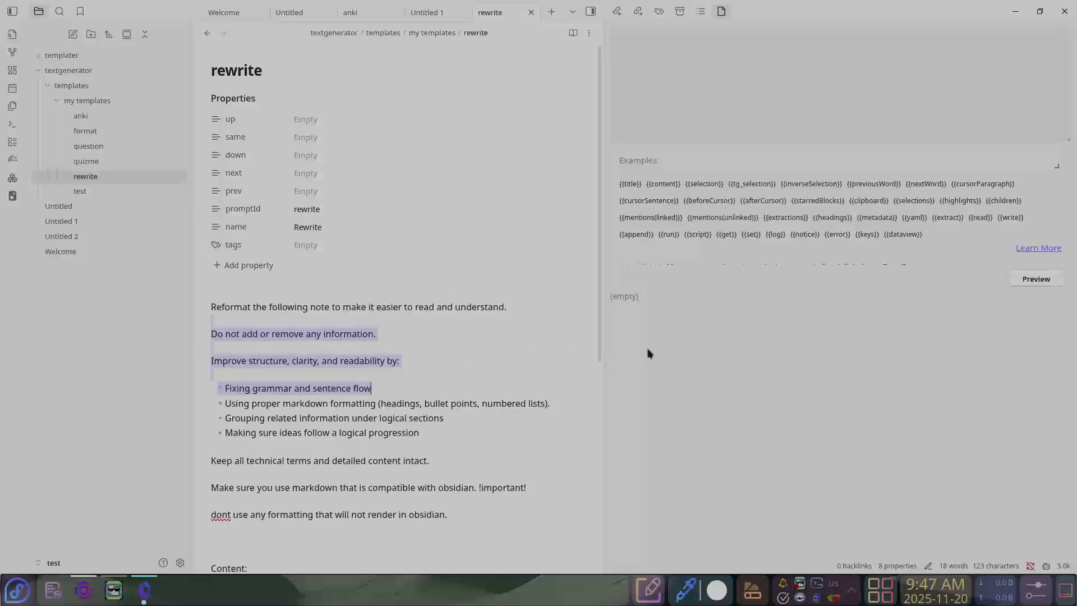
{"action": "scroll", "coordinate": [261, 418], "scroll_direction": "down", "scroll_amount": 5}
{"action": "scroll", "coordinate": [248, 252], "scroll_direction": "up", "scroll_amount": 1}
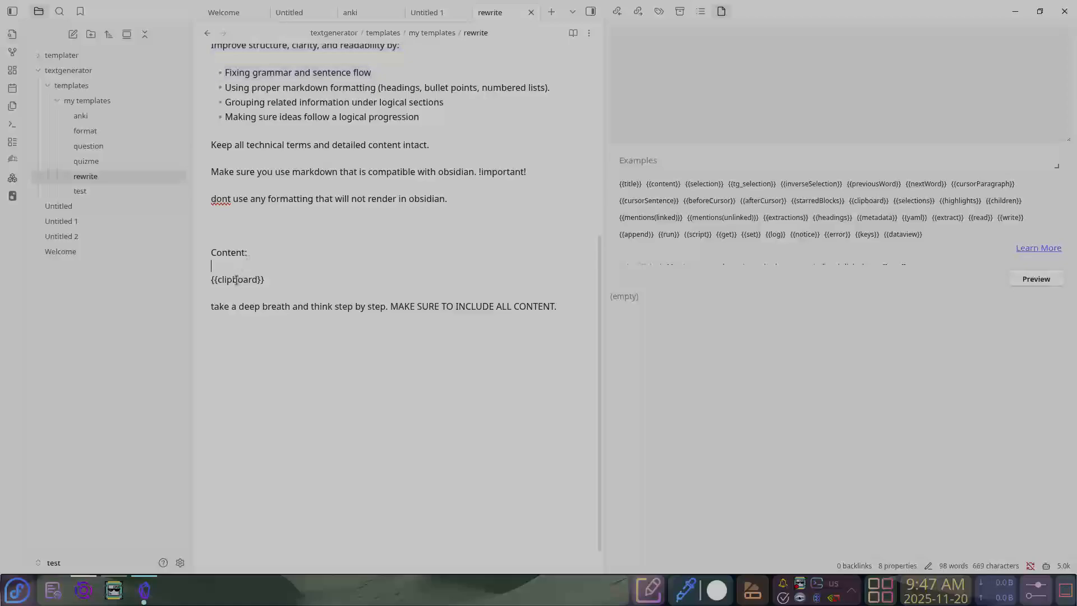
{"action": "triple_click", "coordinate": [237, 280]}
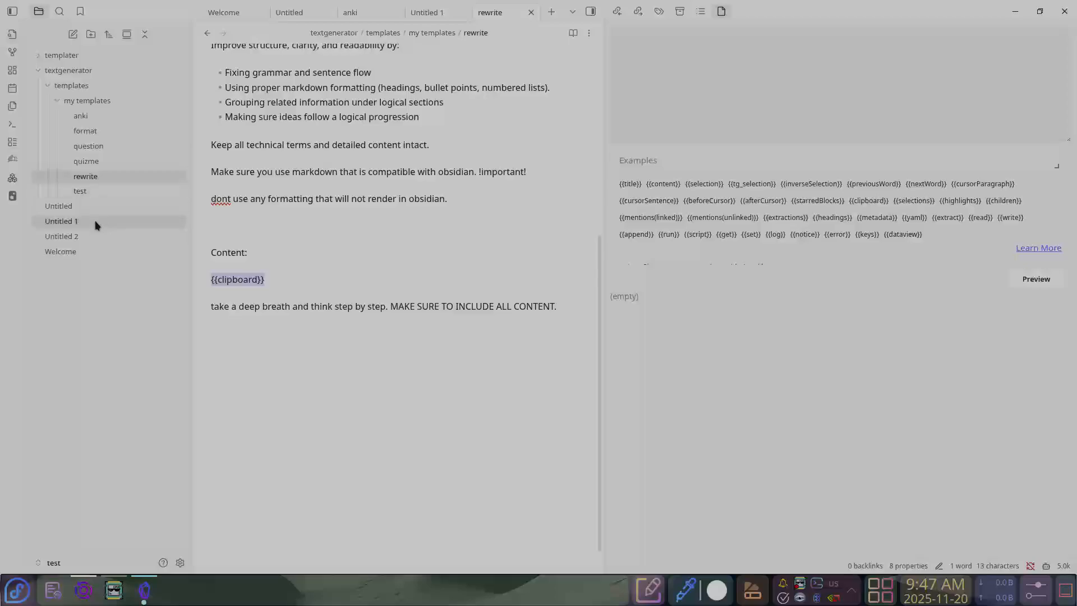
Copy the whole rewrite template into the Template Playground and run a preview of its output
{"action": "left_click", "coordinate": [97, 175]}
{"action": "left_click", "coordinate": [384, 260]}
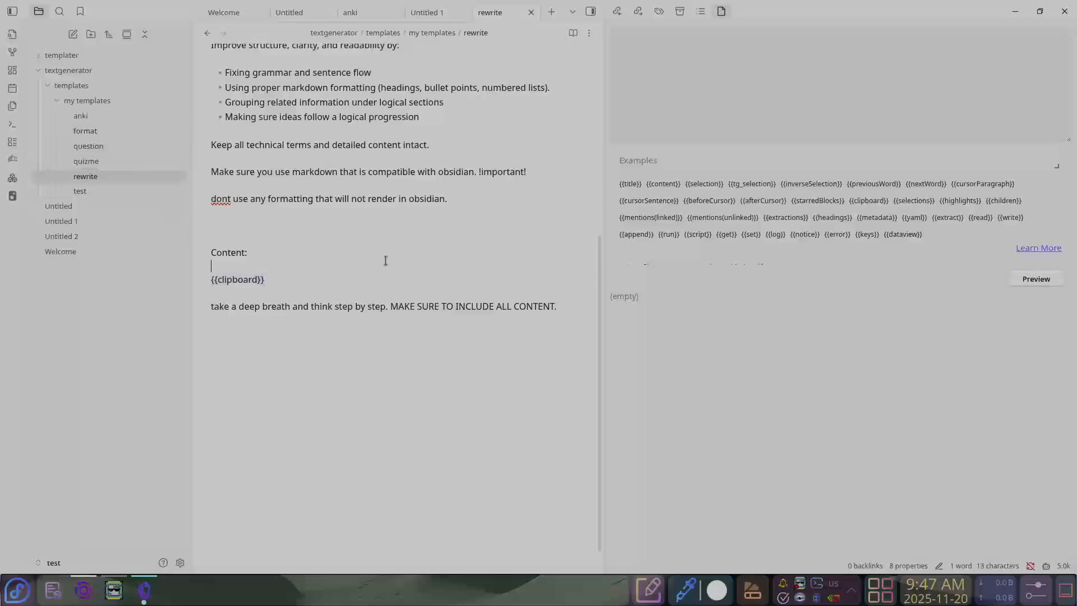
{"action": "scroll", "coordinate": [387, 266], "scroll_direction": "up", "scroll_amount": 5}
{"action": "key", "text": "ctrl+a"}
{"action": "key", "text": "ctrl+c"}
{"action": "left_click", "coordinate": [829, 106]}
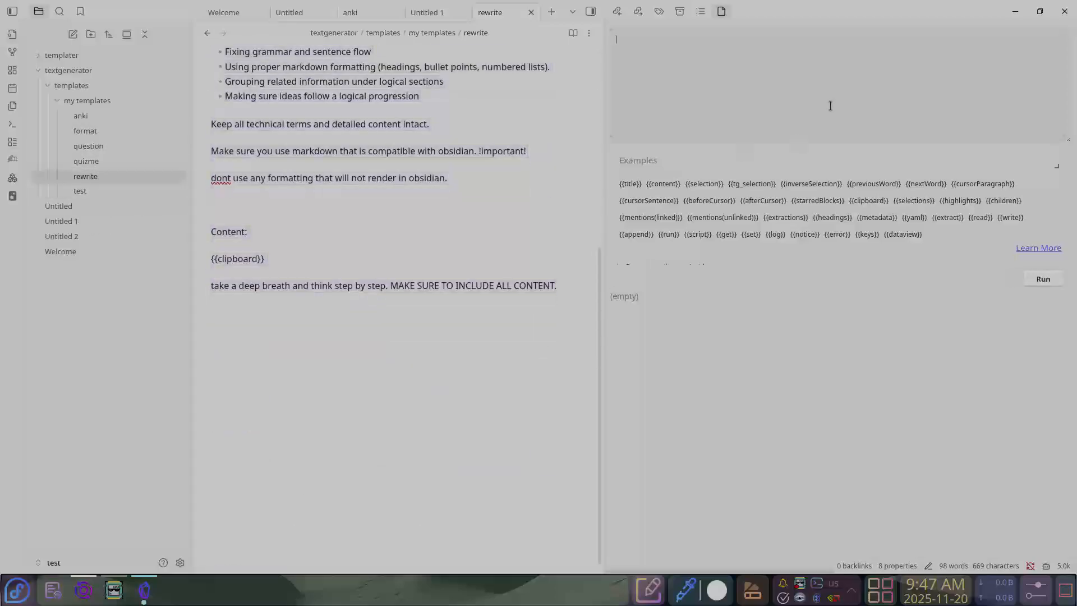
{"action": "key", "text": "ctrl+v"}
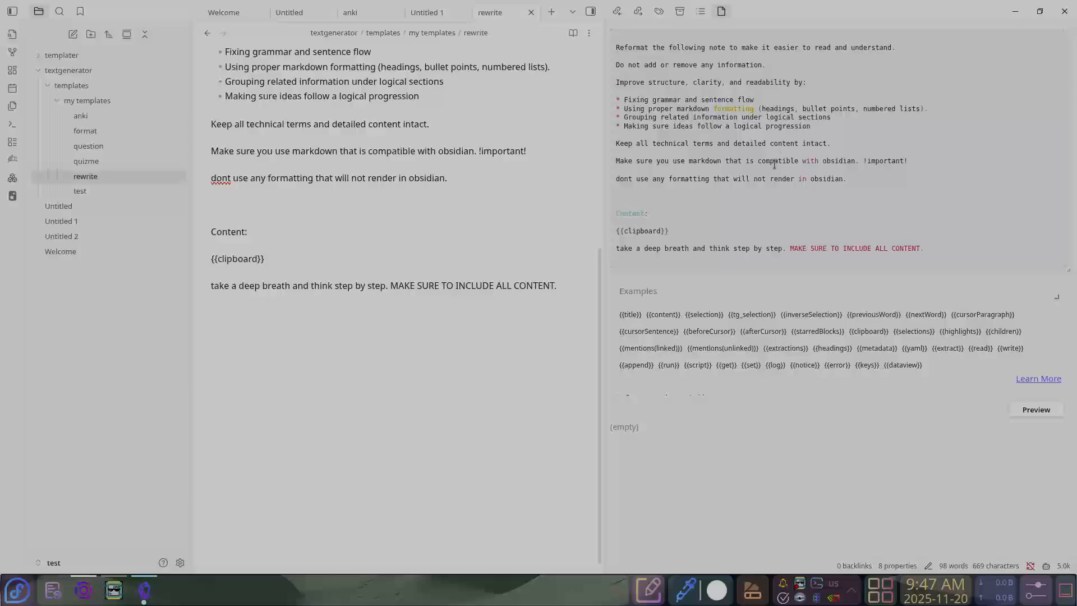
{"action": "left_click", "coordinate": [1036, 410]}
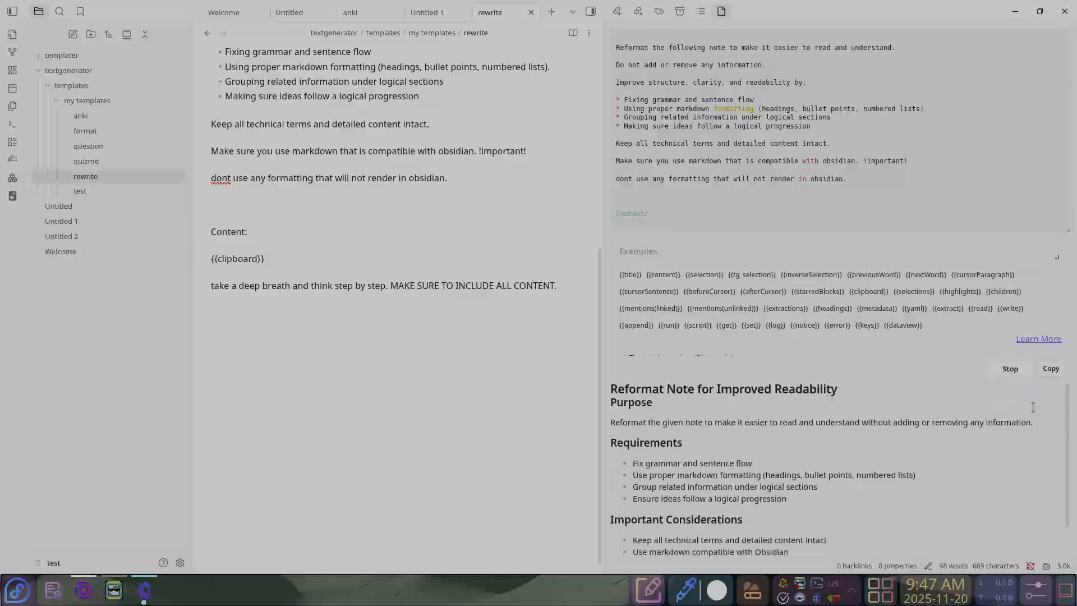
{"action": "scroll", "coordinate": [661, 393], "scroll_direction": "down", "scroll_amount": 2}
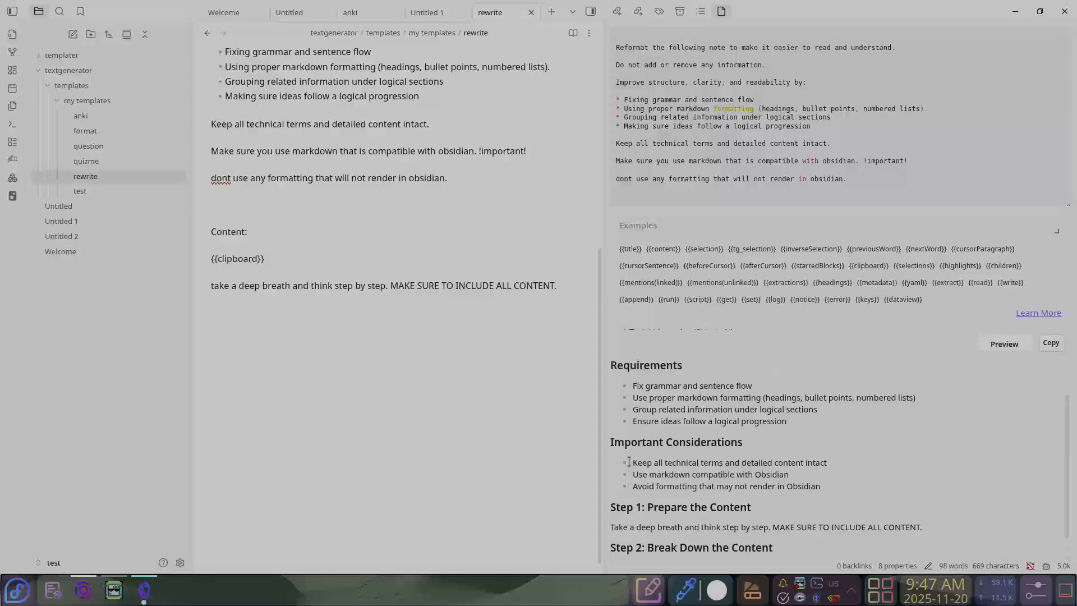